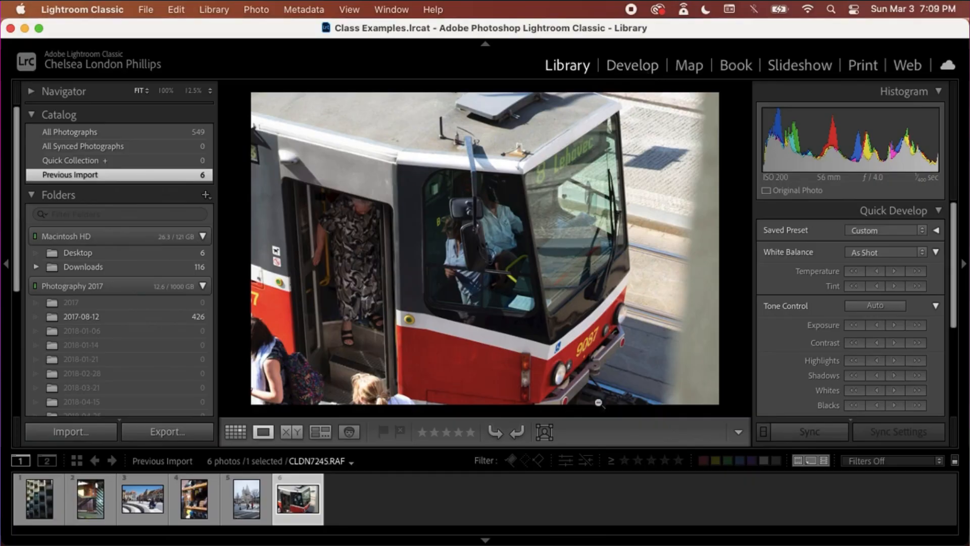
Step: Open the tram photo in the Develop module and look through its adjustment sections from Basic to Calibration
left_click(622, 72)
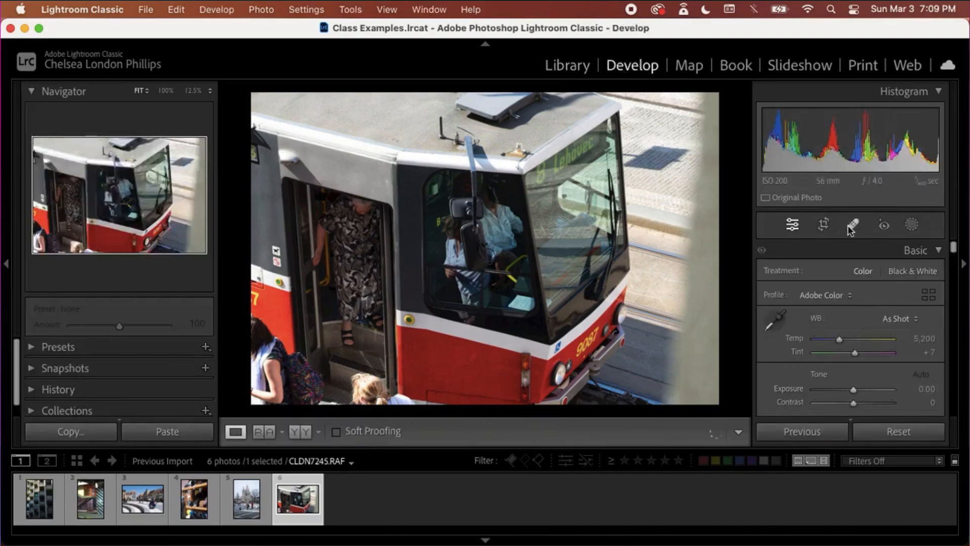
scroll(852, 328, "down", 1)
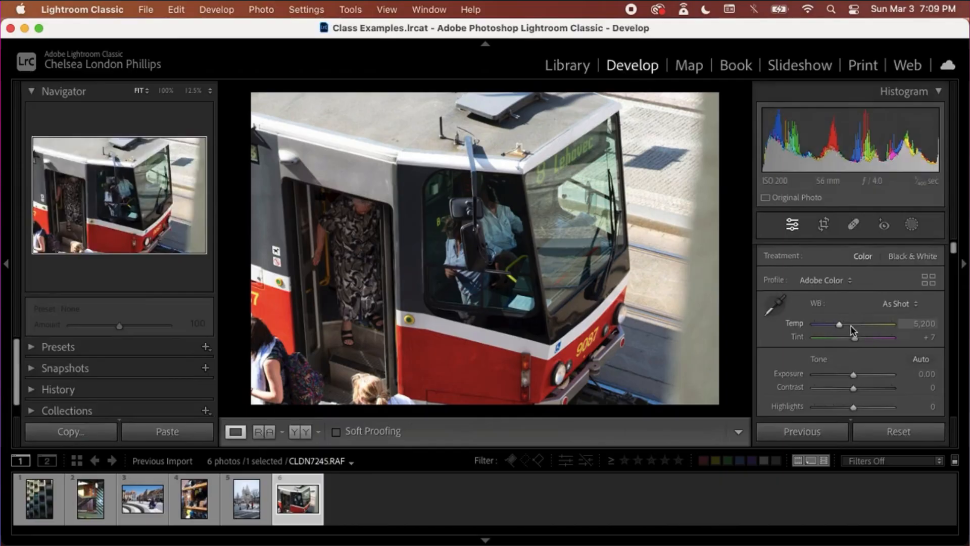
scroll(852, 329, "down", 10)
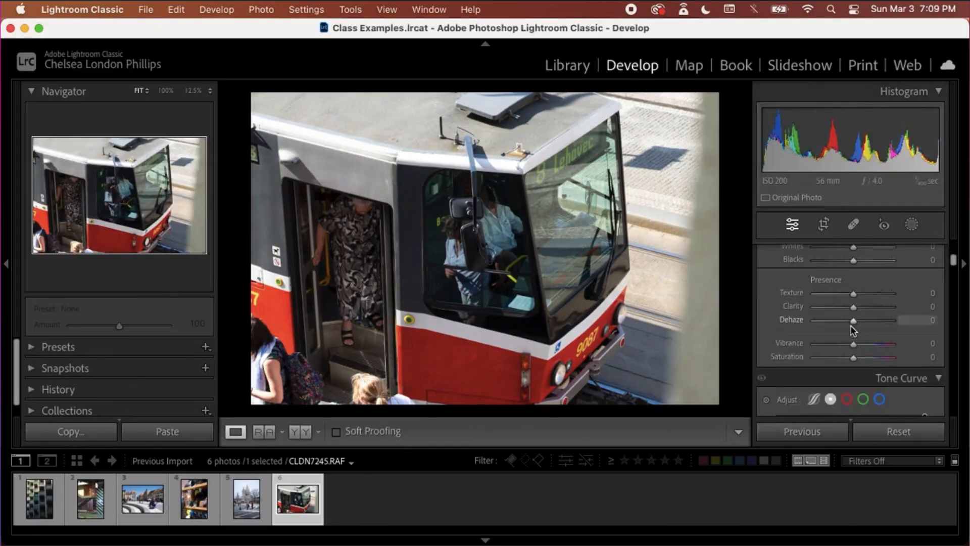
scroll(852, 330, "down", 8)
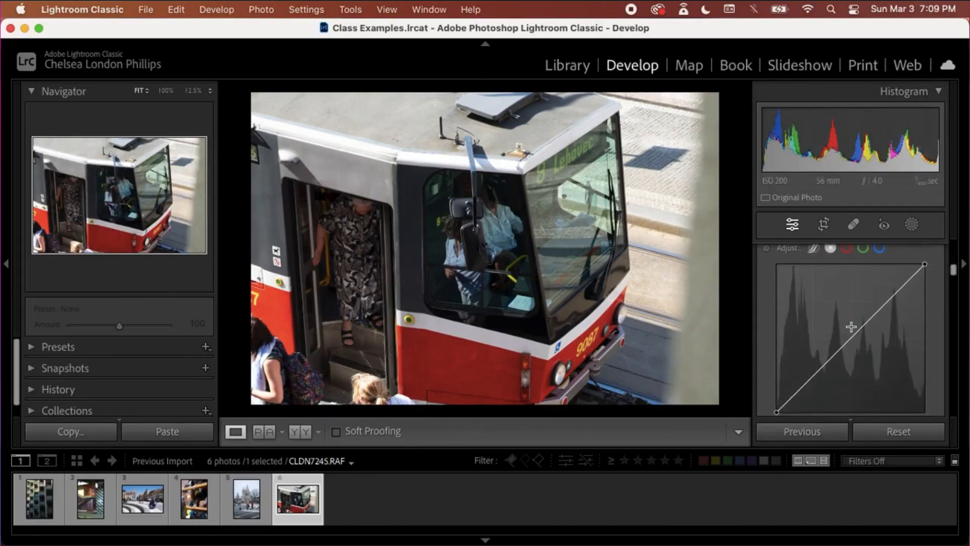
scroll(852, 328, "down", 15)
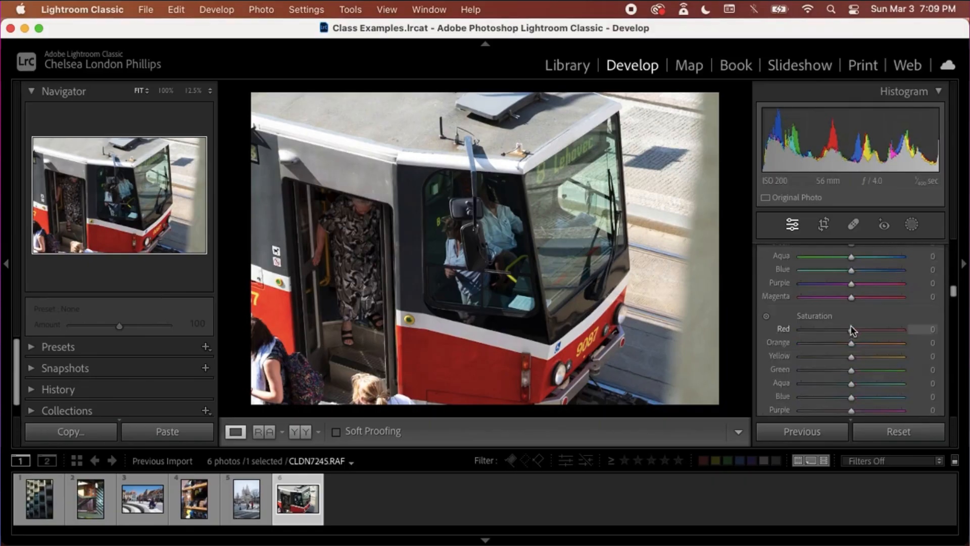
scroll(852, 329, "down", 10)
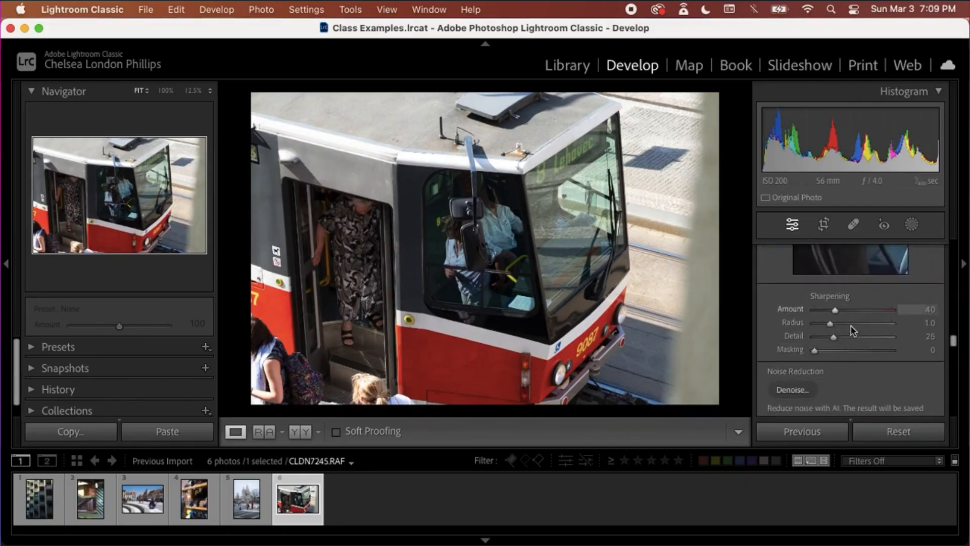
scroll(853, 330, "down", 20)
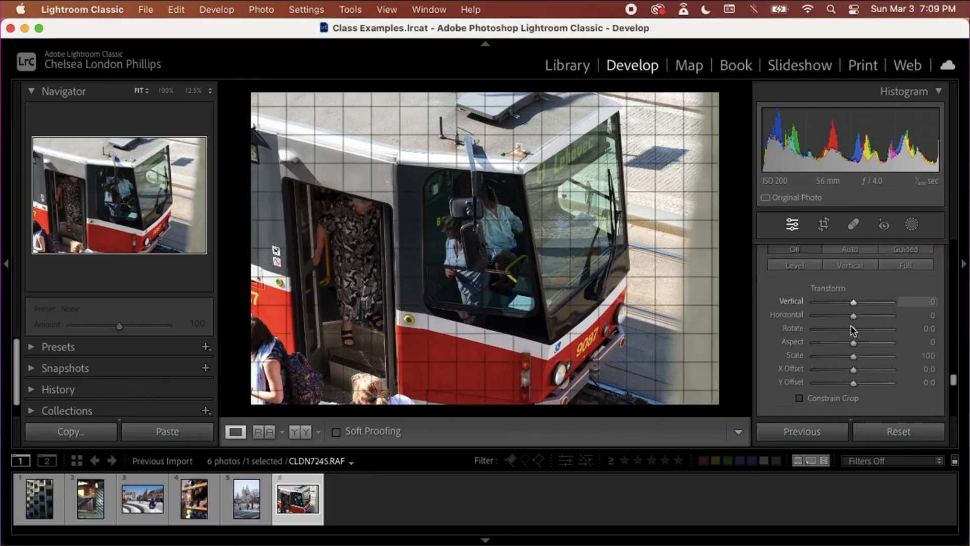
scroll(853, 331, "down", 2)
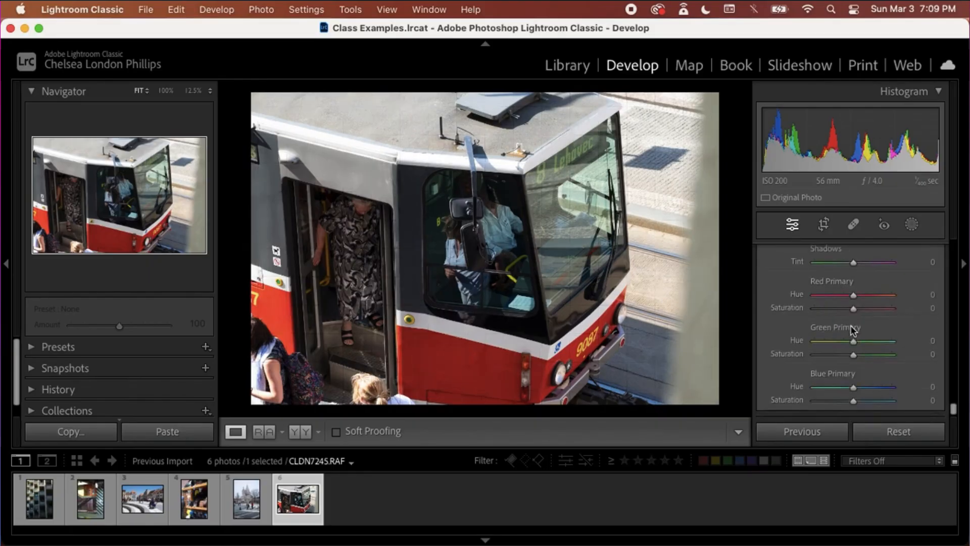
Step: Reduce the photo's Sharpening Amount to 0
scroll(852, 329, "up", 10)
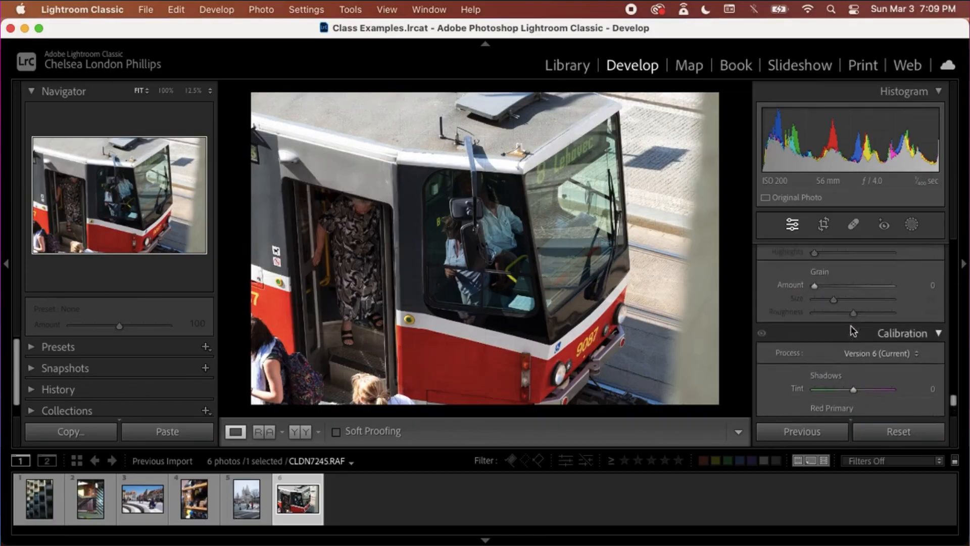
scroll(853, 331, "up", 8)
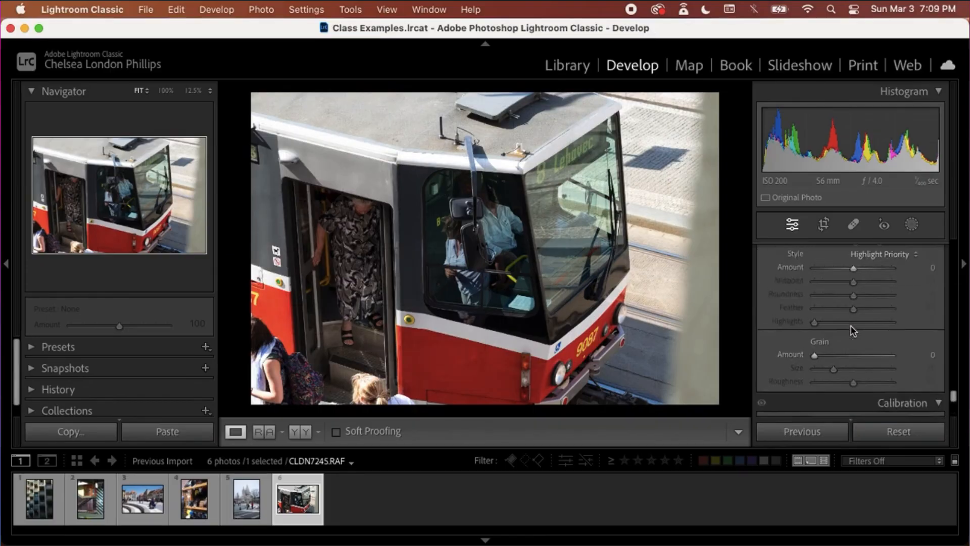
scroll(852, 331, "up", 6)
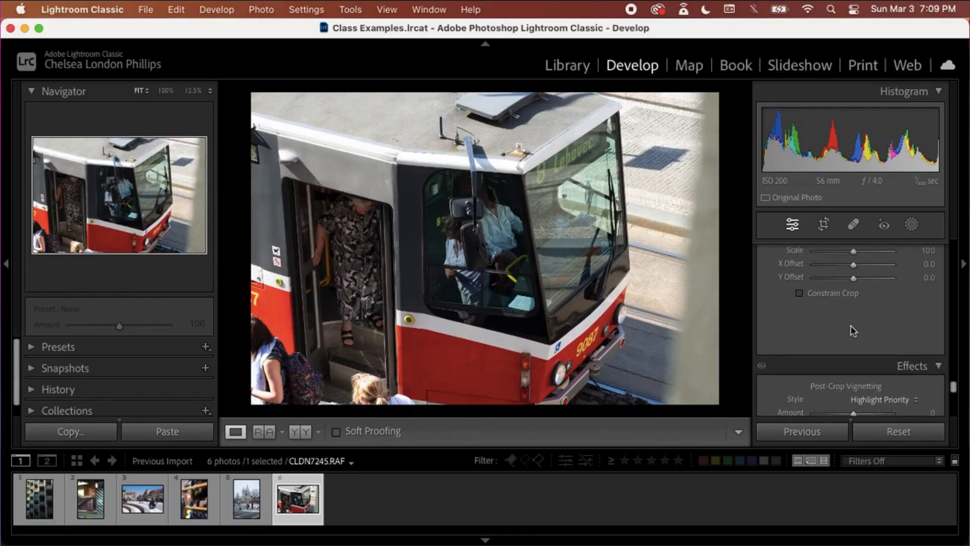
scroll(853, 331, "up", 8)
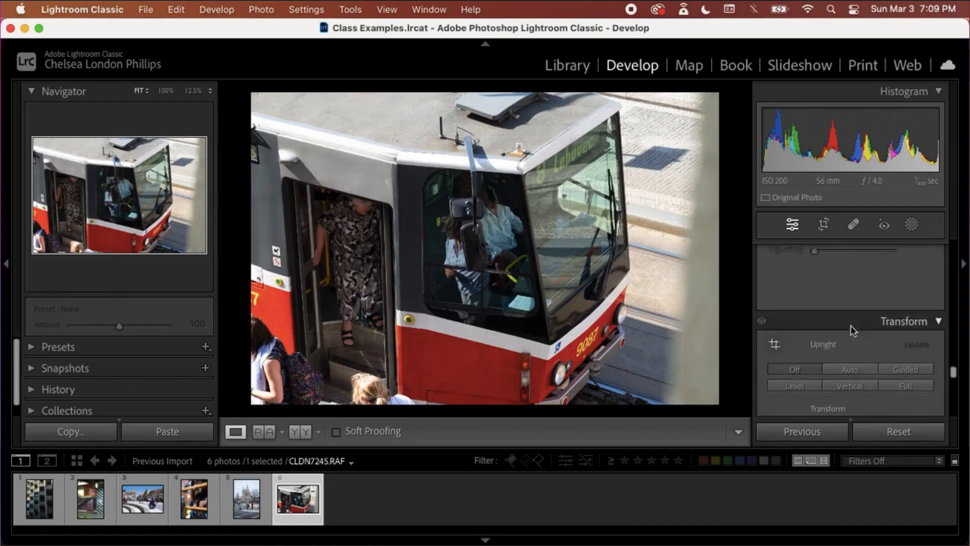
scroll(852, 331, "up", 8)
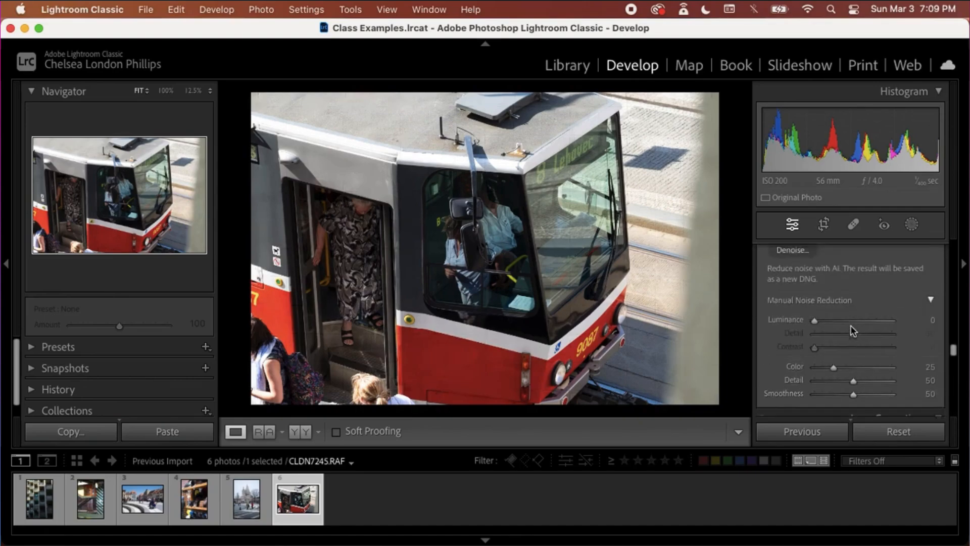
scroll(849, 328, "up", 2)
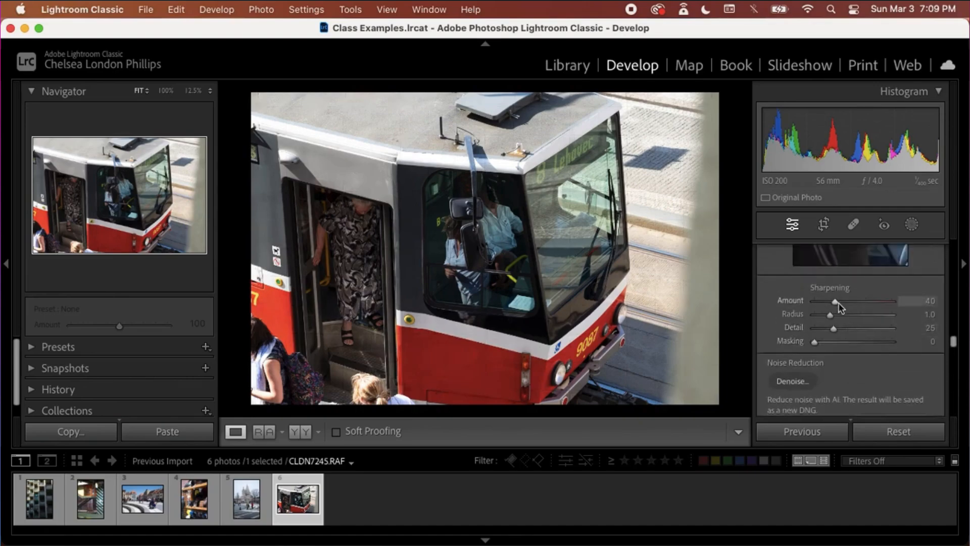
left_click_drag(819, 306, 800, 318)
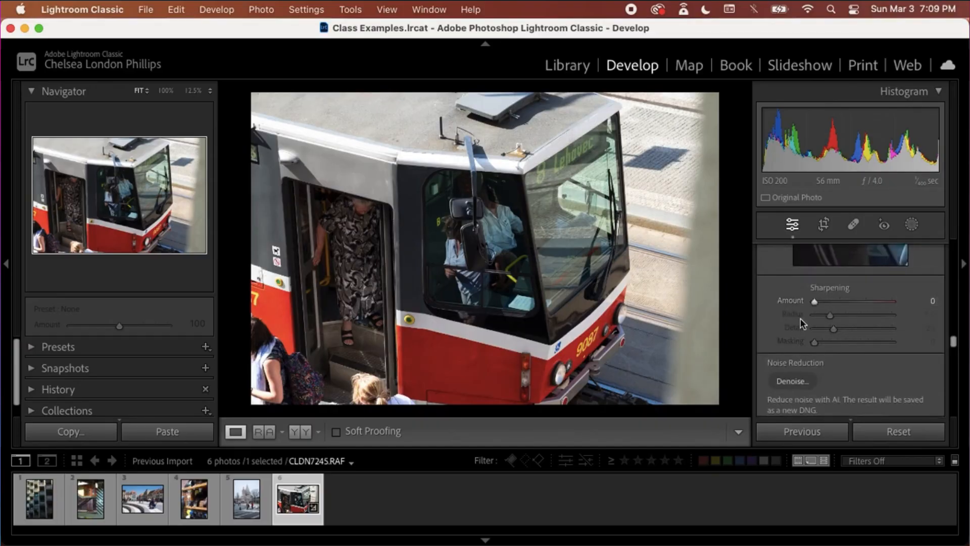
Step: Set a custom white balance by sampling the light neutral stripe below the tram's front window with the White Balance Selector
scroll(800, 317, "up", 3)
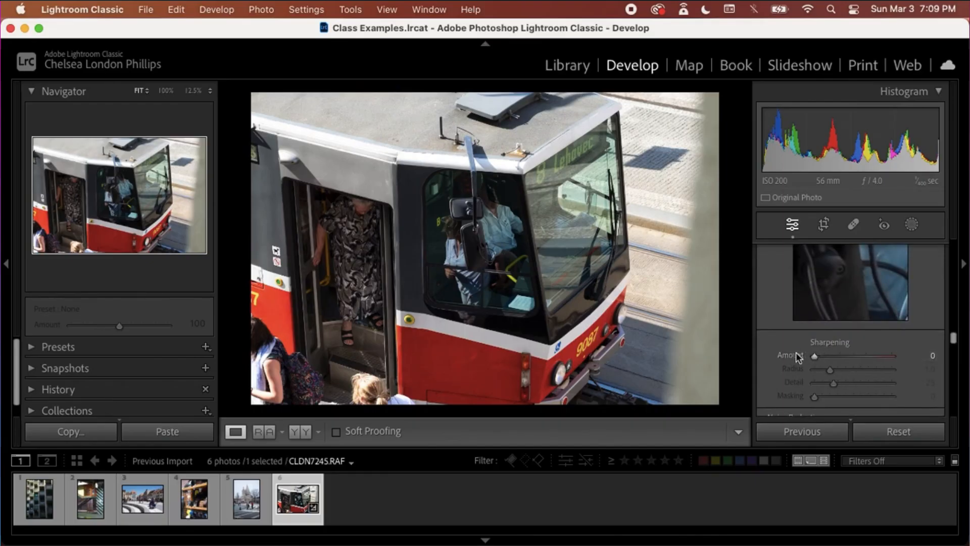
scroll(797, 357, "up", 15)
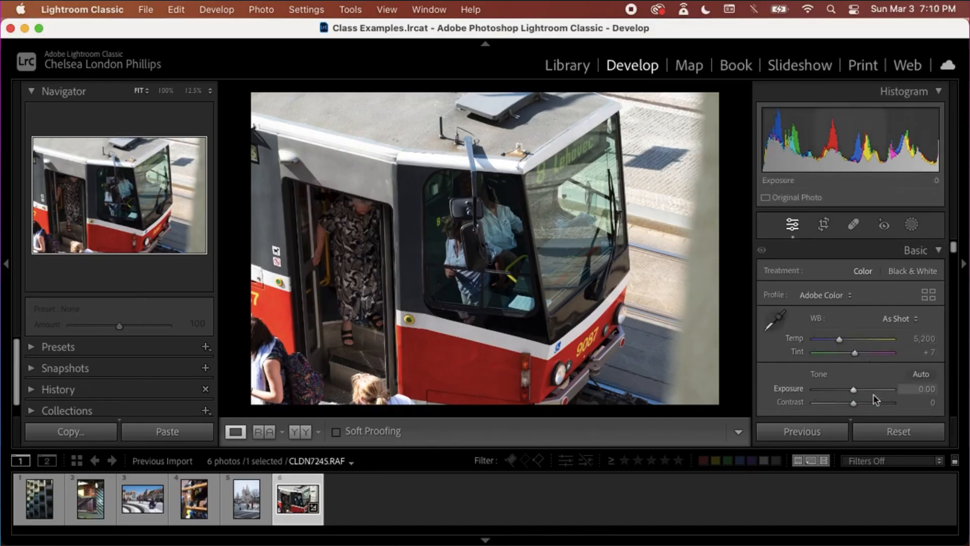
scroll(873, 395, "down", 5)
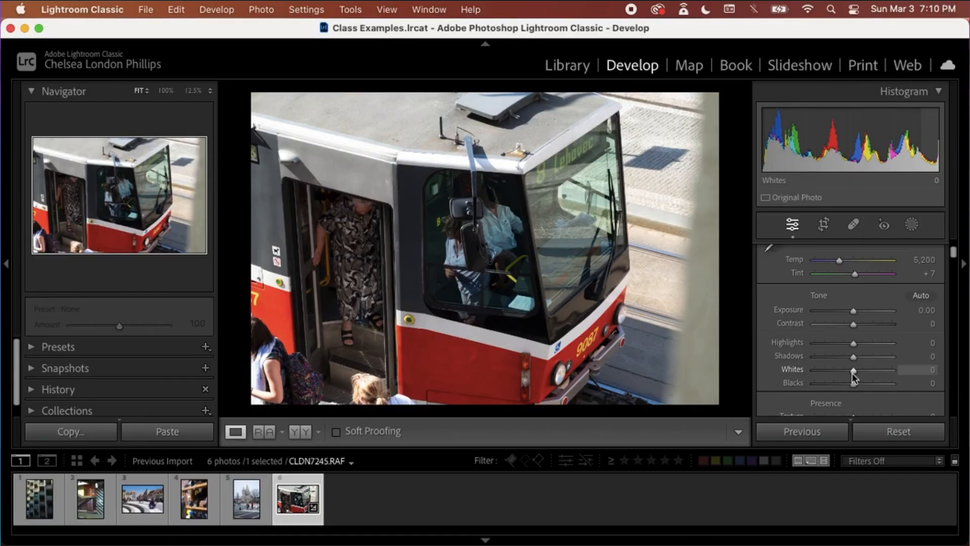
scroll(852, 373, "up", 3)
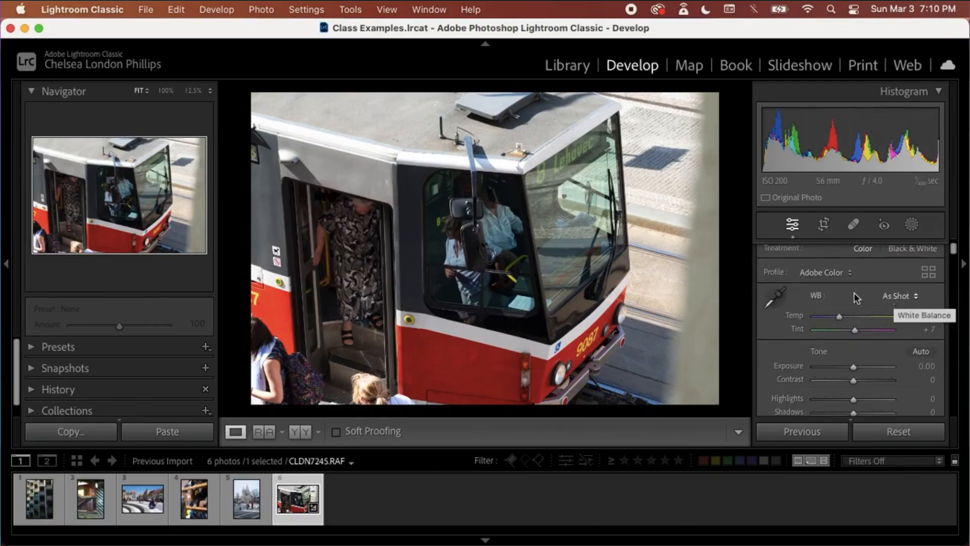
left_click(776, 296)
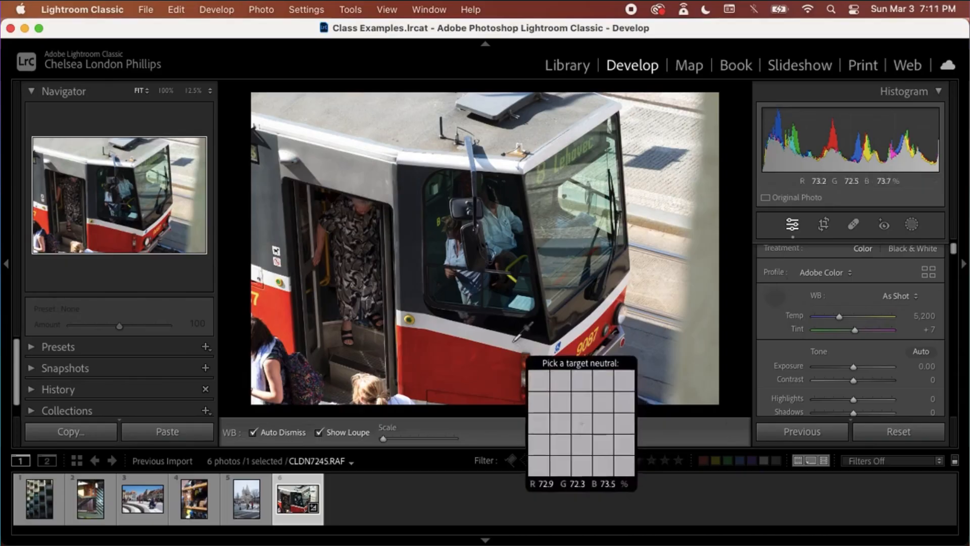
left_click(513, 340)
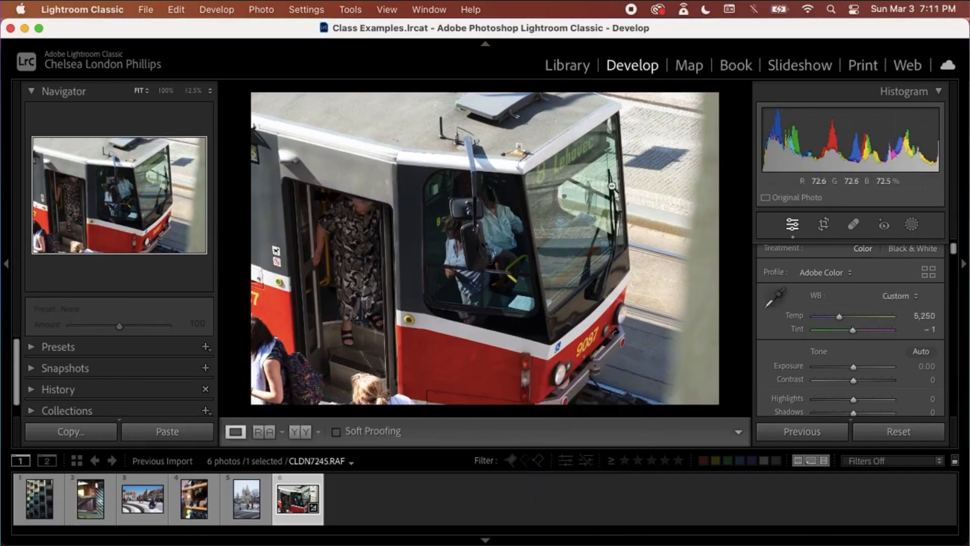
Step: Compare the photo before and after the white balance correction several times
key("backslash")
key("backslash")
key("backslash")
key("backslash")
key("backslash")
key("backslash")
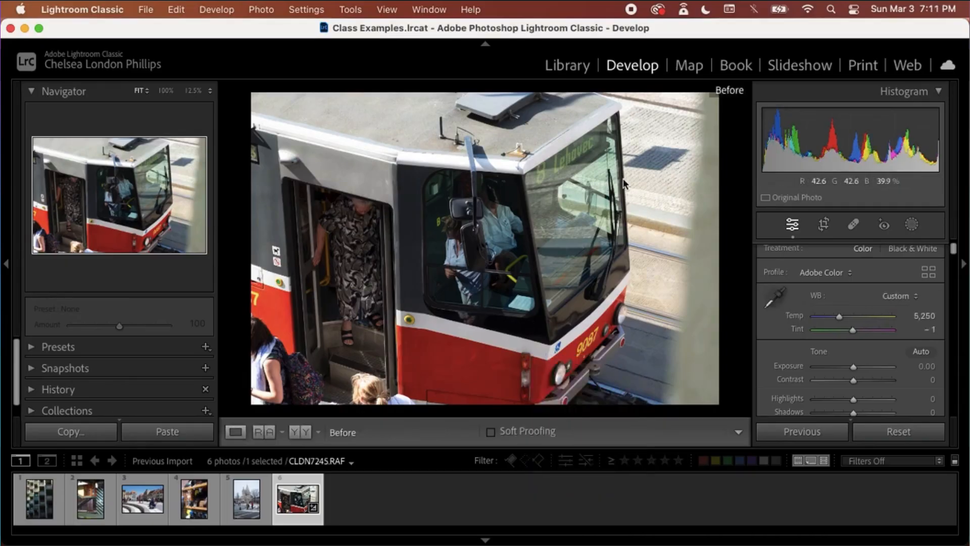
key("backslash")
key("backslash")
key("backslash")
key("backslash")
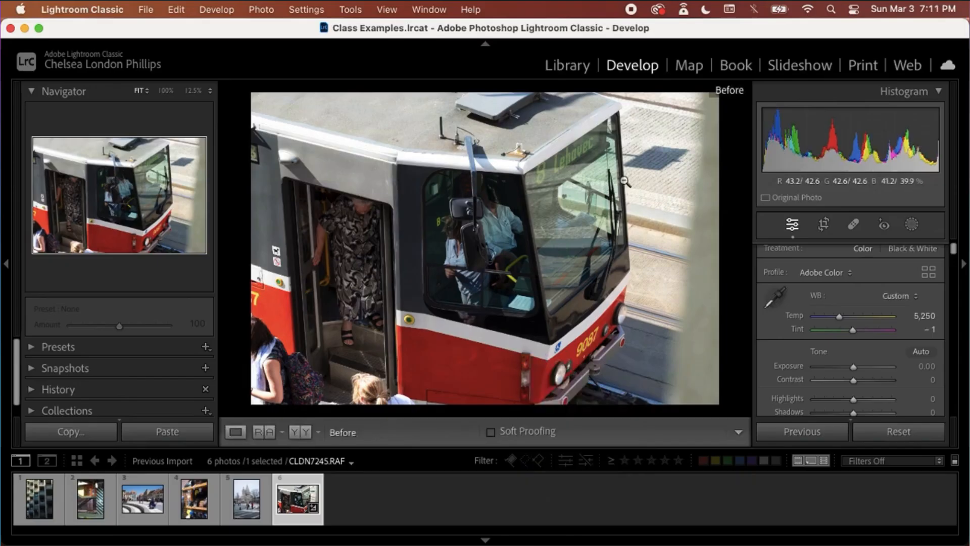
key("backslash")
key("backslash")
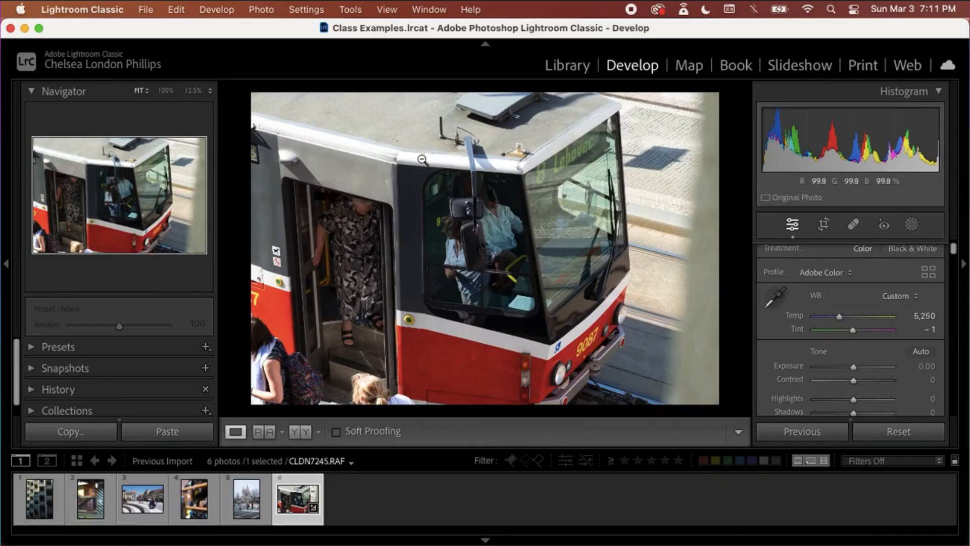
key("backslash")
key("backslash")
Step: Try raising the photo's Exposure to +0.20, and undo the change
scroll(848, 343, "down", 1)
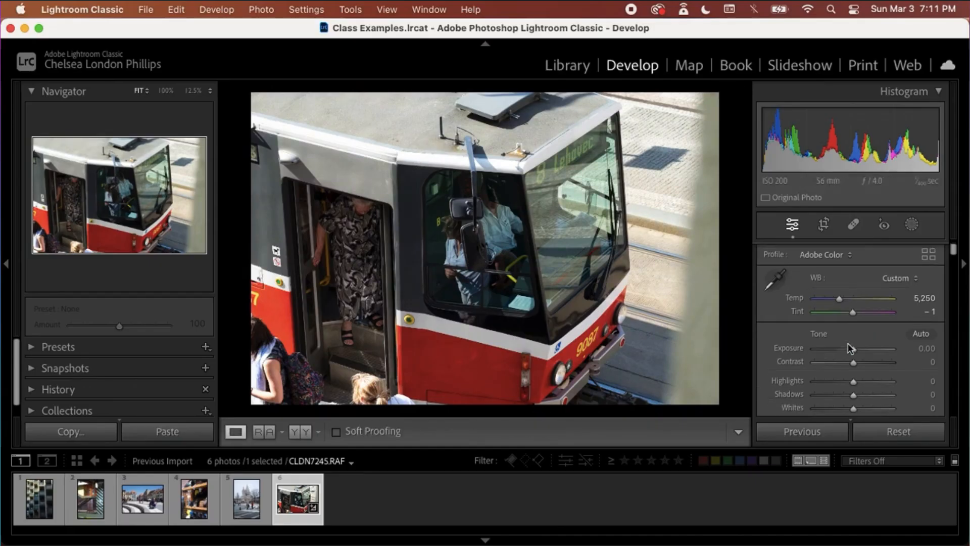
scroll(847, 344, "down", 2)
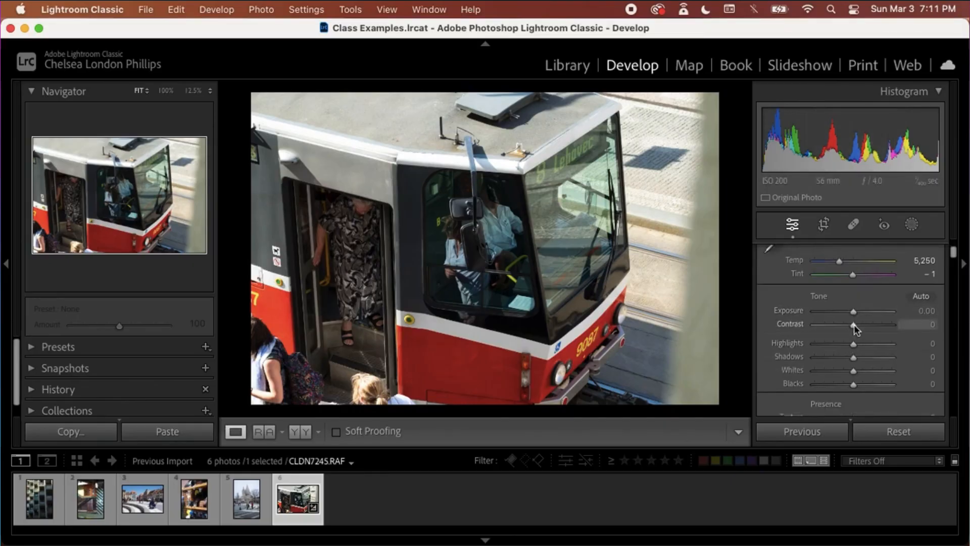
scroll(854, 325, "down", 6)
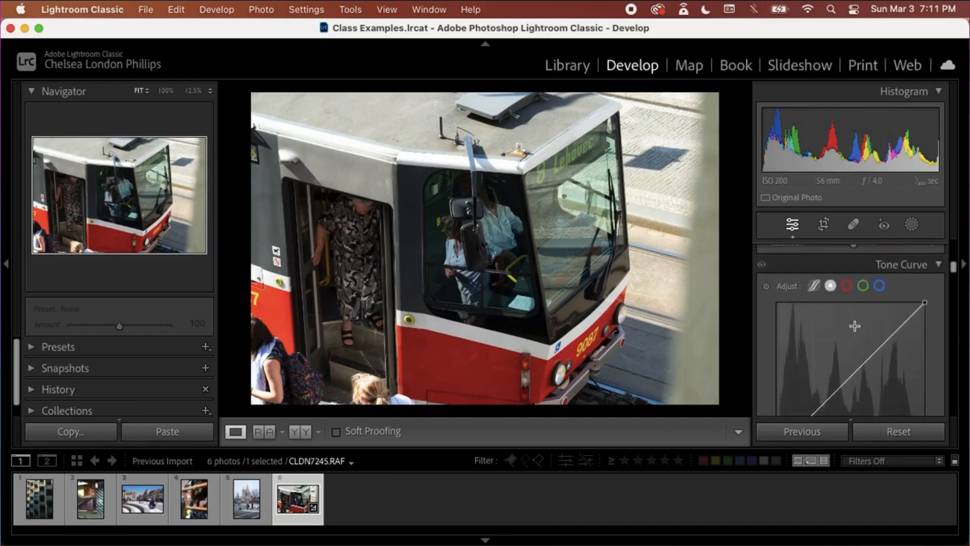
scroll(854, 325, "up", 5)
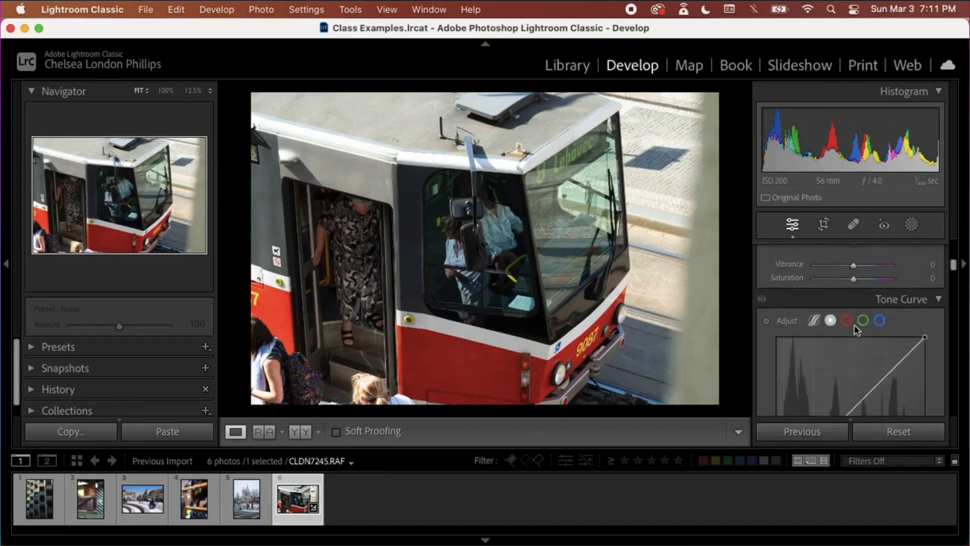
scroll(853, 326, "up", 1)
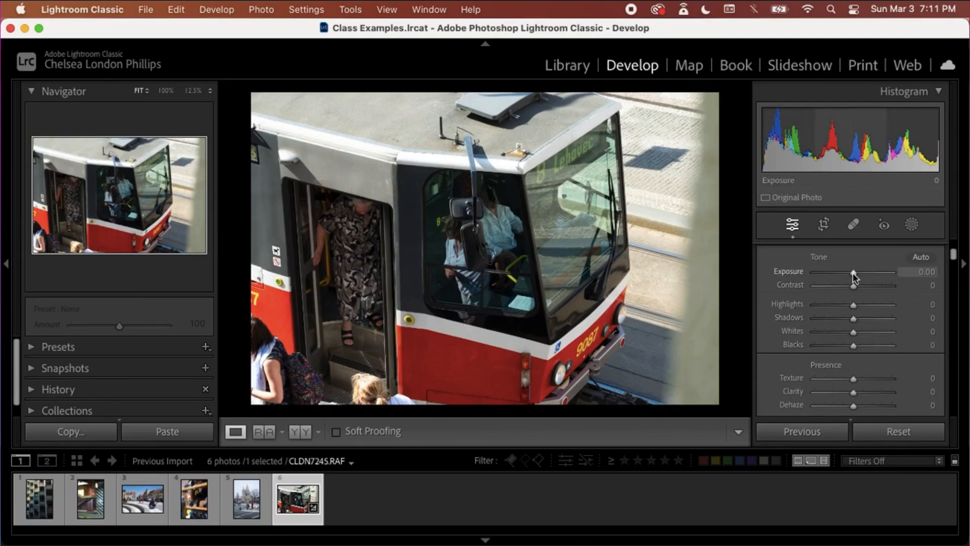
mouse_move(853, 272)
left_mouse_down()
mouse_move(865, 272)
mouse_move(853, 275)
left_mouse_up()
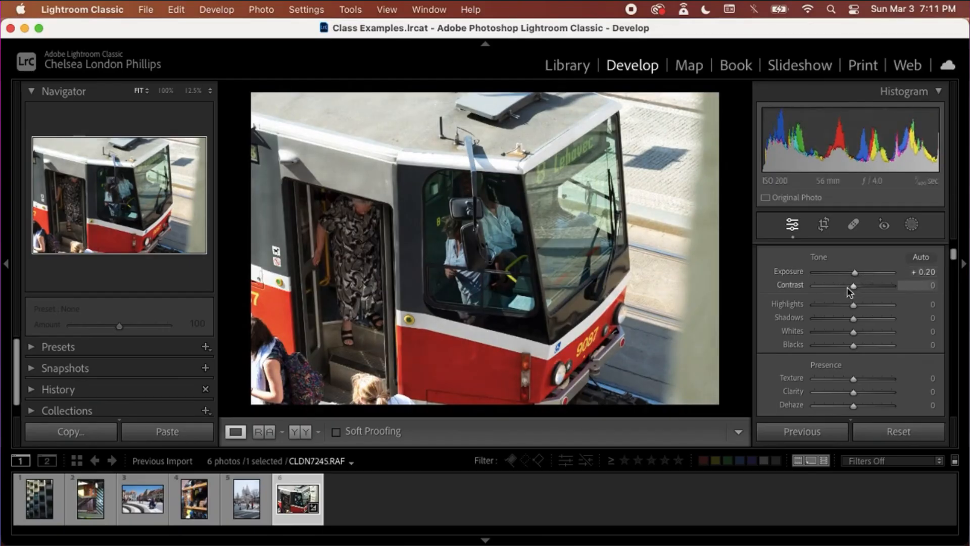
key("super+z")
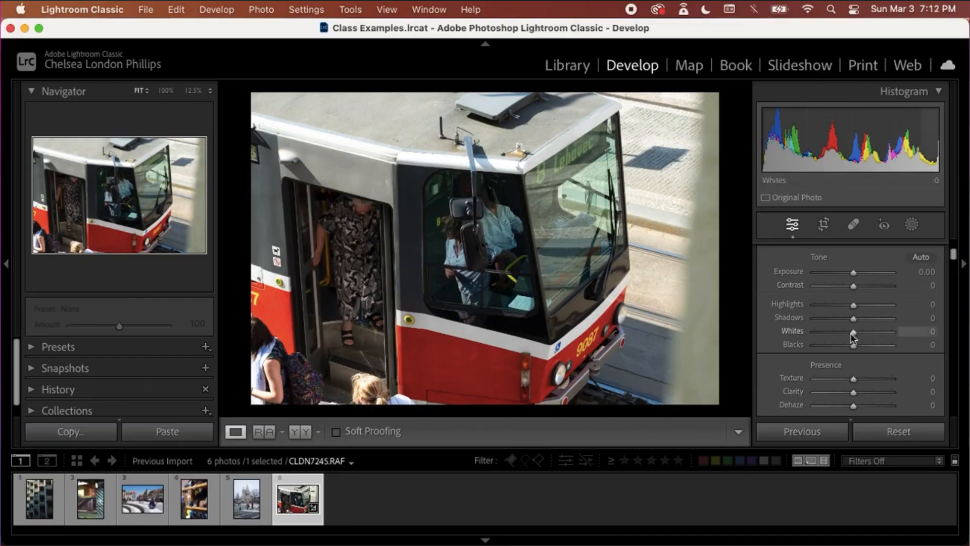
Step: Set the photo's Whites to +19 and Blacks to -2, and check the dark area around the driver's window
scroll(853, 338, "down", 1)
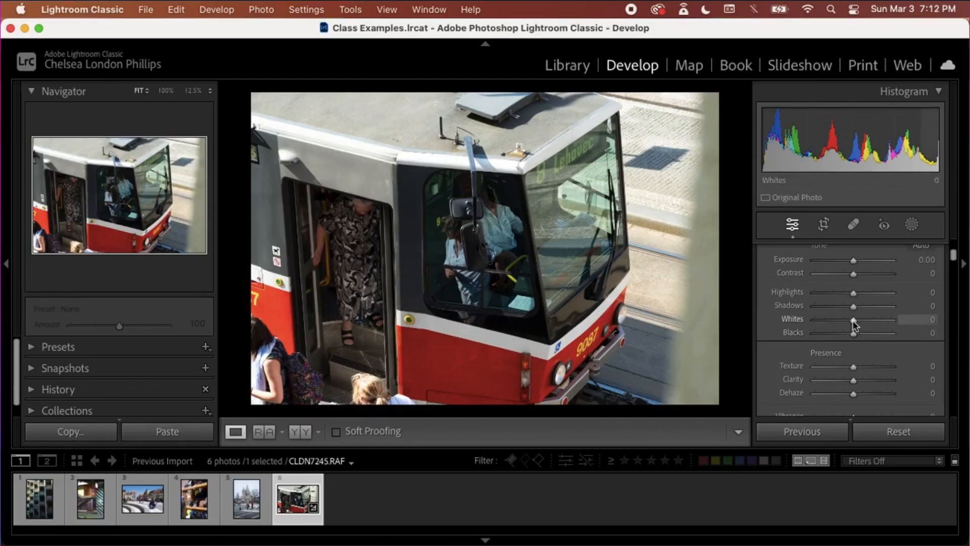
left_click_drag(853, 321, 860, 322)
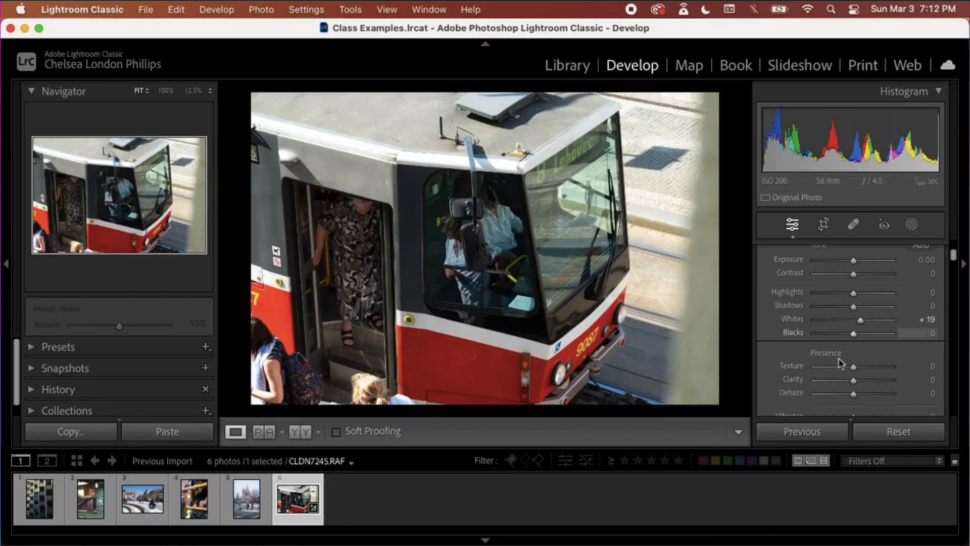
left_click_drag(853, 333, 853, 335)
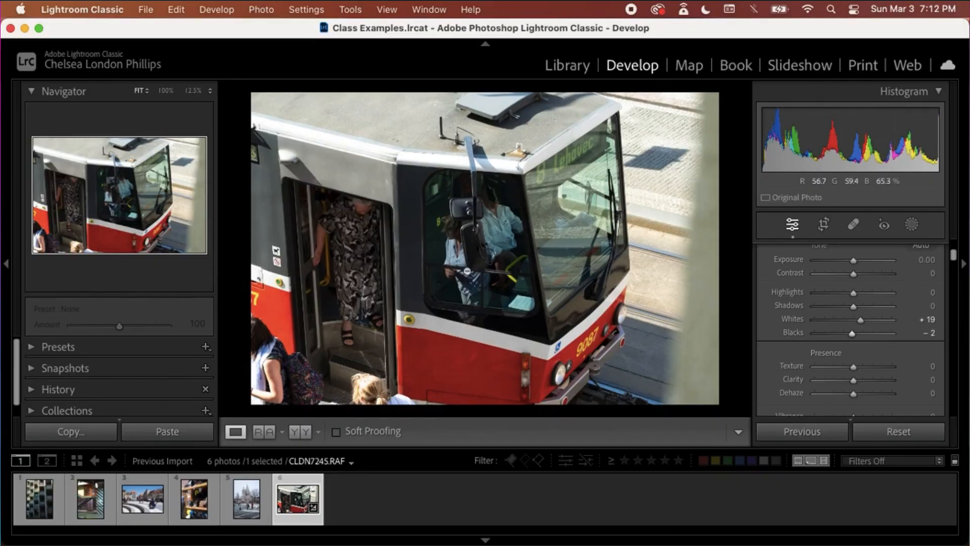
left_click(466, 223)
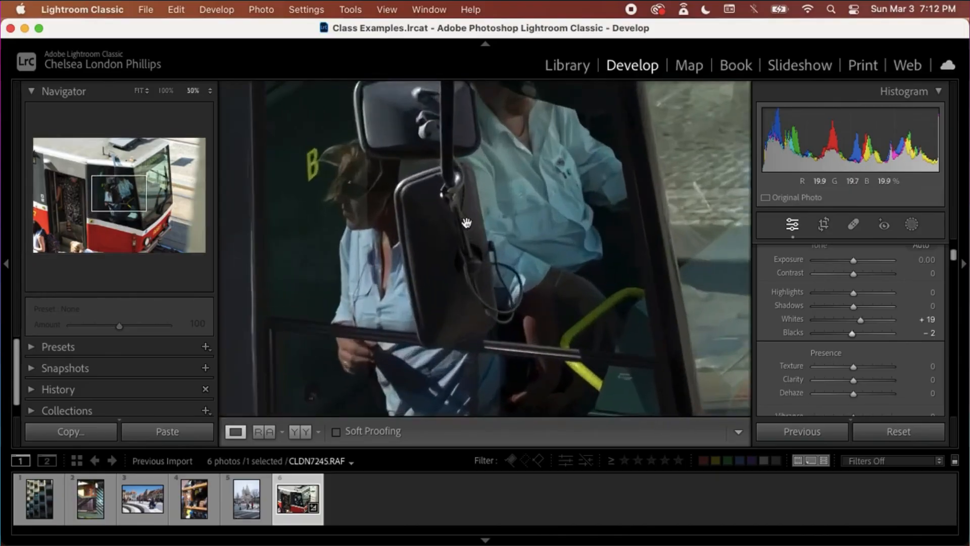
Step: Check the dark areas around the driver's window and the open tram door up close, and return to the full photo view
left_click_drag(374, 221, 571, 197)
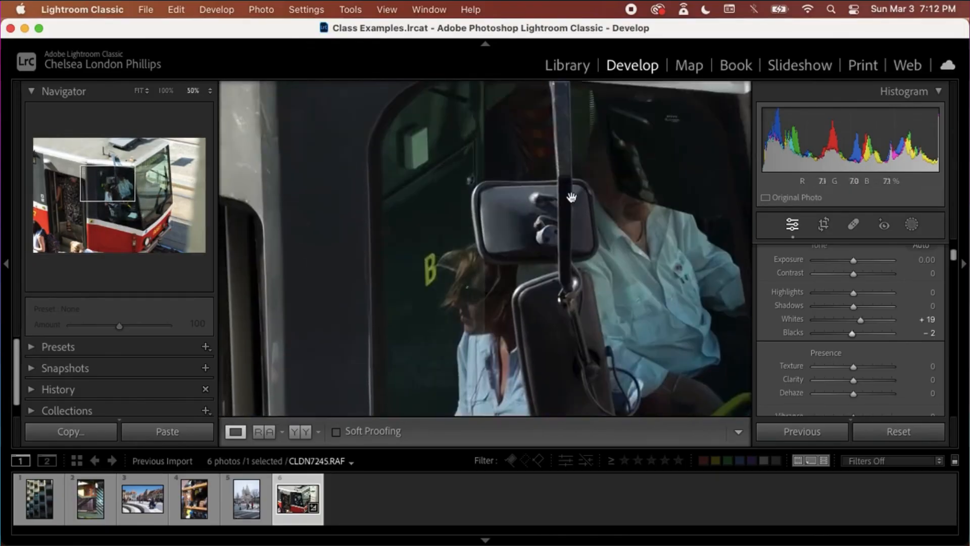
scroll(416, 304, "left", 8)
scroll(416, 305, "right", 3)
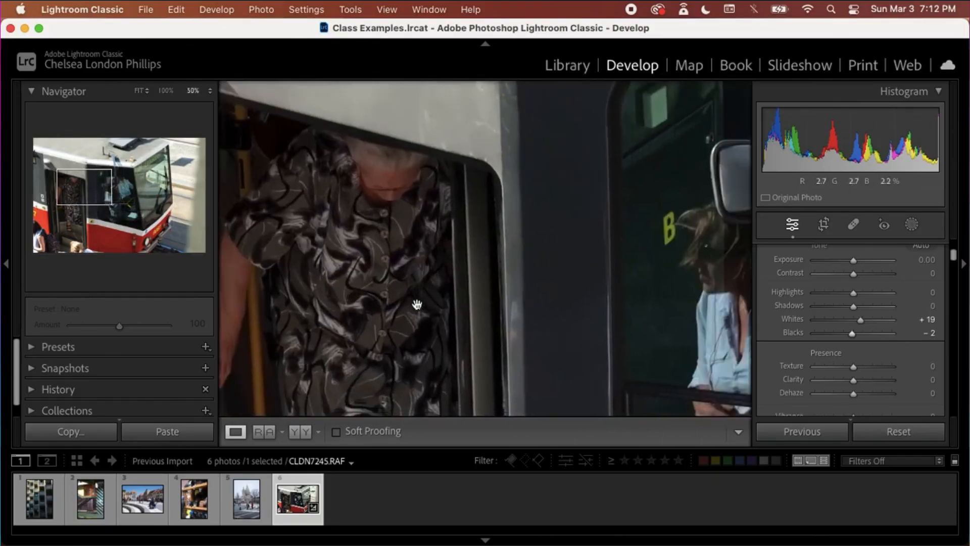
scroll(417, 304, "right", 3)
scroll(417, 305, "down", 10)
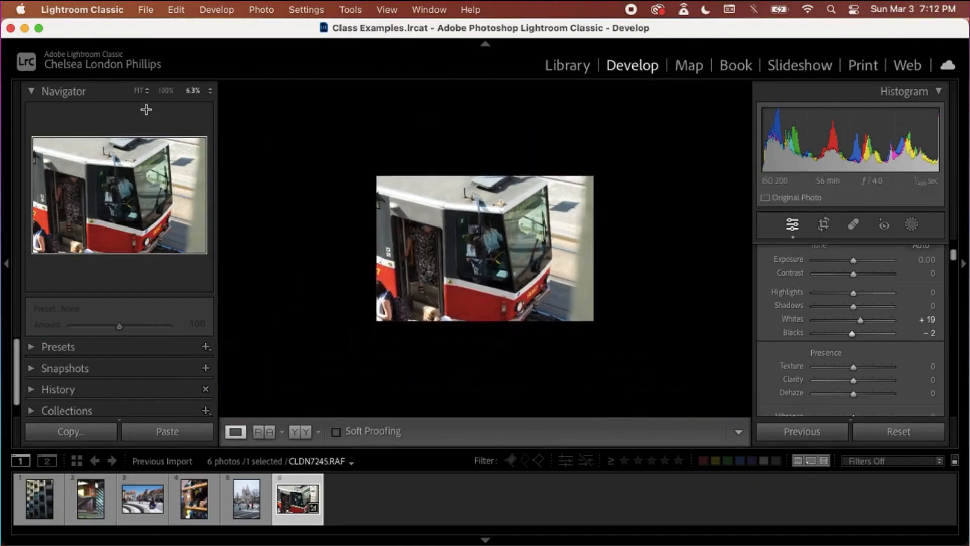
left_click(144, 106)
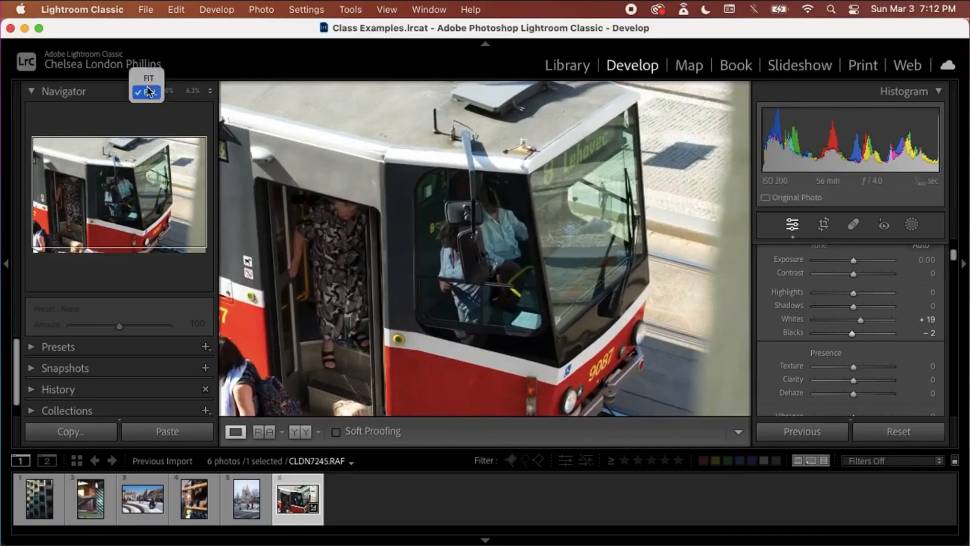
left_click(149, 78)
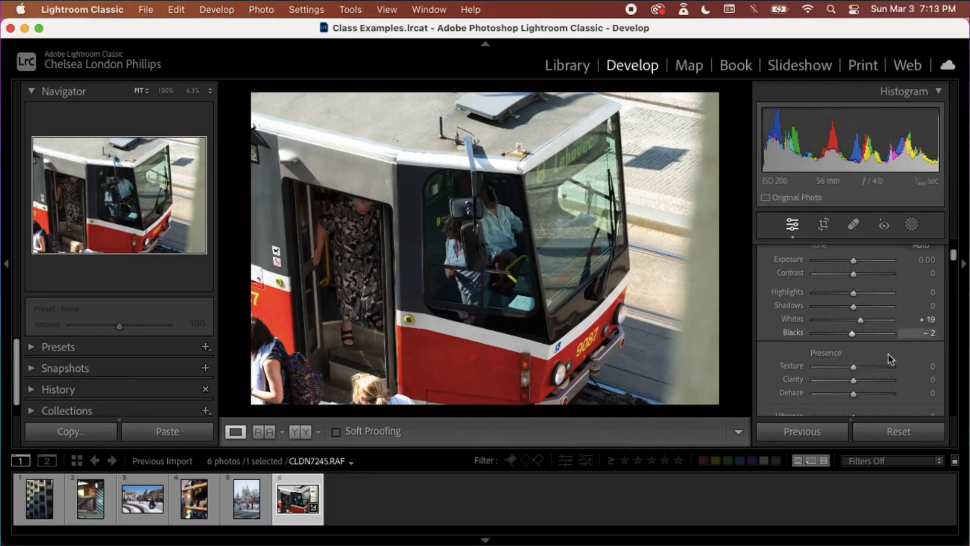
Step: Try lifting the tone curve's black point to 20 / 33, and return it to 0 / 0
scroll(887, 353, "down", 3)
scroll(887, 353, "down", 3)
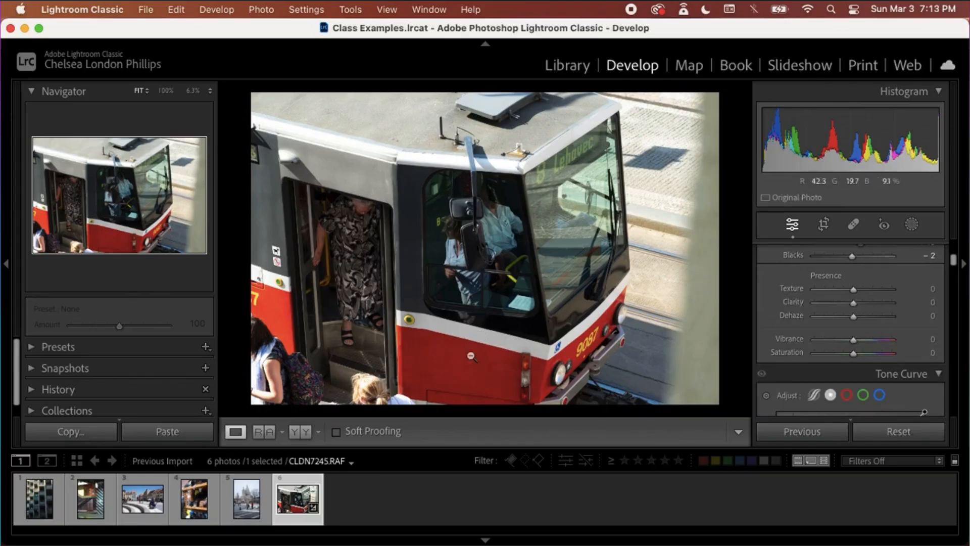
scroll(811, 358, "down", 1)
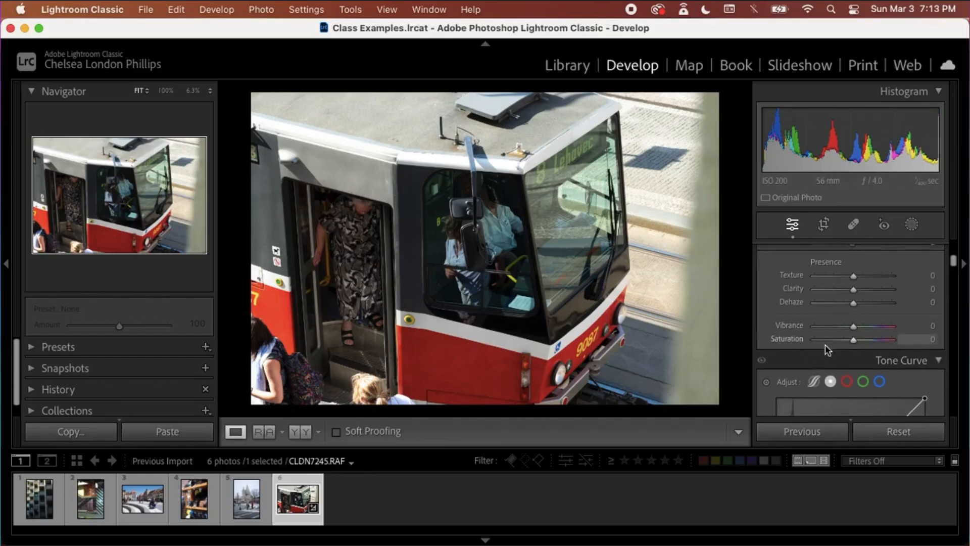
scroll(832, 355, "down", 10)
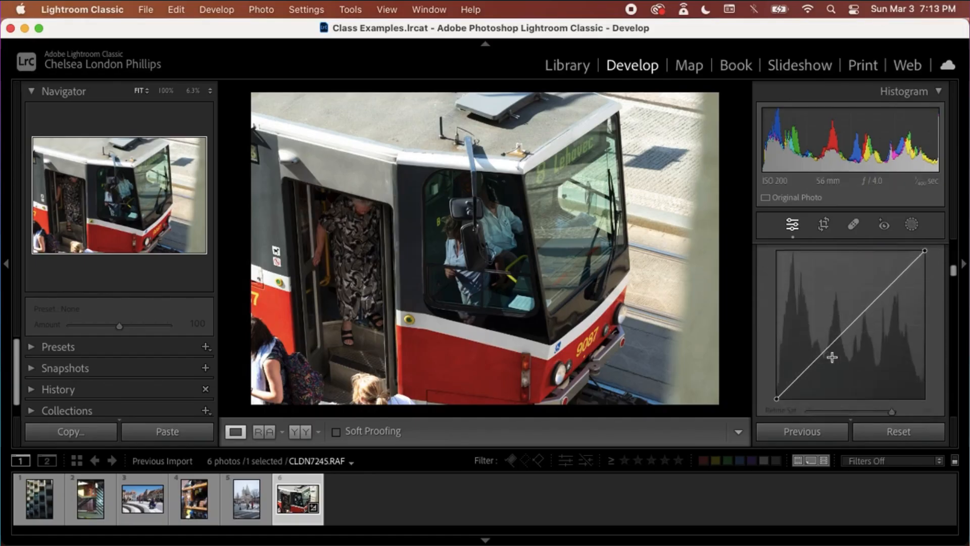
scroll(832, 357, "up", 1)
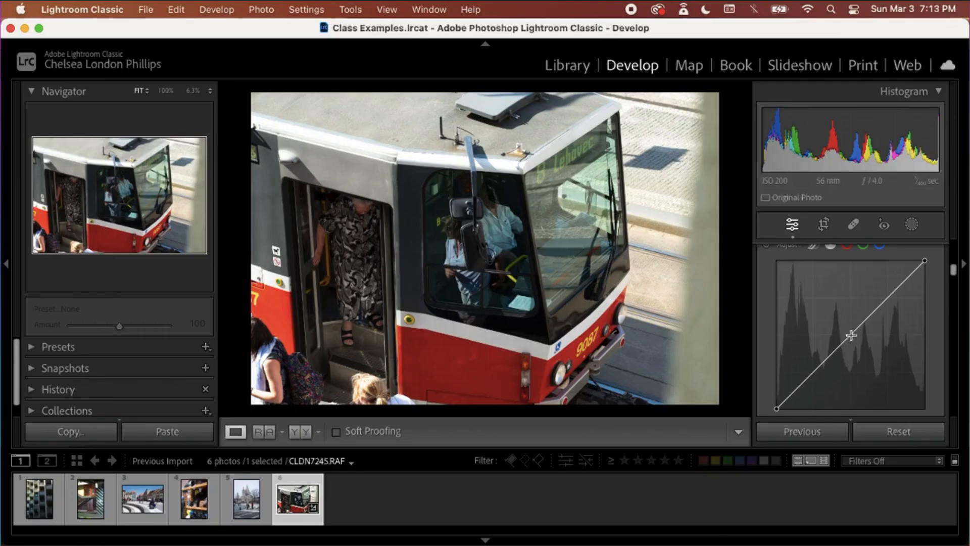
left_click(777, 407)
left_click_drag(777, 407, 787, 390)
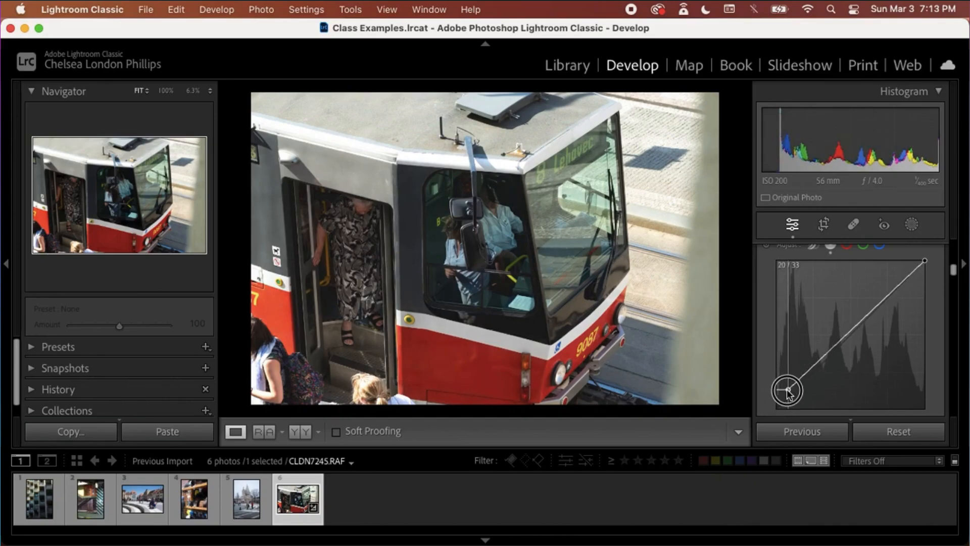
left_click_drag(788, 391, 775, 414)
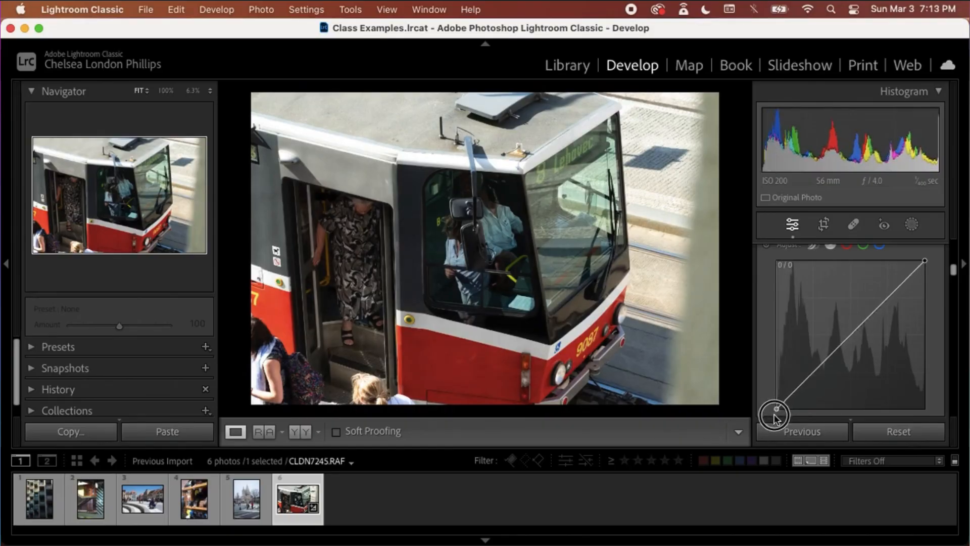
Step: Add a control point at the middle of the tone curve at 128 / 128, and delete it again
left_click(851, 335)
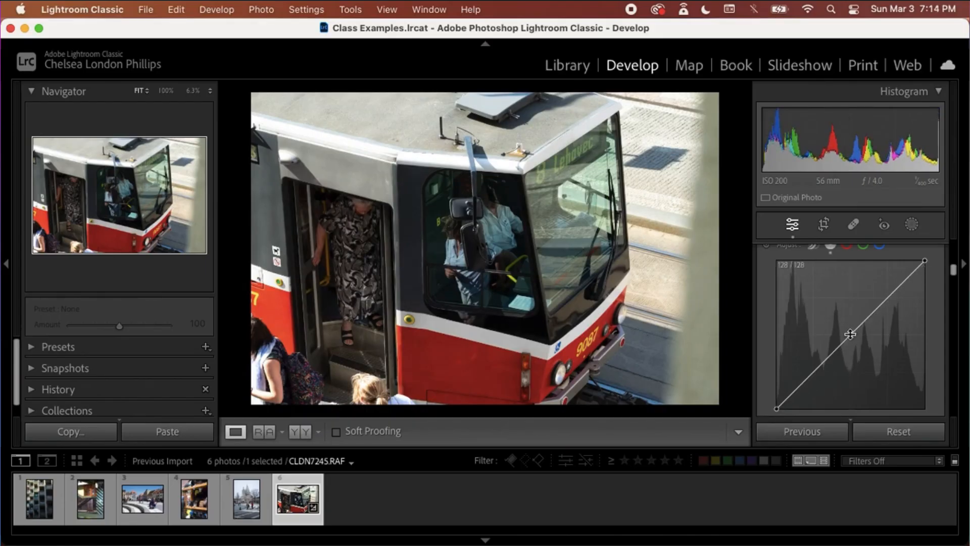
right_click(849, 334)
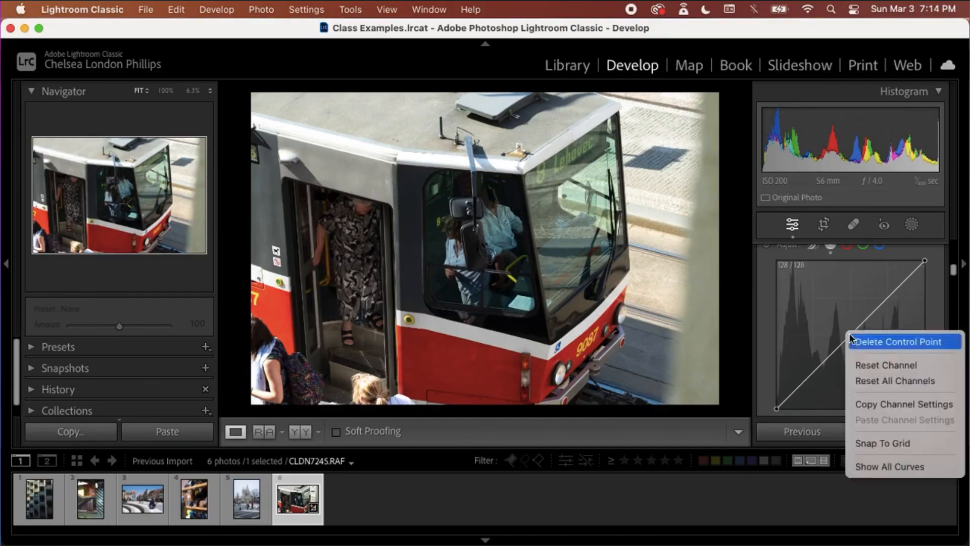
left_click(862, 341)
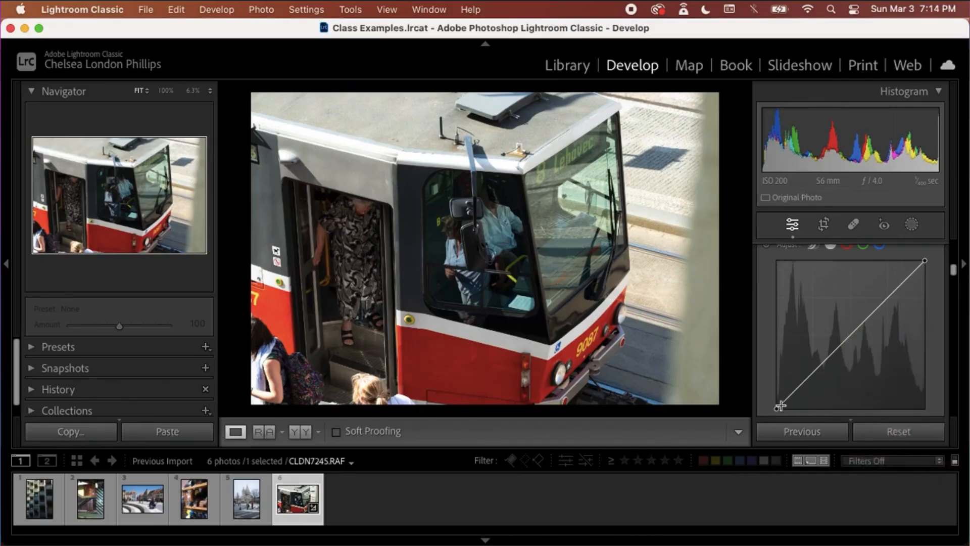
Step: Try inverting the tone curve with the black point at 0 / 255 and the white point at 255 / 0, and restore the straight diagonal
left_click_drag(775, 409, 776, 260)
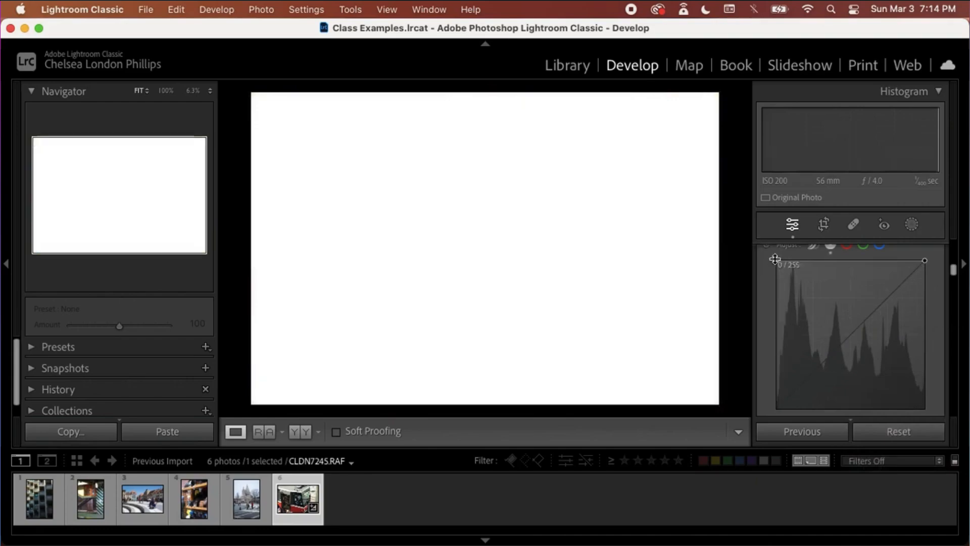
left_click_drag(925, 260, 926, 409)
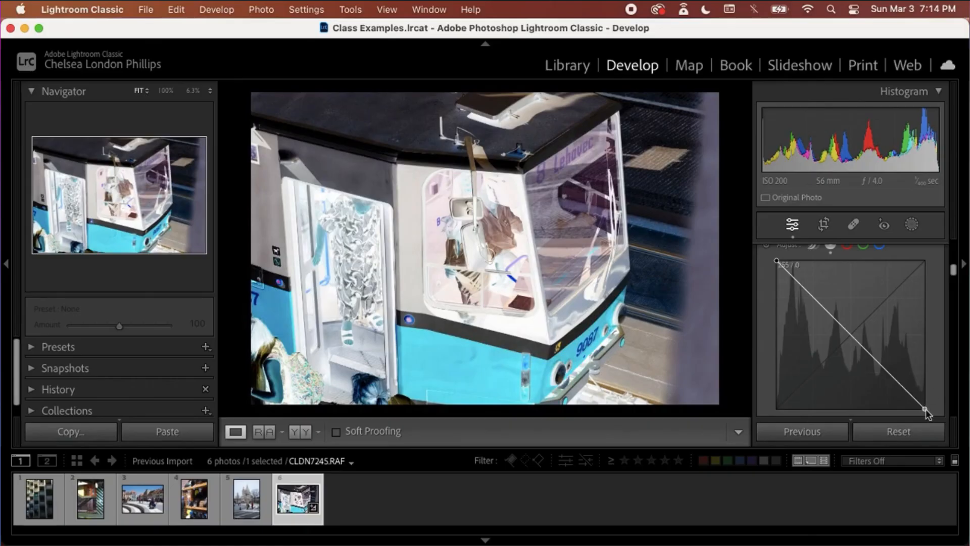
left_click_drag(924, 408, 935, 241)
left_click_drag(777, 261, 772, 420)
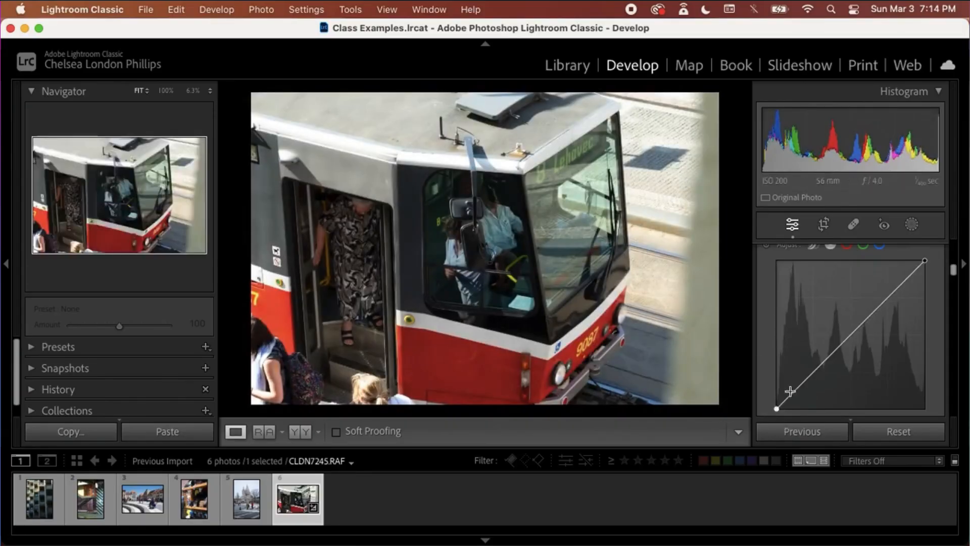
Step: Shape the tone curve with an anchored midpoint, a slightly lifted black point and a highlight point at 199 / 207
left_click(851, 334)
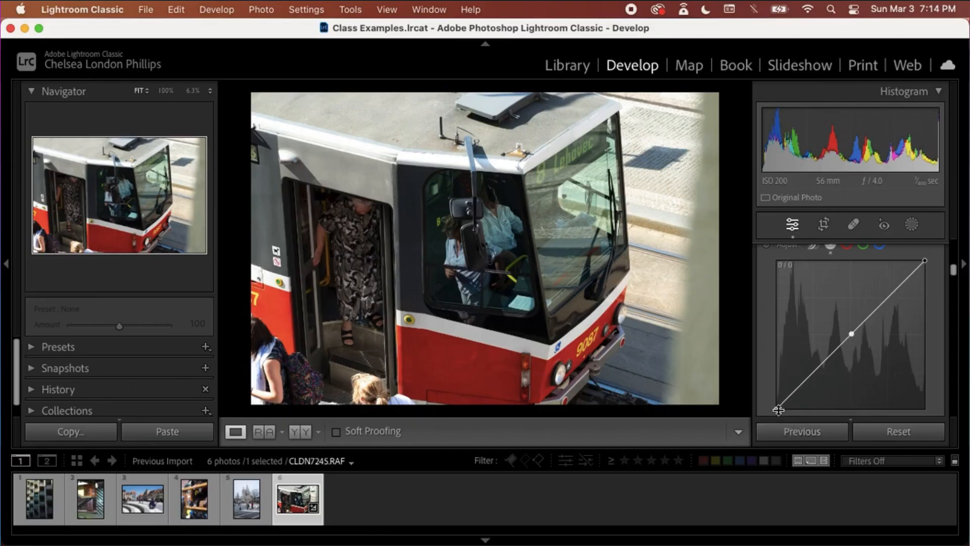
mouse_move(778, 410)
left_mouse_down()
mouse_move(789, 349)
mouse_move(788, 381)
mouse_move(805, 400)
mouse_move(784, 350)
mouse_move(801, 398)
mouse_move(768, 414)
mouse_move(768, 396)
mouse_move(779, 403)
left_mouse_up()
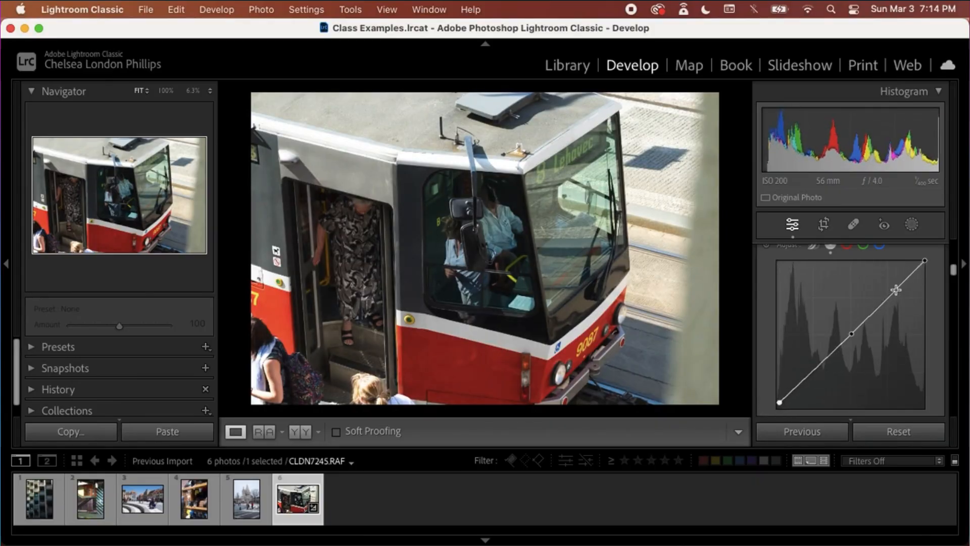
left_click_drag(895, 289, 892, 287)
Step: Compare the photo before and after the edits several times
key("backslash")
key("backslash")
key("backslash")
key("backslash")
key("backslash")
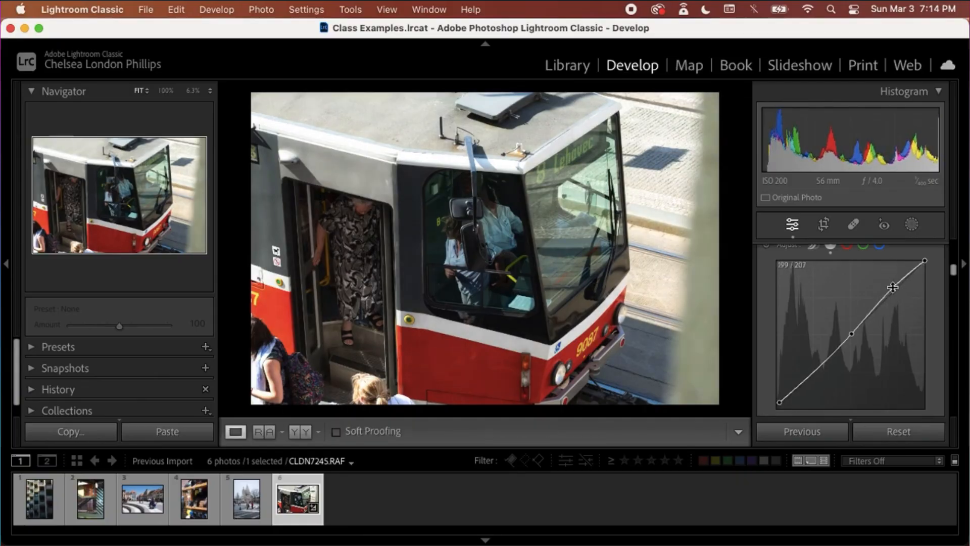
key("backslash")
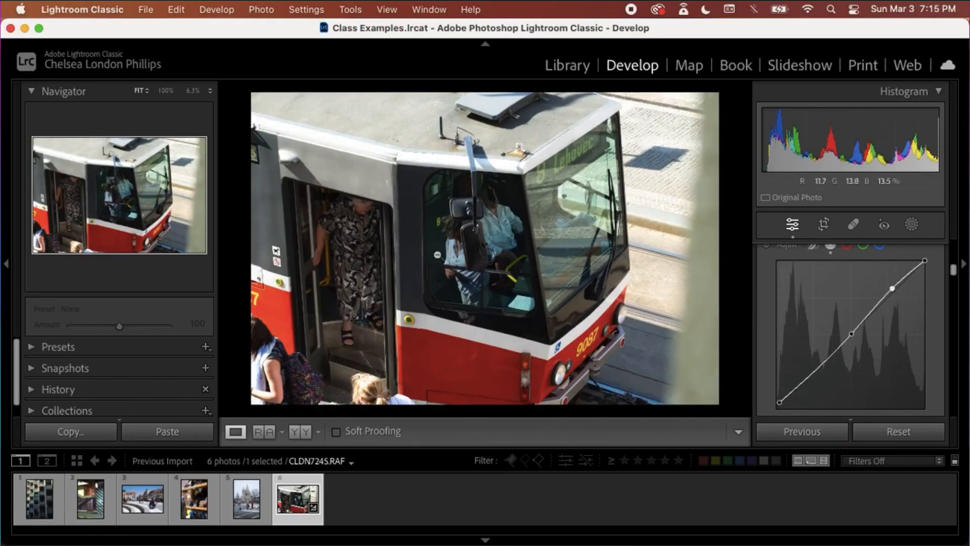
key("backslash")
key("backslash")
key("backslash")
key("backslash")
key("backslash")
key("backslash")
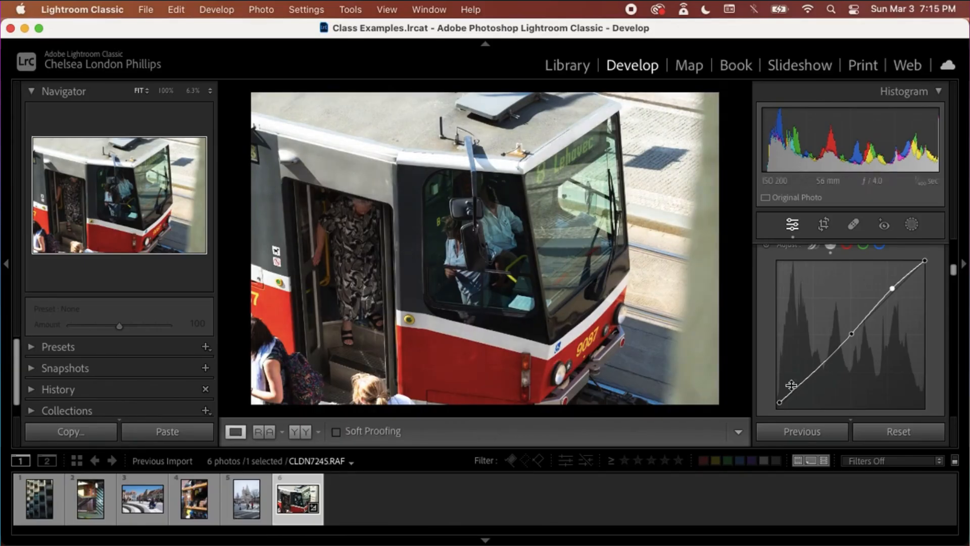
Step: Look through the Hue, Saturation and Luminance sliders for each color range in the HSL settings
scroll(775, 391, "down", 5)
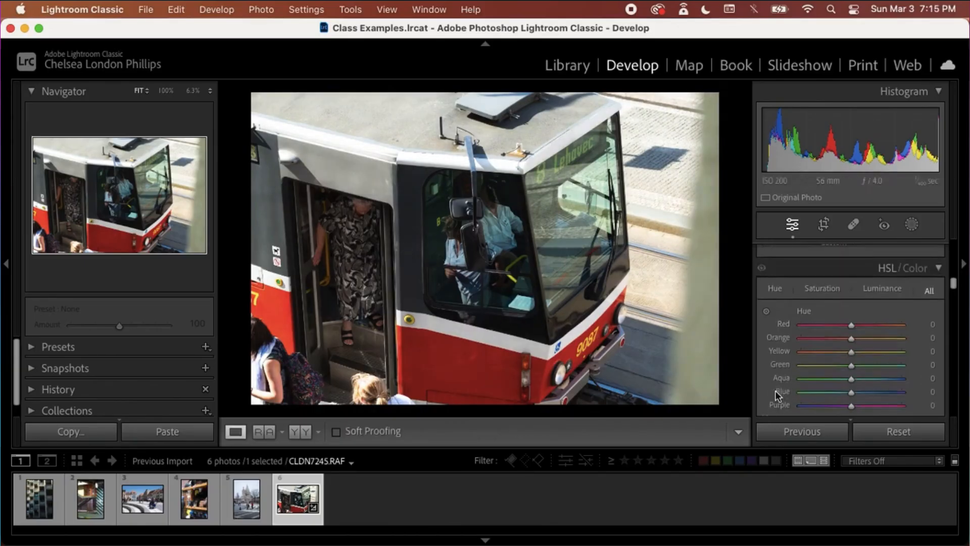
scroll(775, 390, "down", 1)
scroll(775, 390, "up", 2)
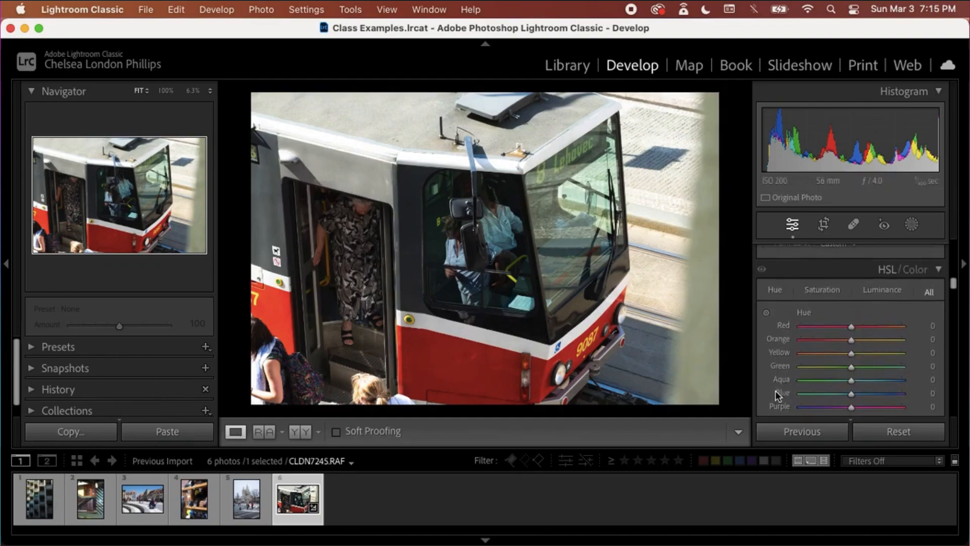
scroll(775, 390, "down", 3)
scroll(775, 390, "down", 4)
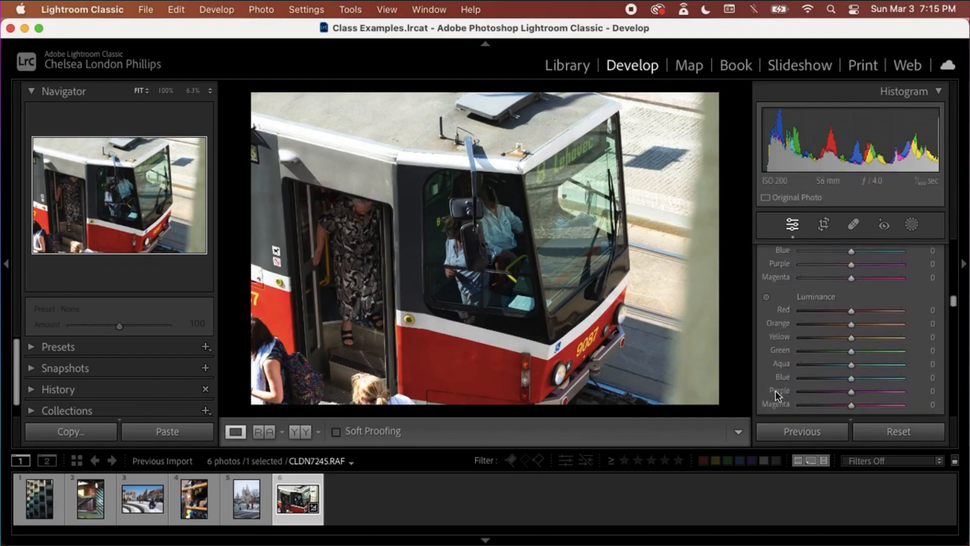
scroll(774, 389, "up", 6)
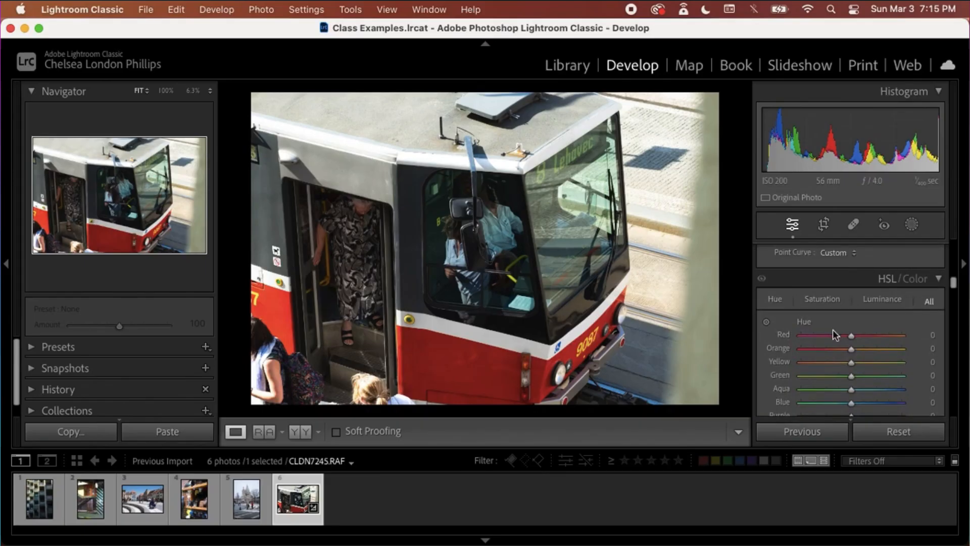
scroll(832, 329, "down", 3)
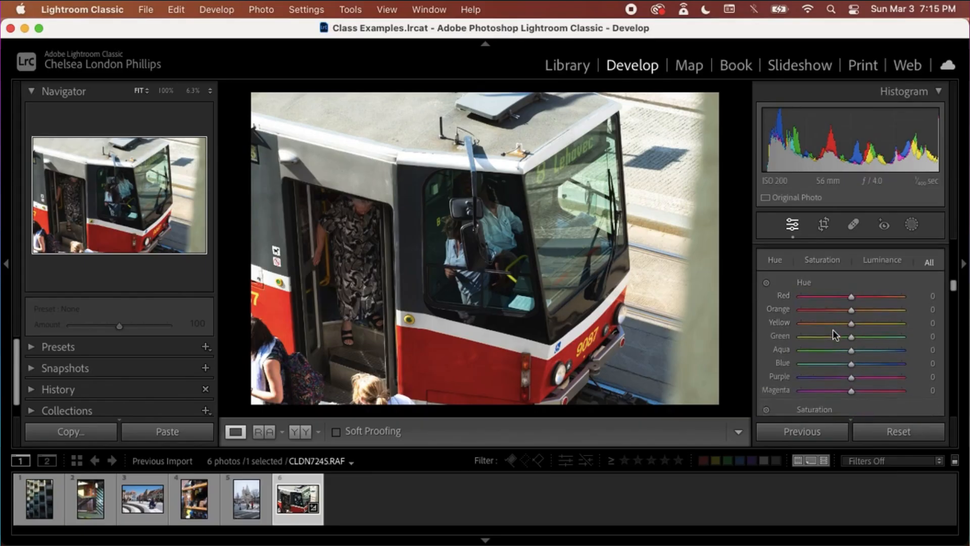
scroll(793, 379, "down", 3)
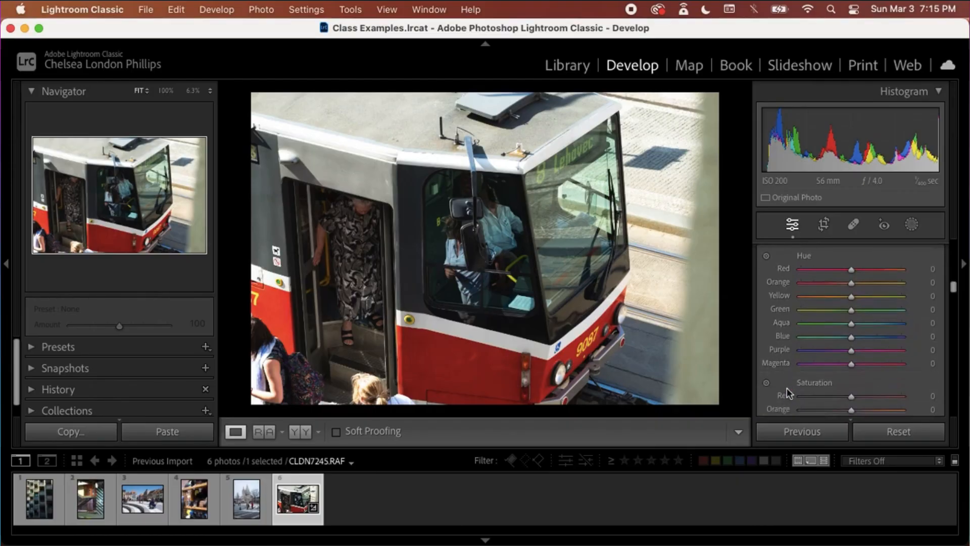
scroll(786, 387, "down", 7)
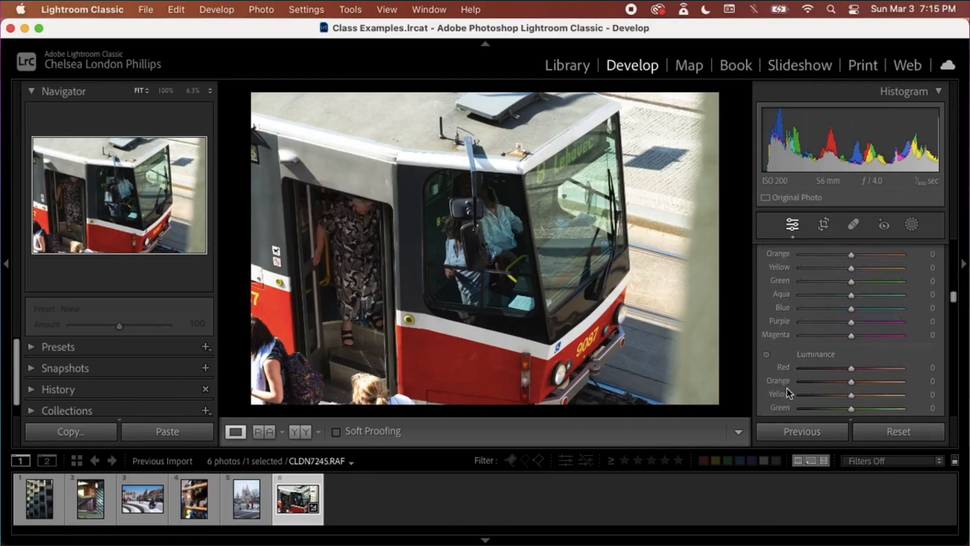
scroll(786, 387, "down", 1)
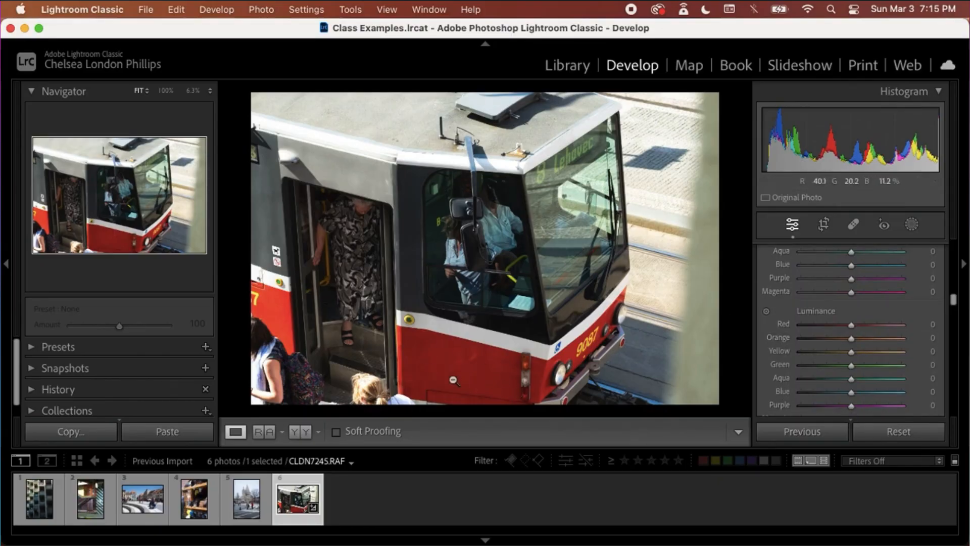
Step: Try lowering the HSL Saturation of Red slightly, and set it back to 0
scroll(799, 348, "up", 4)
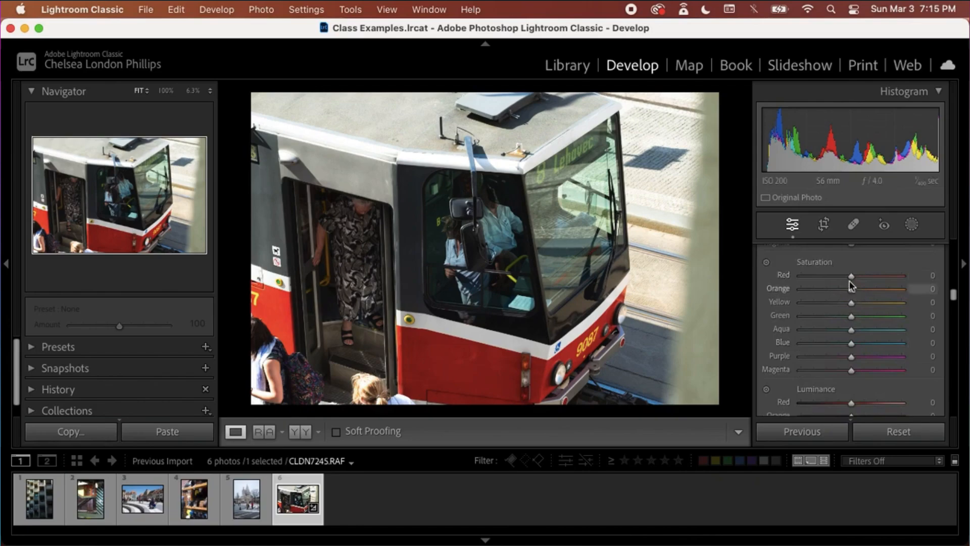
left_click_drag(852, 278, 851, 303)
left_click(934, 275)
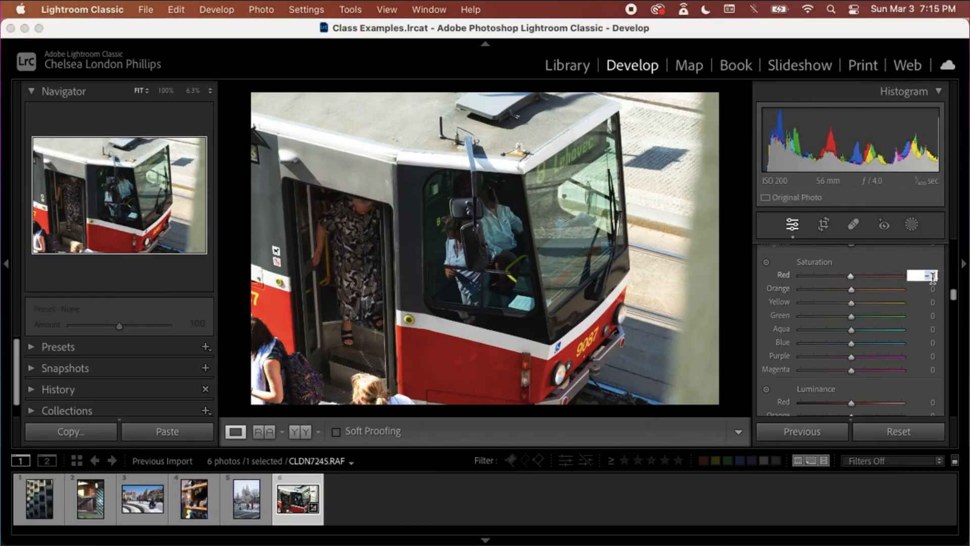
key("Return")
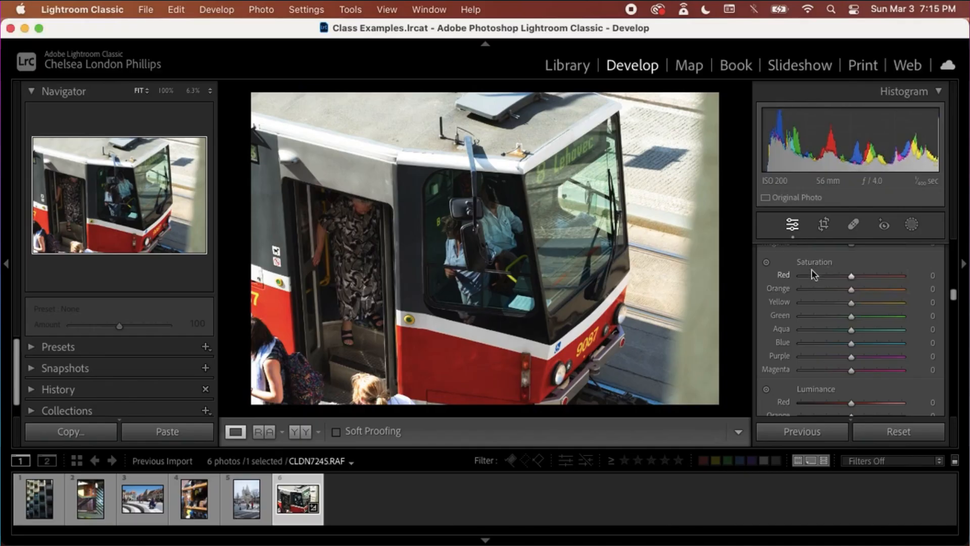
Step: Raise the HSL Saturation of Red and Orange to +100 using targeted adjustment on the tram's red front panel
left_click(767, 263)
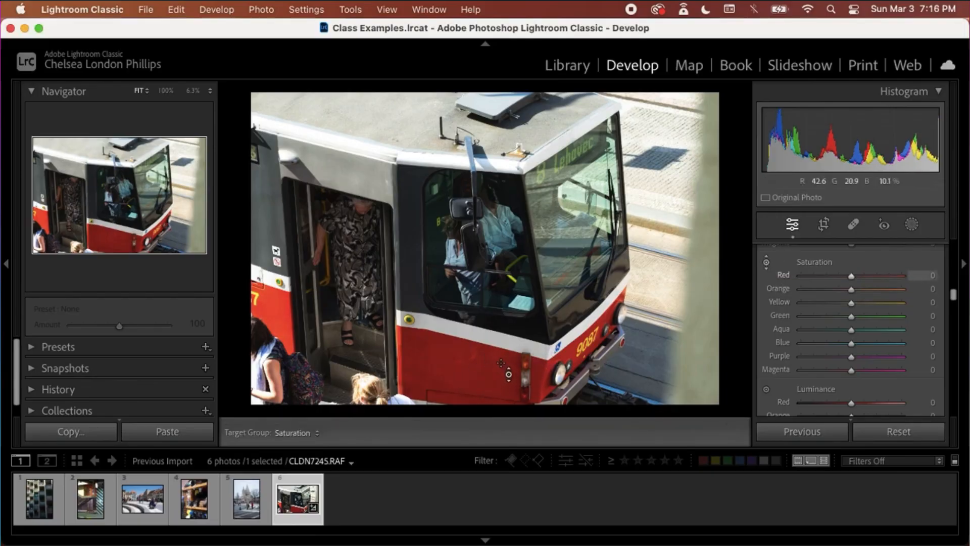
left_click_drag(486, 373, 486, 232)
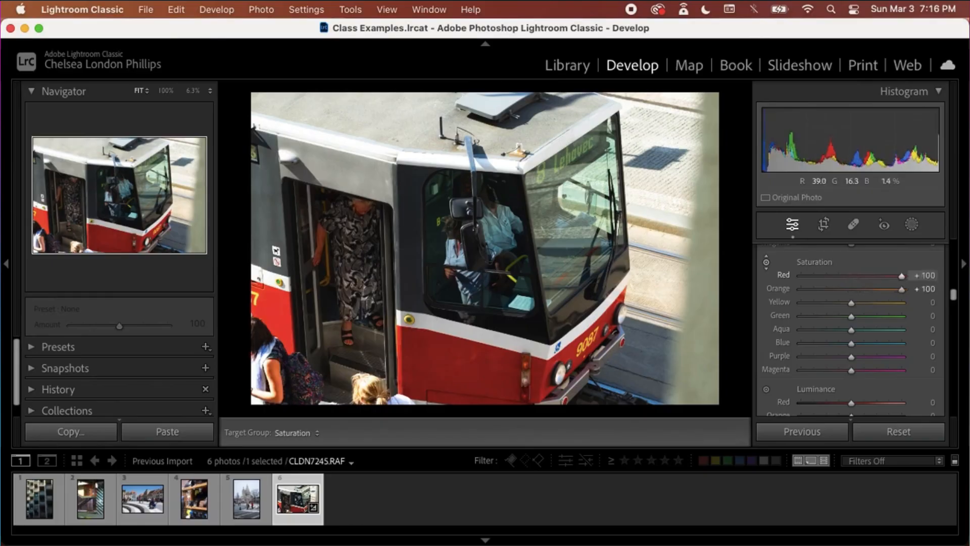
Step: Reset the HSL Saturation of Red and Orange to 0, and raise Red to +16
left_click_drag(486, 222, 486, 268)
left_click_drag(486, 277, 486, 339)
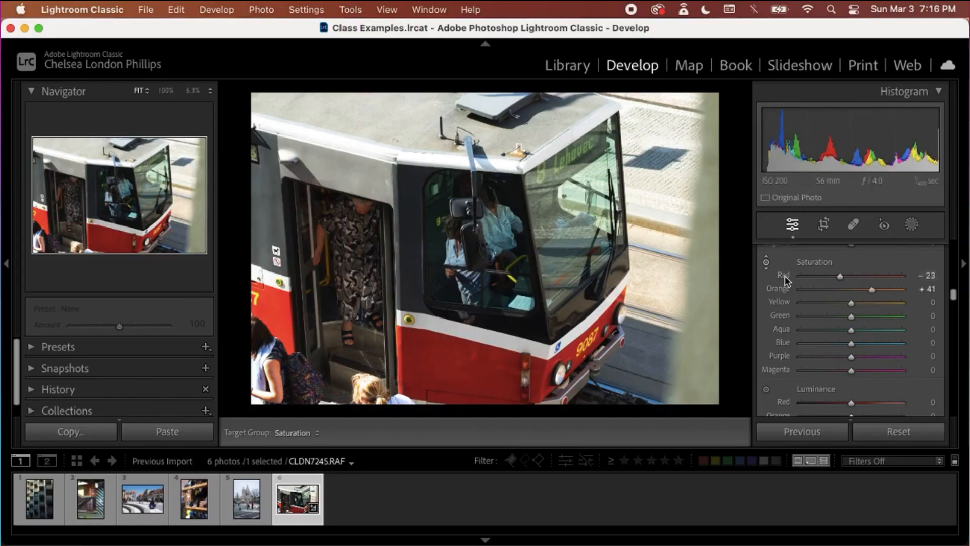
left_click(929, 275)
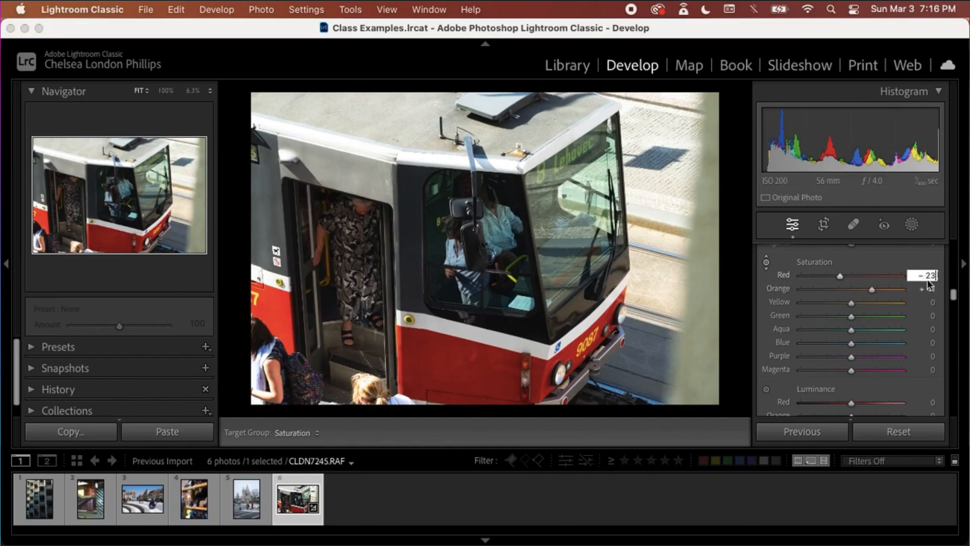
double_click(928, 279)
type("0")
left_click(928, 289)
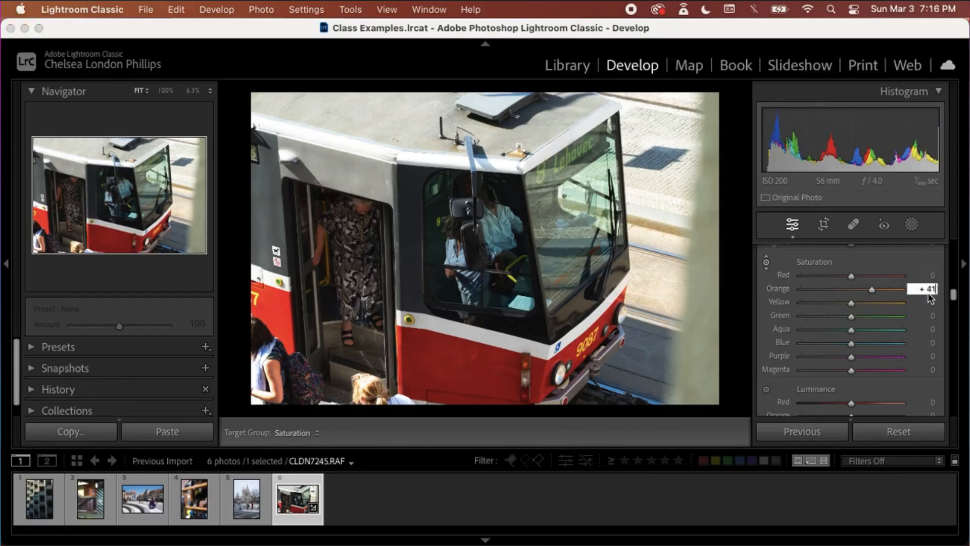
type("0")
key("Return")
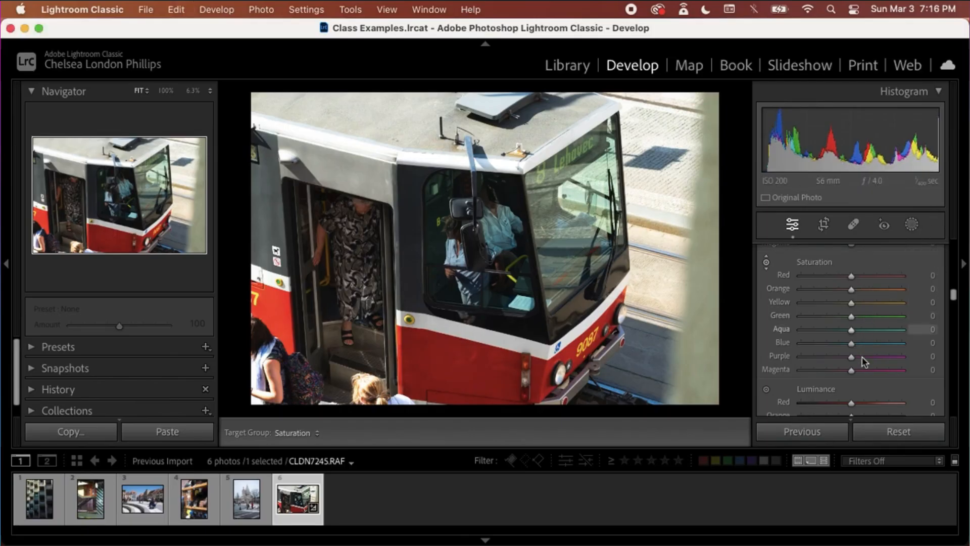
left_click_drag(851, 275, 862, 277)
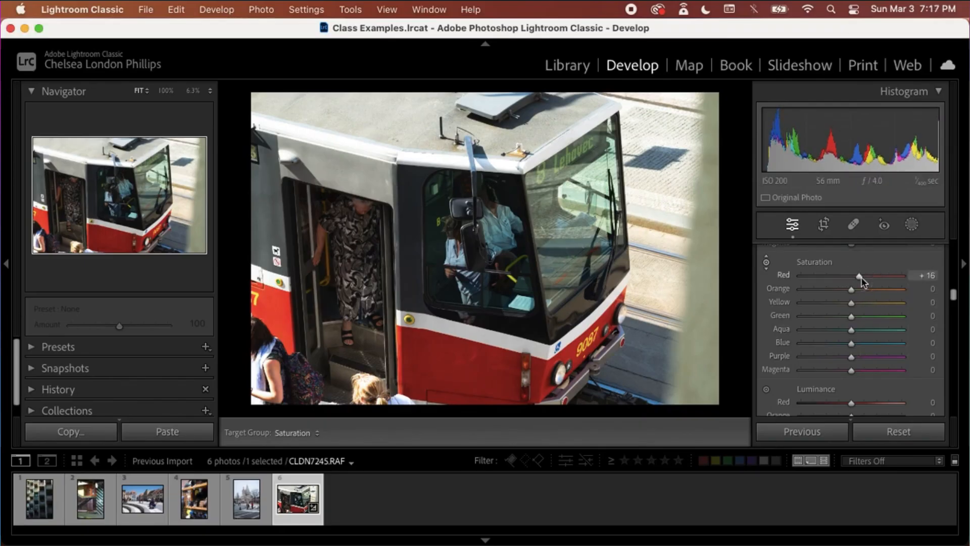
Step: Try raising the HSL Saturation of Aqua to +48 and Blue to +100 using targeted adjustment on the blue clothing in the cab
key("super+=")
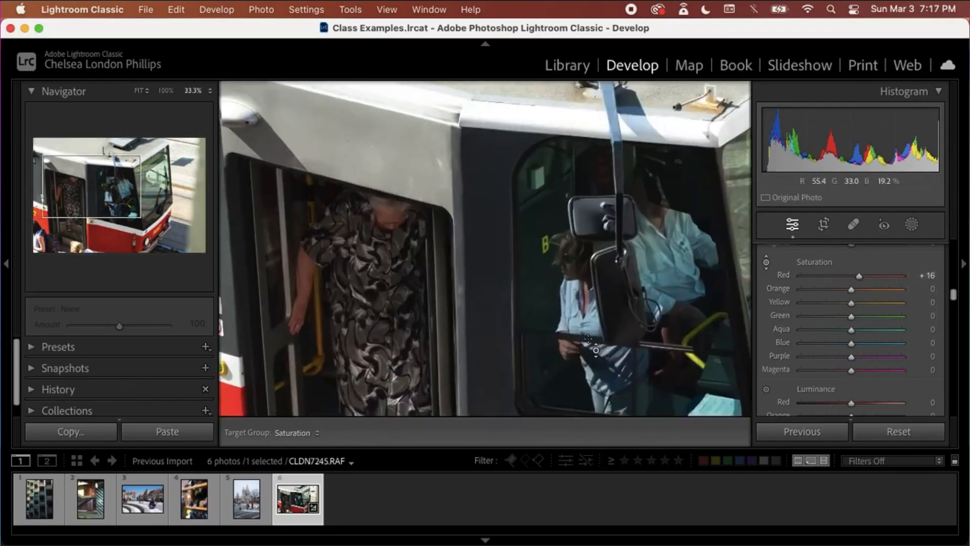
left_click_drag(588, 339, 589, 303)
key("super+z")
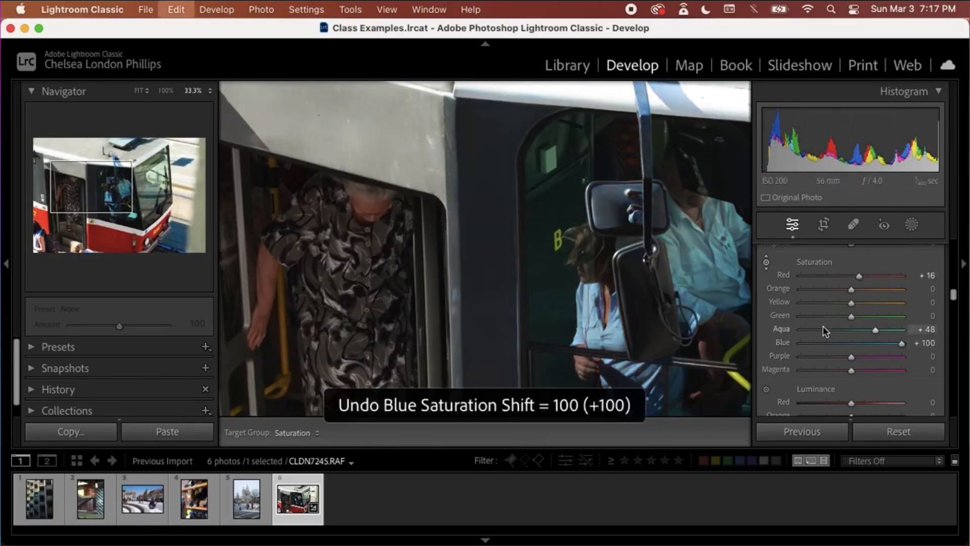
key("Escape")
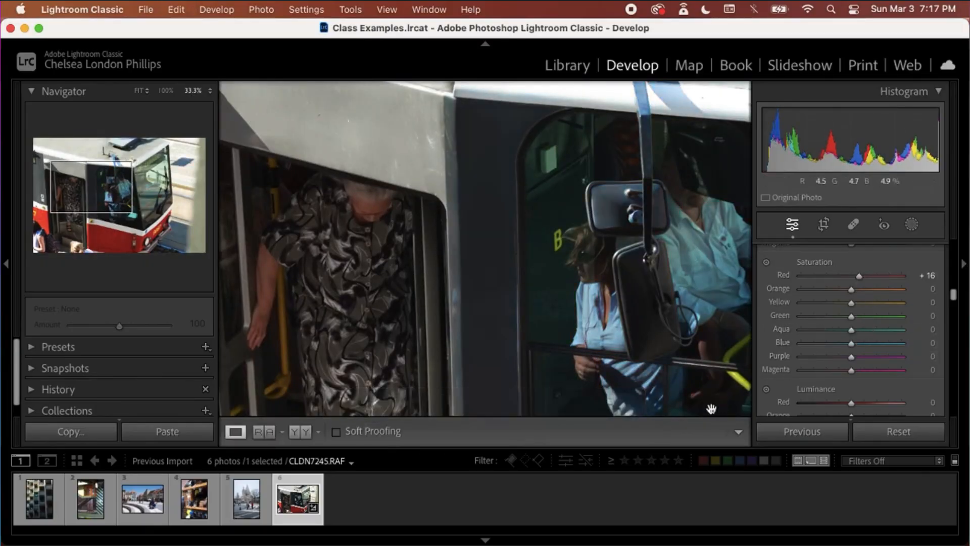
Step: Shift the HSL Hue of Orange to -5 and Yellow to -68 using targeted adjustment on the tram's yellow number 9087
left_click_drag(707, 404, 374, 132)
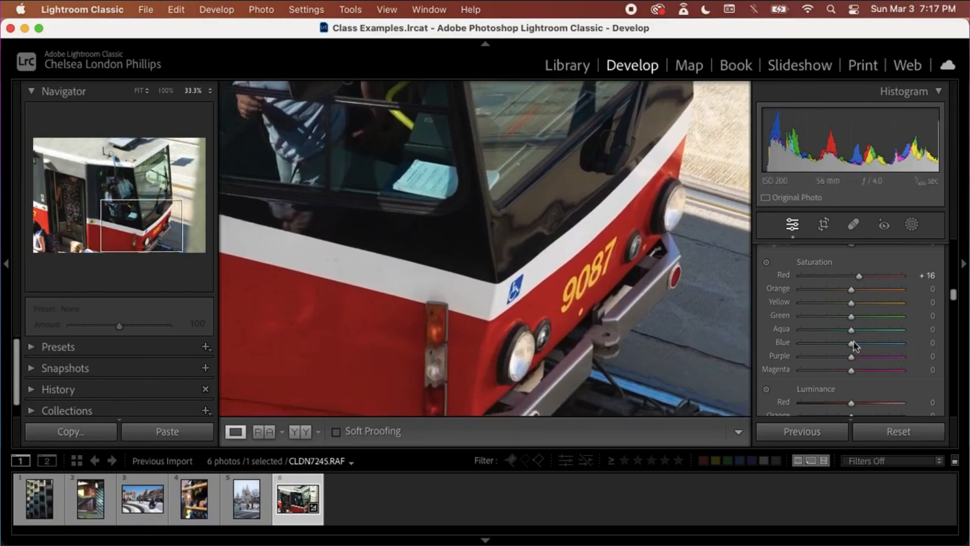
left_click(767, 265)
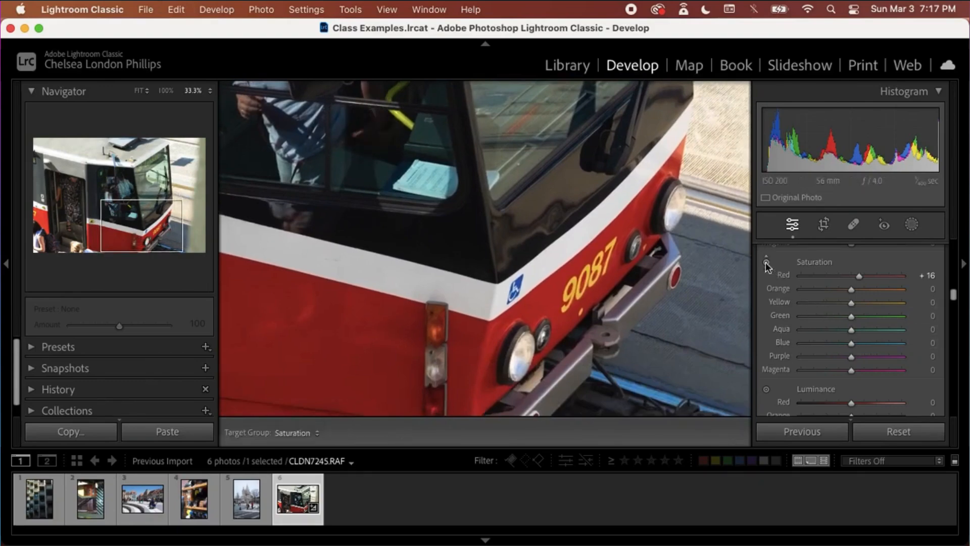
left_click(767, 263)
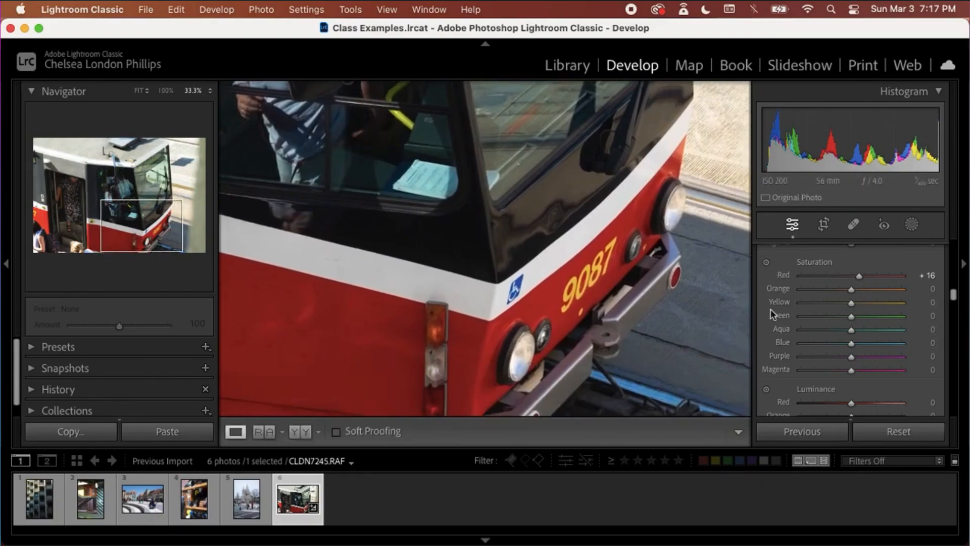
scroll(771, 308, "up", 5)
scroll(771, 308, "up", 2)
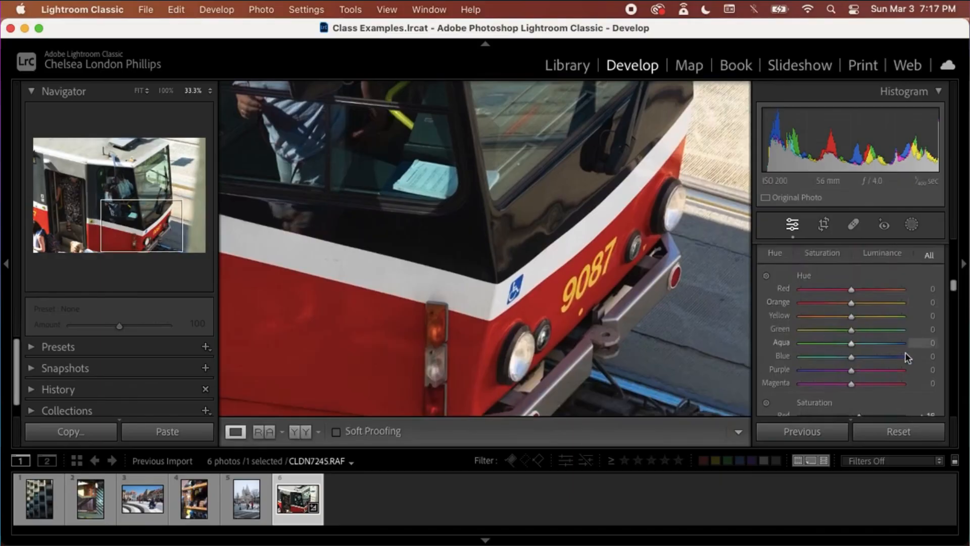
left_click(767, 277)
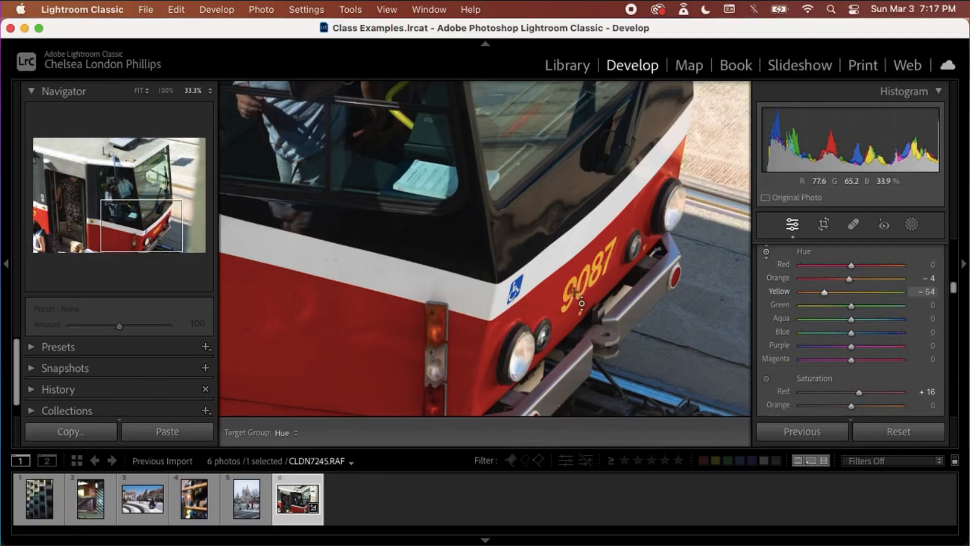
key("backslash")
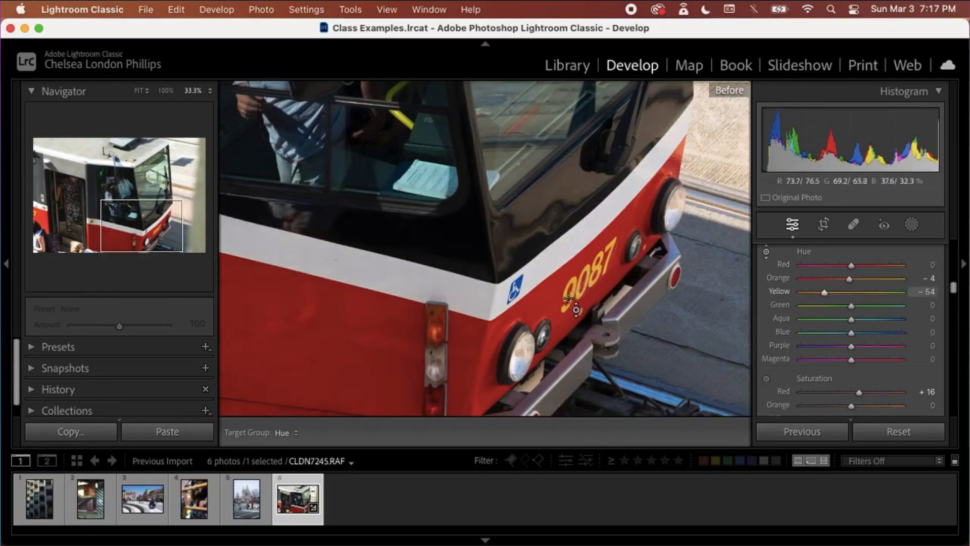
left_click_drag(567, 298, 568, 302)
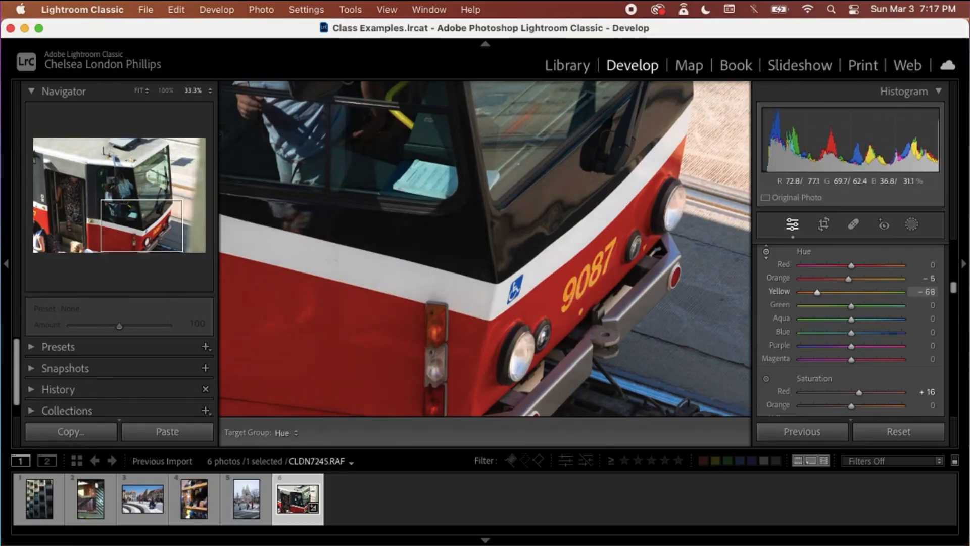
Step: Compare the tram's front before and after the hue changes
key("backslash")
key("backslash")
key("backslash")
key("backslash")
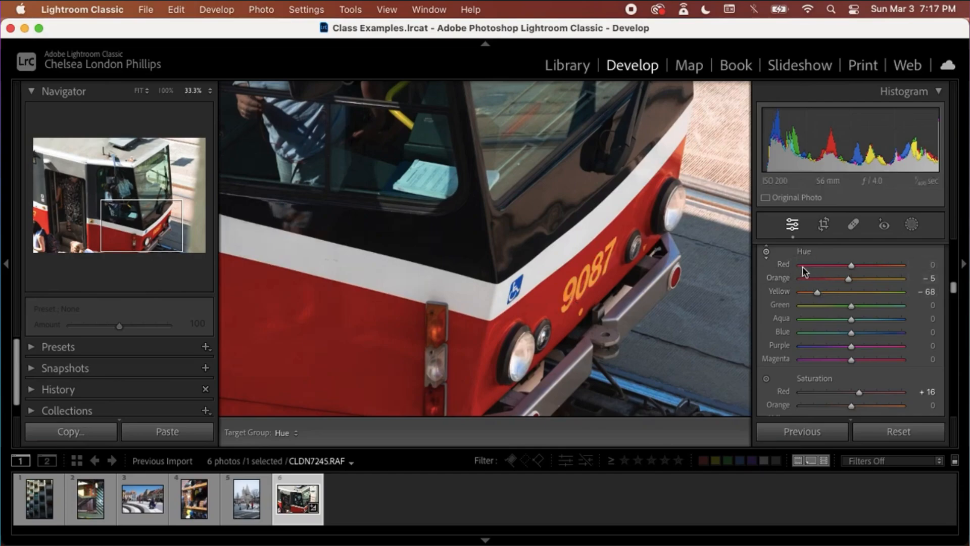
Step: Try adjusting the HSL Saturation of Yellow
scroll(808, 361, "down", 2)
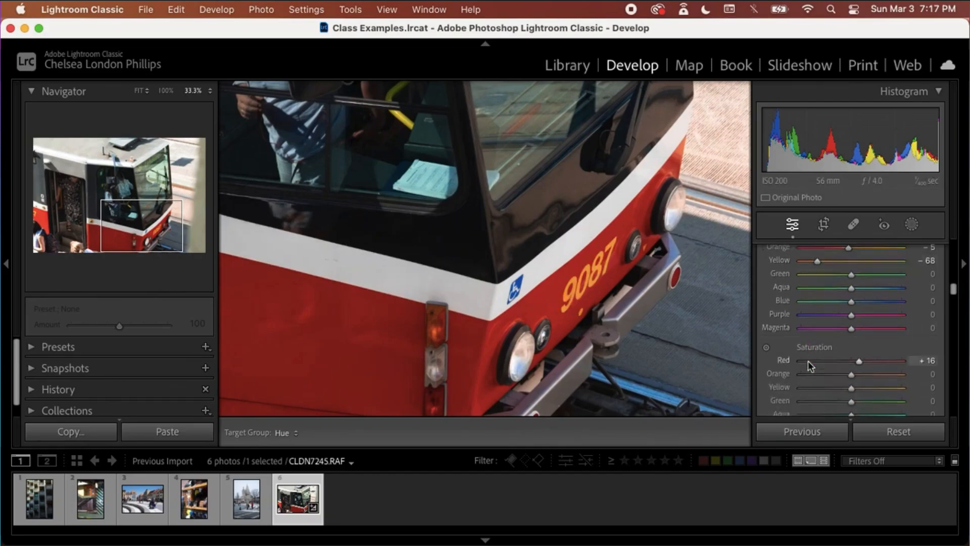
scroll(807, 360, "down", 5)
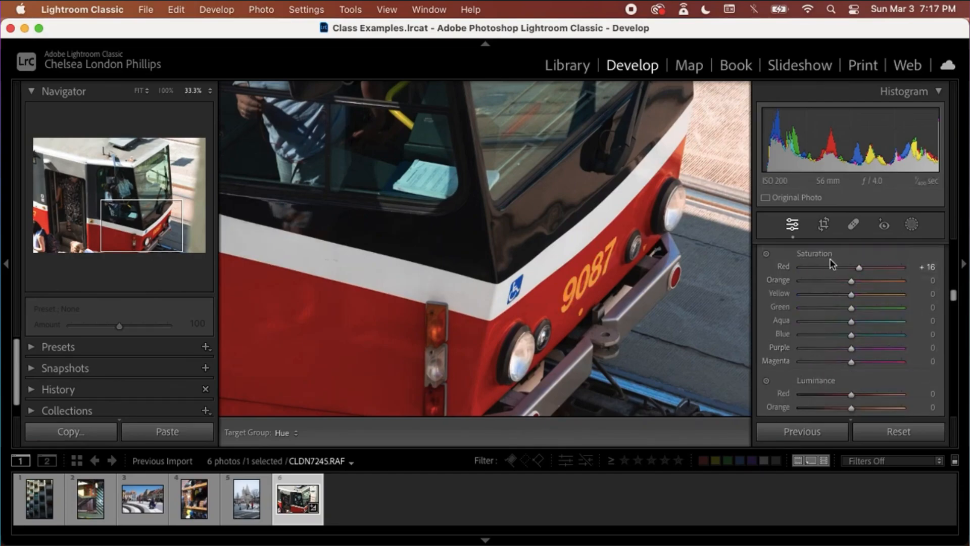
left_click(865, 296)
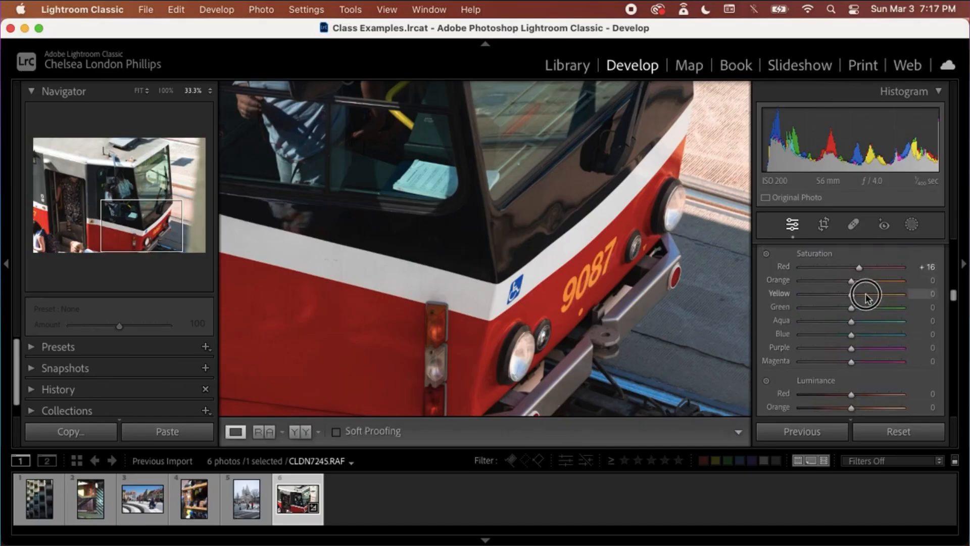
mouse_move(865, 296)
left_mouse_down()
mouse_move(904, 297)
mouse_move(853, 298)
left_mouse_up()
Step: Try the HSL Luminance of Red at -100 and at -38 while viewing the tram's red front panel
scroll(839, 362, "down", 4)
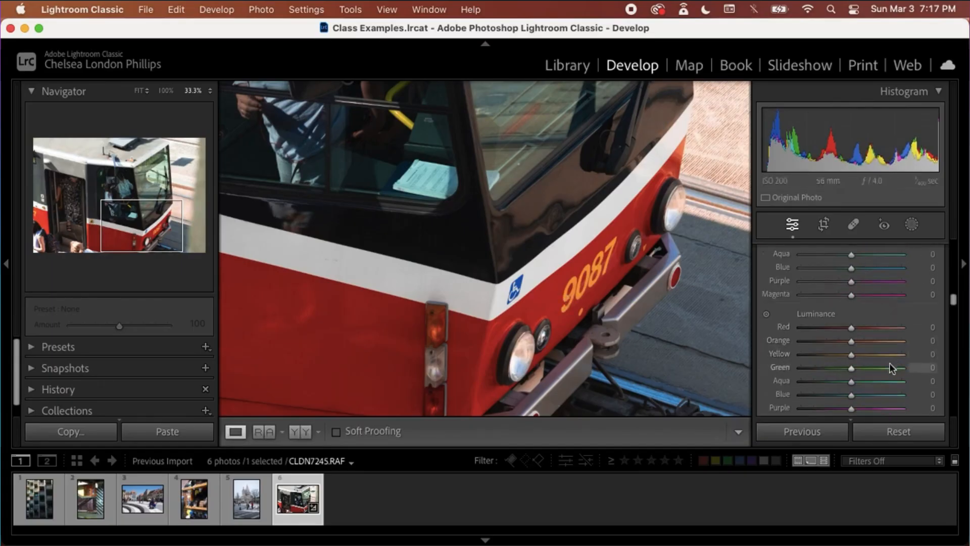
scroll(889, 367, "down", 2)
scroll(892, 369, "down", 1)
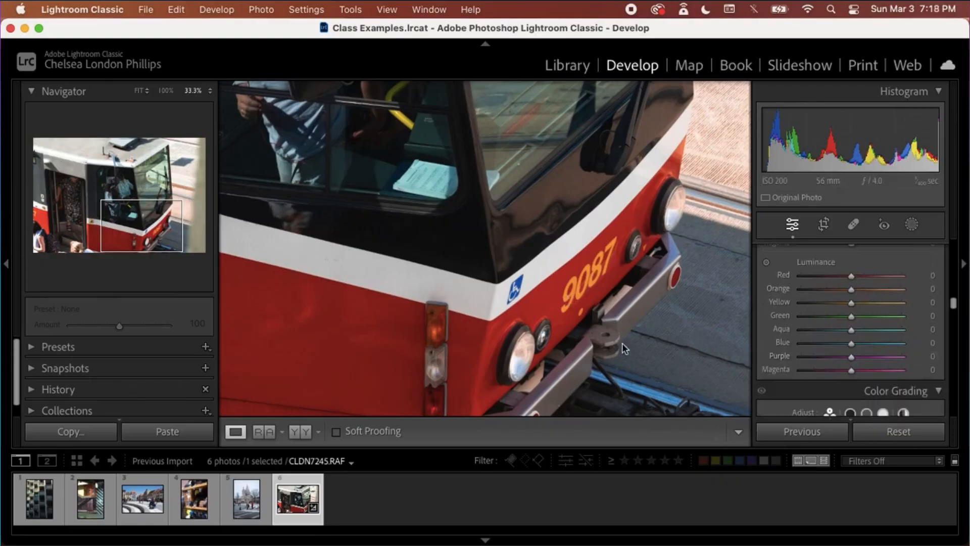
key("super+minus")
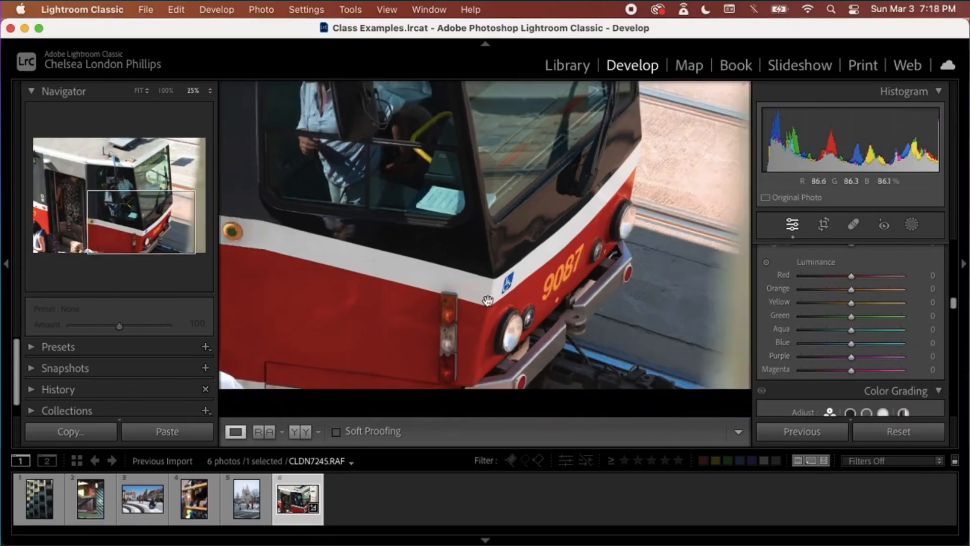
left_click_drag(488, 300, 583, 301)
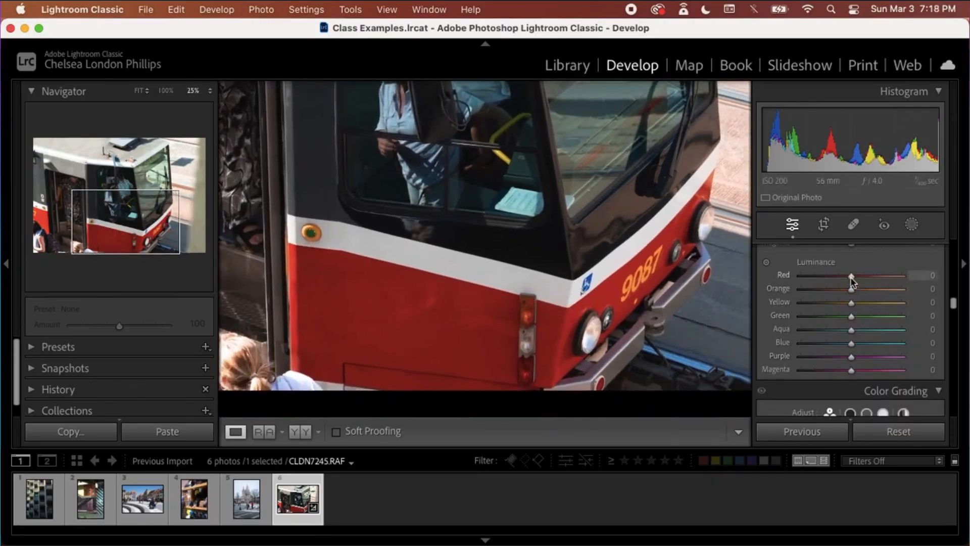
left_click_drag(850, 277, 781, 295)
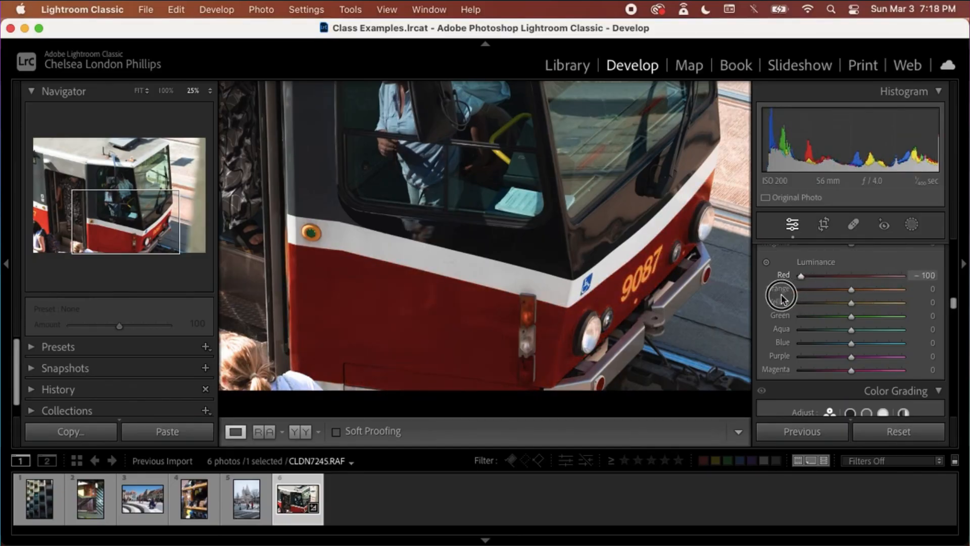
left_click_drag(781, 298, 832, 292)
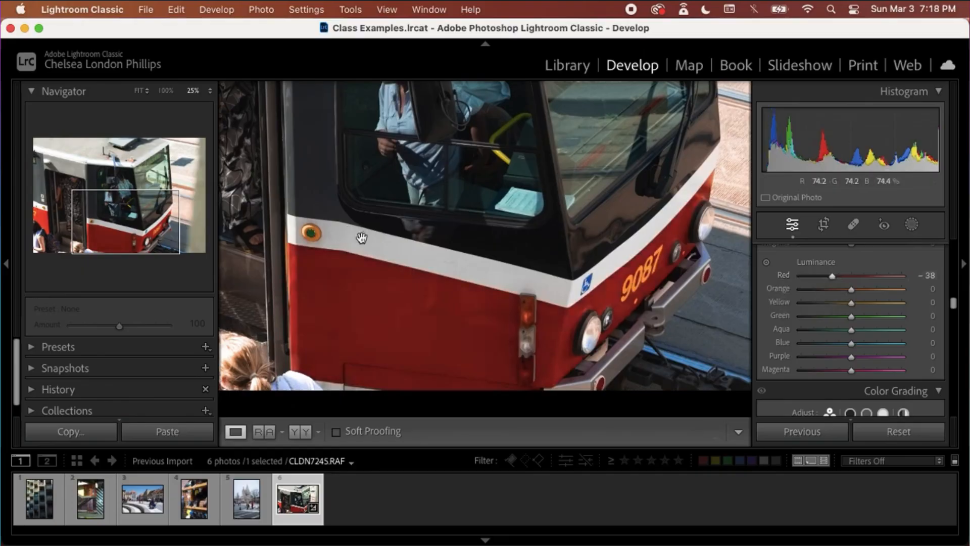
Step: Bring the HSL Luminance of Red to +1, and raise Red to +6 and Orange to +16 using targeted adjustment on the woman's arm in the doorway
left_click_drag(167, 217, 96, 197)
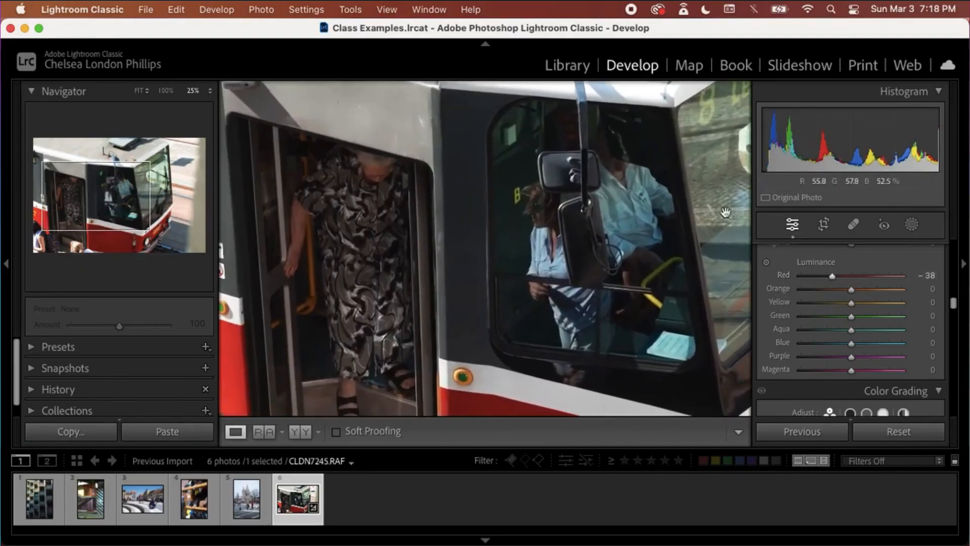
left_click_drag(834, 275, 852, 289)
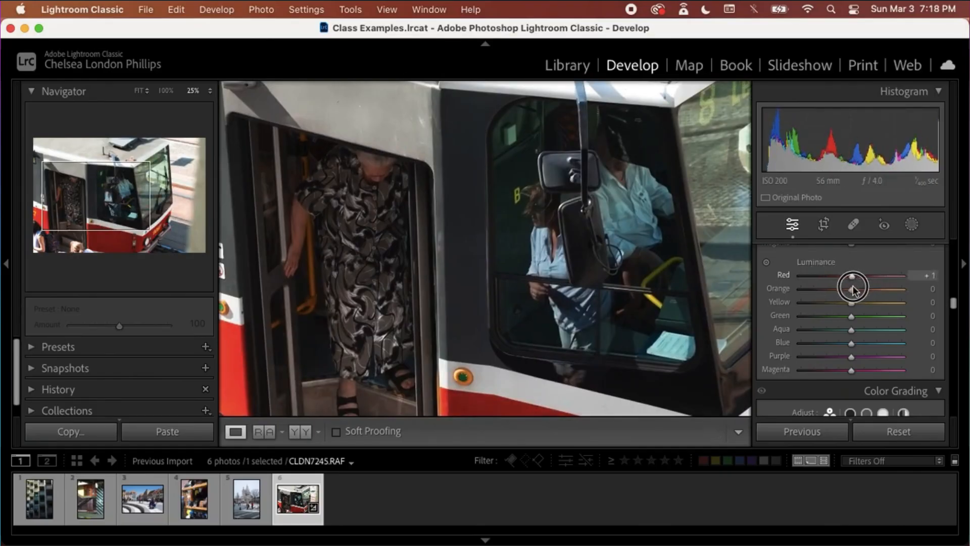
left_click(766, 262)
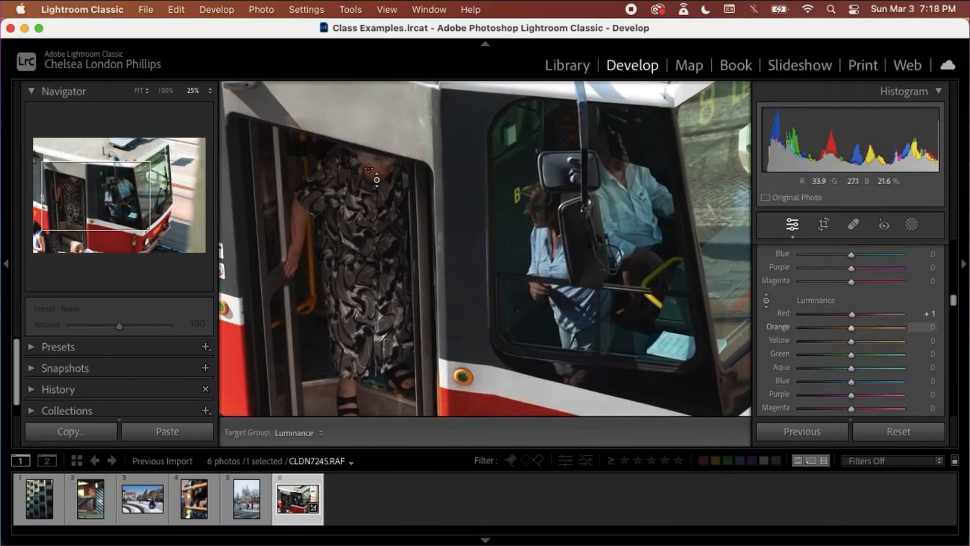
left_click_drag(298, 233, 298, 212)
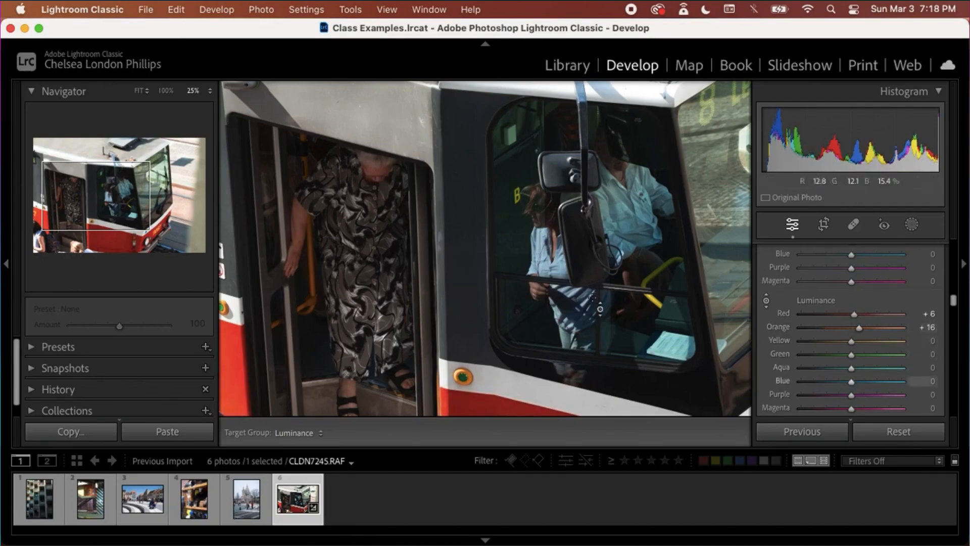
Step: Fit the whole photo in view and compare it before and after the edits several times
left_click(140, 90)
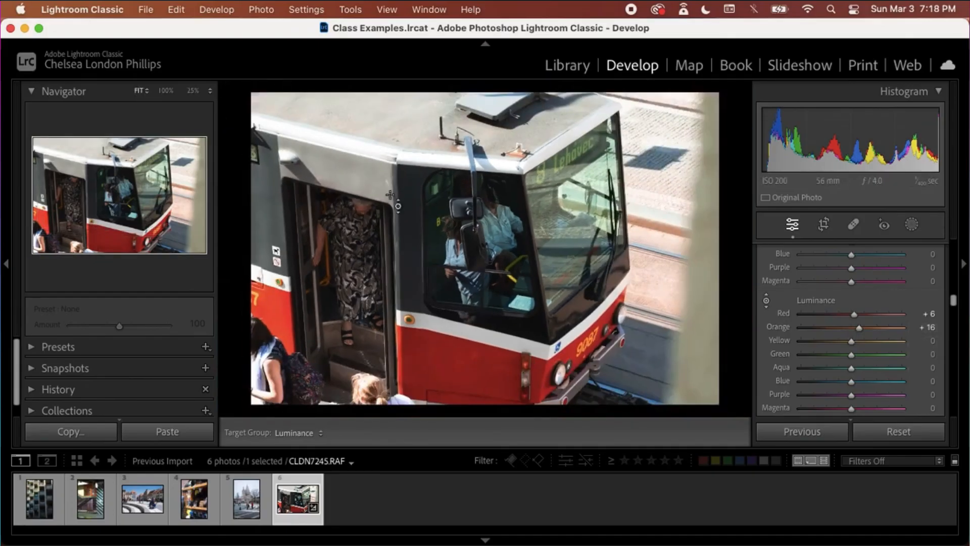
key("backslash")
key("backslash")
key("backslash")
key("backslash")
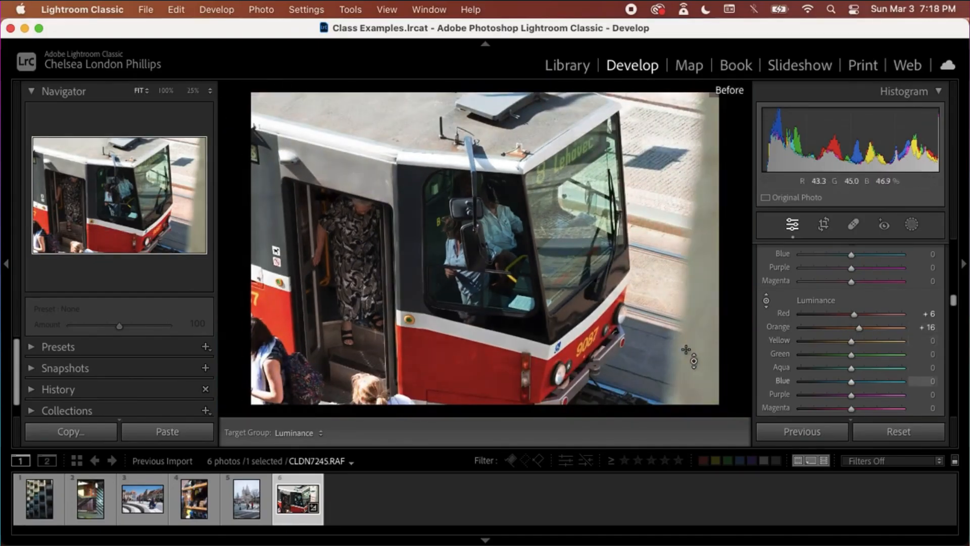
key("backslash")
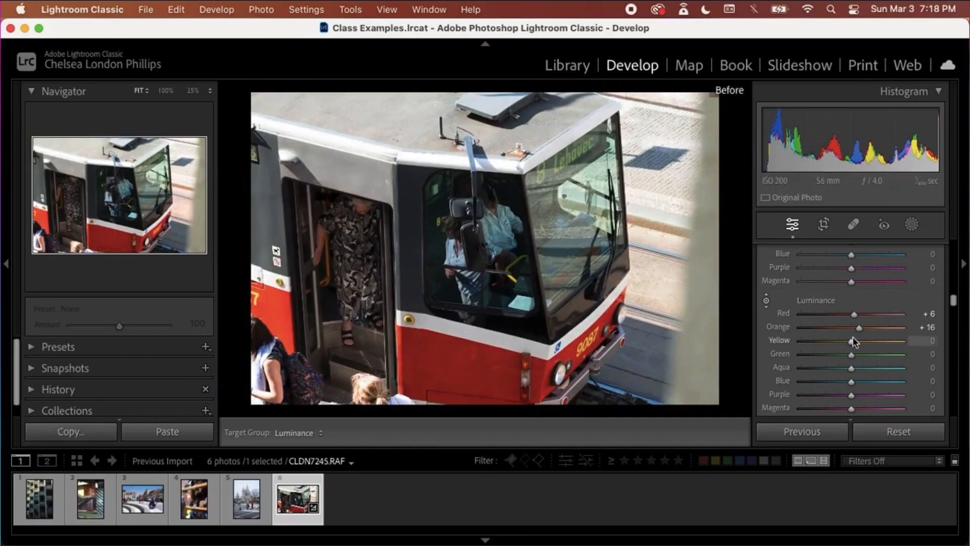
Step: Tint the Color Grading shadows blue with hue 222 and saturation 37
scroll(843, 371, "down", 3)
scroll(844, 372, "up", 3)
scroll(844, 372, "down", 5)
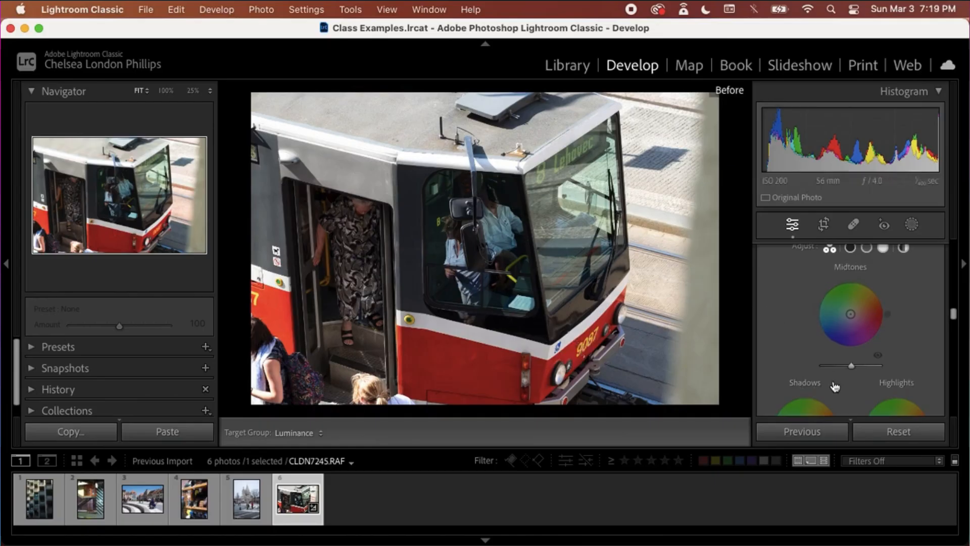
scroll(835, 387, "down", 3)
left_click(803, 373)
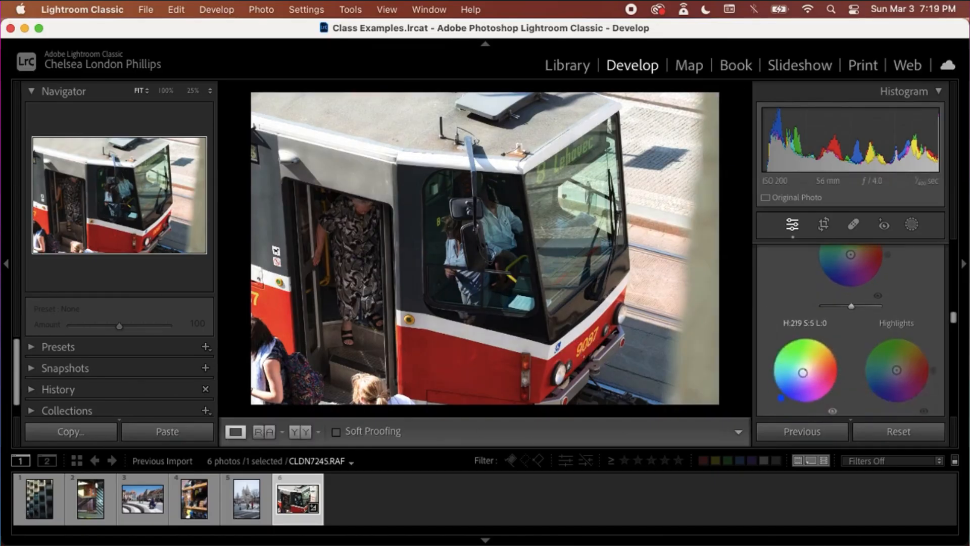
left_click_drag(803, 372, 797, 376)
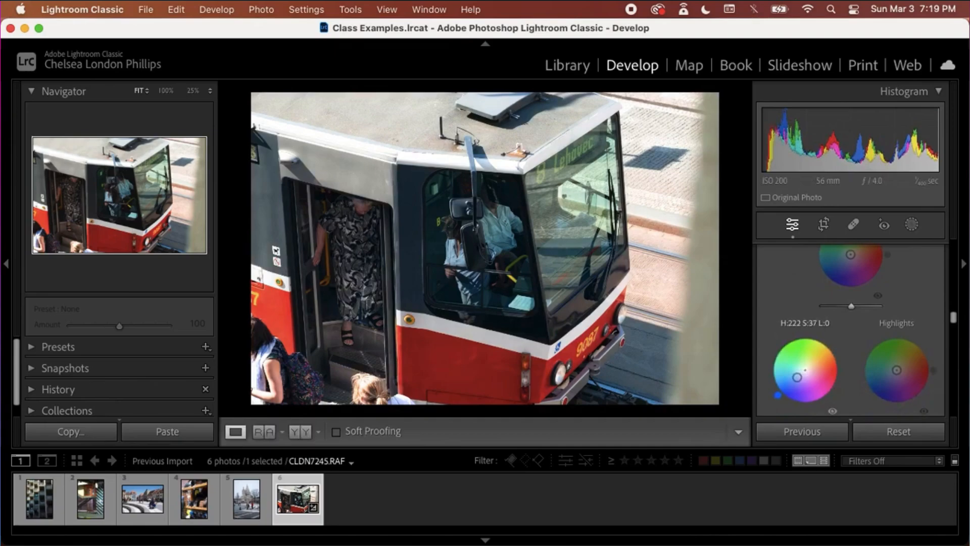
Step: Try Color Grading shadows at hue 207, saturation 45 and highlights at hue 34, saturation 43, and compare the photo before and after several times
left_click_drag(797, 377, 793, 376)
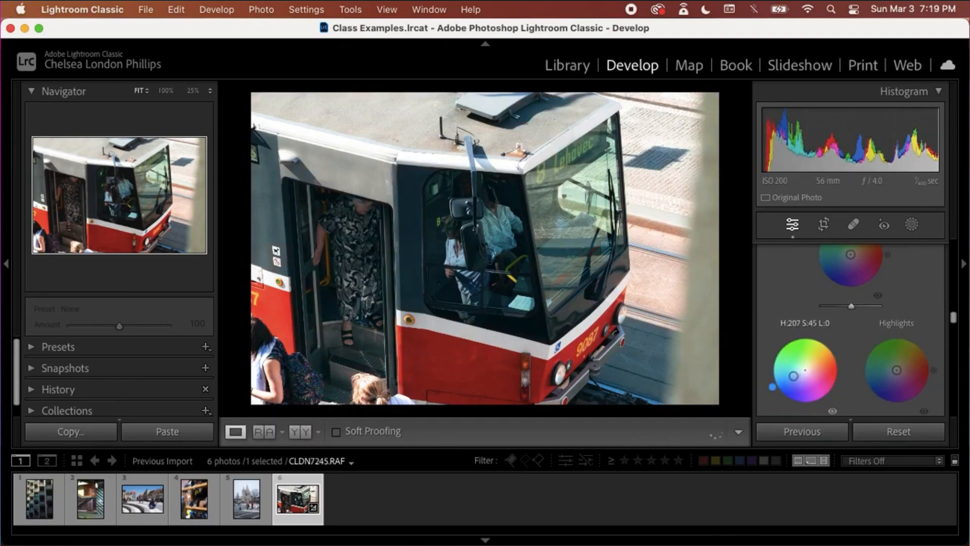
mouse_move(897, 370)
left_mouse_down()
mouse_move(910, 358)
mouse_move(908, 367)
left_mouse_up()
key("backslash")
key("backslash")
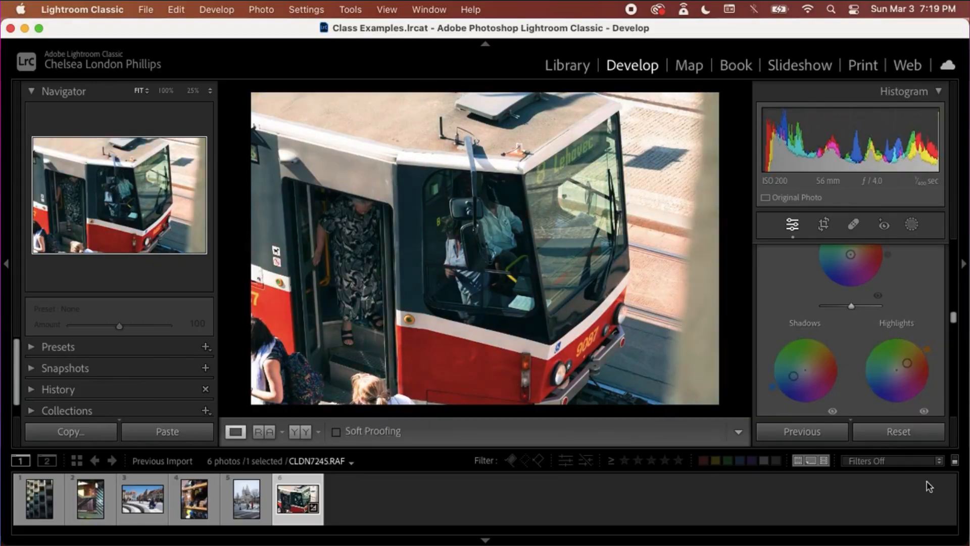
key("backslash")
key("backslash")
key("backslash")
key("backslash")
key("backslash")
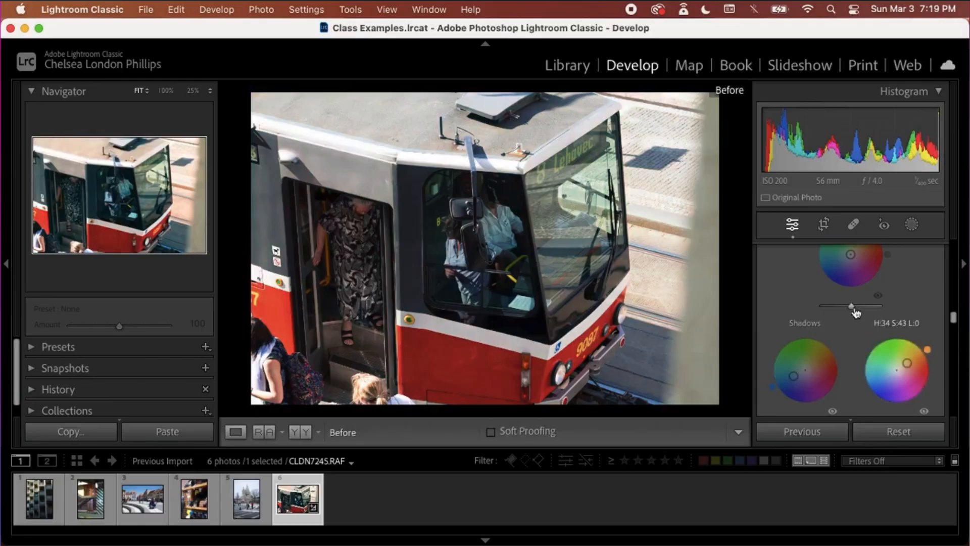
Step: Try darkening the Color Grading shadows to luminance -51 and adjusting the highlights luminance
scroll(850, 349, "down", 1)
left_click_drag(806, 402, 792, 409)
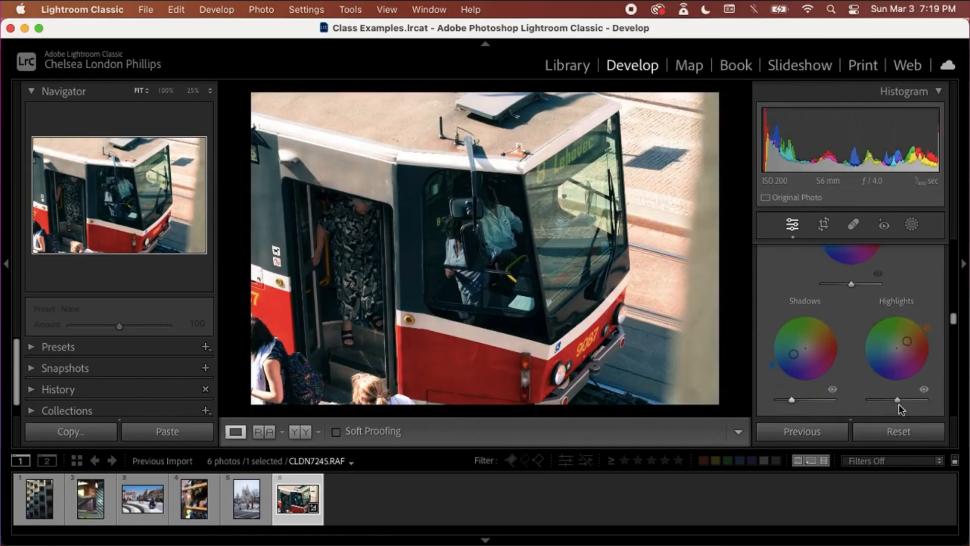
mouse_move(907, 402)
left_mouse_down()
mouse_move(918, 399)
mouse_move(887, 400)
mouse_move(906, 402)
left_mouse_up()
Step: Undo the Color Grading luminance and tint changes for both highlights and shadows
scroll(890, 371, "up", 8)
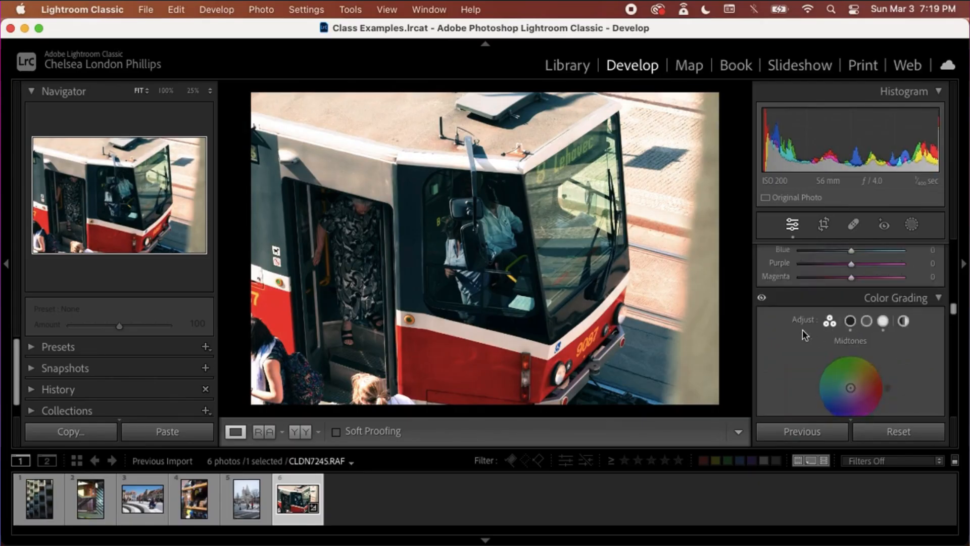
key("super+z")
key("super+z")
key("super+z")
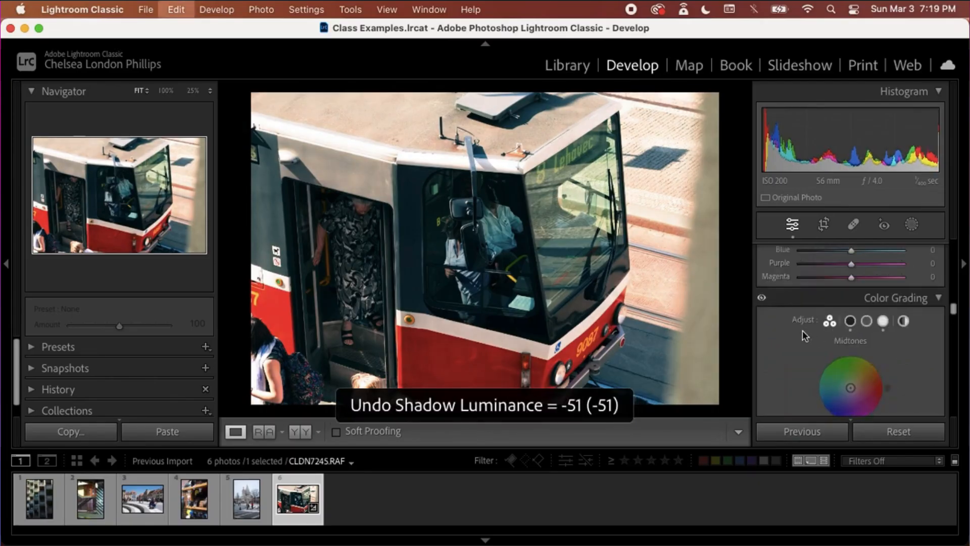
scroll(865, 333, "down", 6)
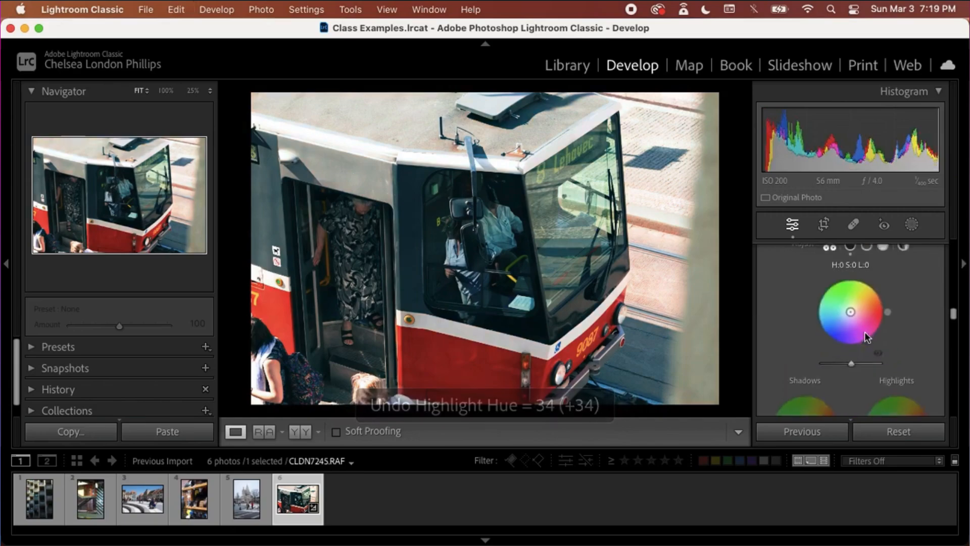
key("super+z")
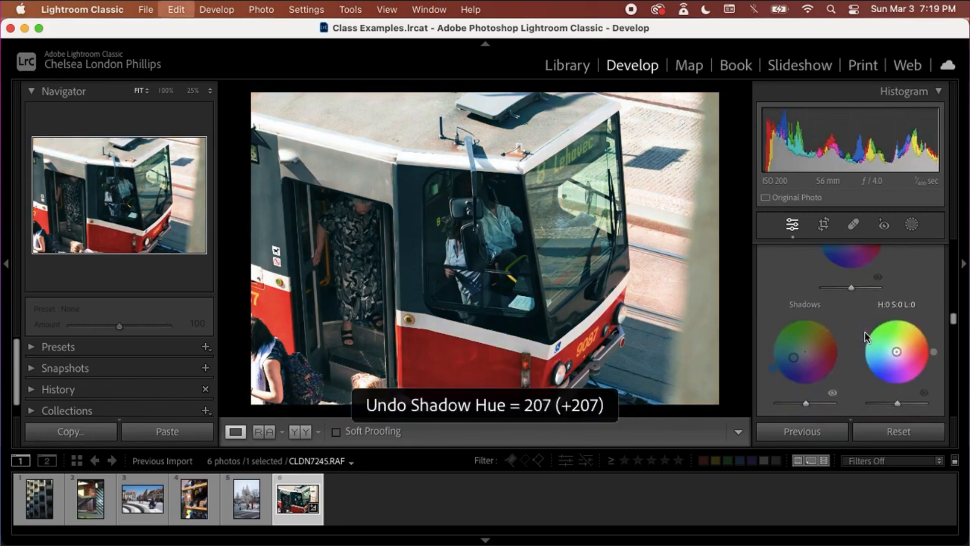
Step: Move the blue-channel tone curve's black point to input 15, output 17, compare before and after, and nudge the point slightly upward
scroll(865, 331, "up", 10)
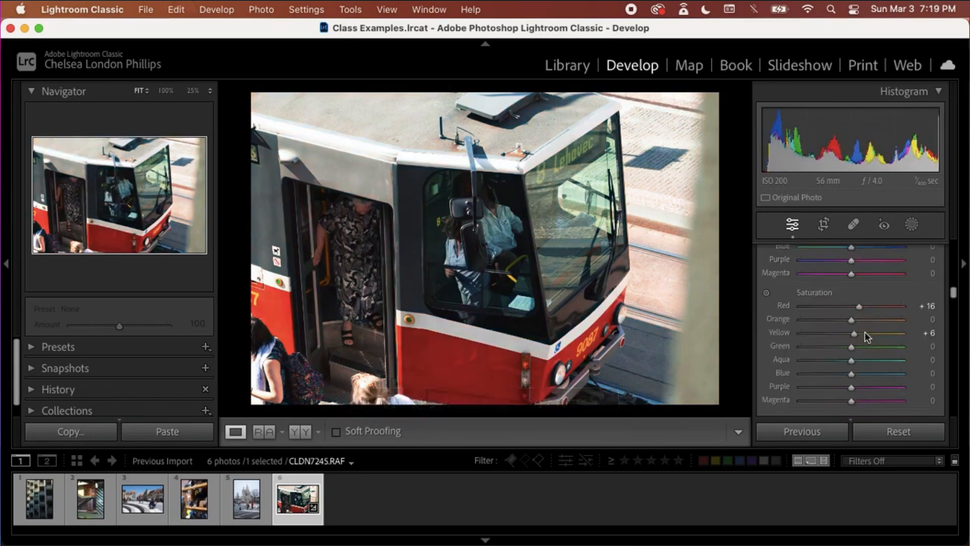
scroll(864, 331, "up", 8)
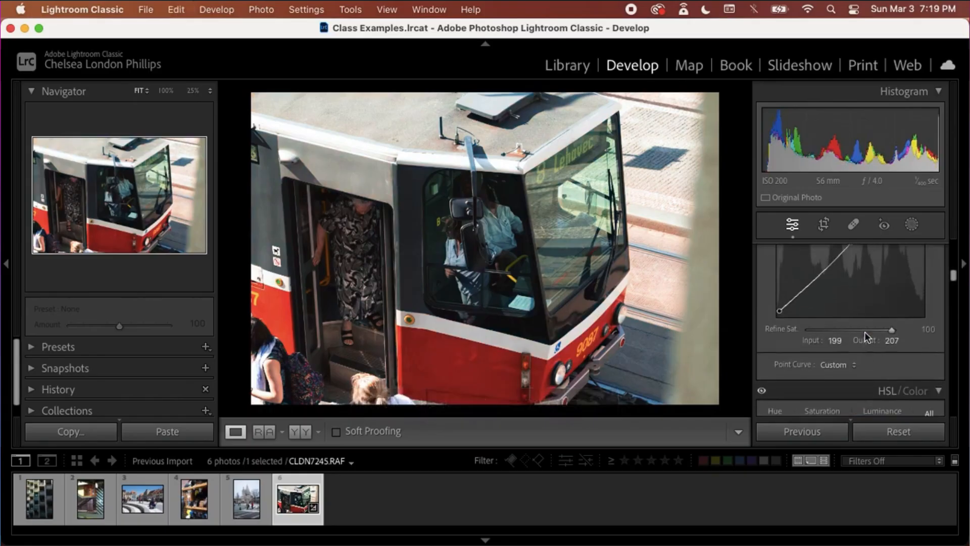
left_click(879, 293)
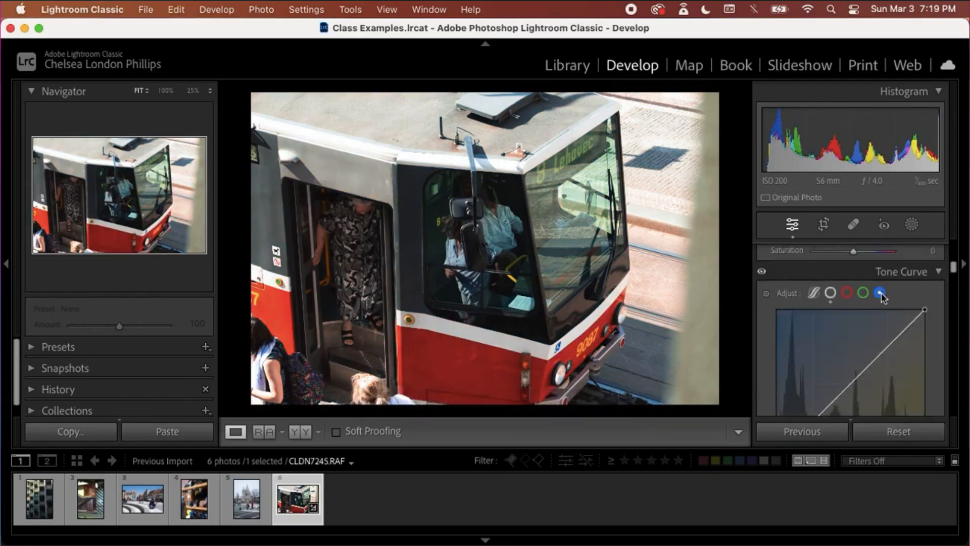
scroll(773, 378, "down", 2)
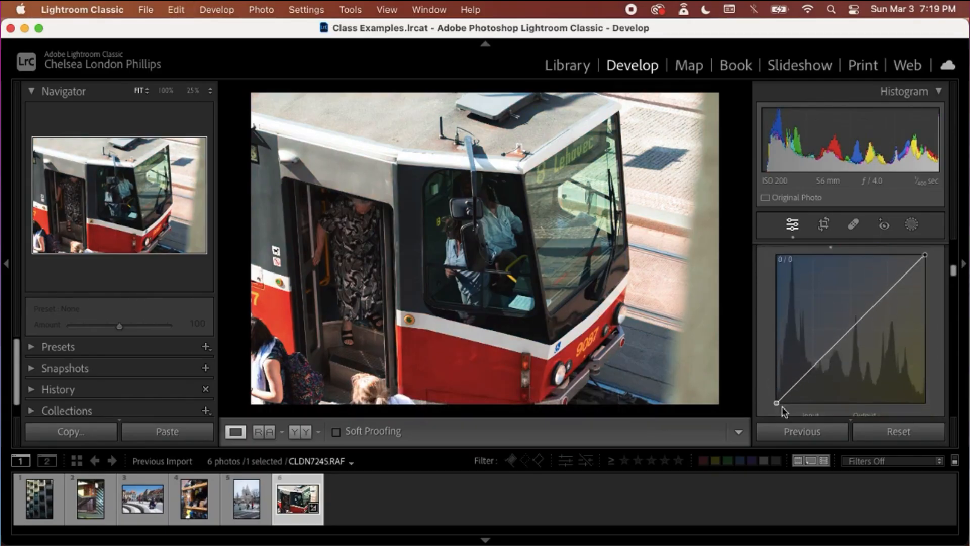
scroll(824, 321, "up", 3)
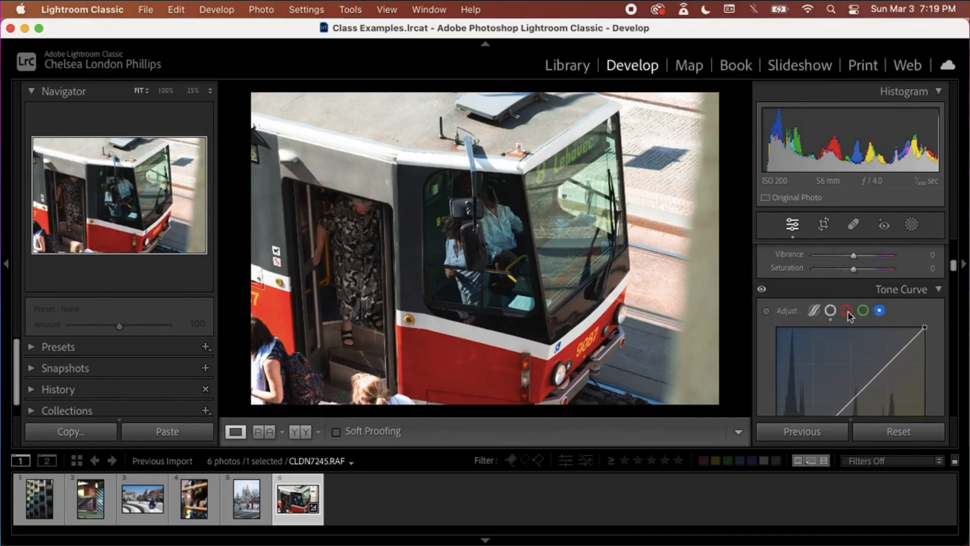
scroll(768, 373, "down", 3)
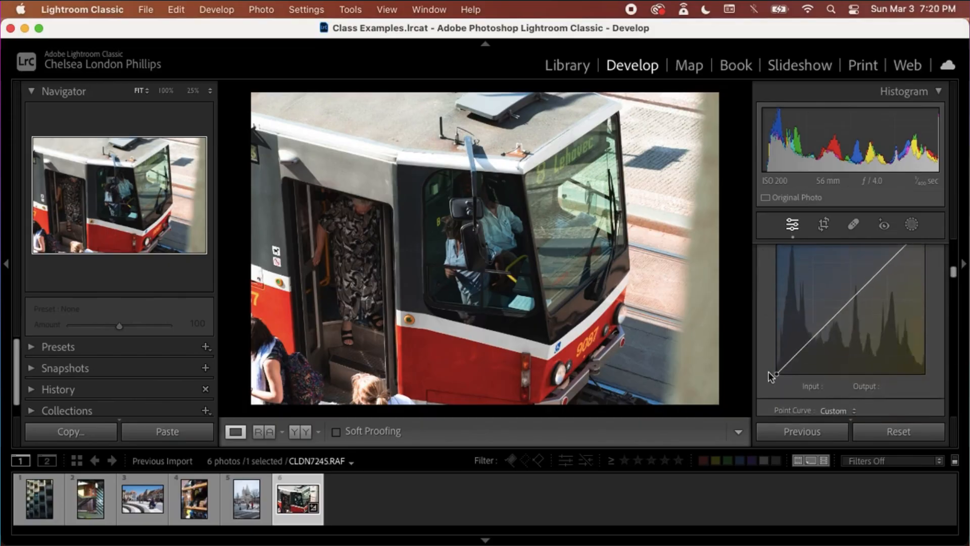
mouse_move(776, 374)
left_mouse_down()
mouse_move(788, 303)
mouse_move(775, 303)
mouse_move(775, 358)
mouse_move(790, 355)
mouse_move(785, 364)
left_mouse_up()
key("backslash")
key("backslash")
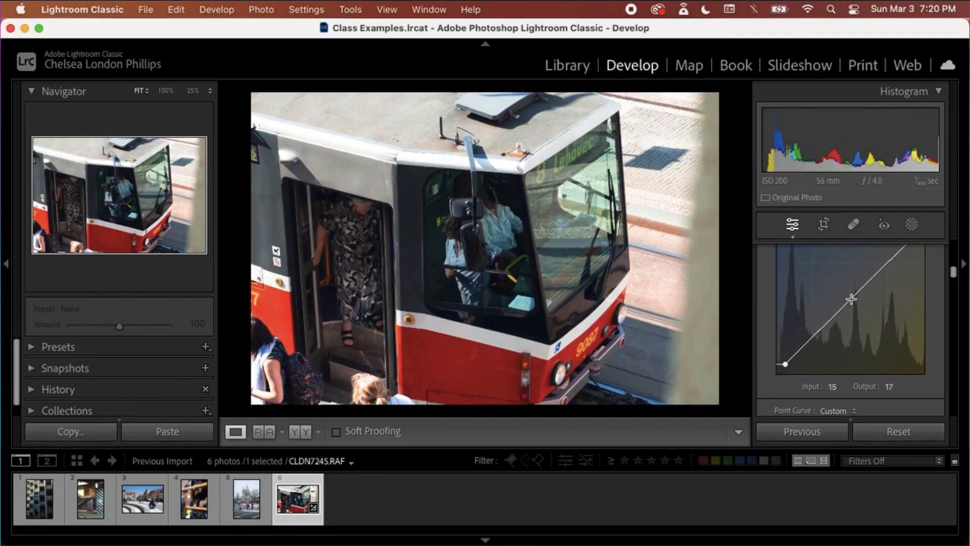
left_click_drag(787, 365, 786, 362)
Step: Review the Color Grading, Detail and HSL settings and compare the photo before and after the edits
scroll(787, 367, "down", 1)
scroll(786, 361, "down", 15)
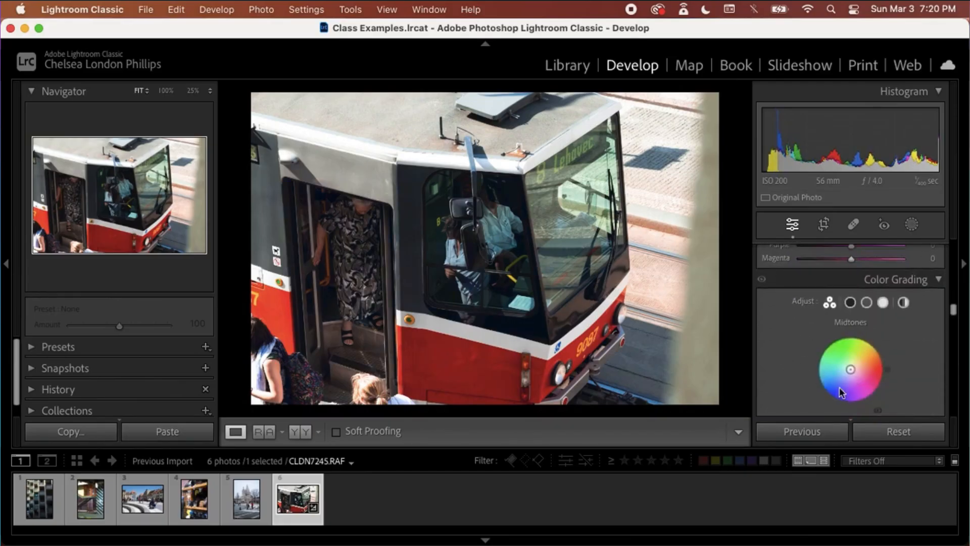
scroll(860, 379, "down", 8)
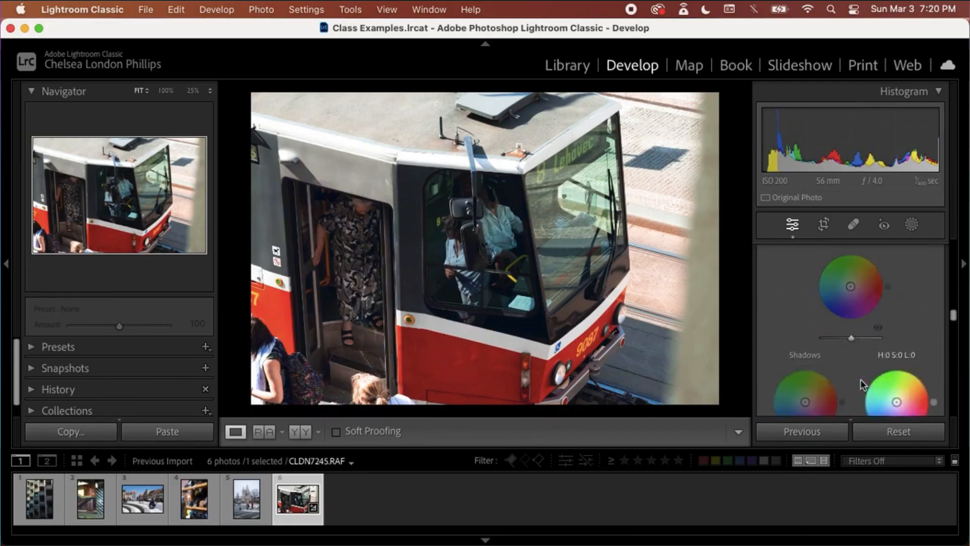
scroll(847, 380, "down", 4)
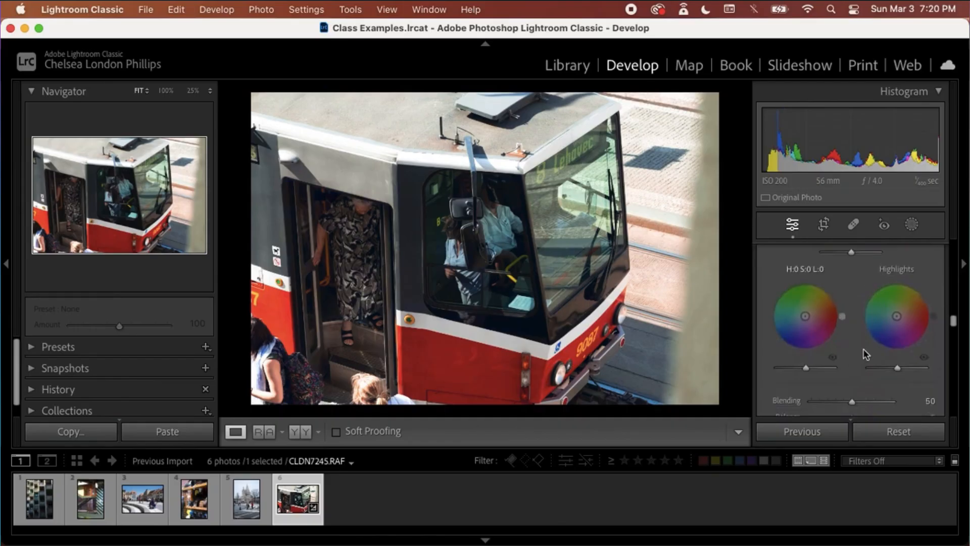
scroll(848, 344, "down", 5)
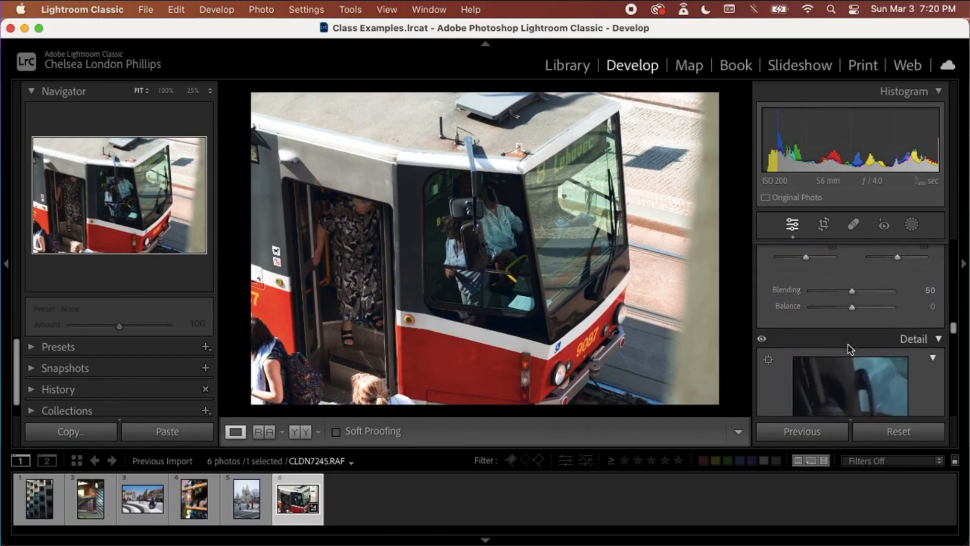
key("backslash")
key("backslash")
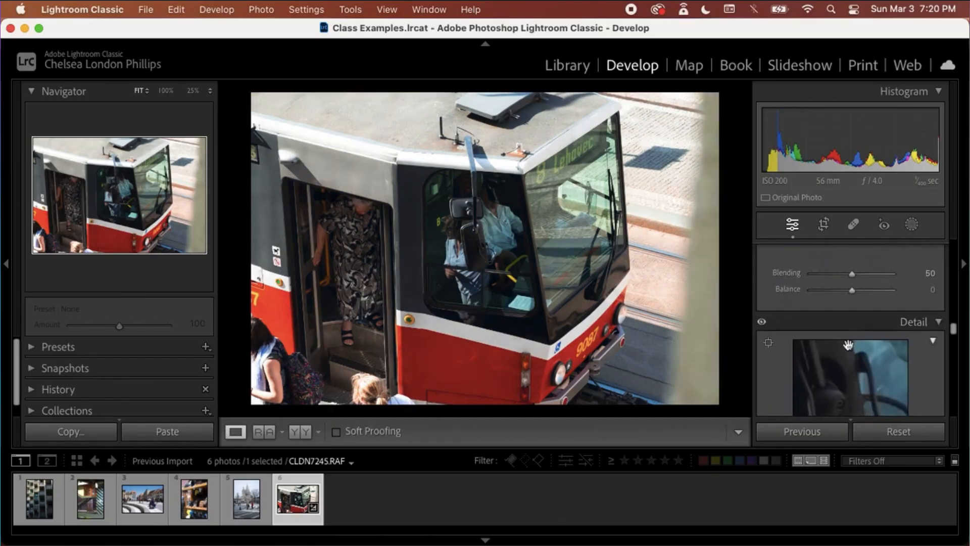
scroll(848, 345, "up", 12)
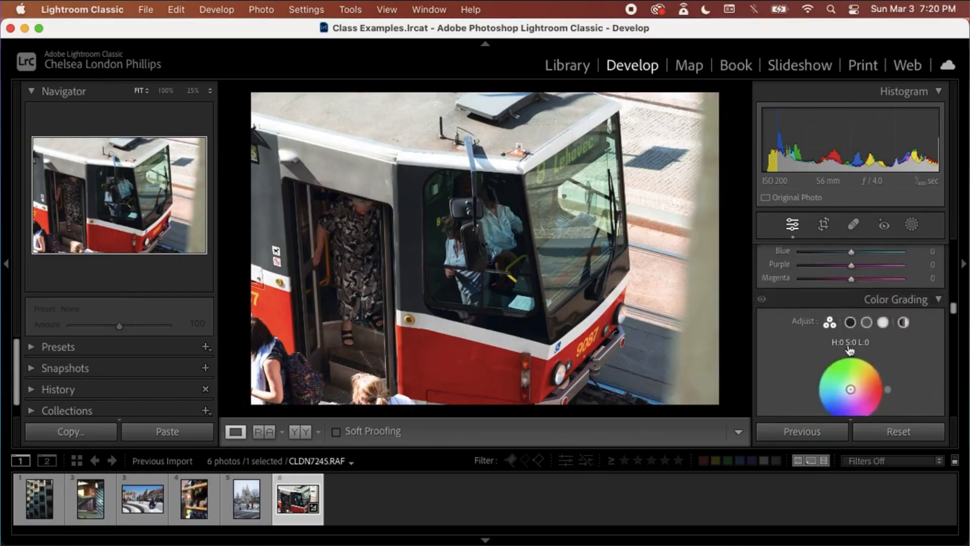
scroll(848, 348, "up", 3)
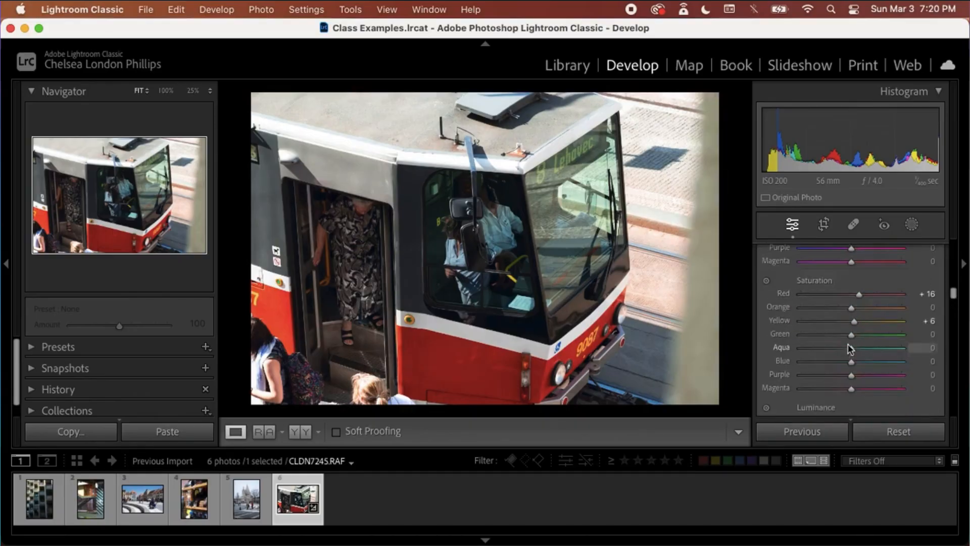
scroll(848, 344, "up", 4)
scroll(847, 343, "down", 18)
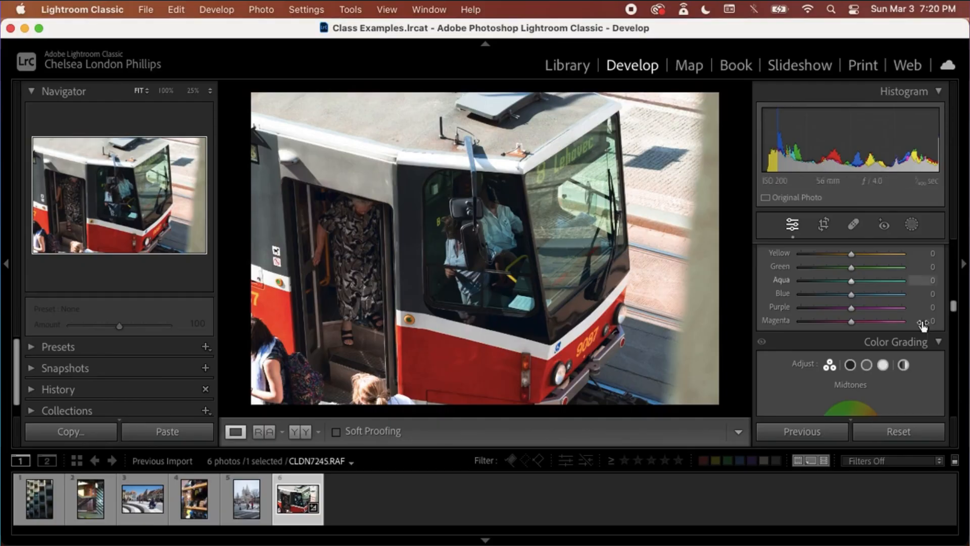
Step: Add a brush mask with size 11 and feather 100, and paint it over the tram's side window beside the driver
left_click(912, 226)
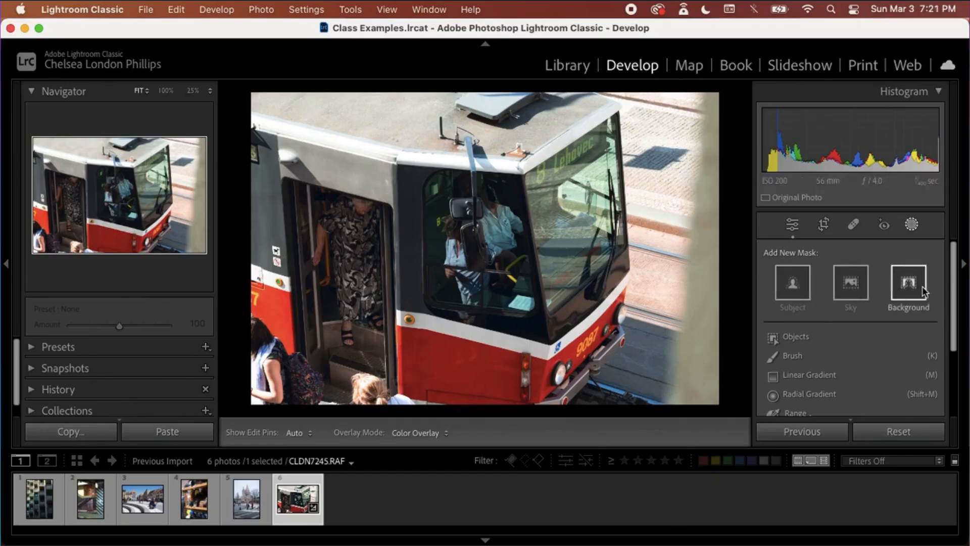
left_click(778, 353)
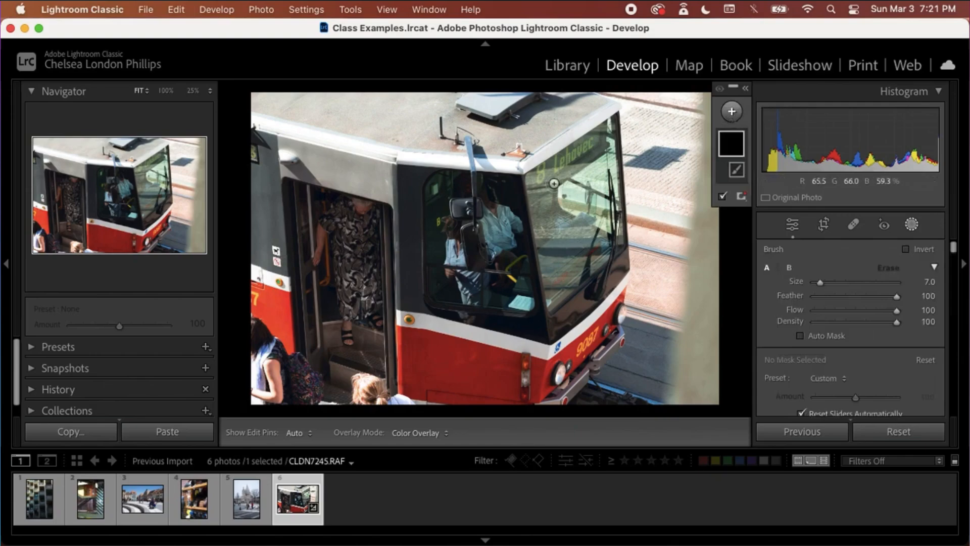
scroll(455, 243, "up", 5)
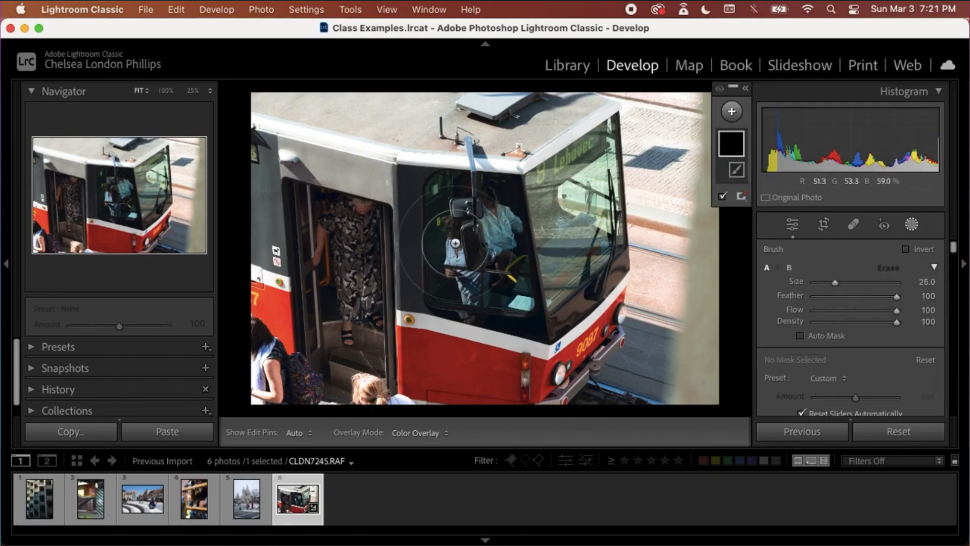
scroll(455, 242, "down", 4)
scroll(456, 243, "up", 3)
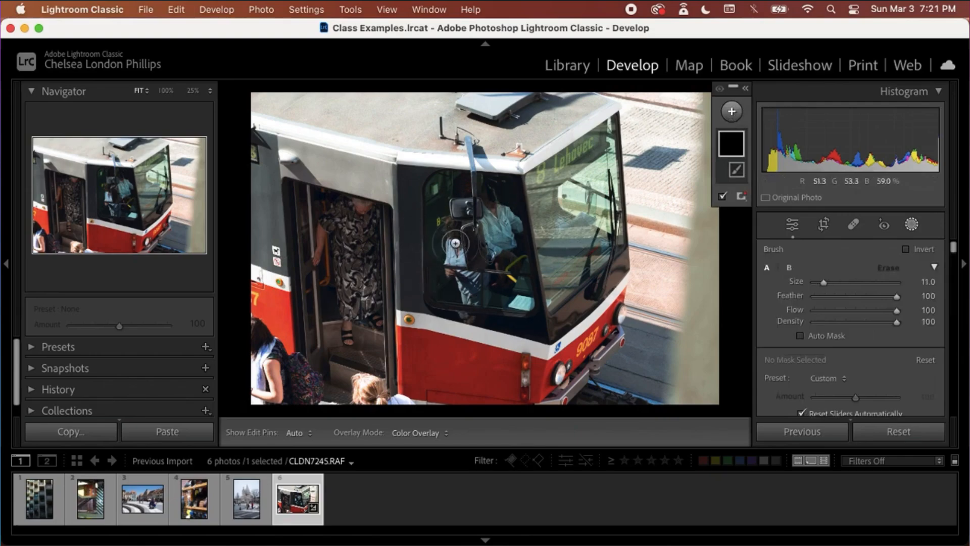
mouse_move(454, 187)
left_mouse_down()
mouse_move(435, 234)
mouse_move(443, 258)
mouse_move(455, 250)
mouse_move(441, 276)
mouse_move(463, 298)
mouse_move(478, 288)
mouse_move(512, 295)
mouse_move(518, 277)
mouse_move(495, 195)
mouse_move(505, 285)
mouse_move(460, 294)
mouse_move(445, 284)
mouse_move(442, 185)
left_mouse_up()
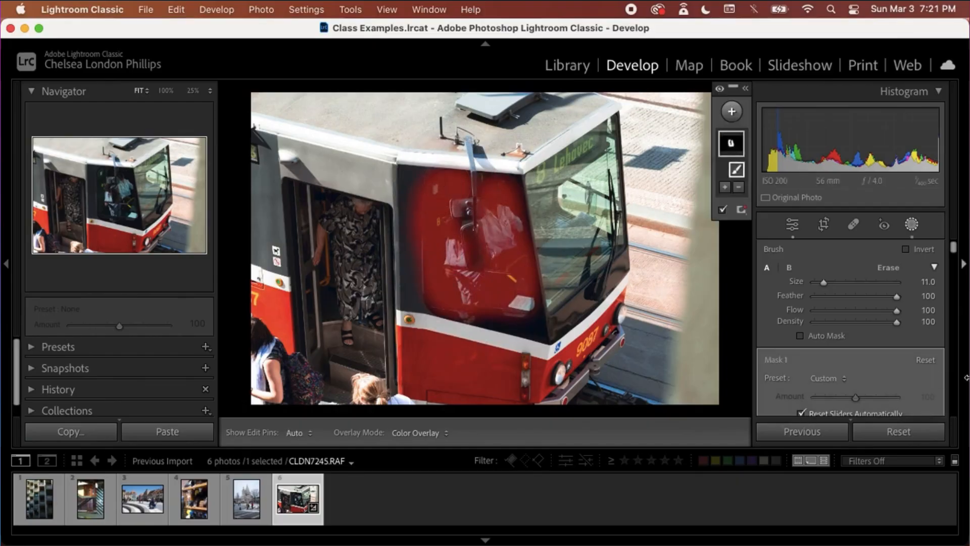
Step: Brighten the side-window mask with Exposure 0.42, Whites 37 and Blacks 3
scroll(861, 369, "down", 5)
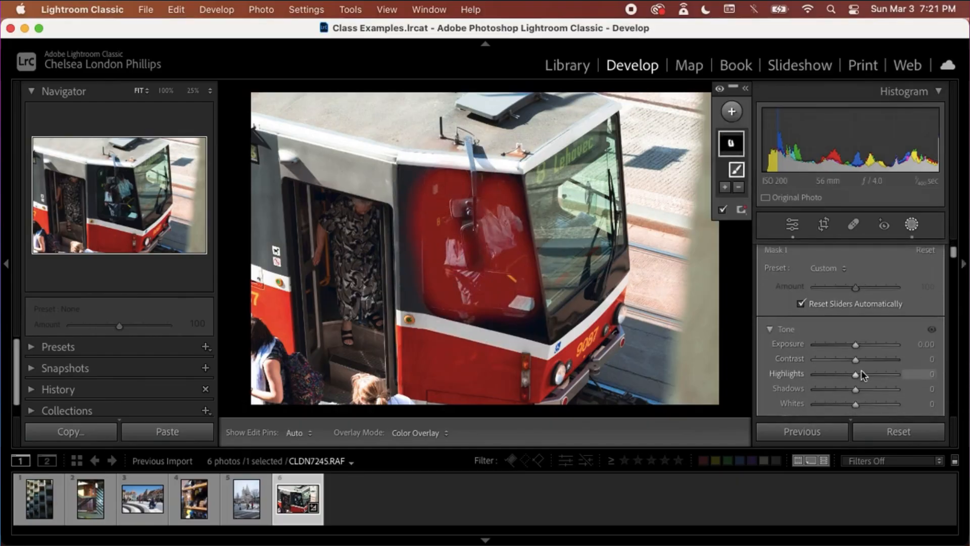
scroll(861, 374, "down", 3)
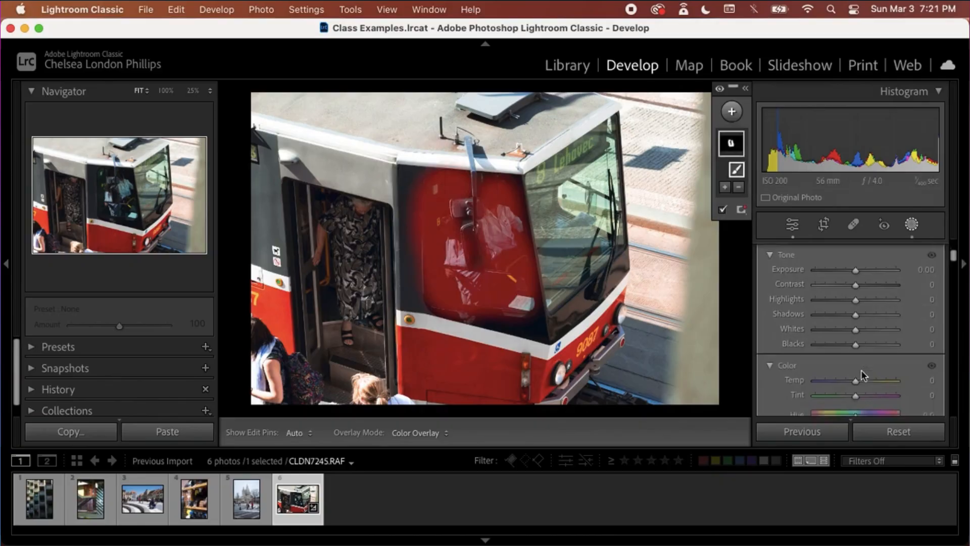
scroll(860, 360, "down", 5)
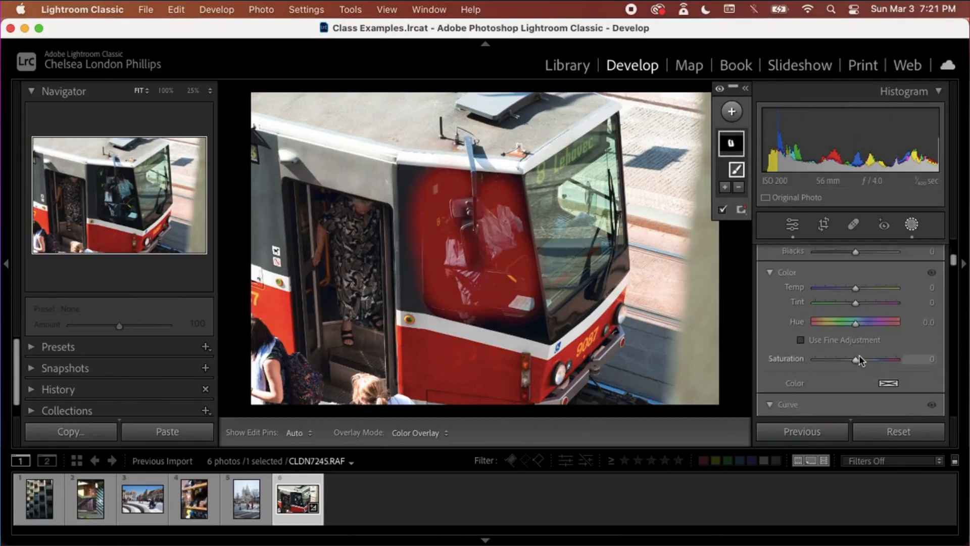
scroll(859, 354, "up", 5)
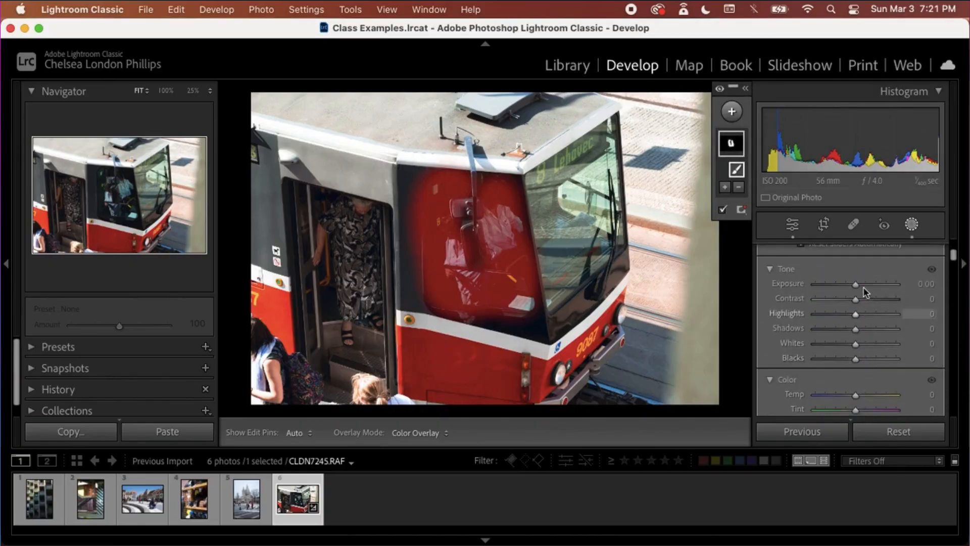
mouse_move(857, 283)
left_mouse_down()
mouse_move(884, 285)
mouse_move(862, 286)
left_mouse_up()
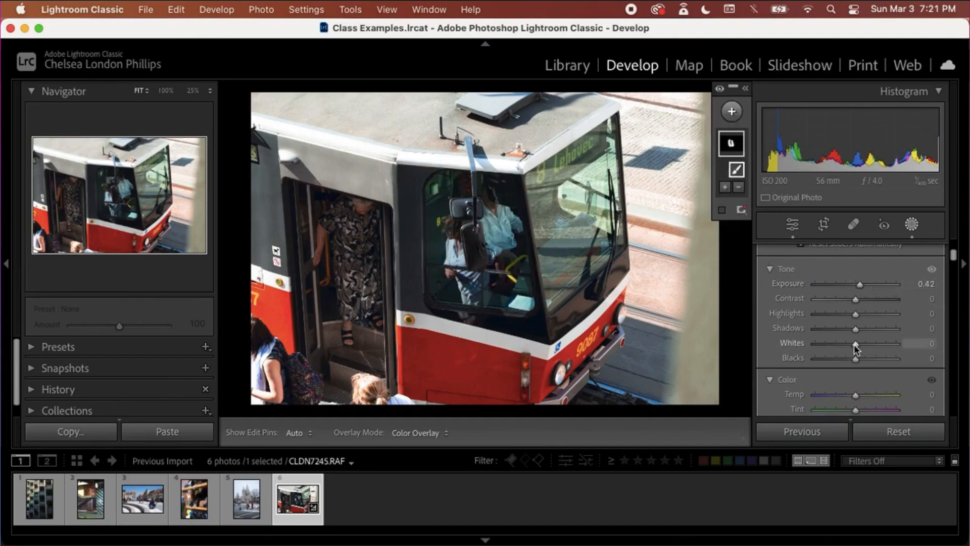
mouse_move(854, 344)
left_mouse_down()
mouse_move(869, 344)
mouse_move(859, 329)
mouse_move(853, 360)
left_mouse_up()
Step: Compare the photo before and after several times to judge the brightened side window
key("backslash")
key("backslash")
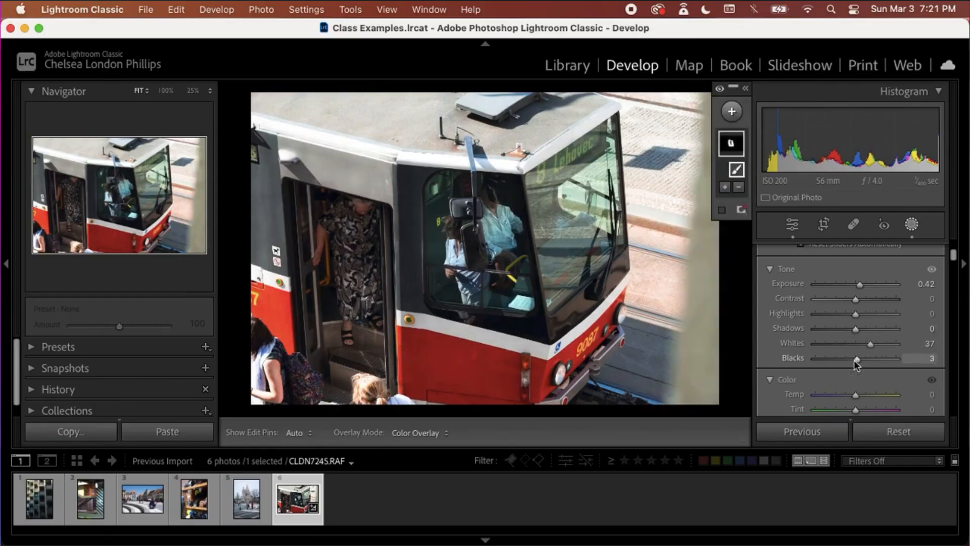
key("backslash")
key("backslash")
key("backslash")
key("backslash")
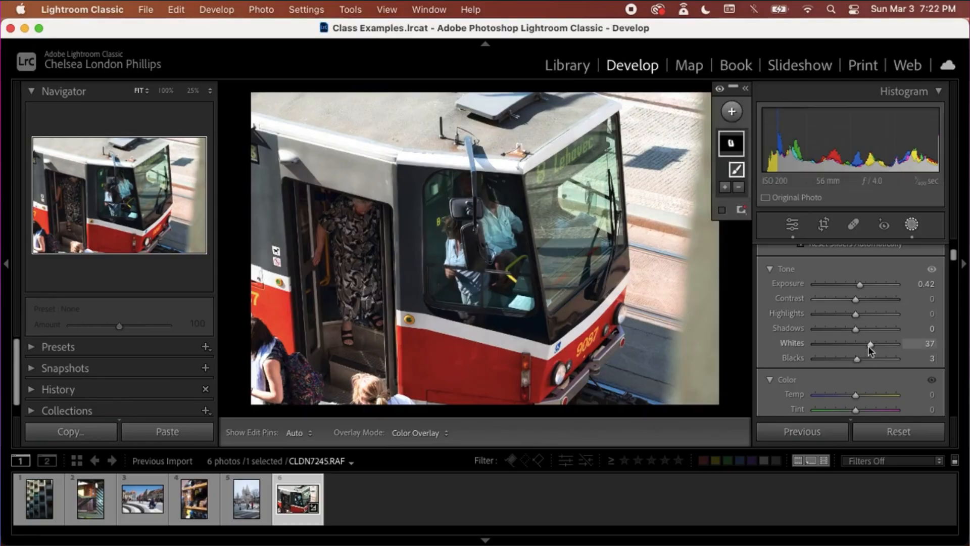
Step: Set the side-window mask's Whites to 29, Temp to 15 and Tint to 13, and compare the photo before and after
left_click_drag(868, 345, 865, 345)
scroll(854, 376, "down", 5)
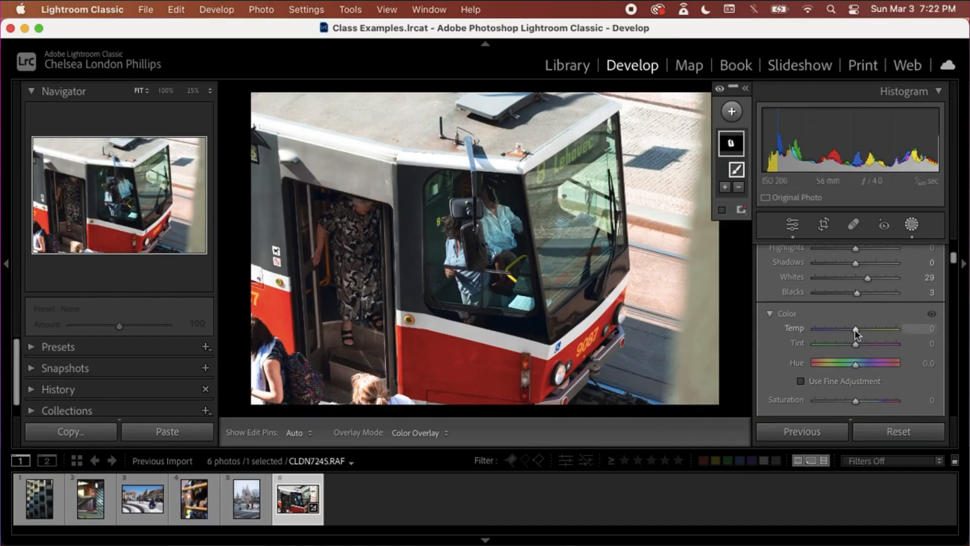
left_click_drag(854, 344, 864, 330)
key("backslash")
key("backslash")
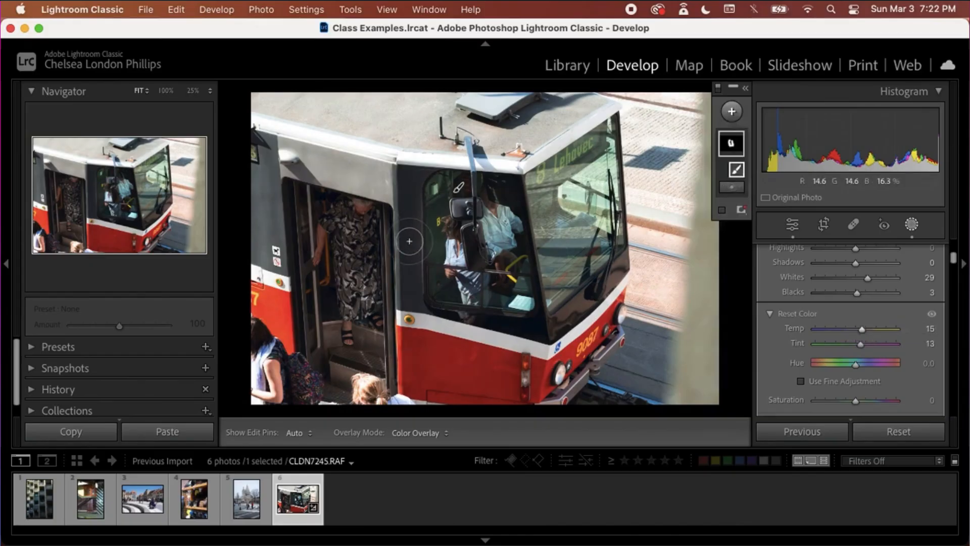
Step: Erase the mask's spill around the frame above and beside the tram's side window
key("alt")
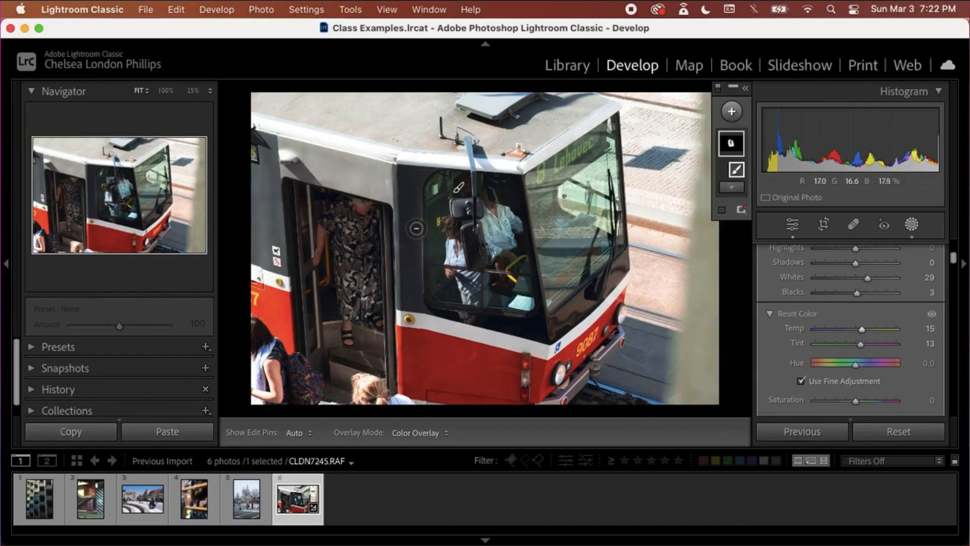
key("h")
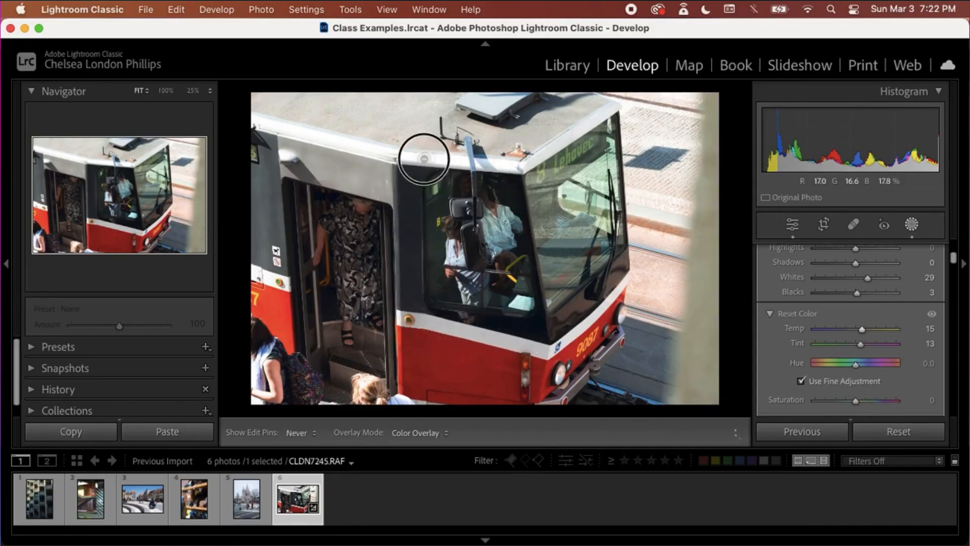
key("h")
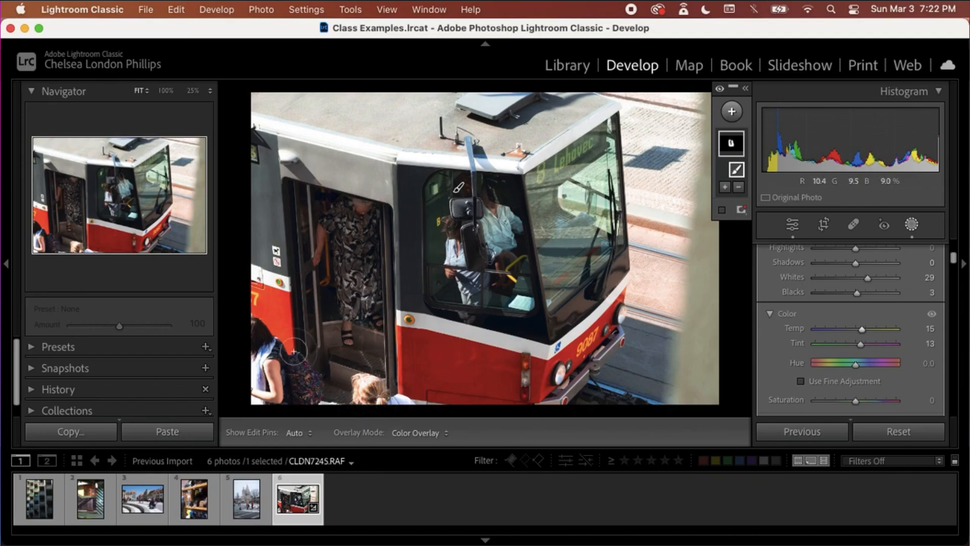
key("h")
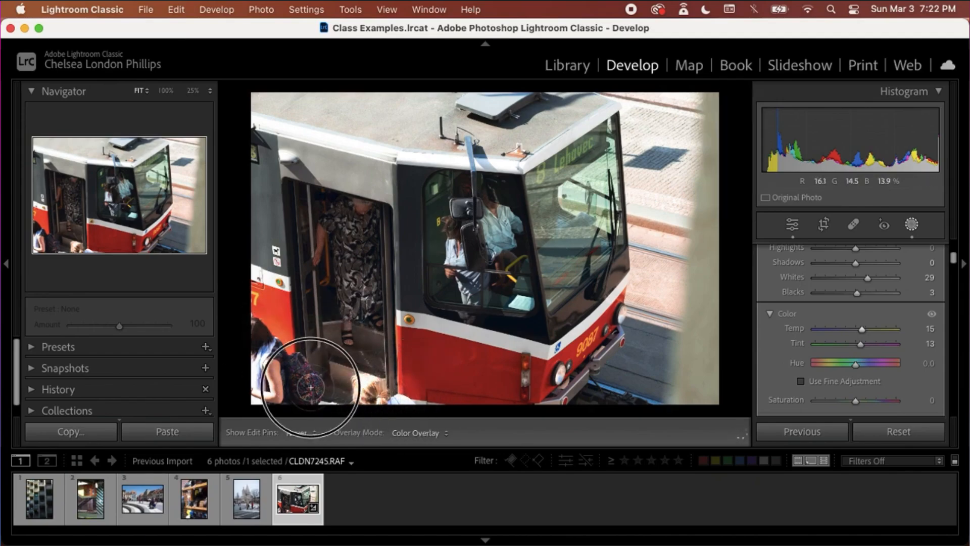
key("h")
scroll(306, 384, "down", 3)
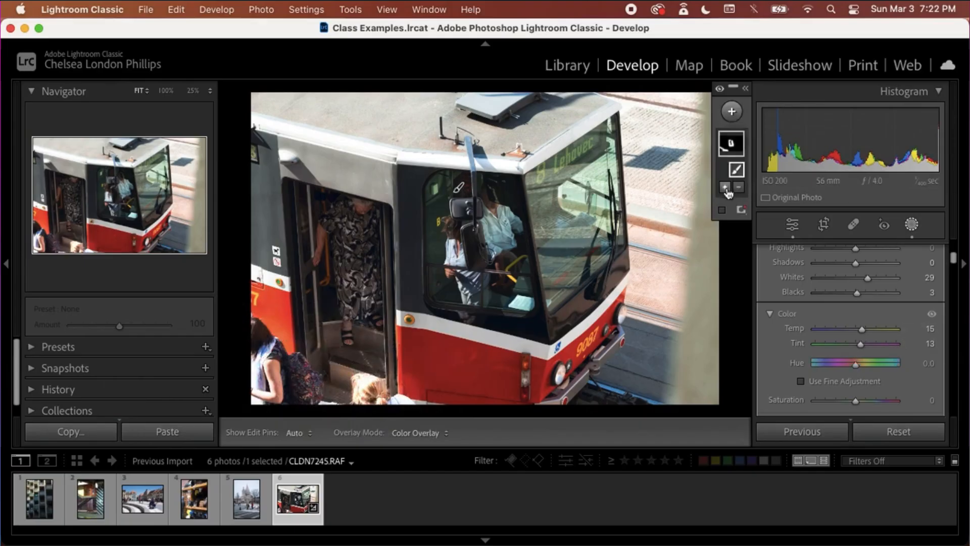
key("super+z")
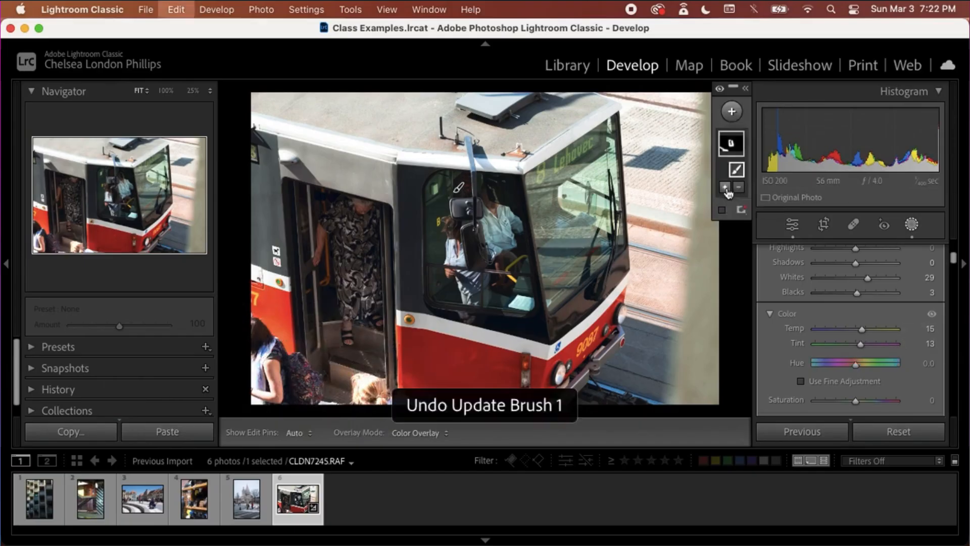
left_click(725, 187)
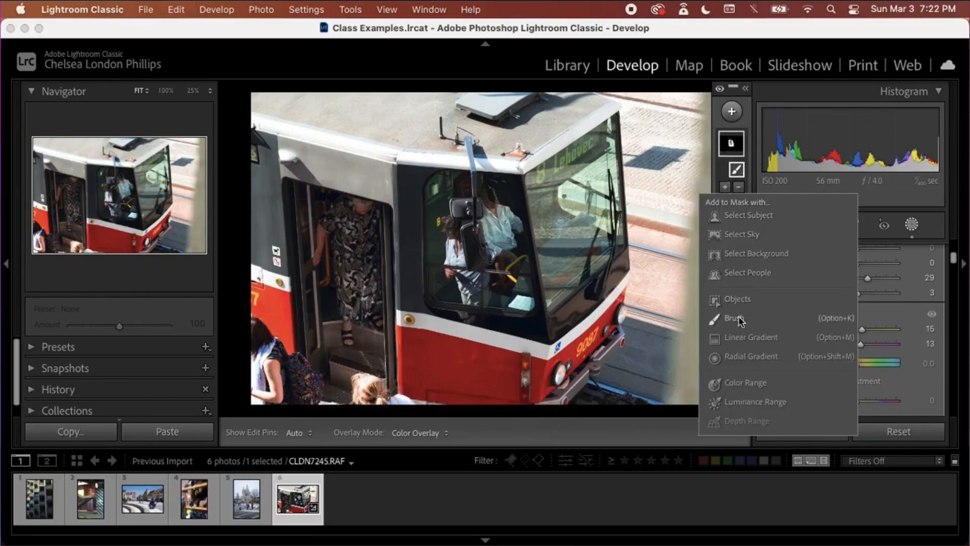
Step: Create a separate brush mask and paint it over the people along the photo's lower-left edge
left_click(731, 120)
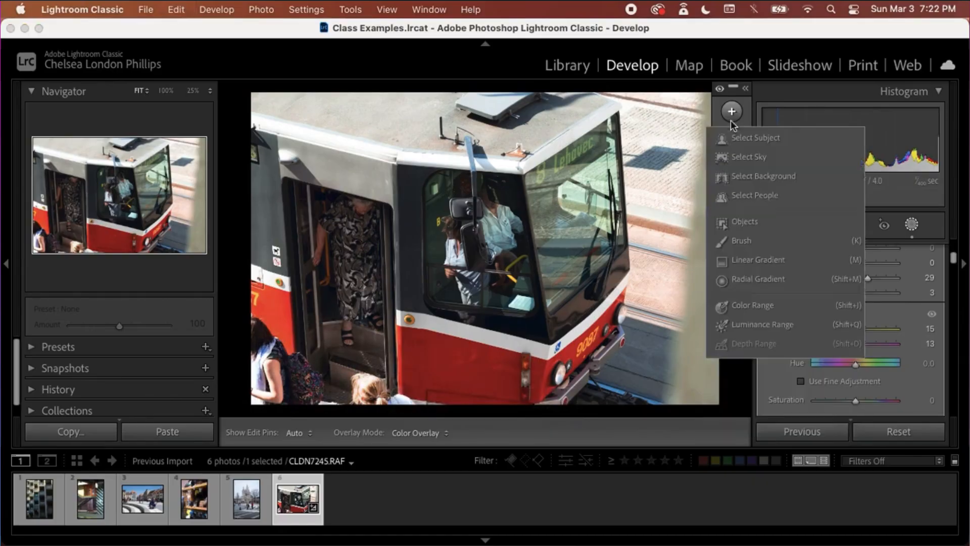
left_click(736, 238)
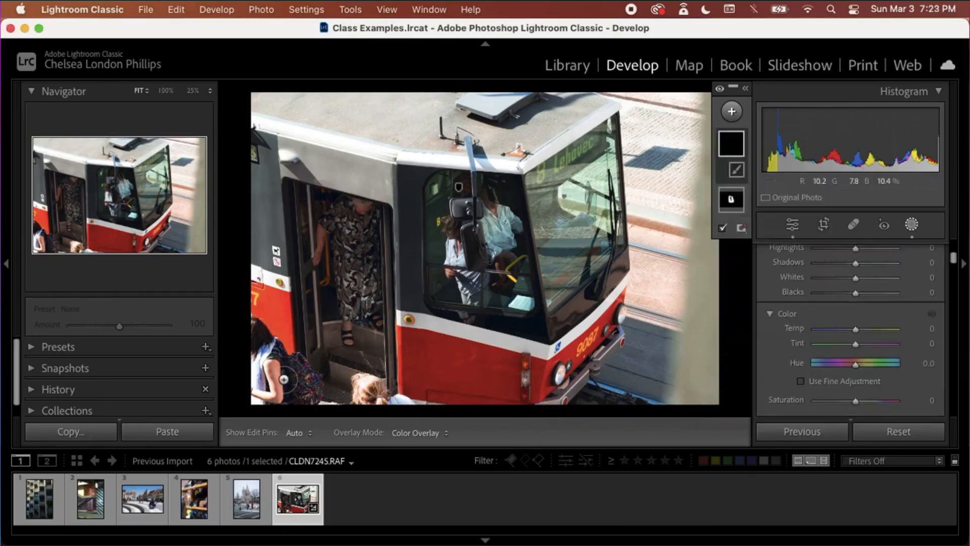
scroll(287, 401, "up", 5)
mouse_move(287, 401)
left_mouse_down()
mouse_move(262, 365)
mouse_move(257, 398)
mouse_move(255, 350)
mouse_move(290, 394)
mouse_move(381, 398)
mouse_move(307, 398)
mouse_move(362, 398)
mouse_move(372, 388)
mouse_move(404, 399)
mouse_move(266, 393)
mouse_move(249, 337)
mouse_move(252, 362)
mouse_move(254, 347)
mouse_move(284, 392)
mouse_move(371, 392)
left_mouse_up()
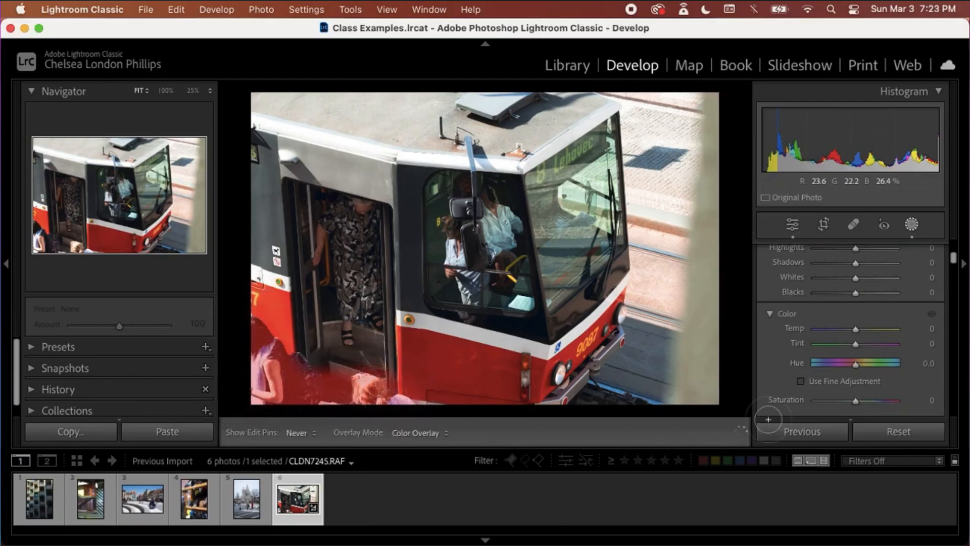
Step: Darken the foreground-people mask with Exposure -0.85, Highlights -80, Shadows -15, Whites -18 and Blacks -12, and compare before and after
scroll(828, 328, "up", 3)
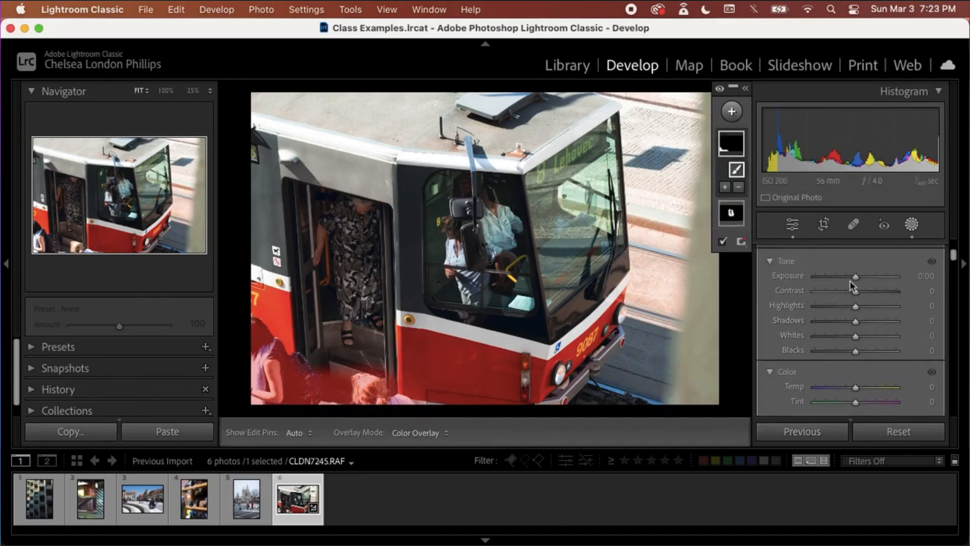
left_click_drag(856, 277, 853, 358)
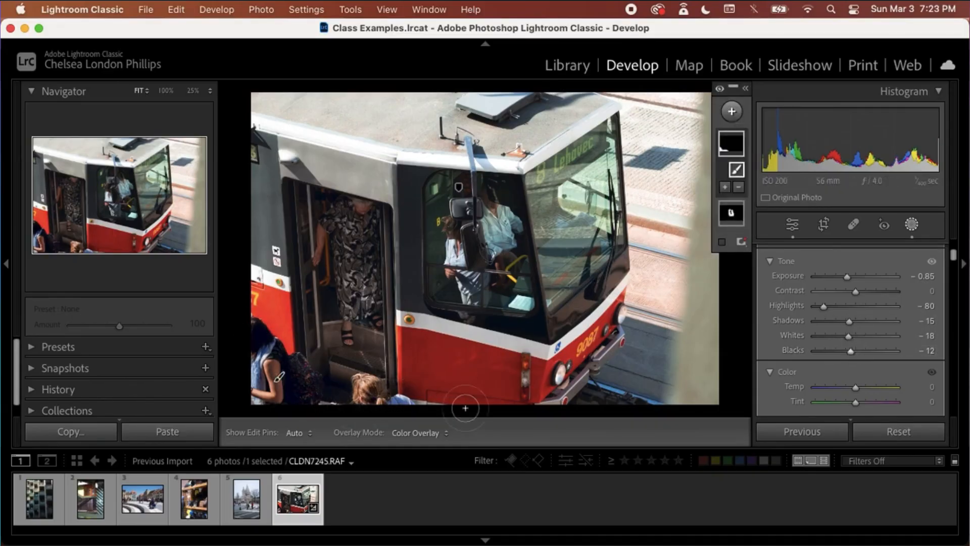
key("backslash")
key("backslash")
key("backslash")
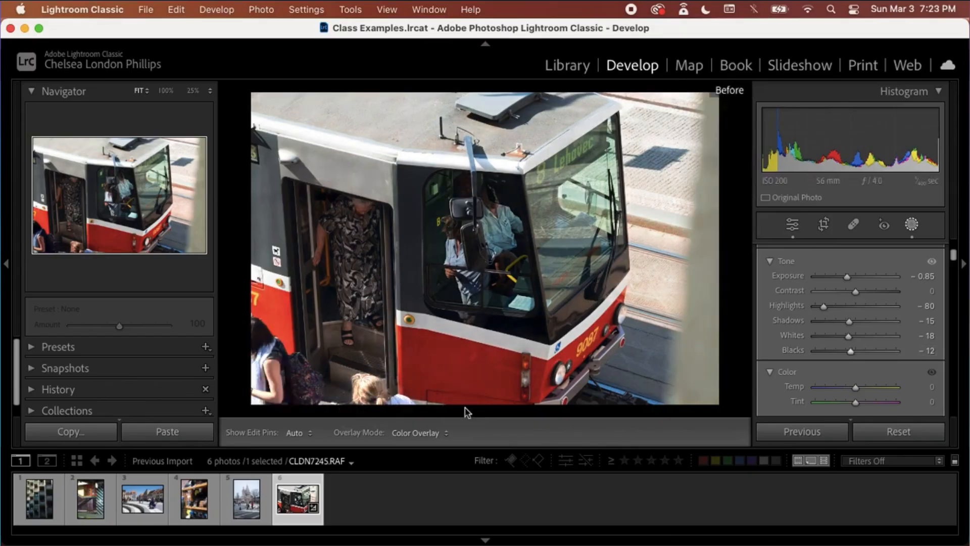
key("backslash")
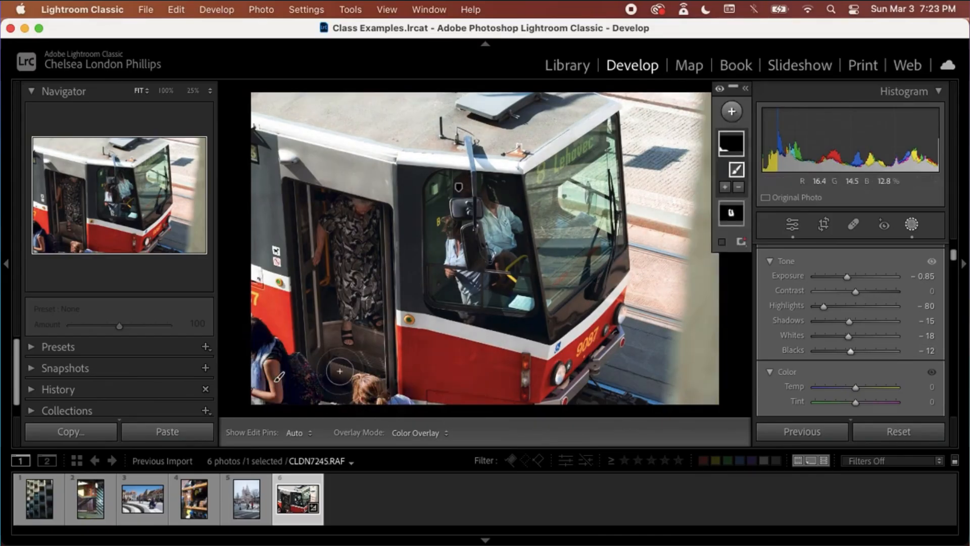
Step: Extend the darkening mask over the steps in the tram's doorway and compare the photo before and after
key("h")
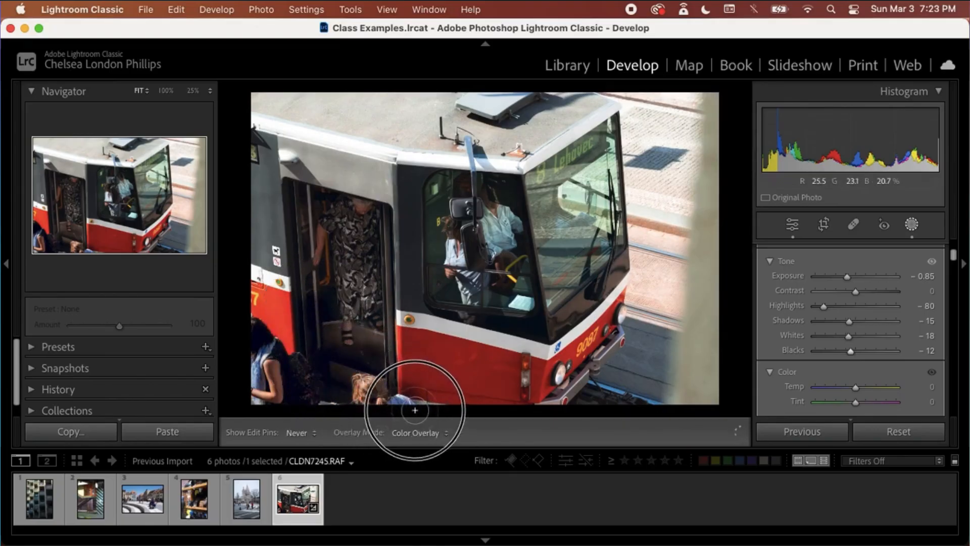
left_click_drag(323, 342, 318, 379)
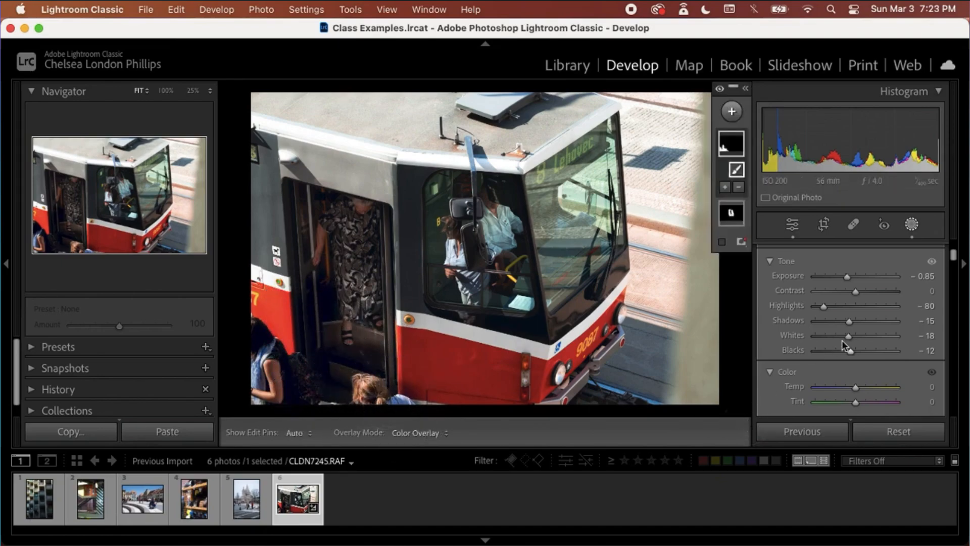
key("backslash")
key("backslash")
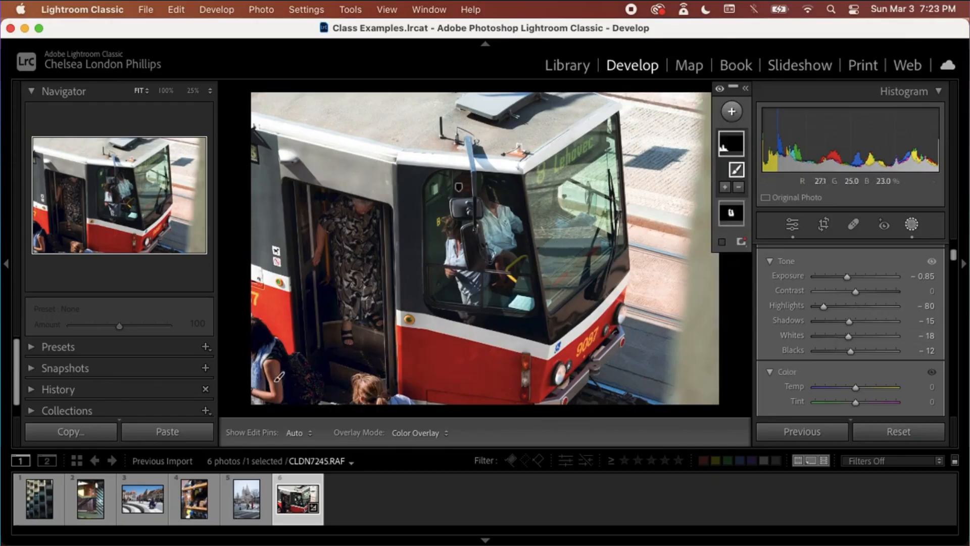
Step: Leave mask editing, review the HSL settings and compare the photo before and after several times
scroll(862, 346, "down", 5)
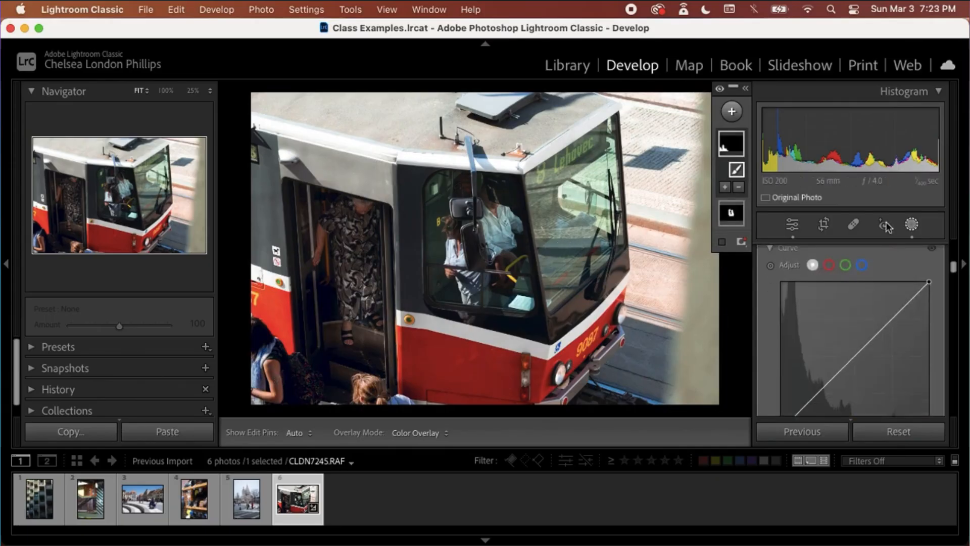
left_click(792, 227)
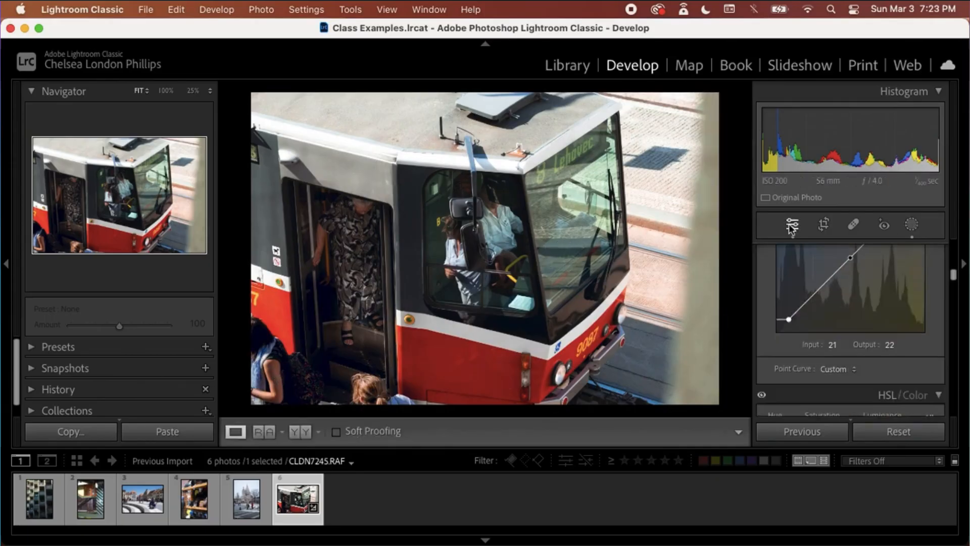
scroll(884, 348, "down", 5)
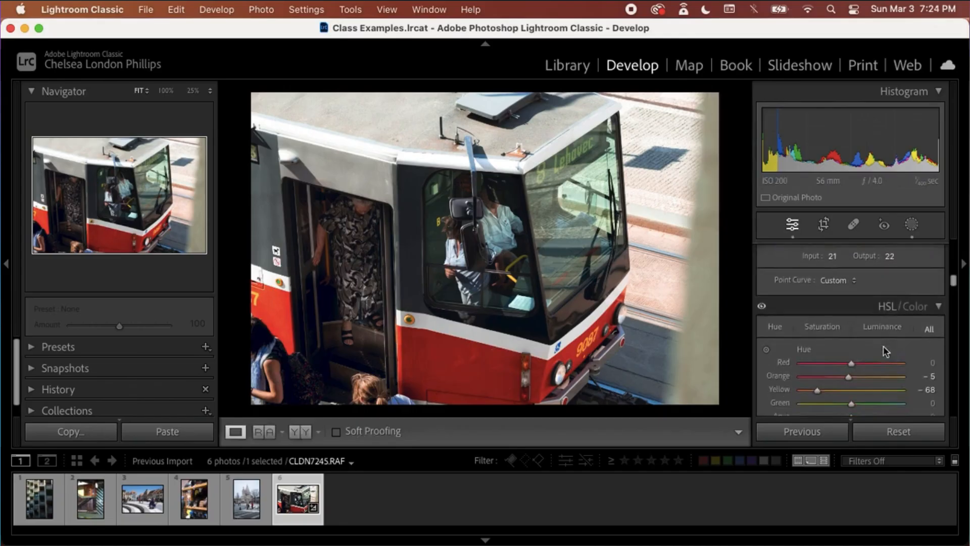
scroll(883, 347, "down", 3)
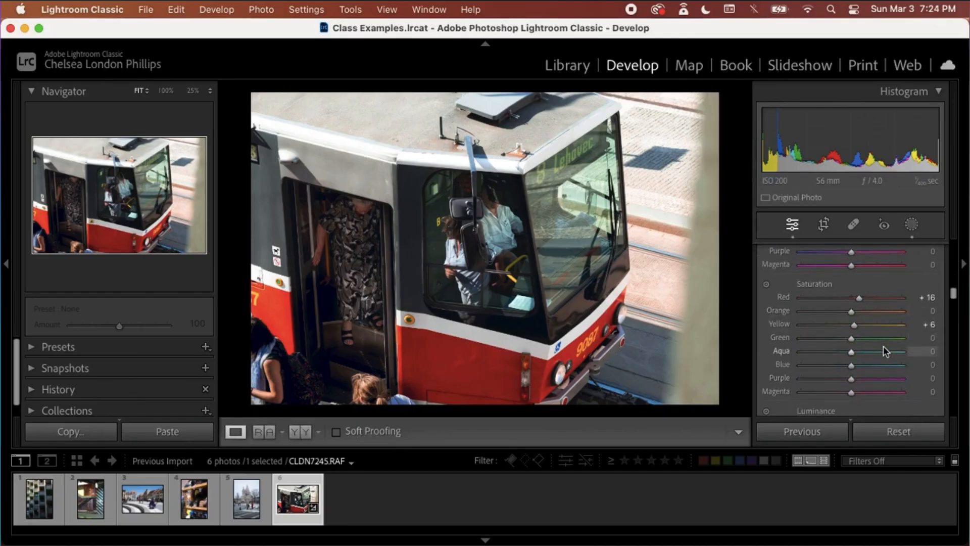
key("backslash")
key("backslash")
key("backslash")
key("backslash")
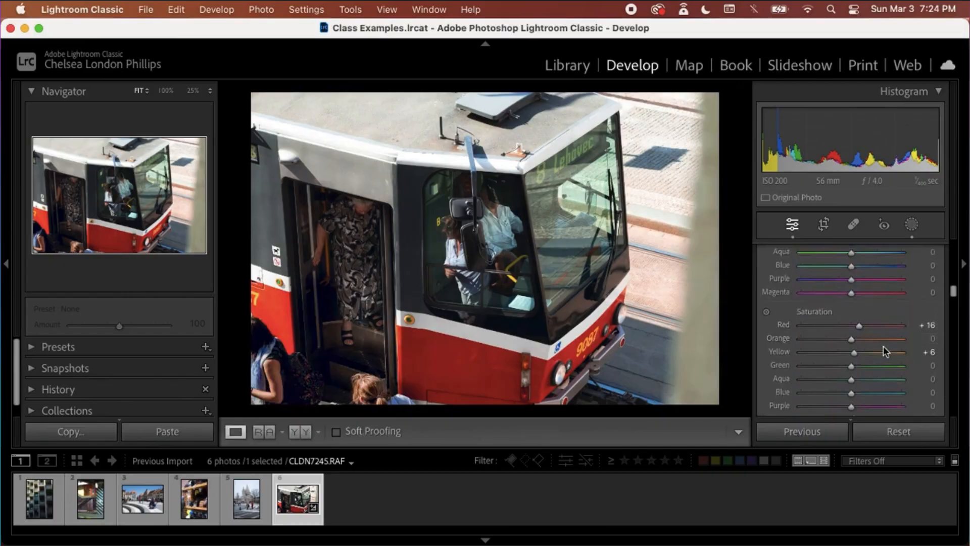
key("backslash")
key("backslash")
scroll(854, 368, "up", 1)
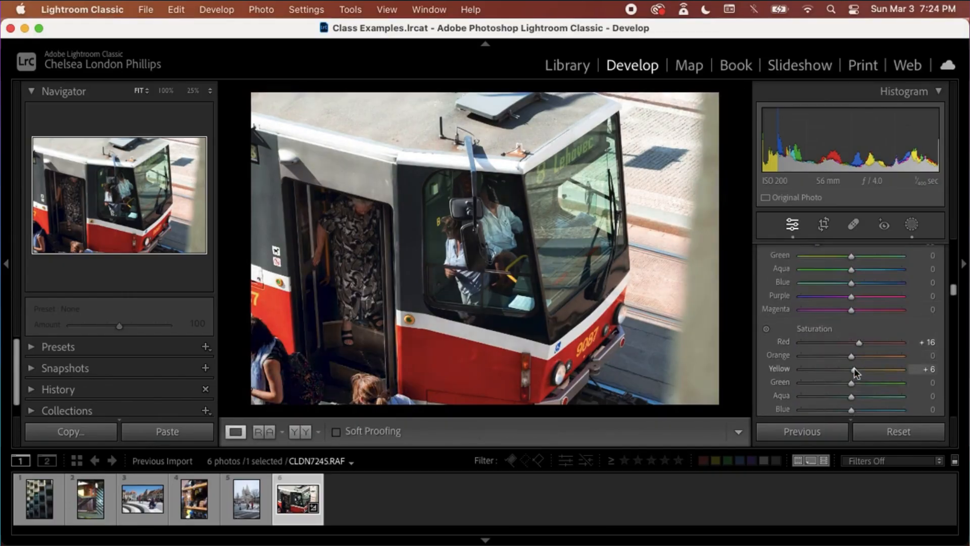
Step: Fine-tune the red Hue, set the red Saturation to +19, and compare the photo before and after
scroll(853, 368, "up", 4)
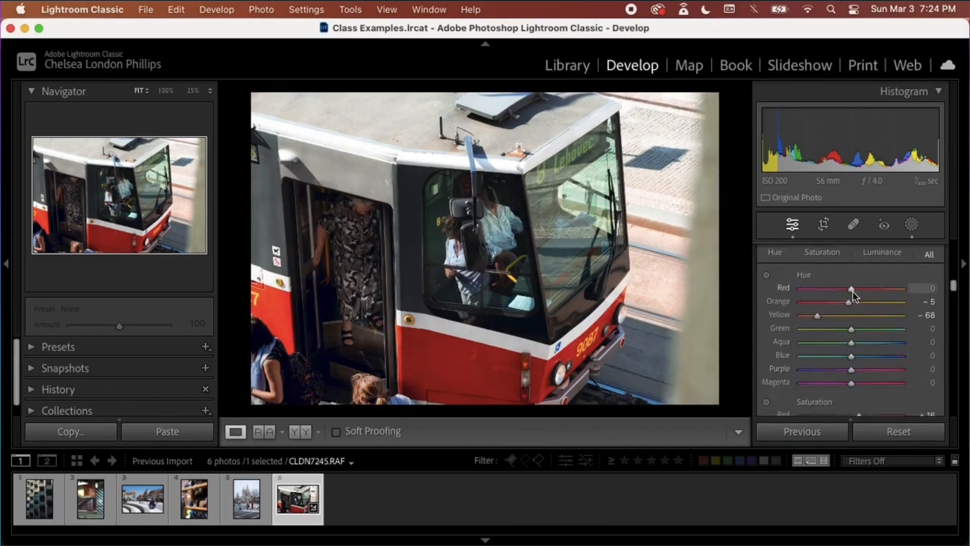
left_click_drag(853, 291, 850, 290)
mouse_move(851, 292)
left_mouse_down()
mouse_move(822, 292)
mouse_move(862, 289)
mouse_move(848, 293)
left_mouse_up()
scroll(854, 356, "down", 2)
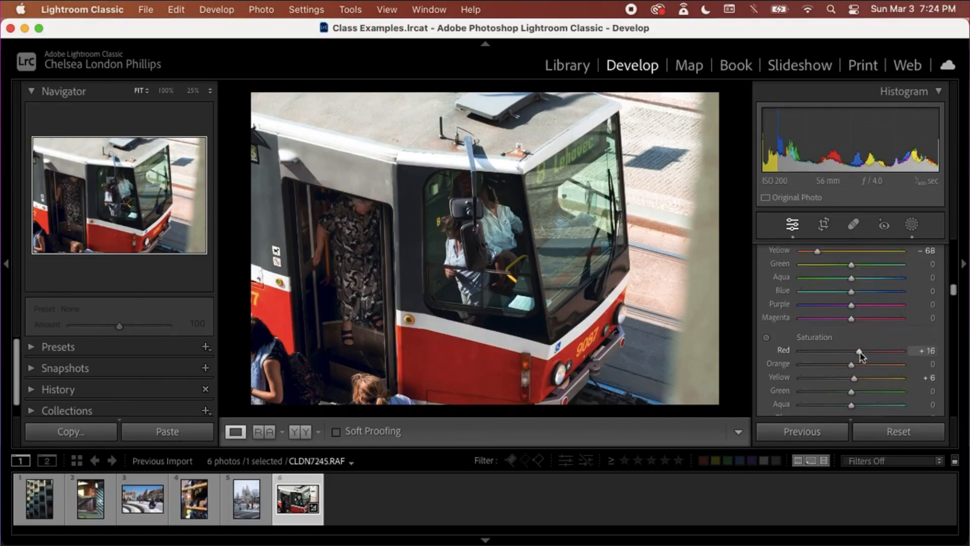
mouse_move(860, 352)
left_mouse_down()
mouse_move(930, 349)
mouse_move(808, 358)
mouse_move(877, 357)
mouse_move(862, 360)
left_mouse_up()
key("backslash")
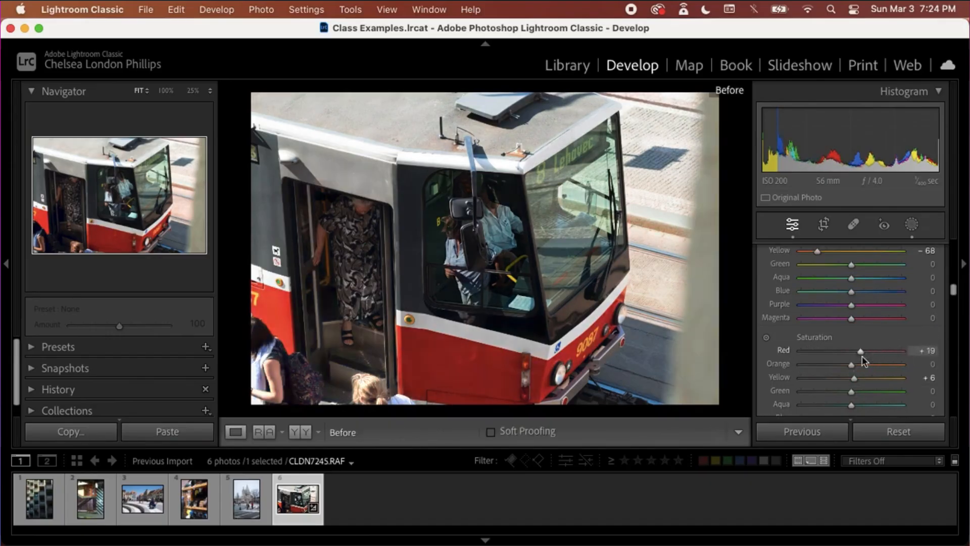
key("backslash")
Step: Set the red Luminance to -8 and compare the photo before and after
scroll(846, 376, "down", 5)
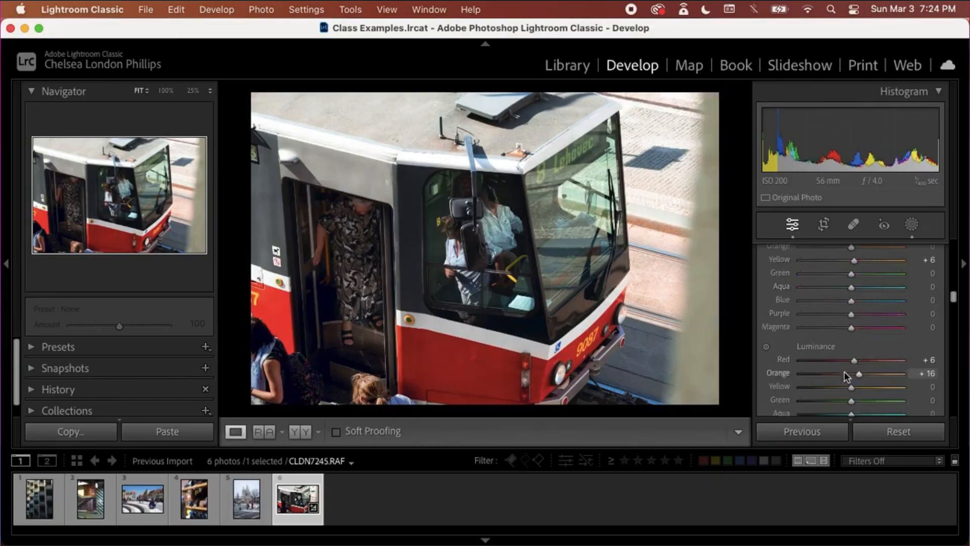
left_click_drag(855, 342, 848, 345)
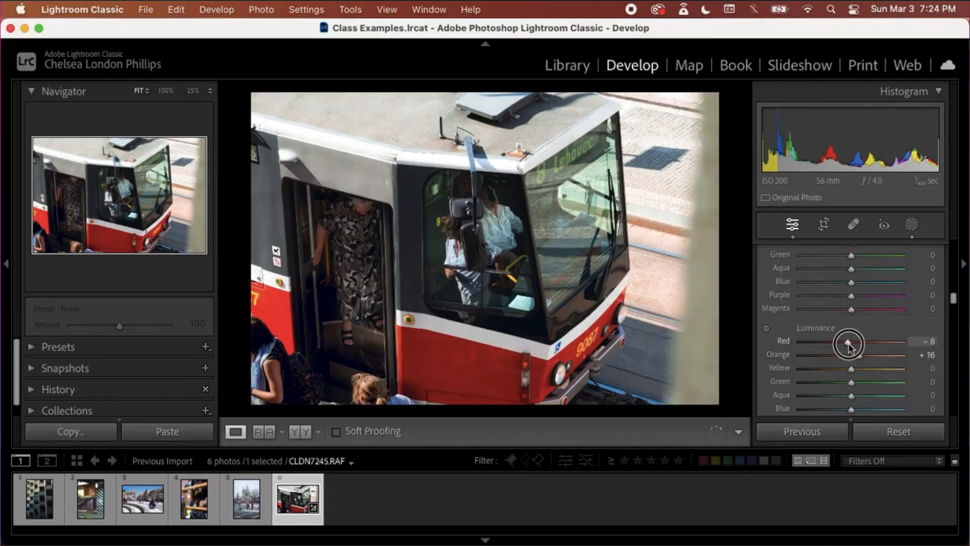
key("backslash")
key("backslash")
Step: Review the Color Grading, Sharpening and Noise Reduction settings as far as Lens Corrections
scroll(848, 345, "down", 2)
scroll(849, 348, "down", 2)
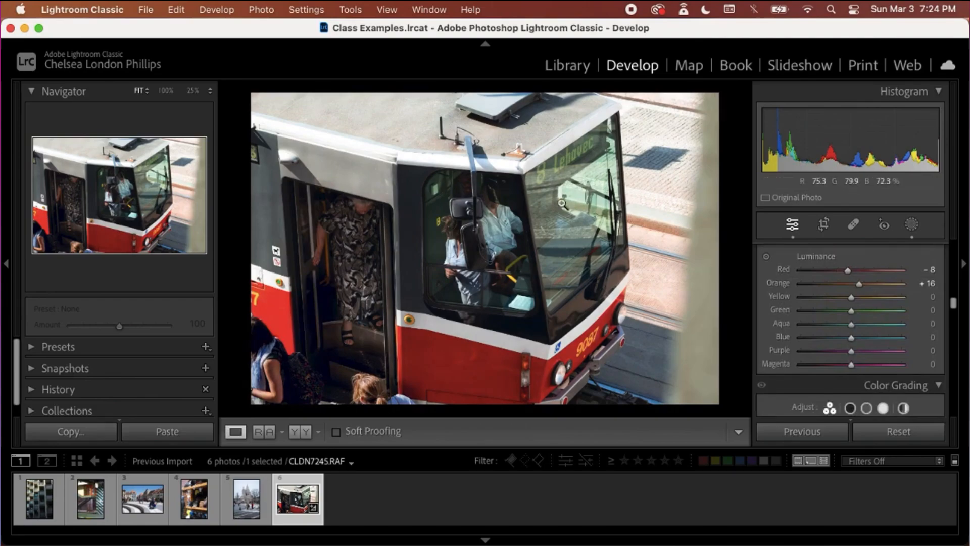
scroll(858, 325, "down", 3)
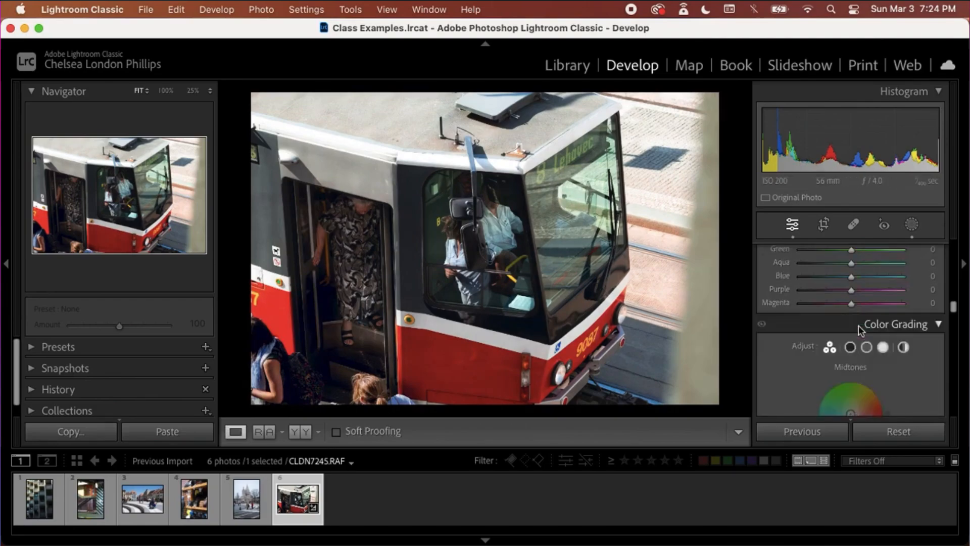
scroll(859, 326, "down", 10)
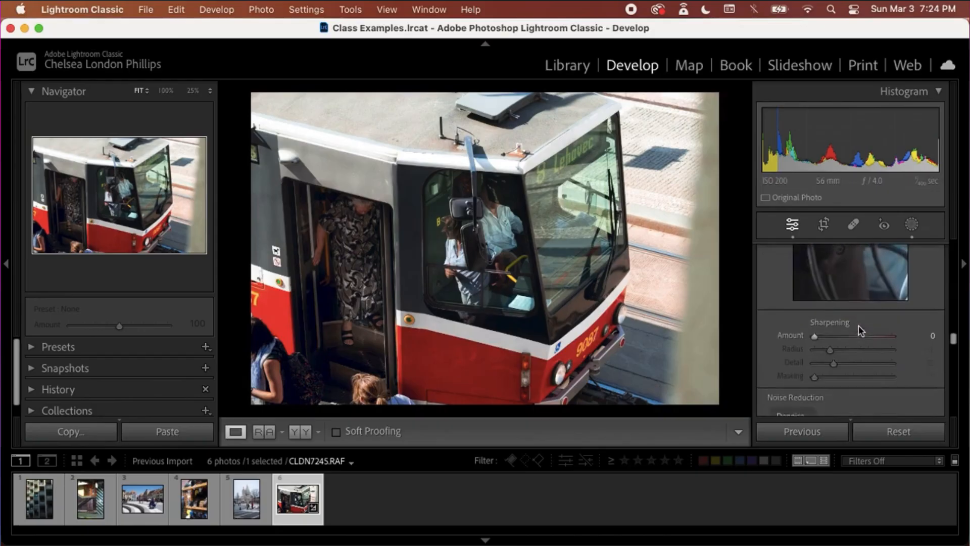
scroll(859, 326, "down", 8)
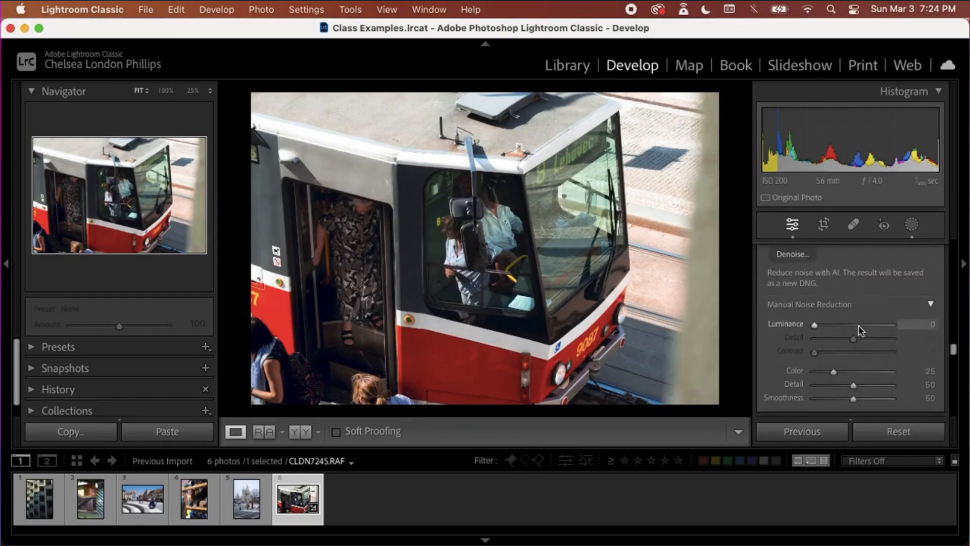
scroll(859, 326, "down", 2)
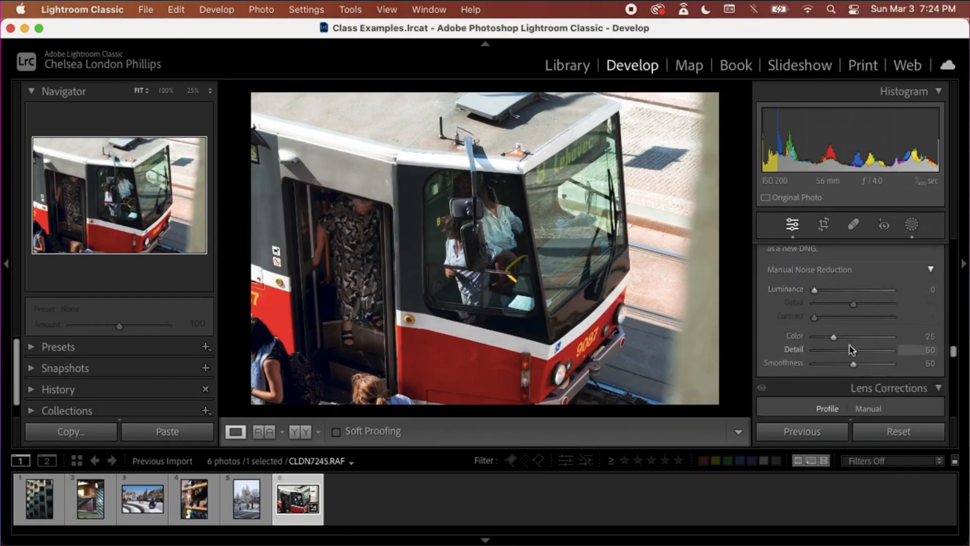
Step: Add film grain to the tram photo with a Grain Amount of 5
scroll(852, 349, "down", 6)
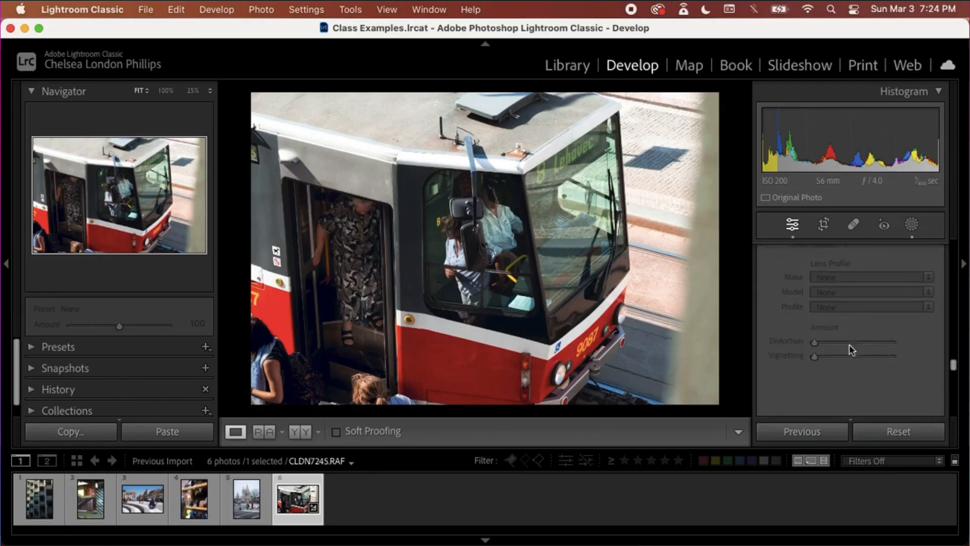
scroll(850, 346, "down", 10)
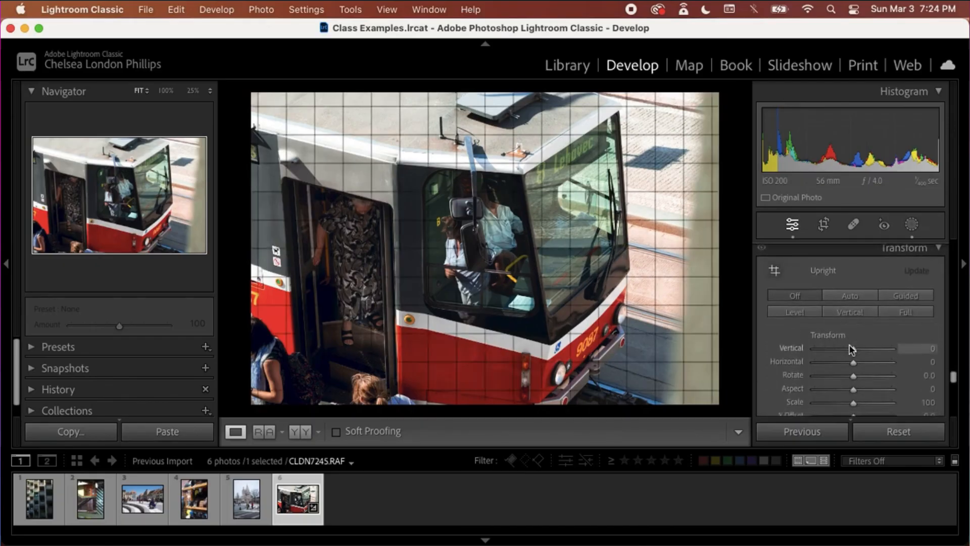
scroll(851, 349, "down", 8)
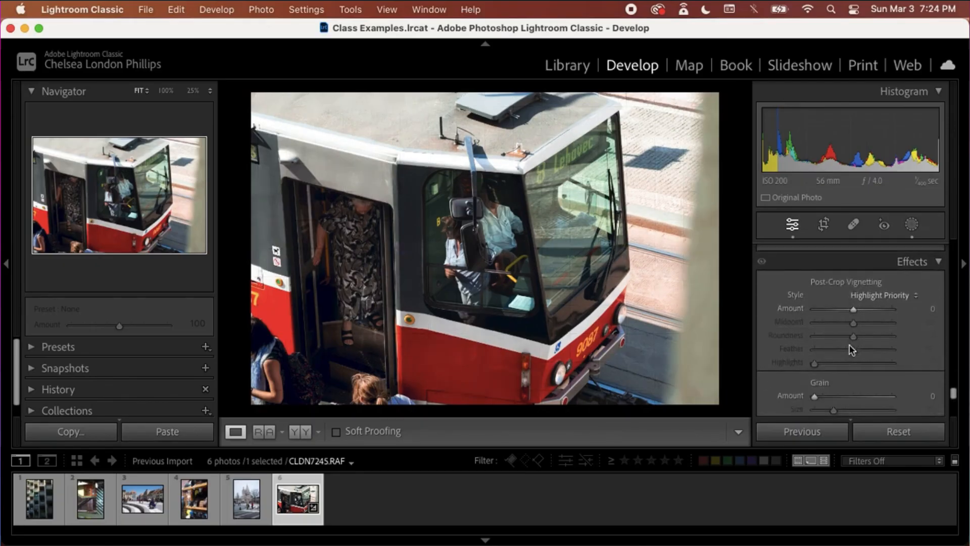
scroll(852, 350, "down", 3)
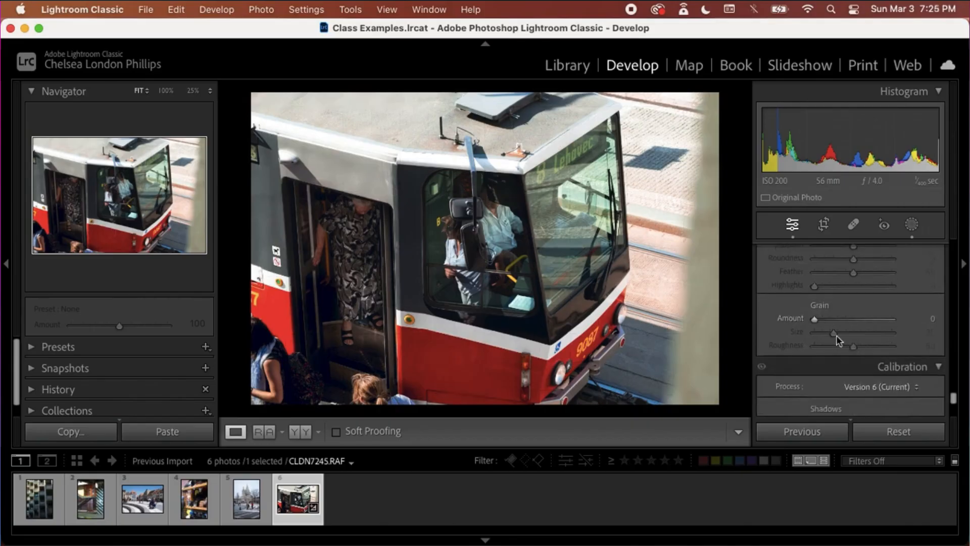
mouse_move(816, 321)
left_mouse_down()
mouse_move(942, 318)
mouse_move(794, 320)
mouse_move(829, 327)
mouse_move(820, 332)
left_mouse_up()
Step: Set the Dehaze to +7 and compare the photo before and after
scroll(841, 336, "up", 10)
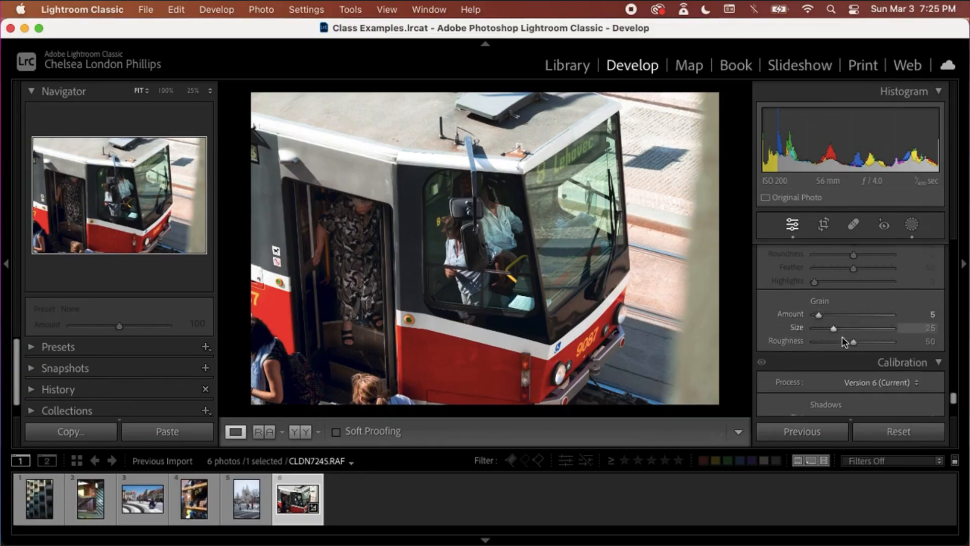
scroll(842, 338, "up", 10)
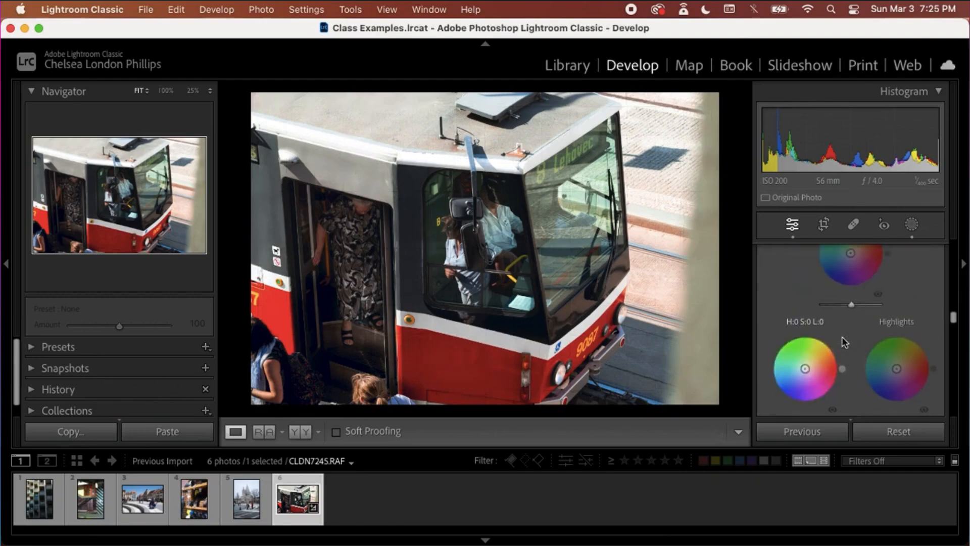
scroll(842, 337, "up", 10)
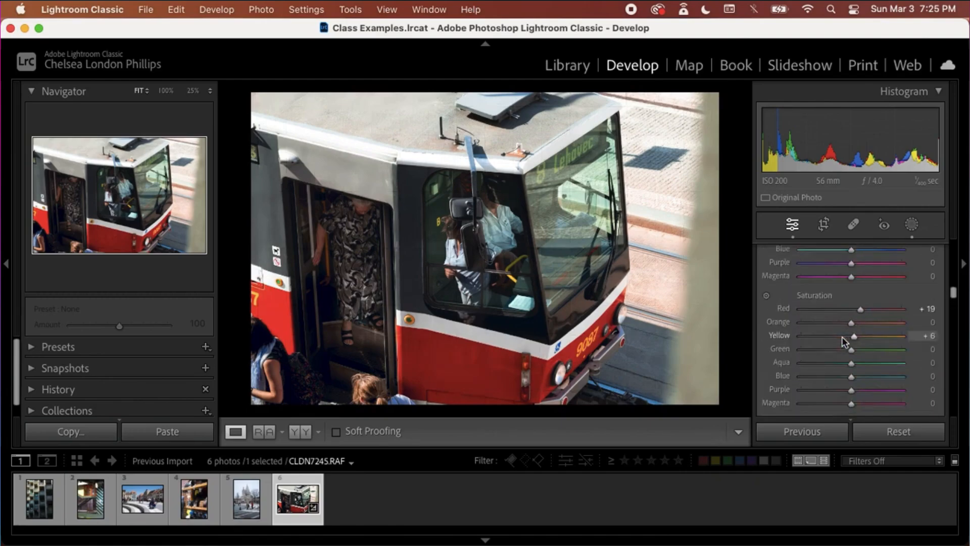
scroll(842, 336, "up", 5)
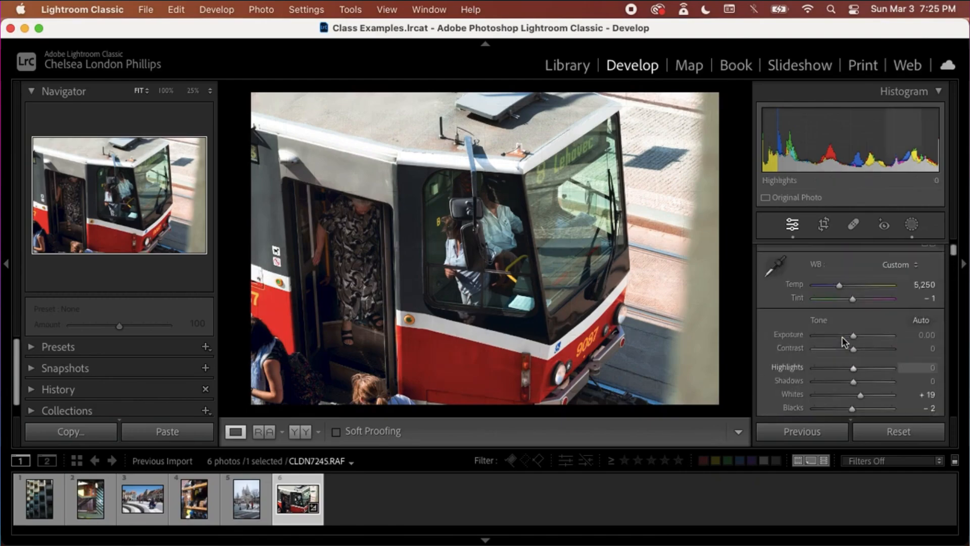
scroll(841, 336, "down", 3)
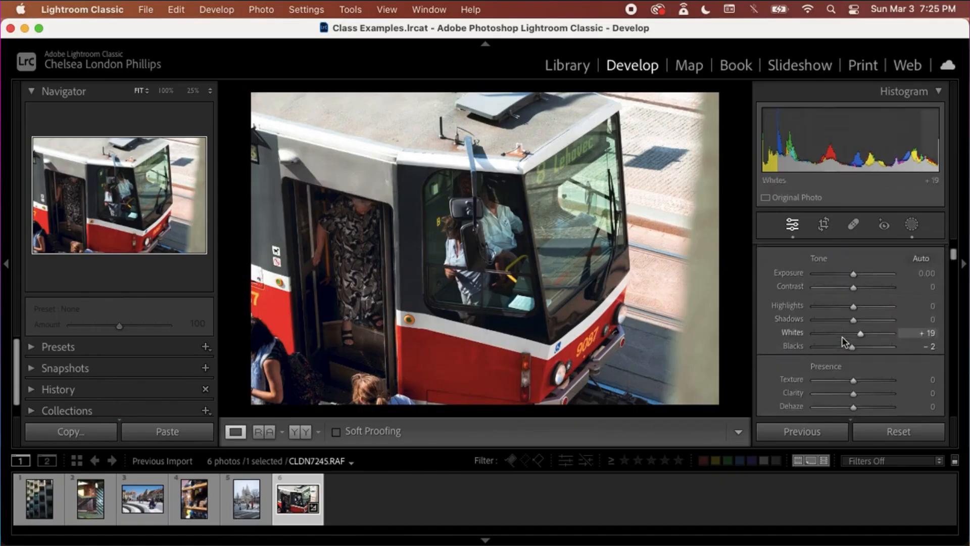
scroll(842, 338, "down", 4)
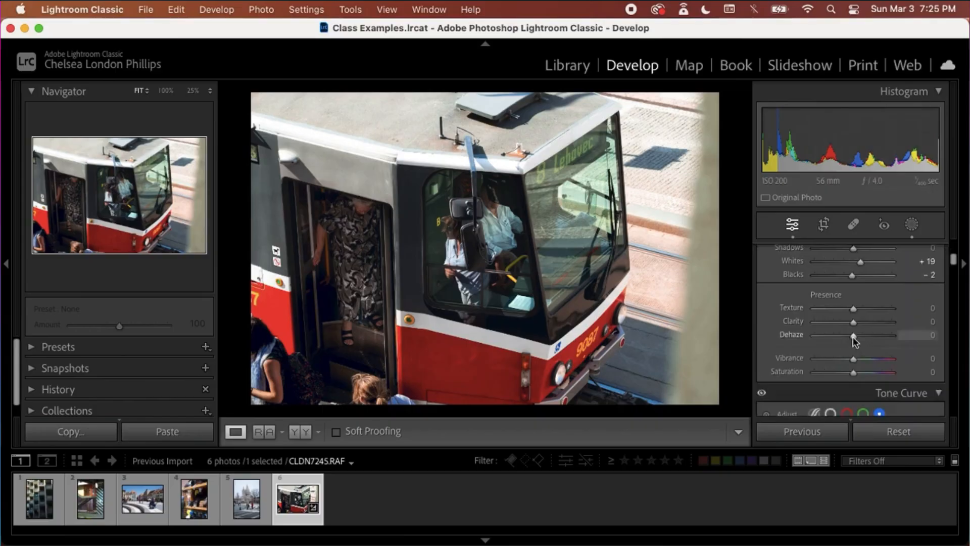
mouse_move(853, 337)
left_mouse_down()
mouse_move(896, 339)
mouse_move(840, 335)
mouse_move(855, 338)
left_mouse_up()
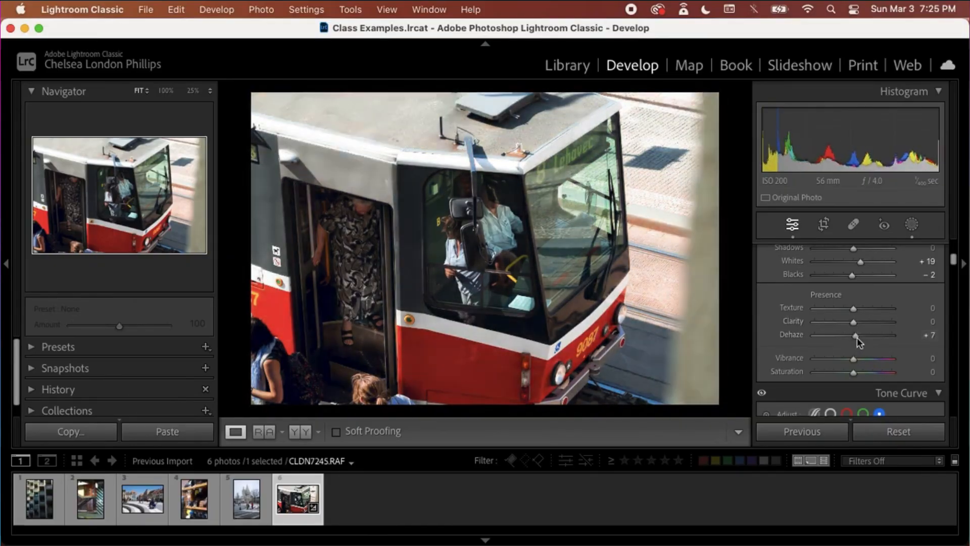
key("backslash")
key("backslash")
key("backslash")
key("backslash")
Step: Try the Full Upright perspective correction on the photo, then switch Upright back to Off
scroll(856, 338, "down", 10)
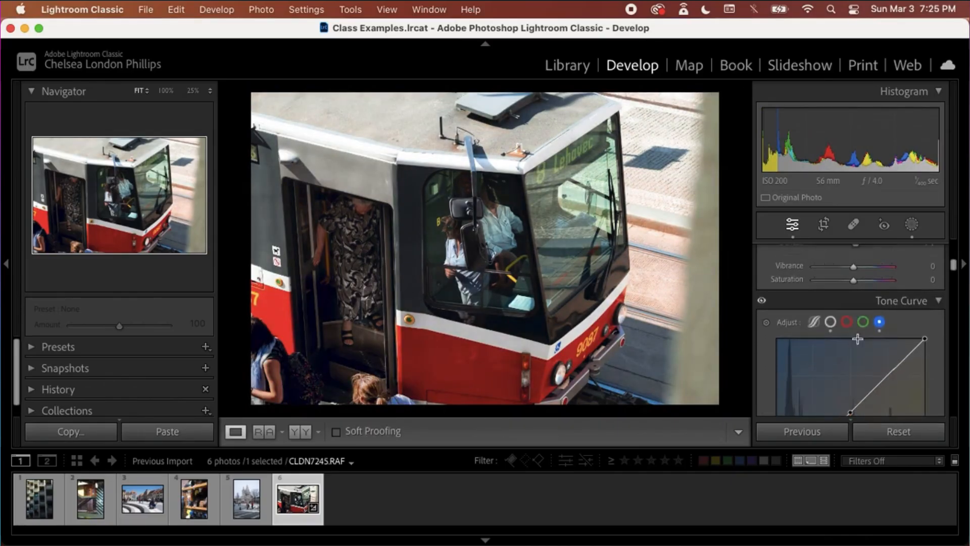
scroll(856, 338, "down", 10)
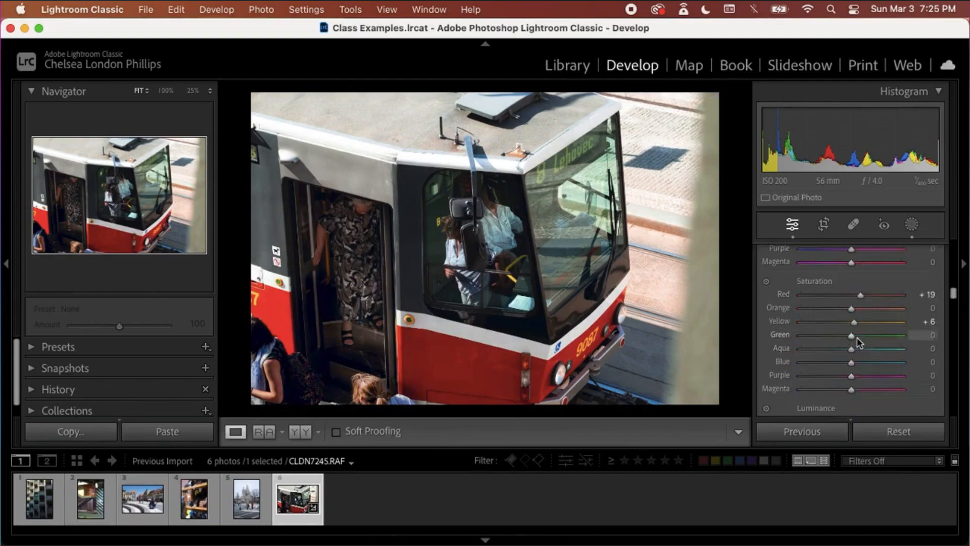
scroll(856, 338, "down", 10)
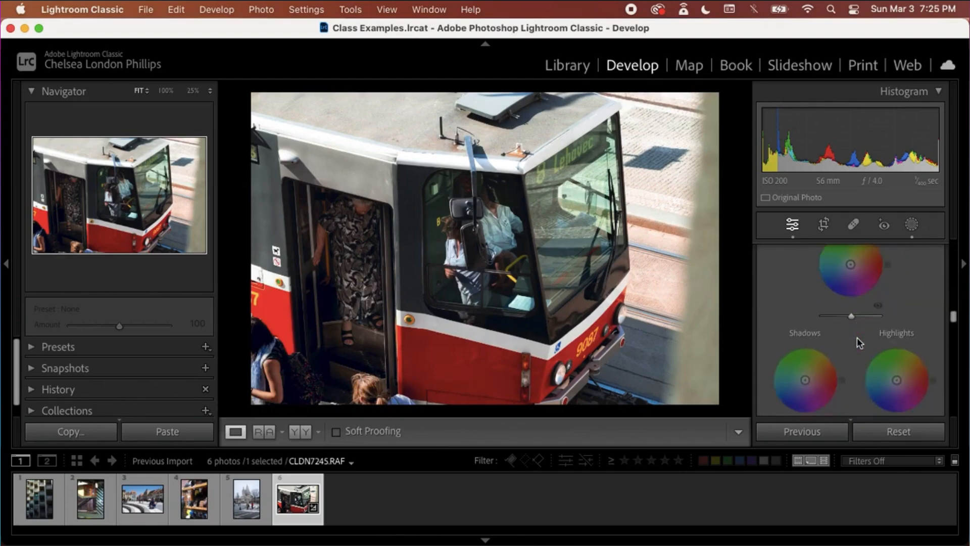
scroll(857, 337, "down", 5)
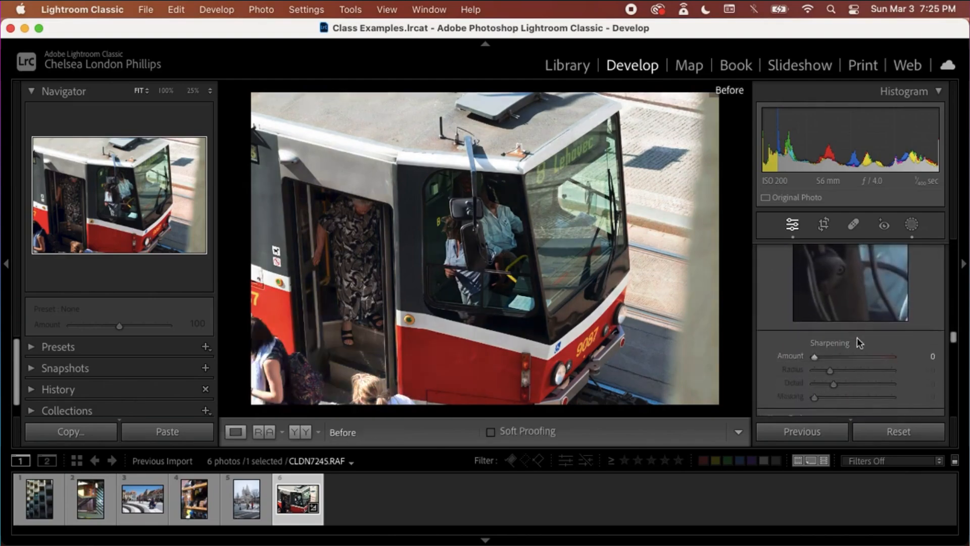
scroll(833, 347, "down", 8)
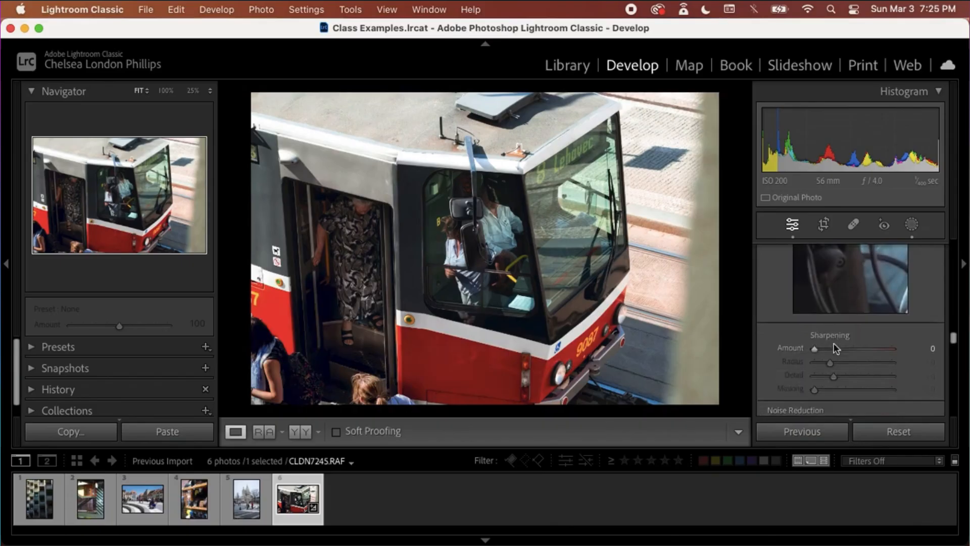
scroll(832, 342, "down", 5)
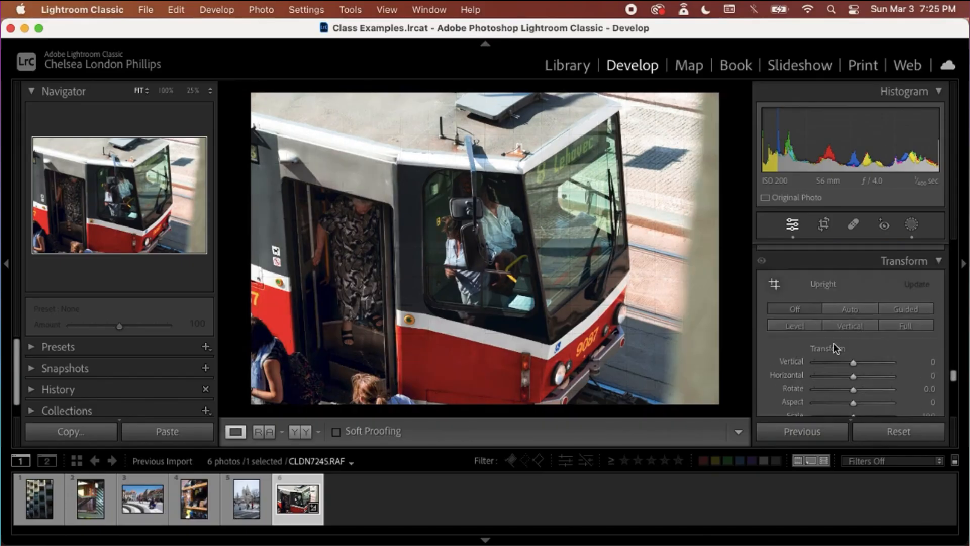
scroll(833, 343, "down", 1)
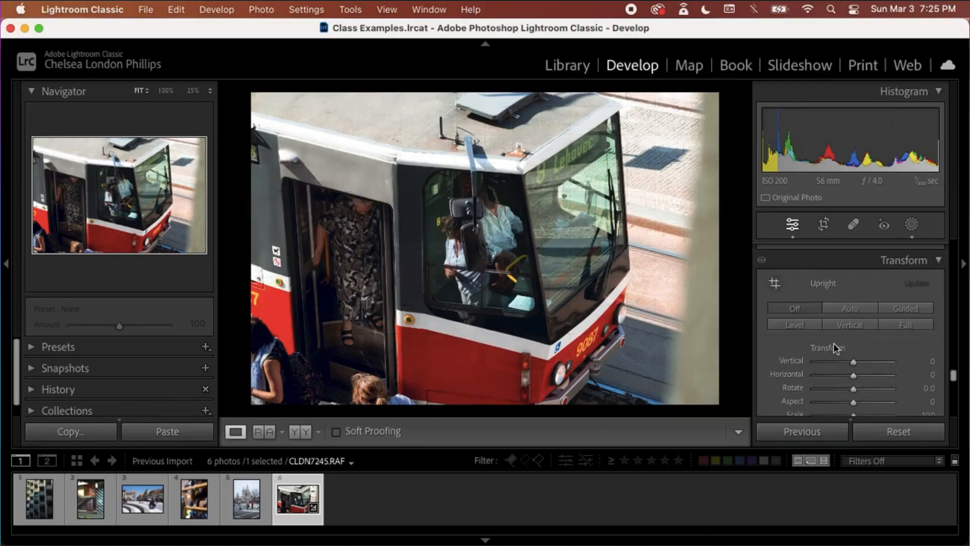
scroll(832, 342, "down", 1)
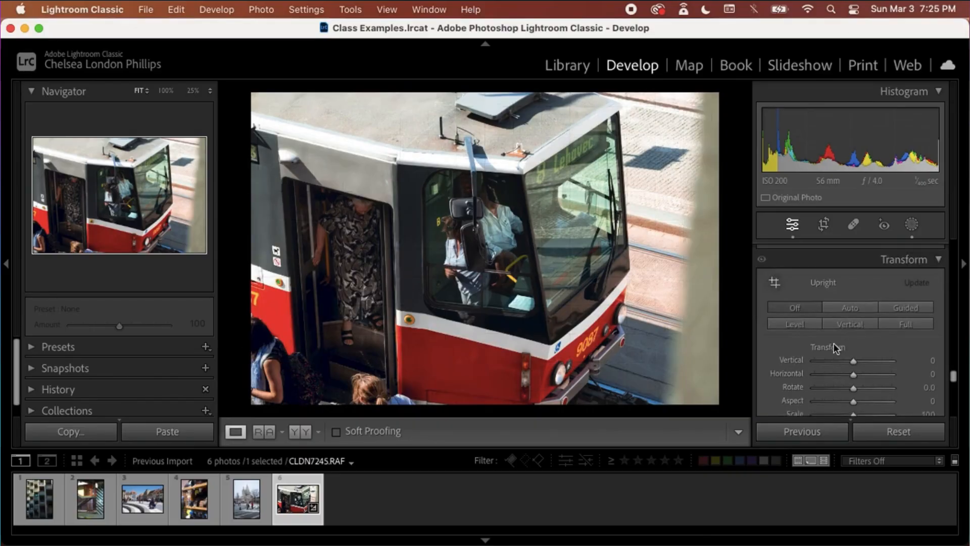
scroll(832, 343, "down", 1)
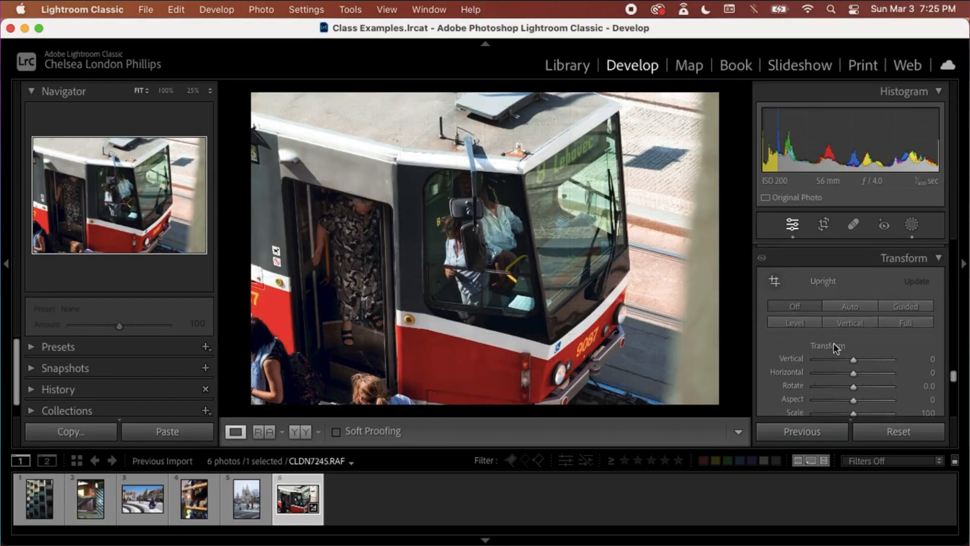
scroll(833, 343, "down", 3)
scroll(832, 343, "down", 4)
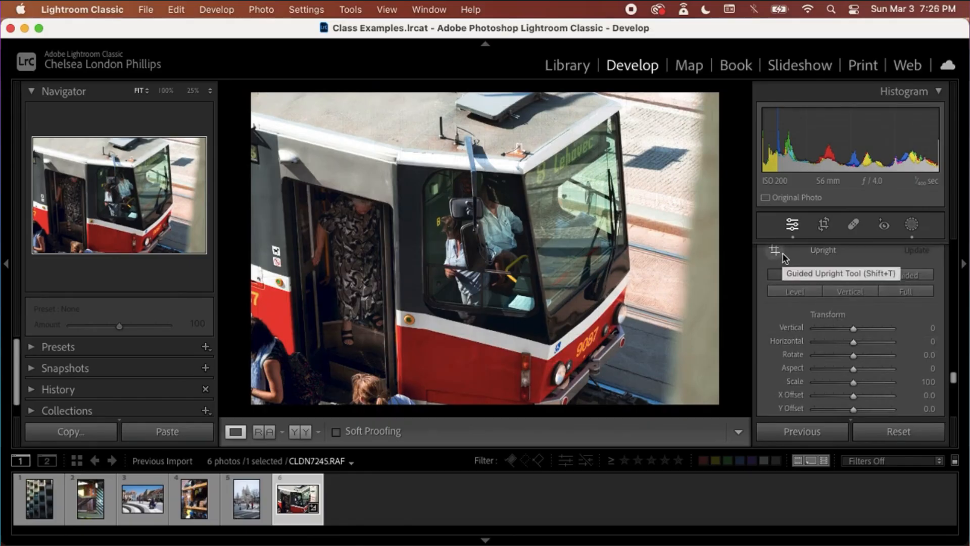
left_click(899, 292)
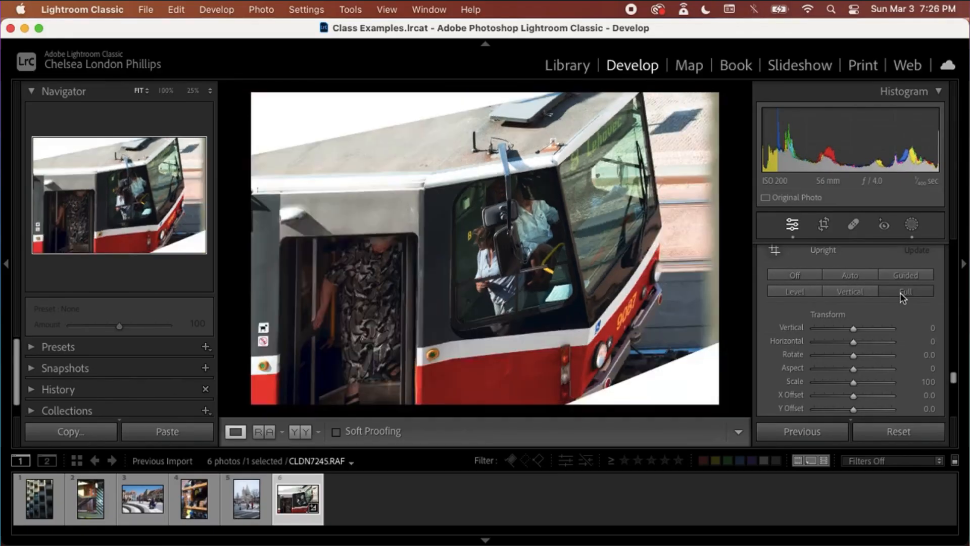
left_click(798, 273)
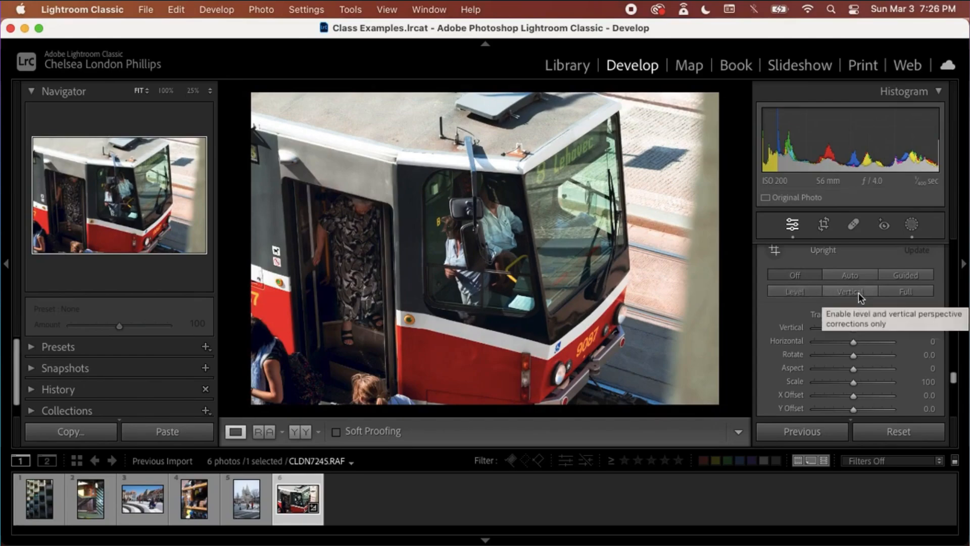
Step: Crop the photo at its original aspect ratio to trim the blurred post beside the tram, with an angle of 0.29
left_click(824, 226)
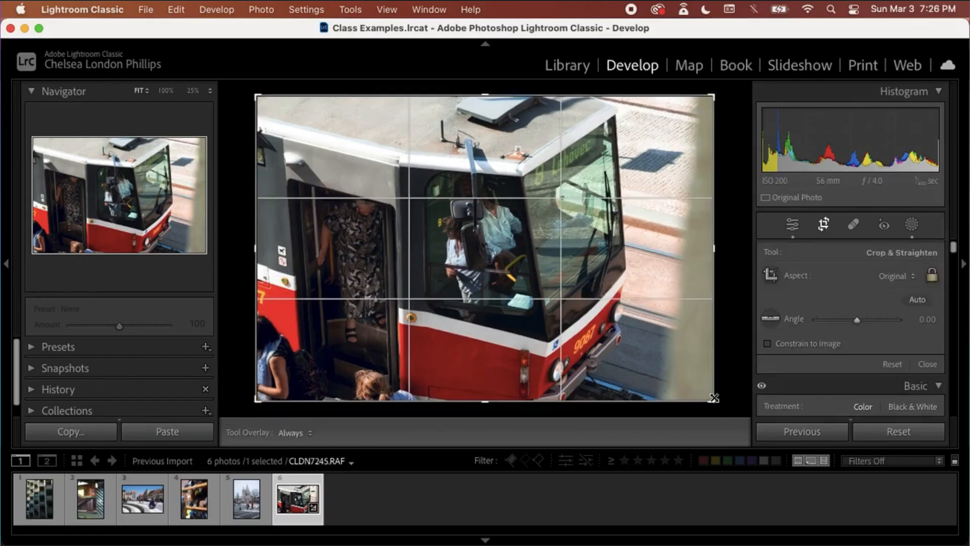
left_click_drag(714, 398, 690, 398)
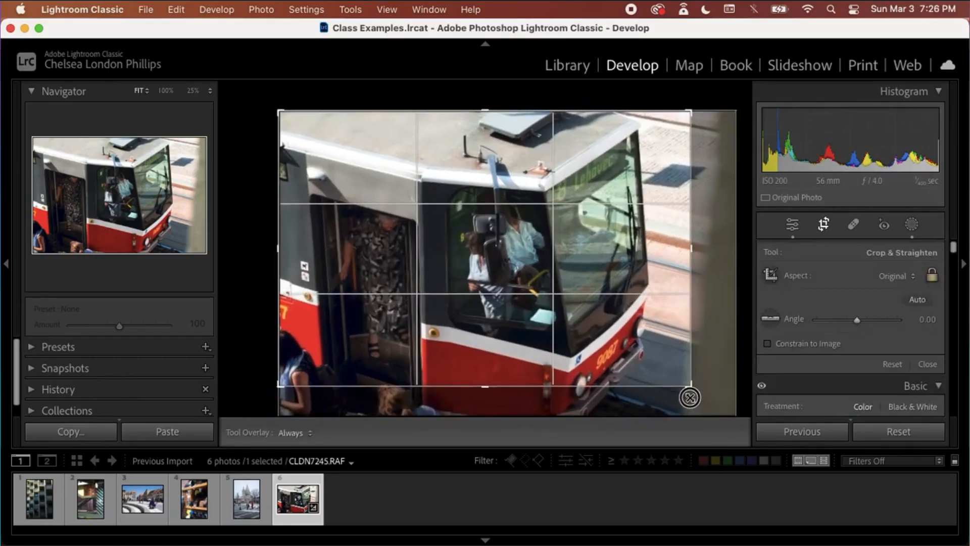
mouse_move(589, 352)
left_mouse_down()
mouse_move(589, 342)
mouse_move(516, 342)
mouse_move(520, 359)
mouse_move(580, 342)
mouse_move(587, 374)
mouse_move(595, 356)
left_mouse_up()
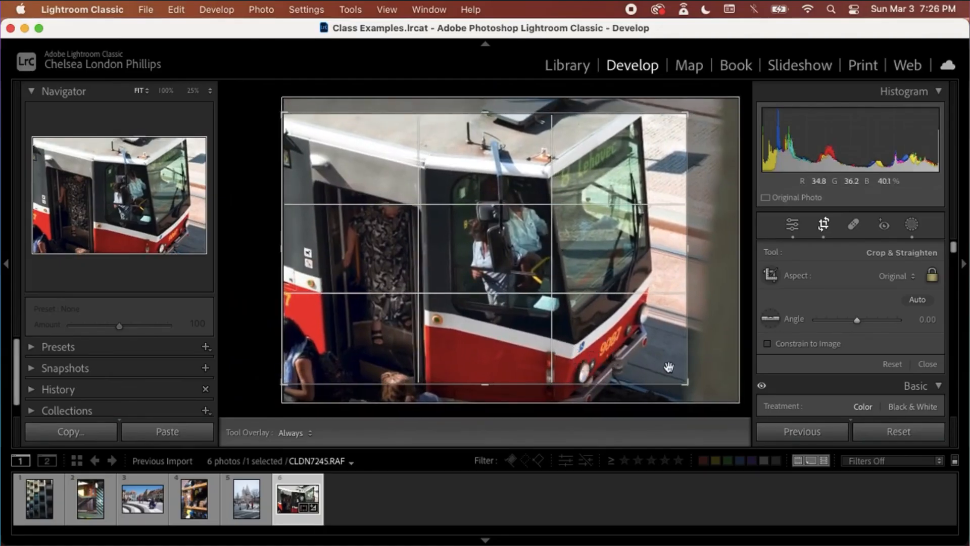
left_click_drag(624, 195, 624, 181)
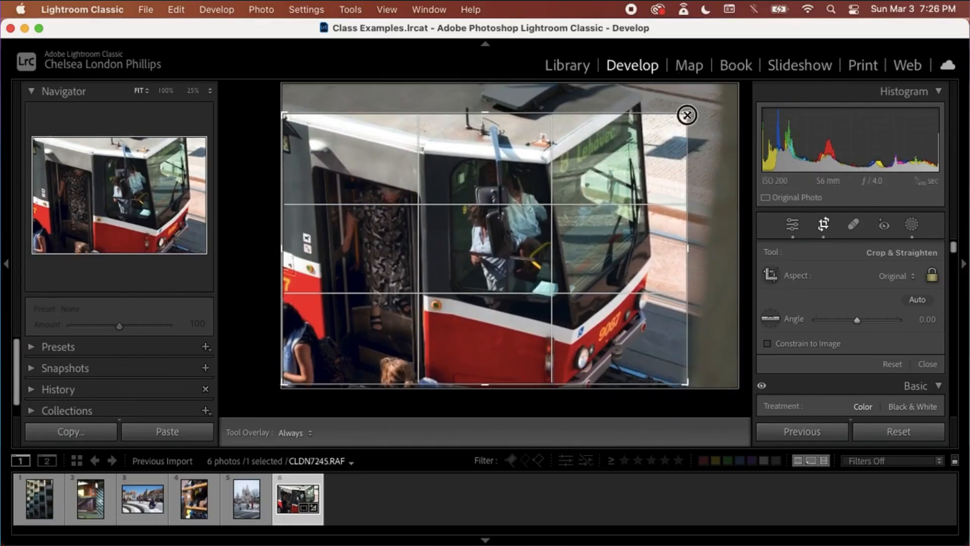
left_click_drag(687, 115, 692, 101)
left_click_drag(586, 201, 597, 190)
left_click_drag(703, 397, 704, 400)
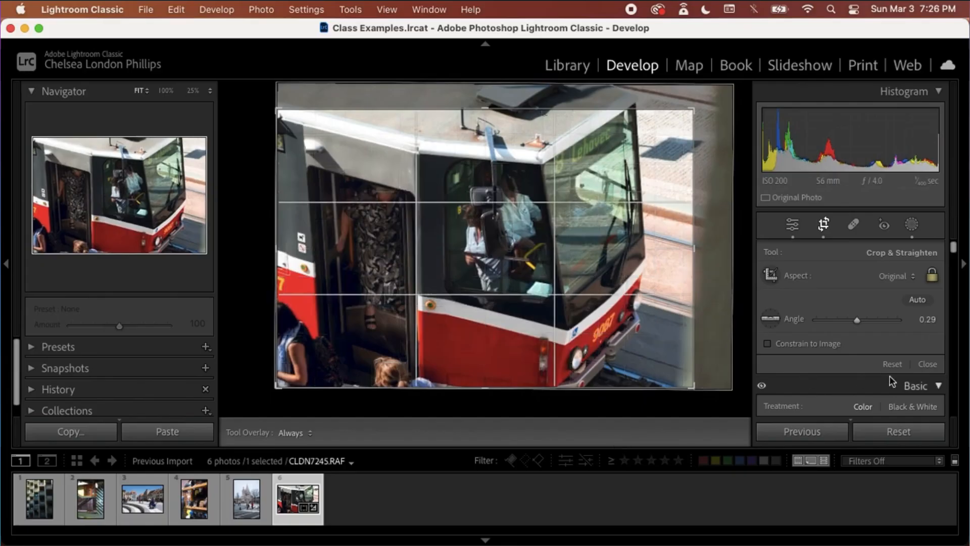
scroll(859, 349, "down", 1)
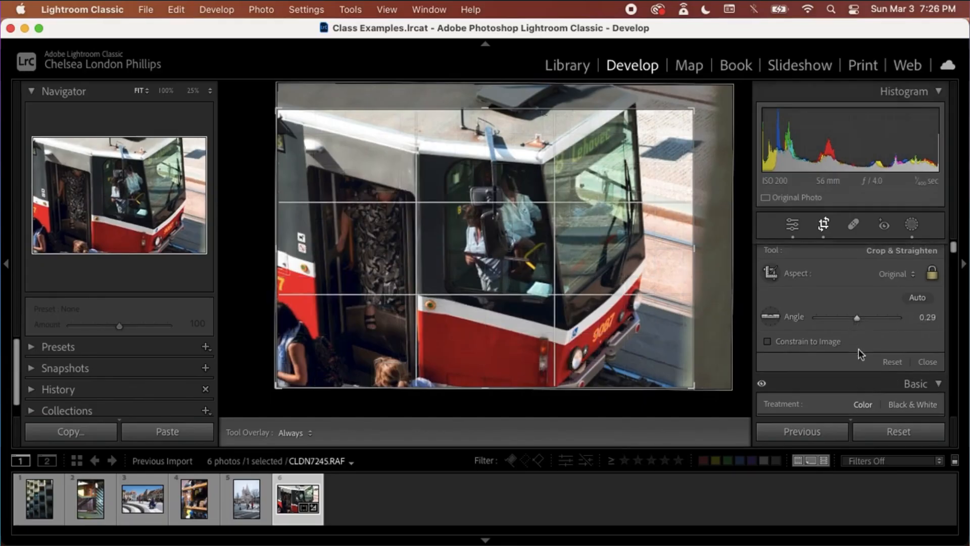
key("Return")
Step: Compare the cropped tram photo before and after the edits several times
scroll(858, 349, "down", 1)
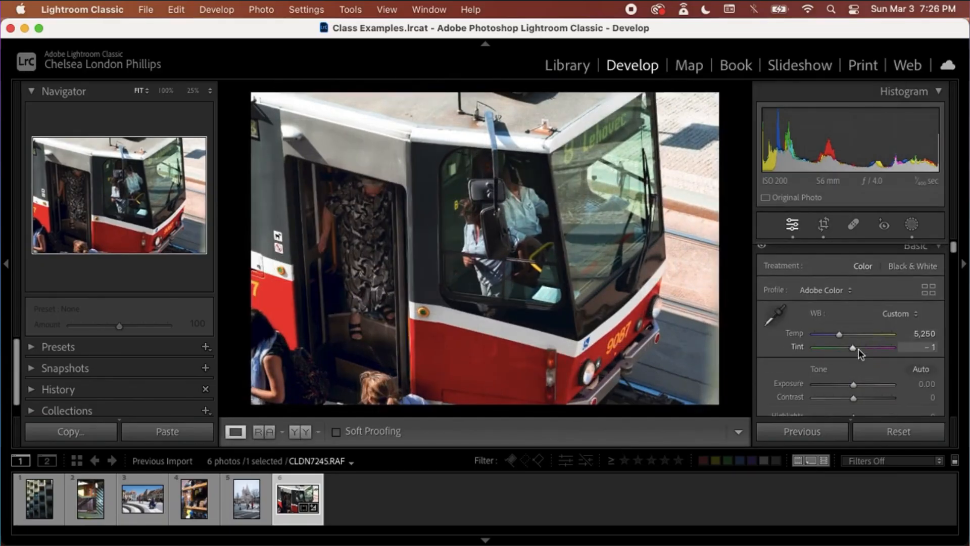
key("backslash")
key("backslash")
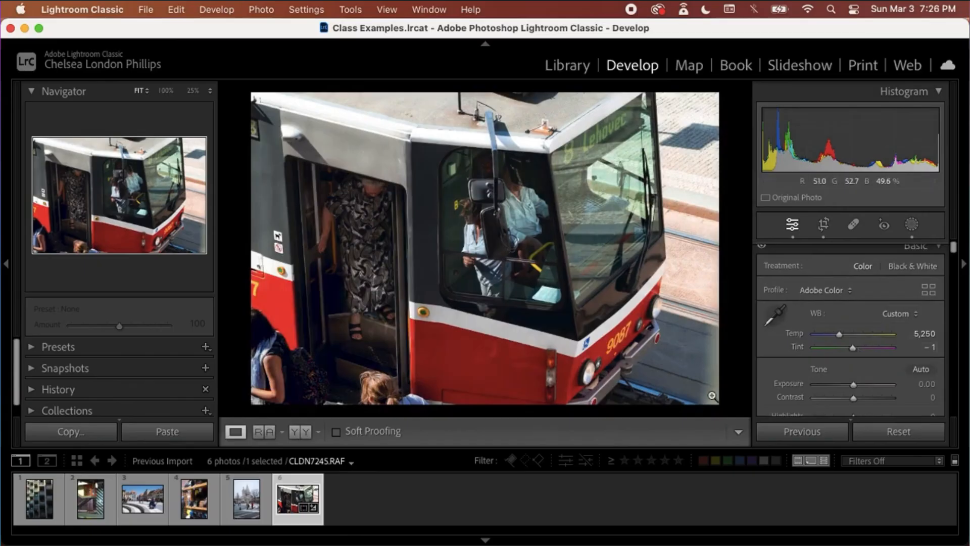
key("backslash")
key("backslash")
key("backslash")
key("backslash")
key("backslash")
key("backslash")
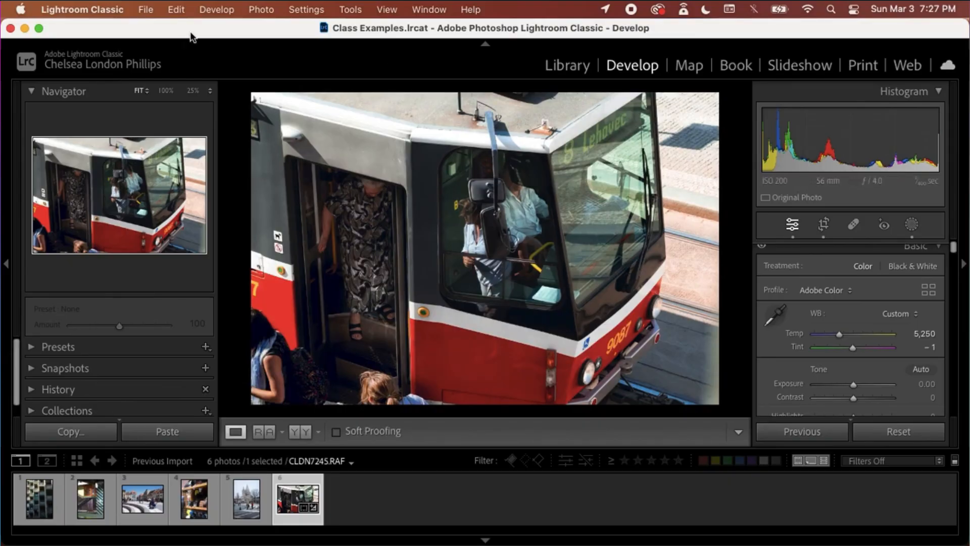
Step: Export the tram photo to the Desktop with the subfolder name Class test, keeping the JPEG format and 2,048-pixel long edge
left_click(146, 9)
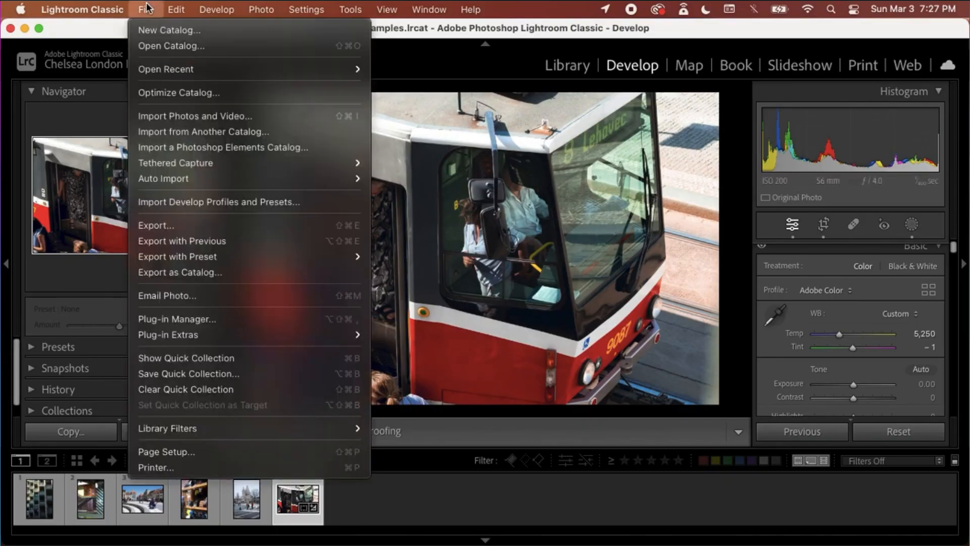
left_click(172, 224)
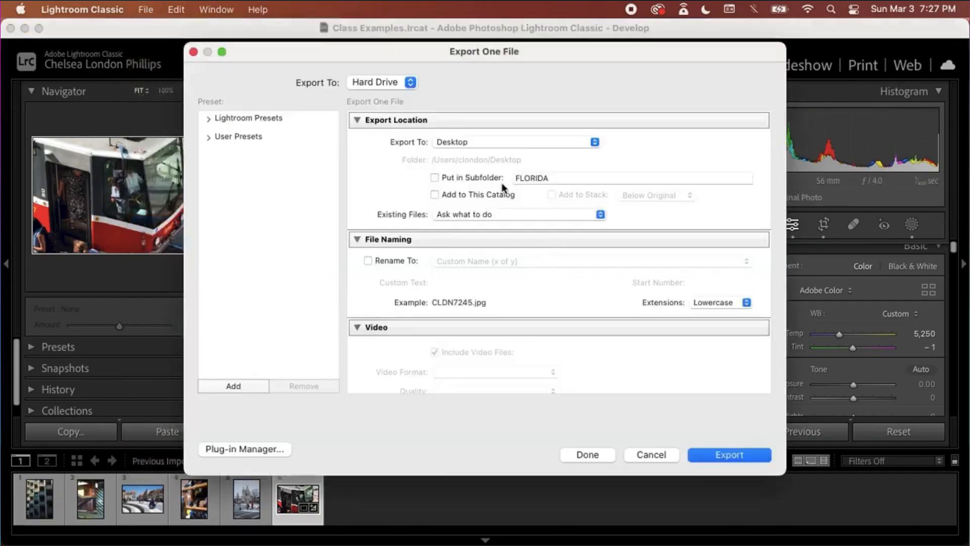
left_click(528, 178)
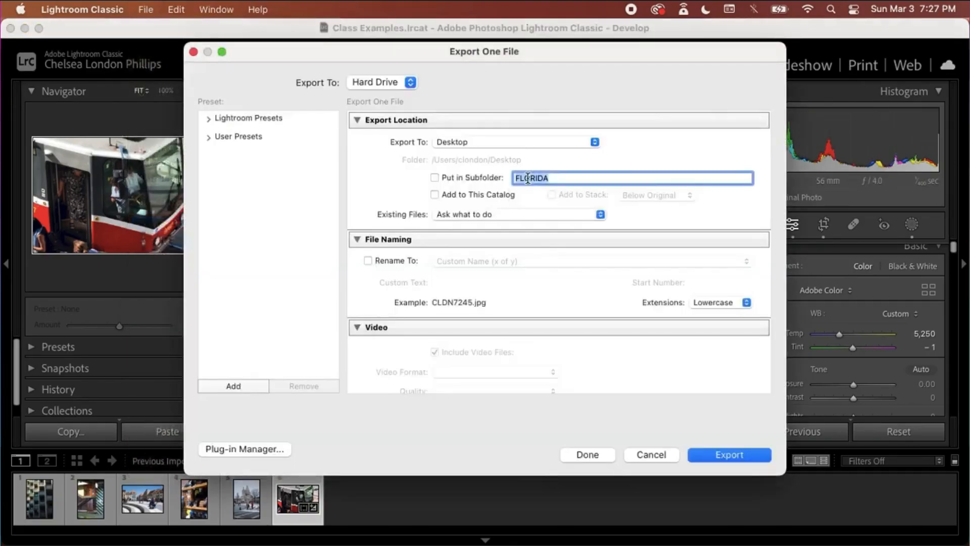
type("Class test")
scroll(469, 301, "down", 2)
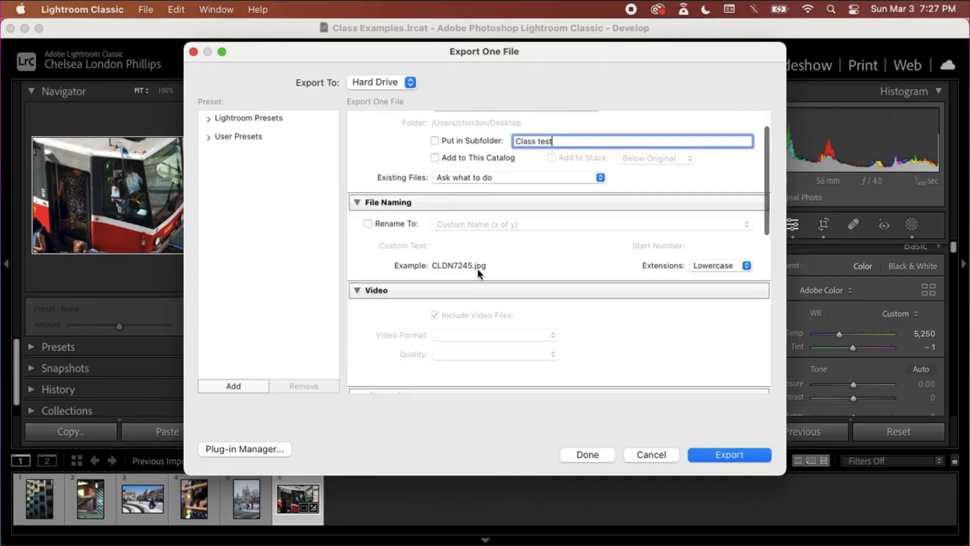
scroll(477, 268, "down", 10)
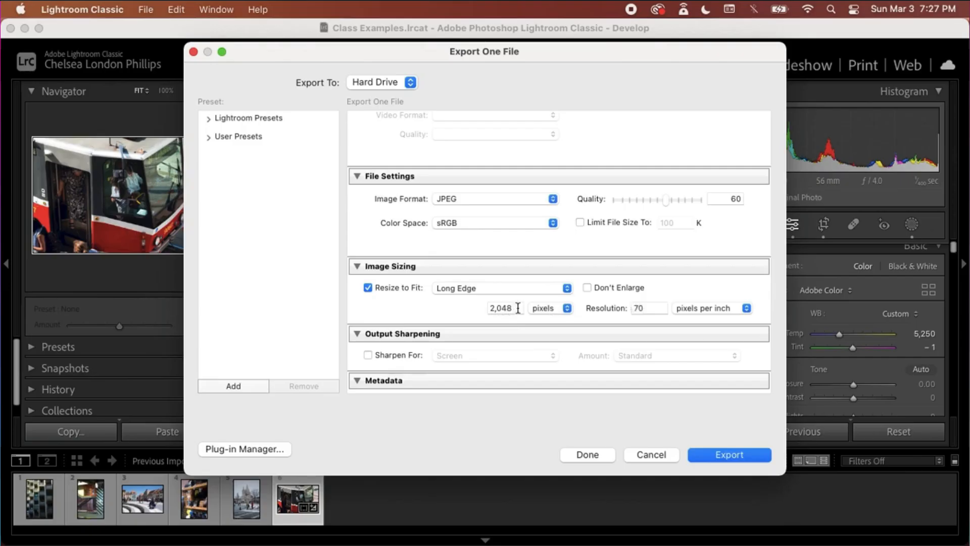
left_click(714, 456)
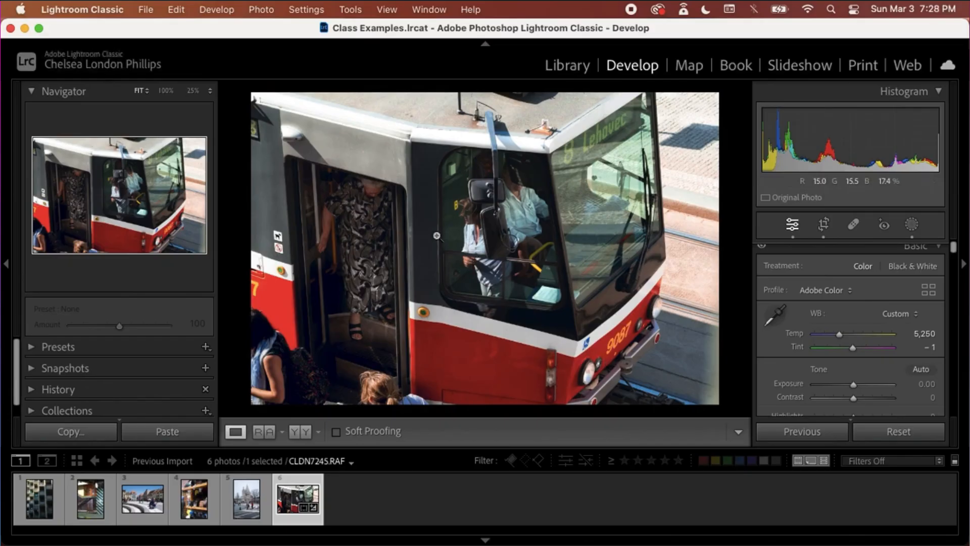
Step: Copy all of the tram photo's develop settings except masking
right_click(302, 488)
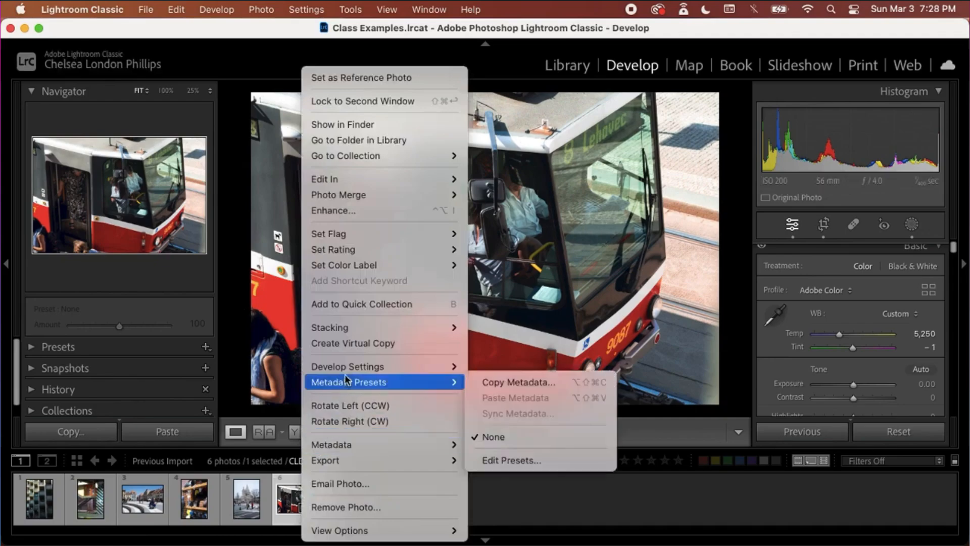
mouse_move(345, 367)
left_click(495, 359)
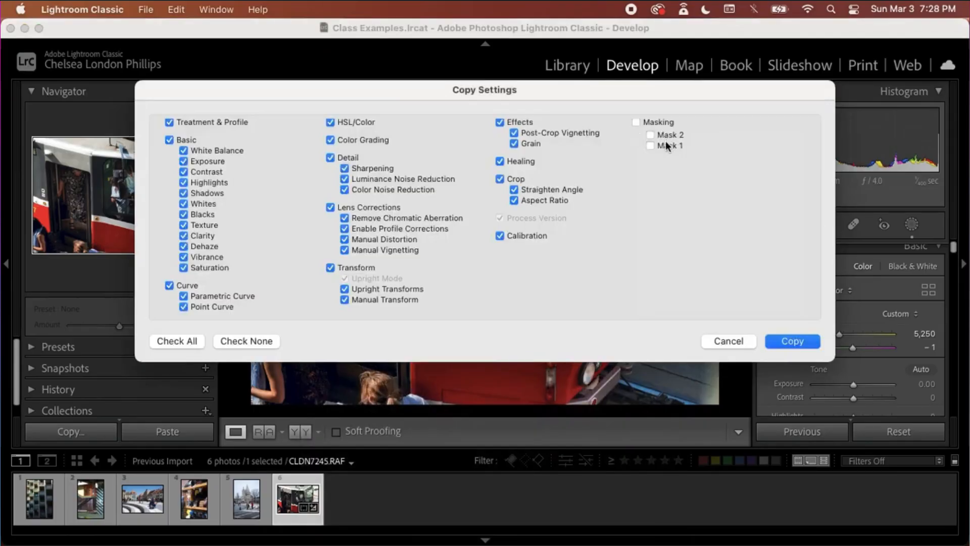
left_click(783, 341)
Step: Paste the copied develop settings onto the castle photo CLDN6335.RAF and compare it before and after
left_click(248, 499)
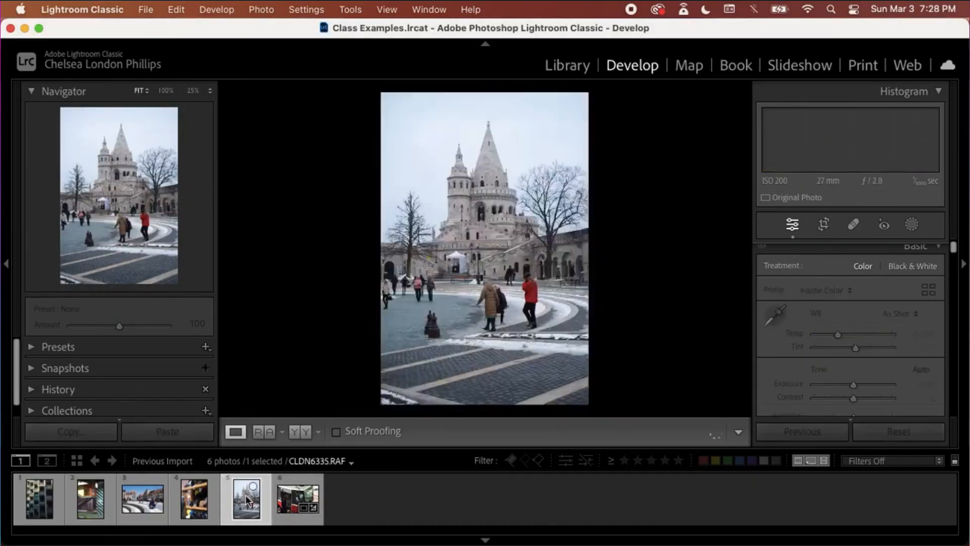
right_click(247, 500)
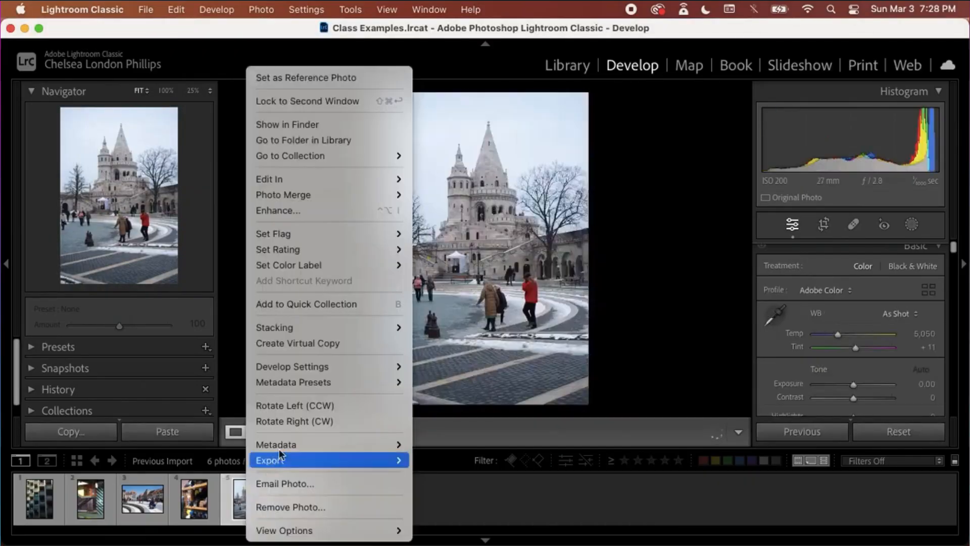
mouse_move(320, 367)
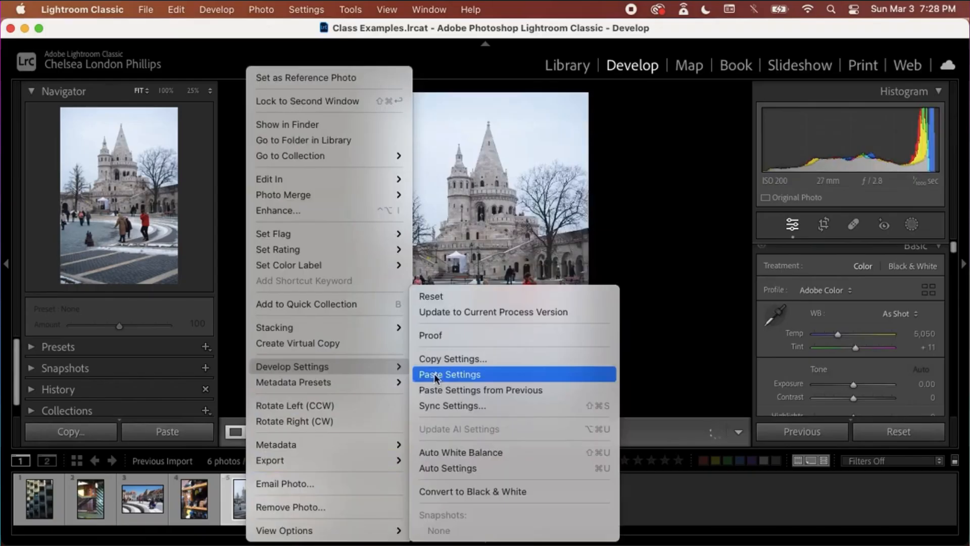
left_click(434, 374)
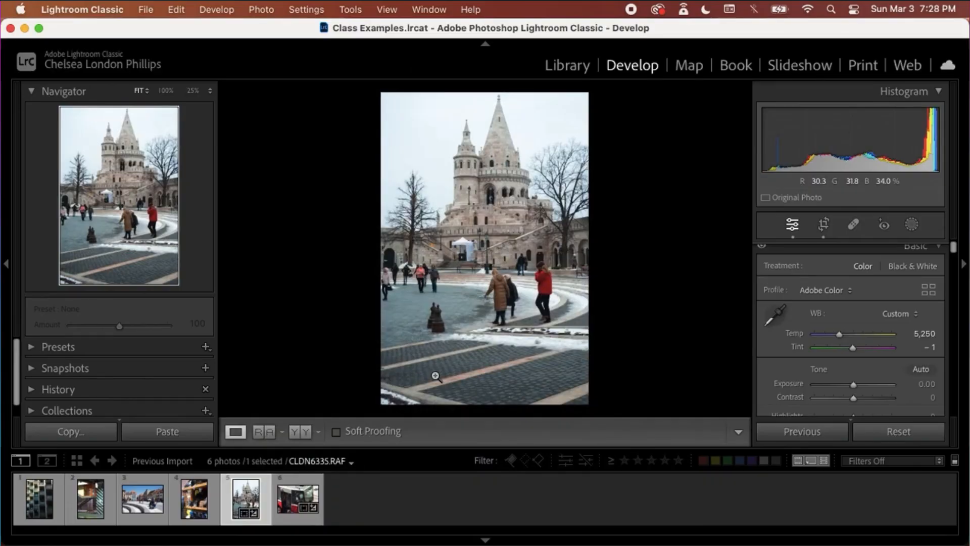
key("backslash")
key("backslash")
Step: Return to the tram photo, switch to the castle photo open for editing in Photos, and expand its Light options
key("Right")
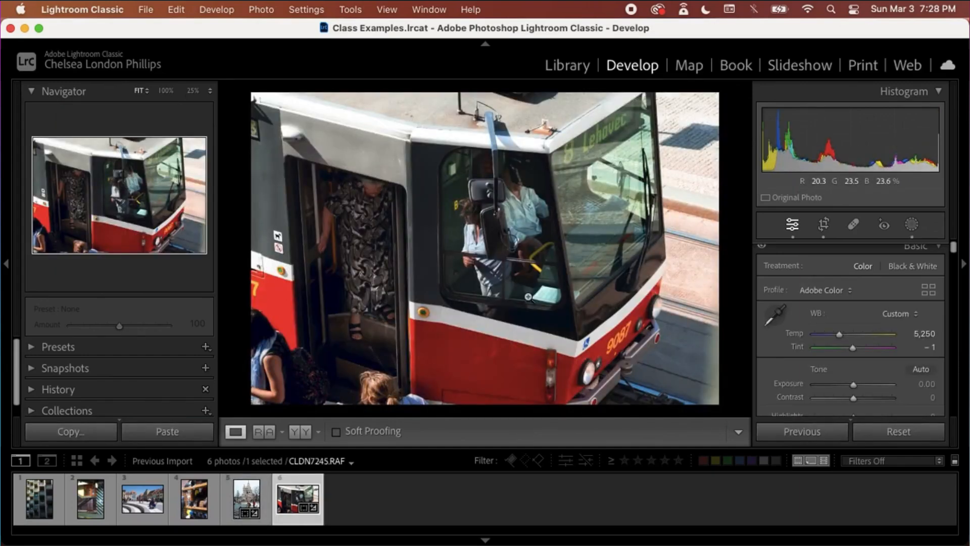
key("ctrl+Right")
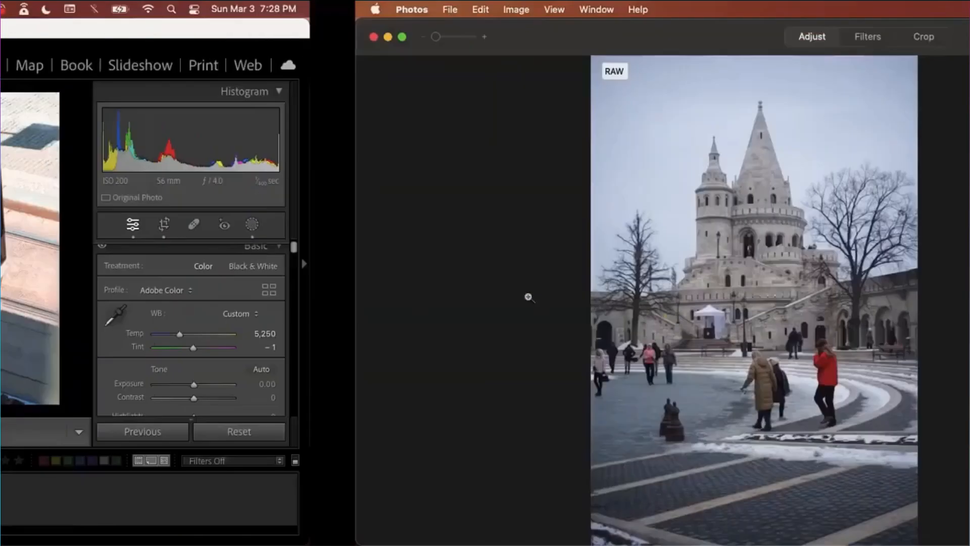
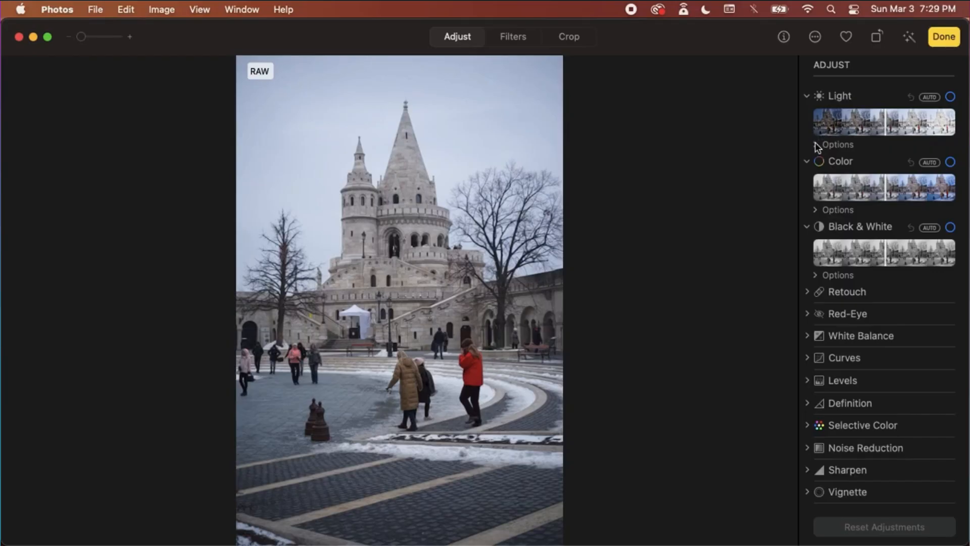
left_click(815, 145)
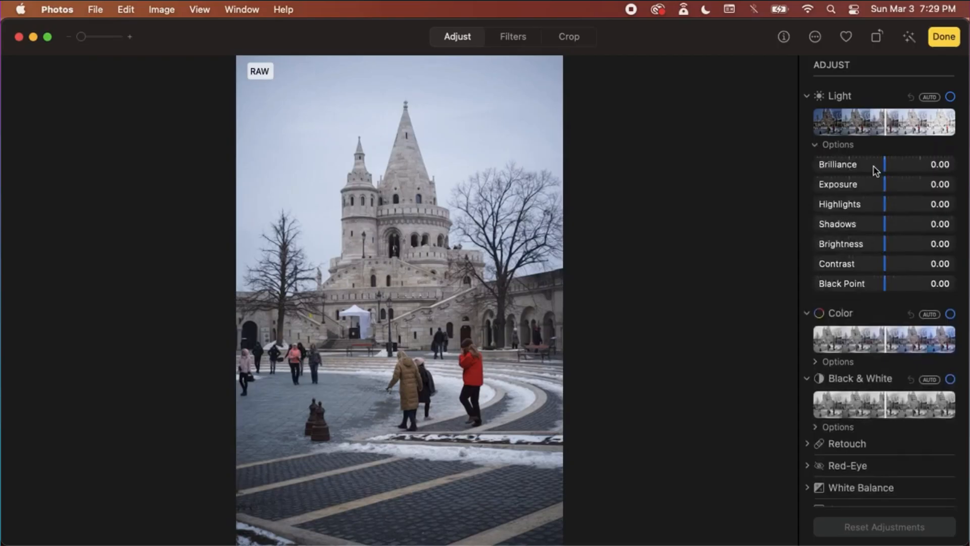
left_click(815, 144)
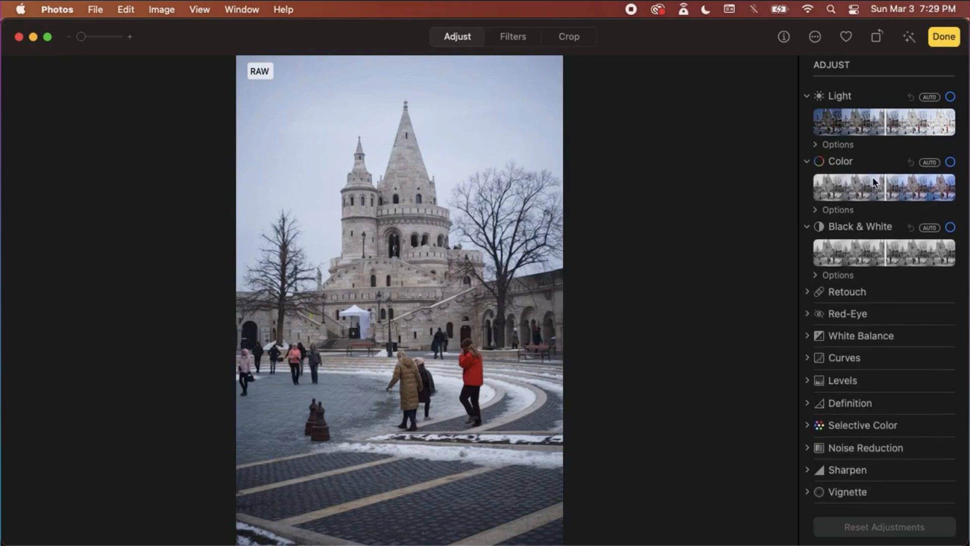
left_click(822, 145)
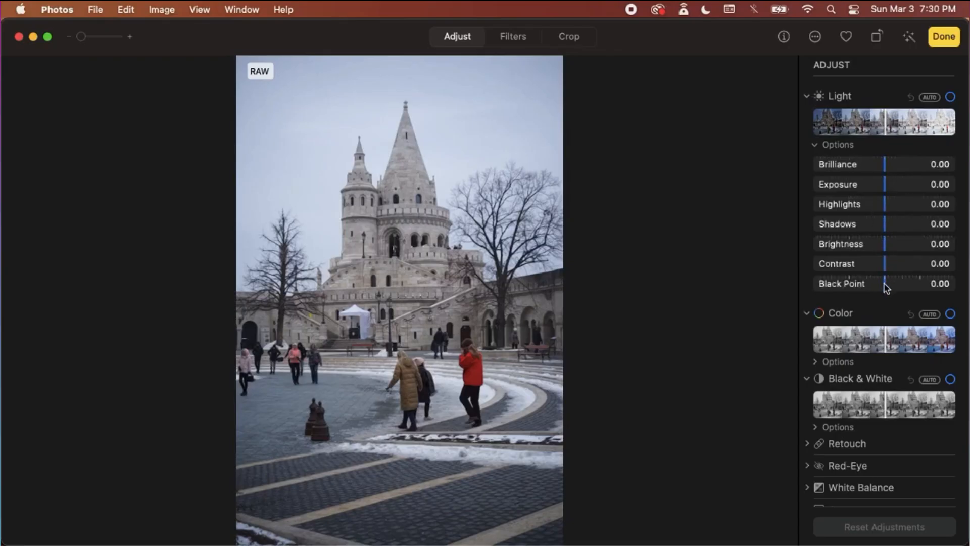
Step: Try the Black Point adjustment, leaving it at 0.00, and expand the Curves adjustment
mouse_move(885, 286)
left_mouse_down()
mouse_move(911, 286)
mouse_move(851, 286)
mouse_move(912, 286)
mouse_move(864, 289)
mouse_move(903, 293)
mouse_move(882, 292)
left_mouse_up()
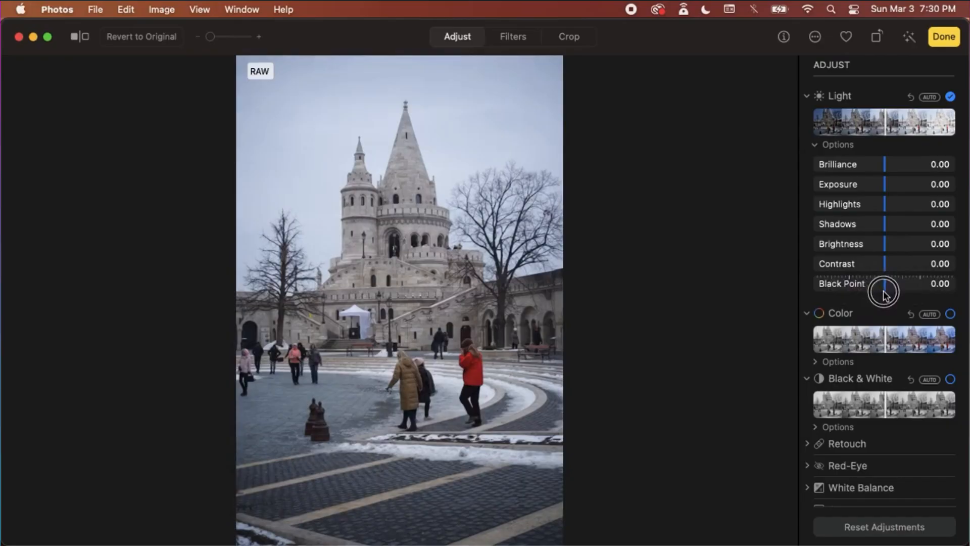
scroll(869, 358, "down", 5)
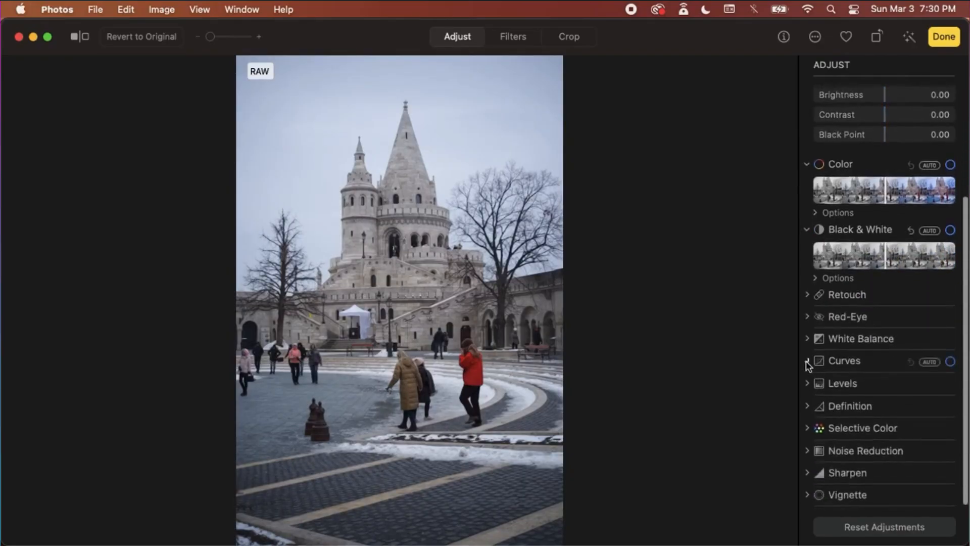
left_click(807, 362)
scroll(888, 426, "up", 5)
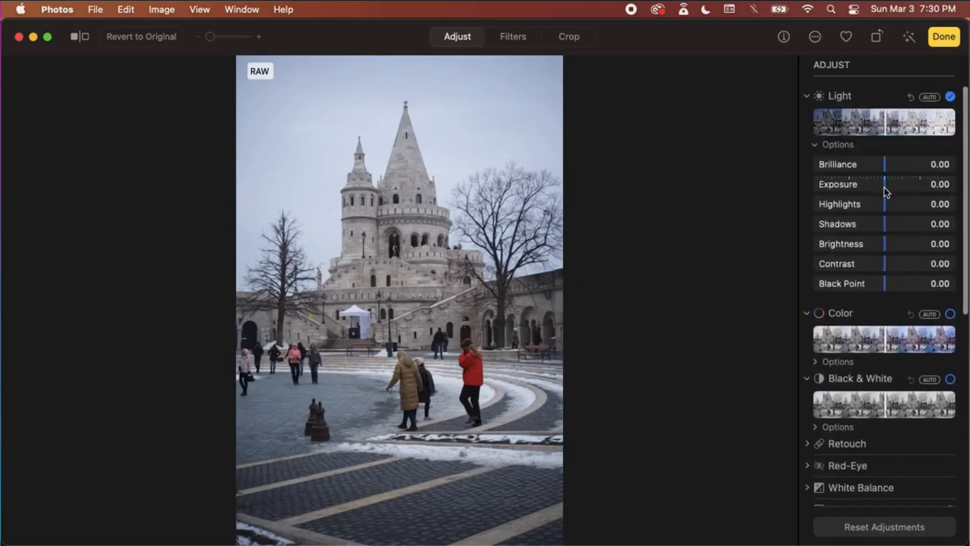
Step: Set the castle photo's Exposure to 0.05 and its Contrast to 0.16
left_click_drag(885, 187, 888, 189)
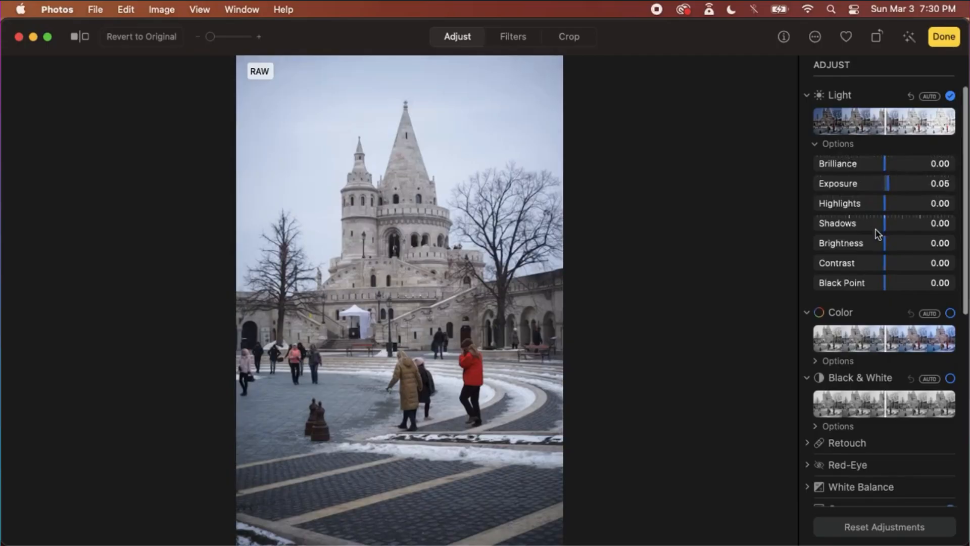
scroll(875, 229, "down", 3)
left_click_drag(887, 210, 895, 210)
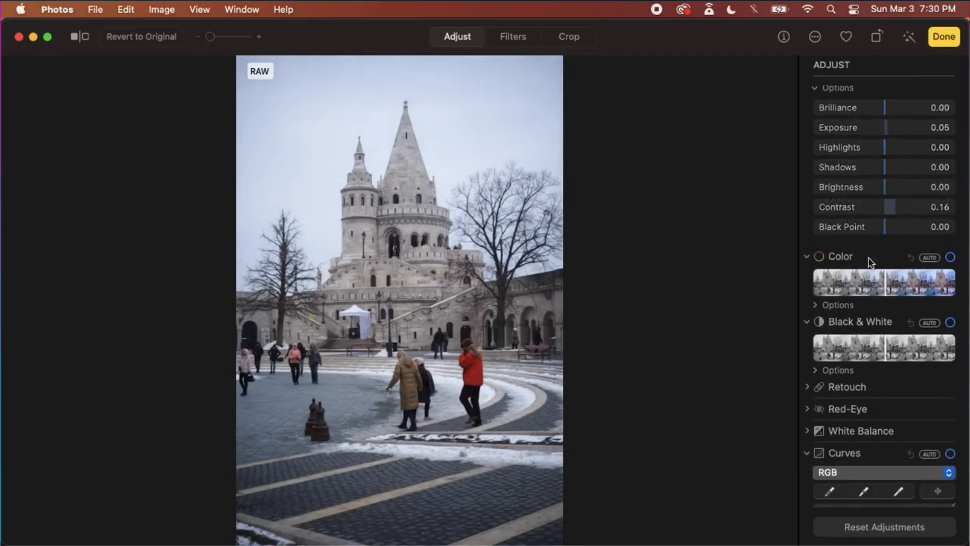
Step: Expand the Color options and look through the remaining adjustments below them
left_click(817, 305)
scroll(817, 309, "down", 4)
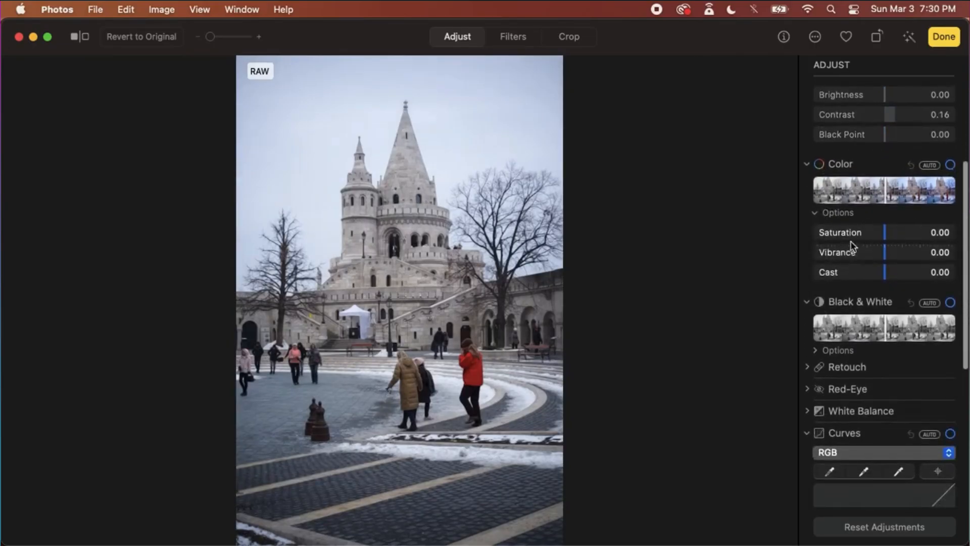
scroll(863, 308, "down", 10)
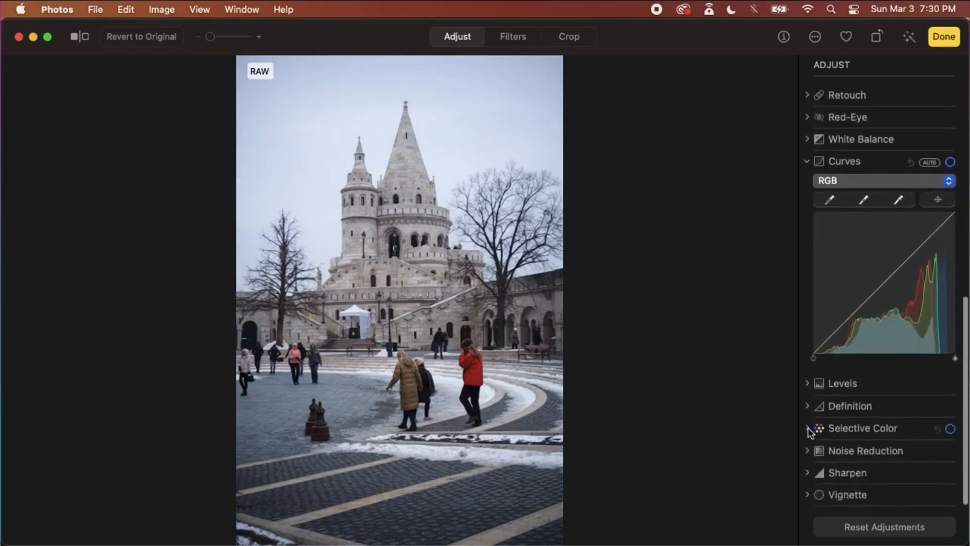
Step: Sample the red coat in Selective Color and set its hue to 18.49, saturation to -0.94 and luminance to -9.33
left_click(807, 427)
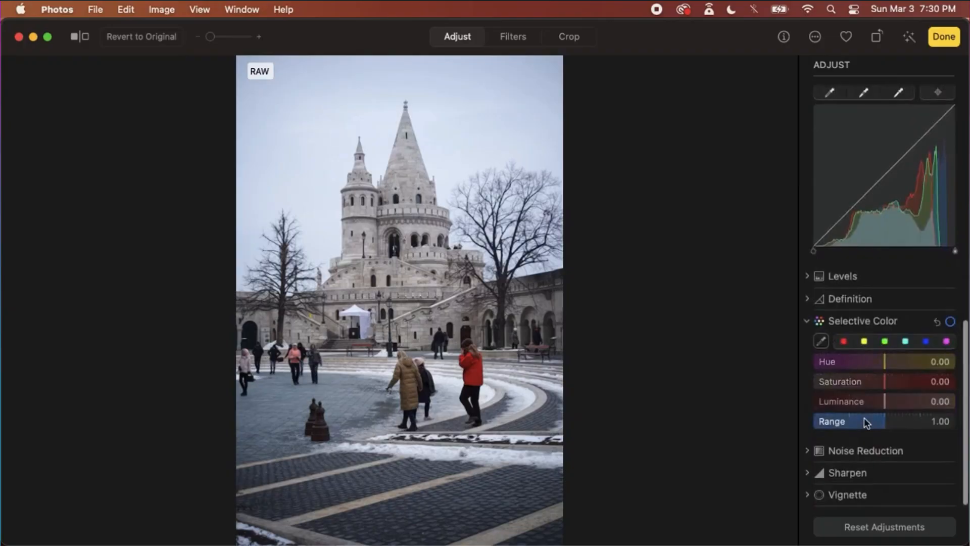
left_click(821, 341)
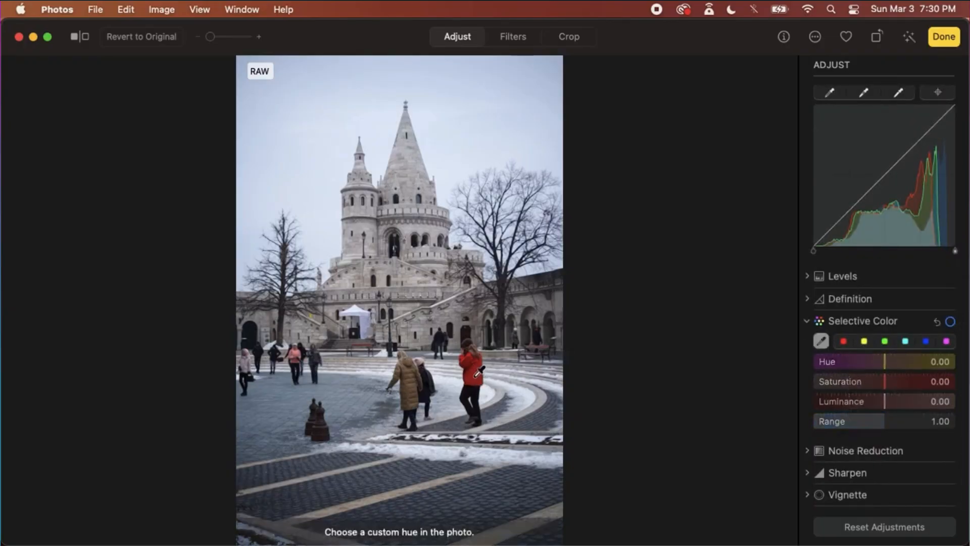
left_click(474, 375)
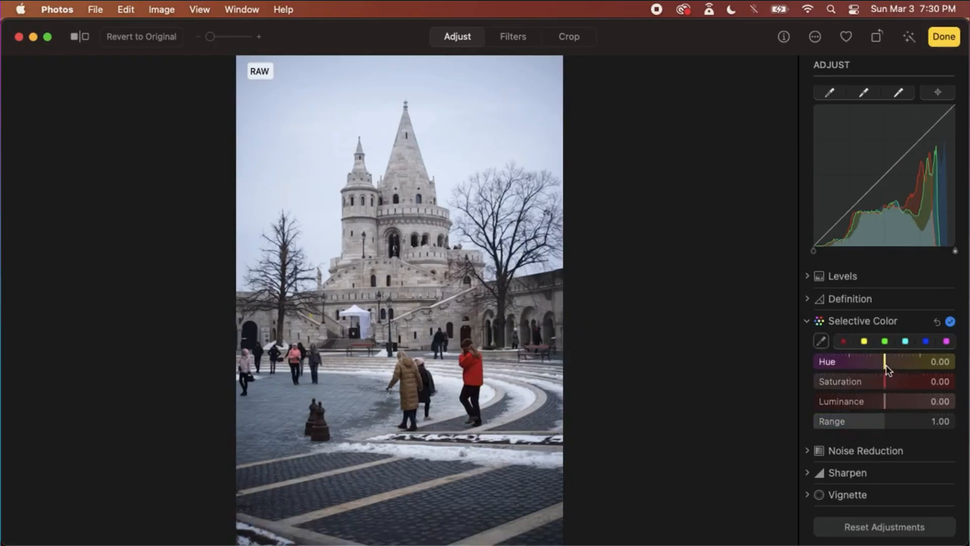
mouse_move(884, 363)
left_mouse_down()
mouse_move(865, 372)
mouse_move(905, 372)
mouse_move(865, 386)
mouse_move(901, 405)
mouse_move(875, 412)
mouse_move(902, 420)
mouse_move(883, 430)
left_mouse_up()
Step: Shape the RGB curve into a gentle S, raising a highlight point and lowering a shadow point
scroll(866, 341, "up", 3)
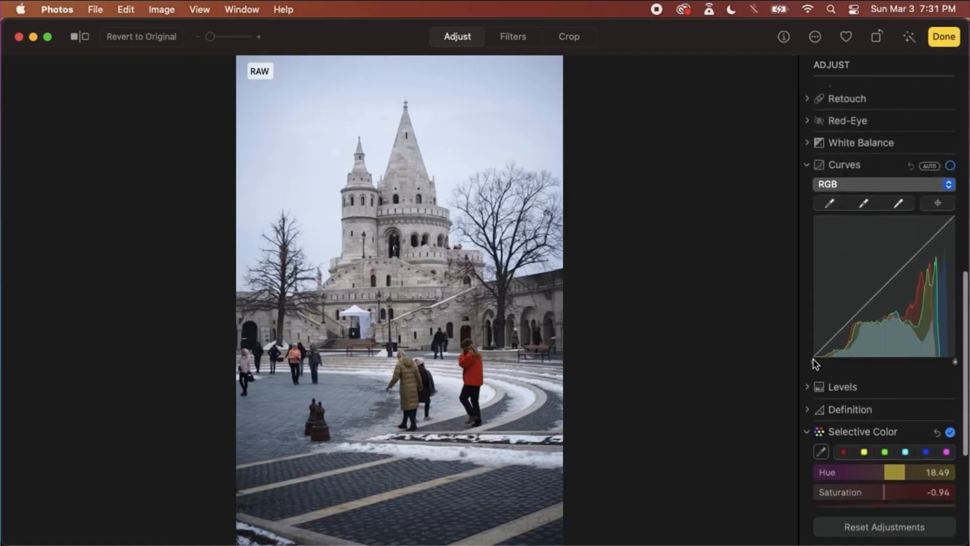
mouse_move(814, 362)
left_mouse_down()
mouse_move(814, 340)
mouse_move(815, 355)
mouse_move(816, 339)
mouse_move(825, 342)
mouse_move(813, 357)
left_mouse_up()
scroll(859, 303, "down", 2)
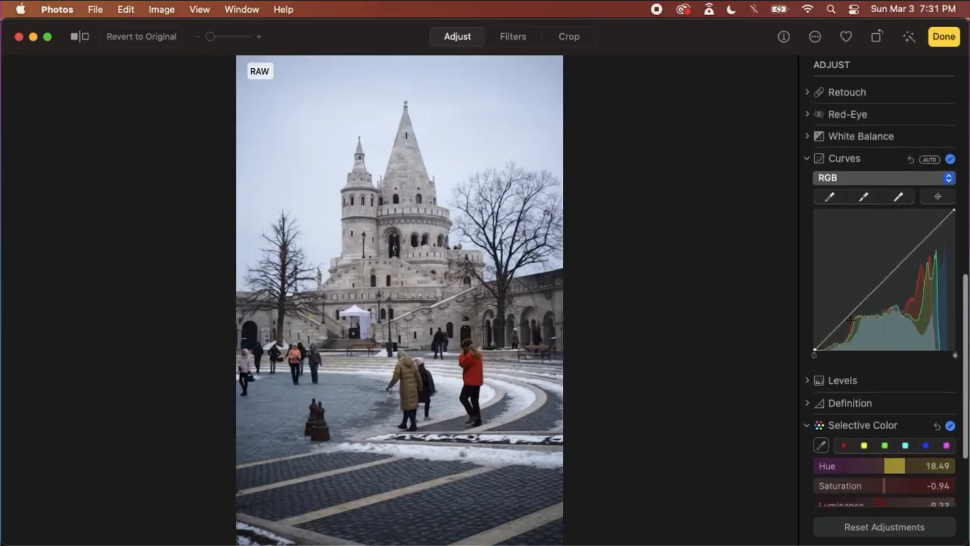
left_click_drag(919, 241, 913, 237)
left_click_drag(855, 303, 855, 310)
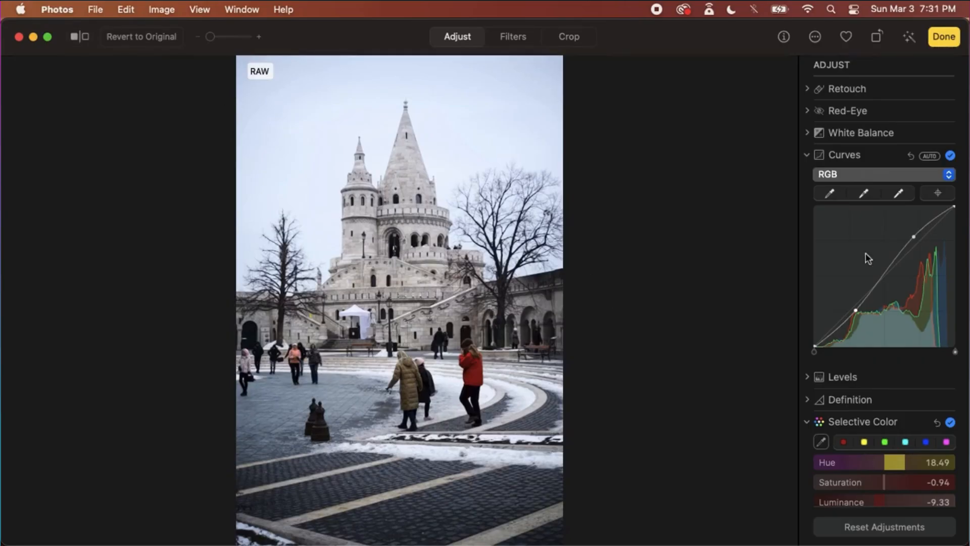
Step: Sample the snow in the foreground as the Neutral Gray reference for the castle photo's white balance
left_click(808, 134)
left_click(820, 153)
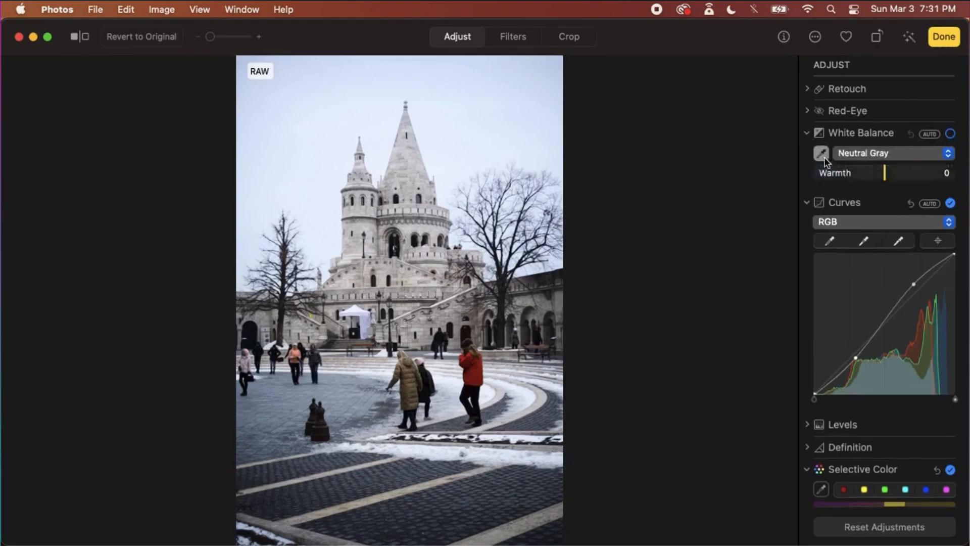
left_click(489, 453)
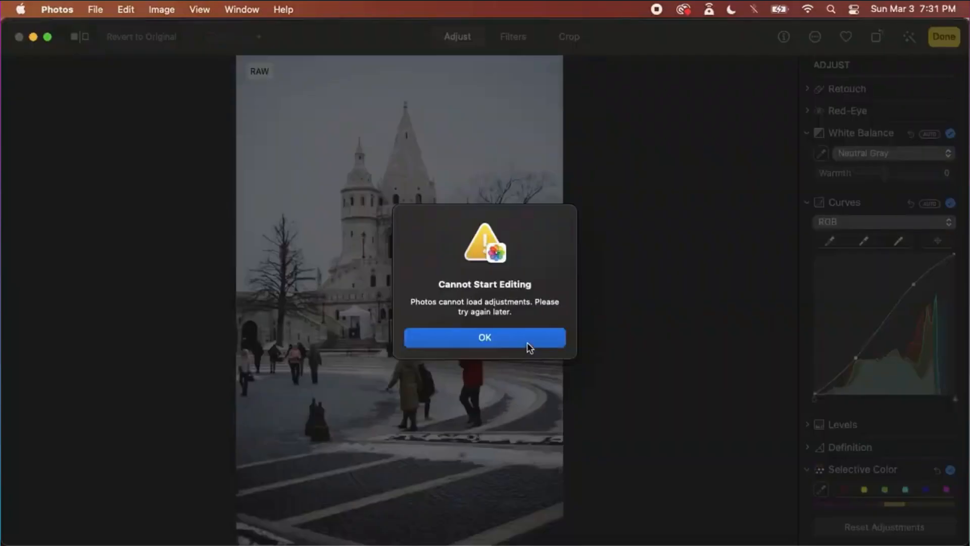
left_click(526, 339)
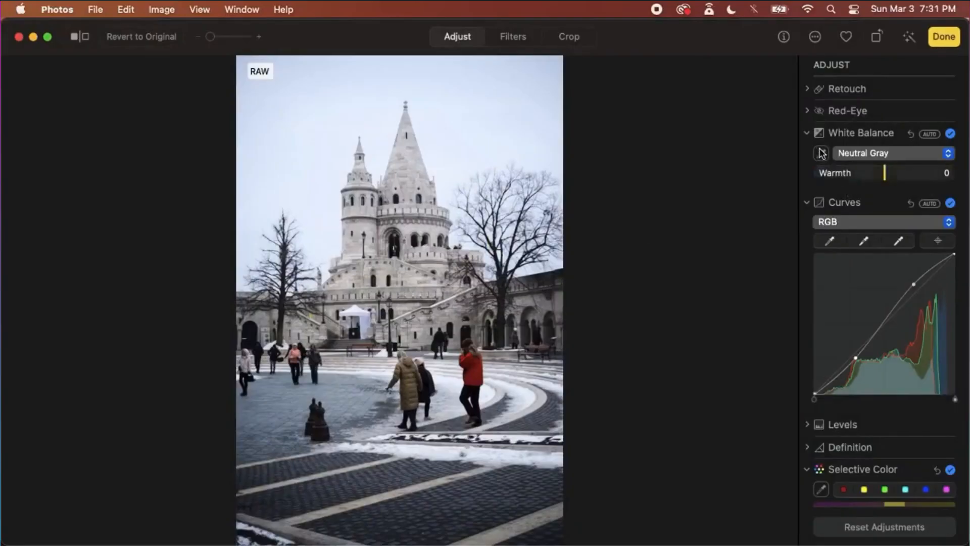
Step: Try a white balance Warmth of 8 on the castle photo and return it to 0
left_click_drag(885, 175, 888, 175)
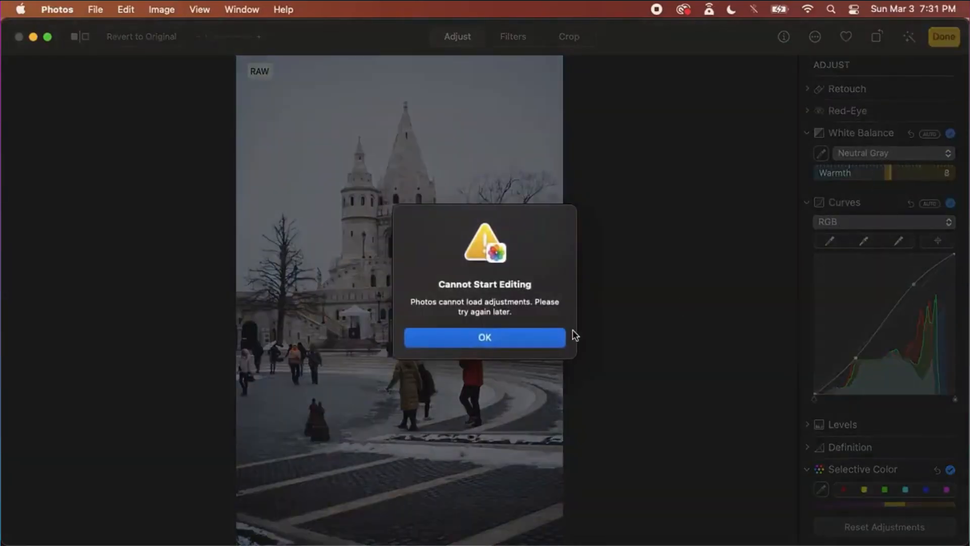
left_click(546, 344)
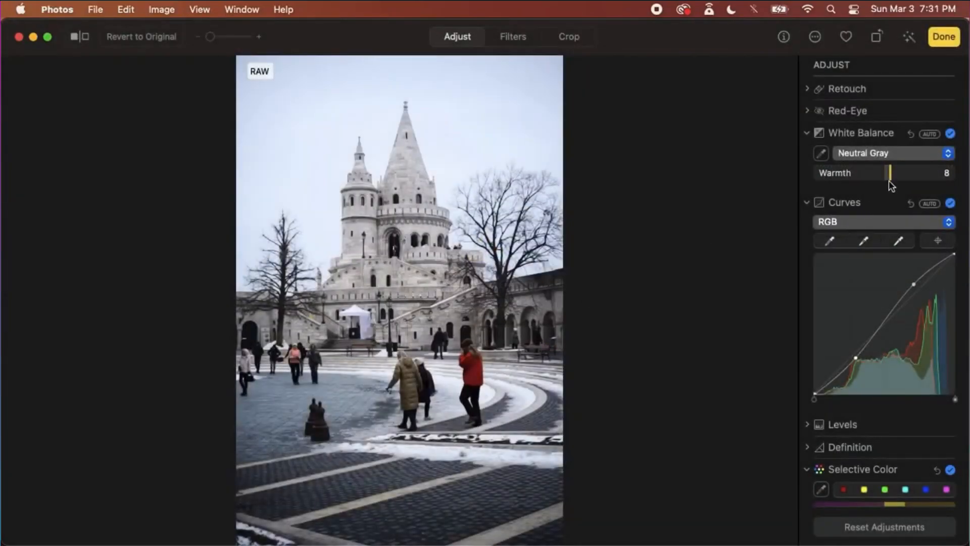
left_click_drag(890, 175, 883, 179)
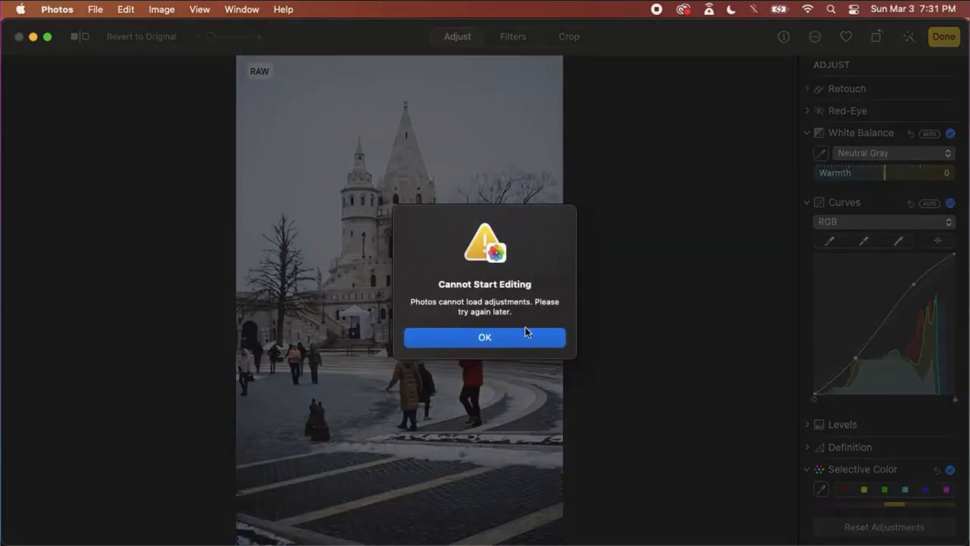
left_click(519, 344)
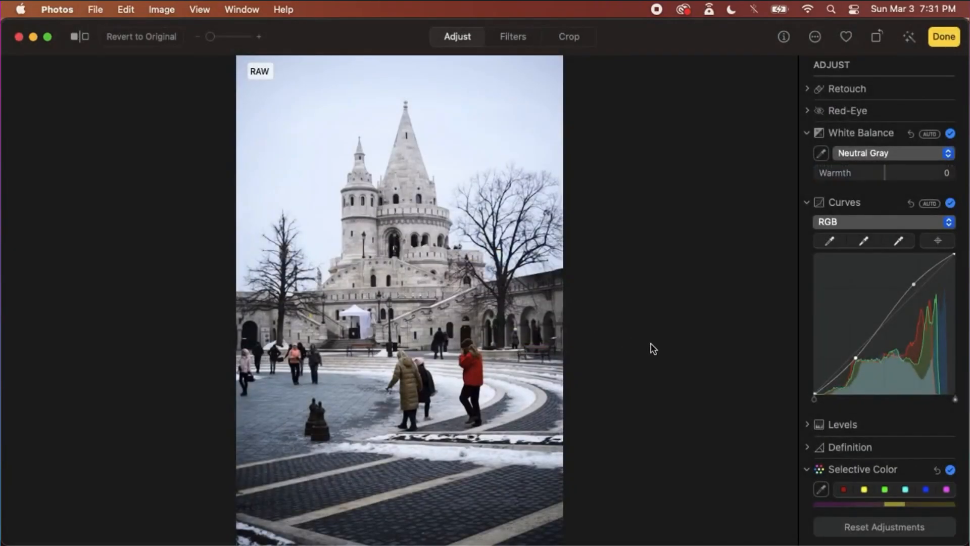
Step: Raise the castle photo's Color adjustment slightly, bringing Saturation to 0.03
scroll(889, 157, "up", 3)
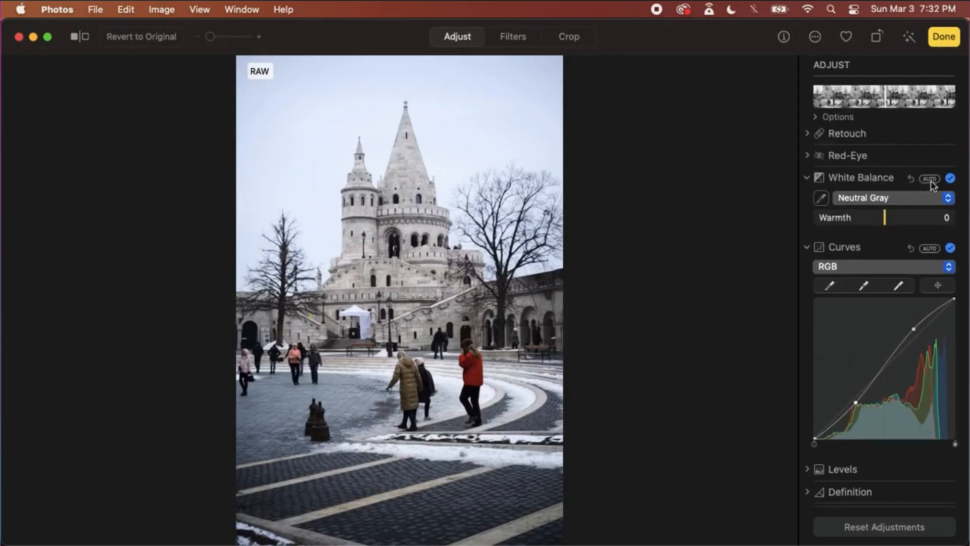
scroll(865, 245, "up", 5)
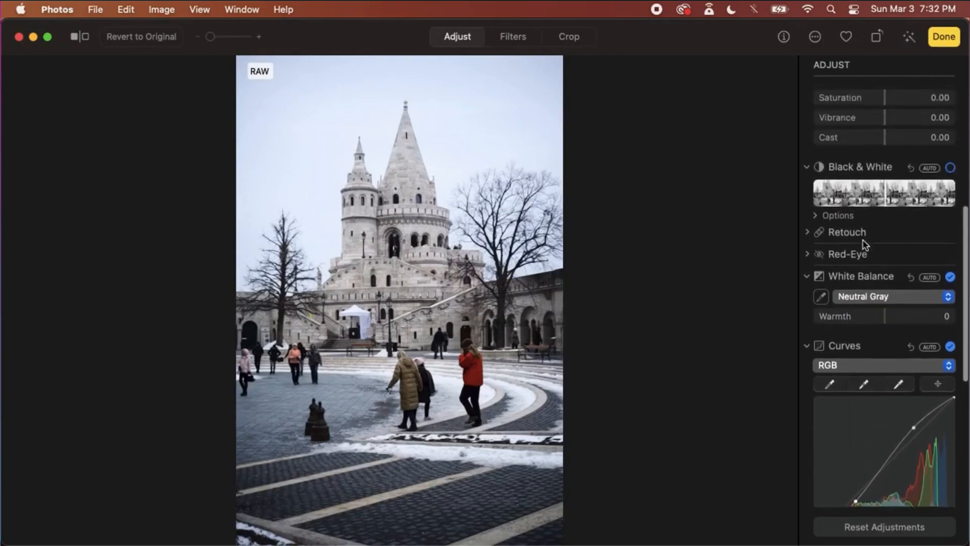
scroll(865, 244, "up", 1)
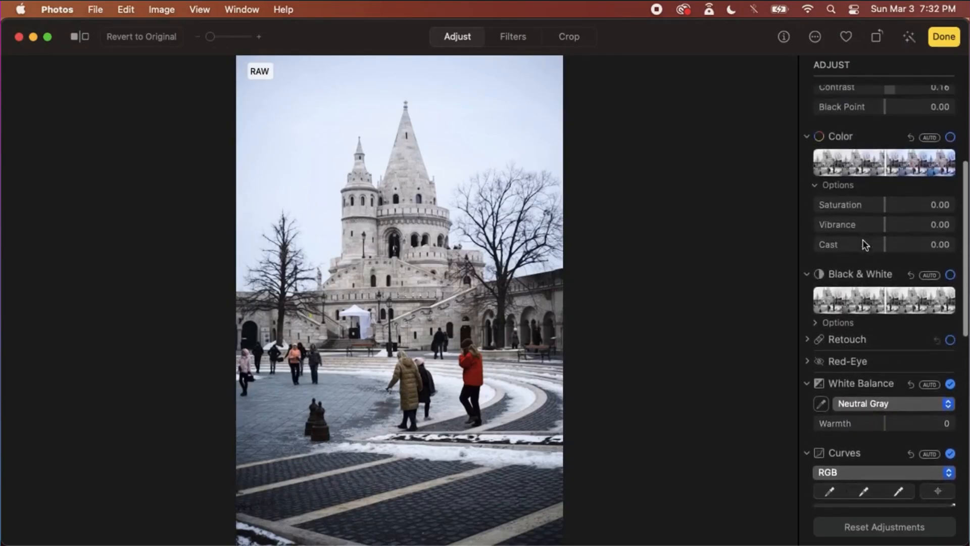
left_click(885, 166)
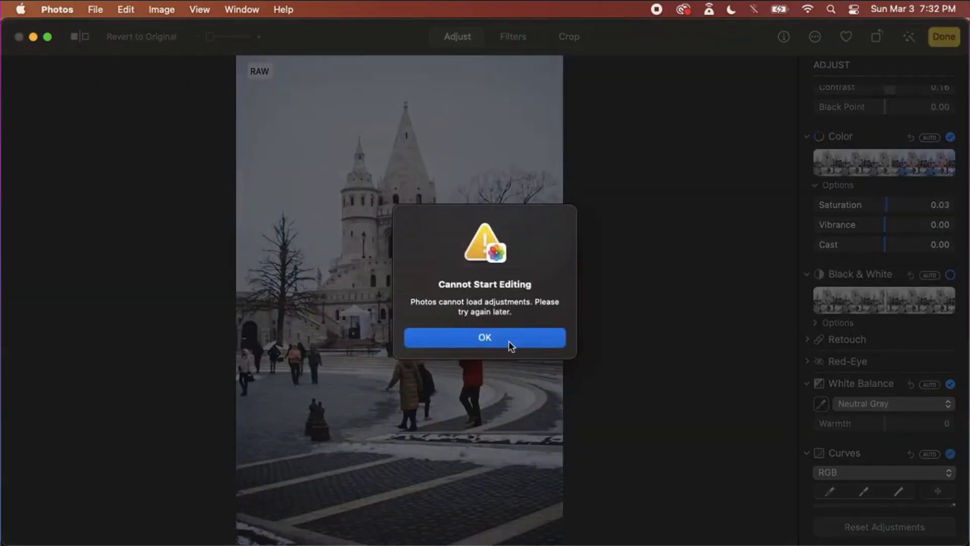
left_click(509, 345)
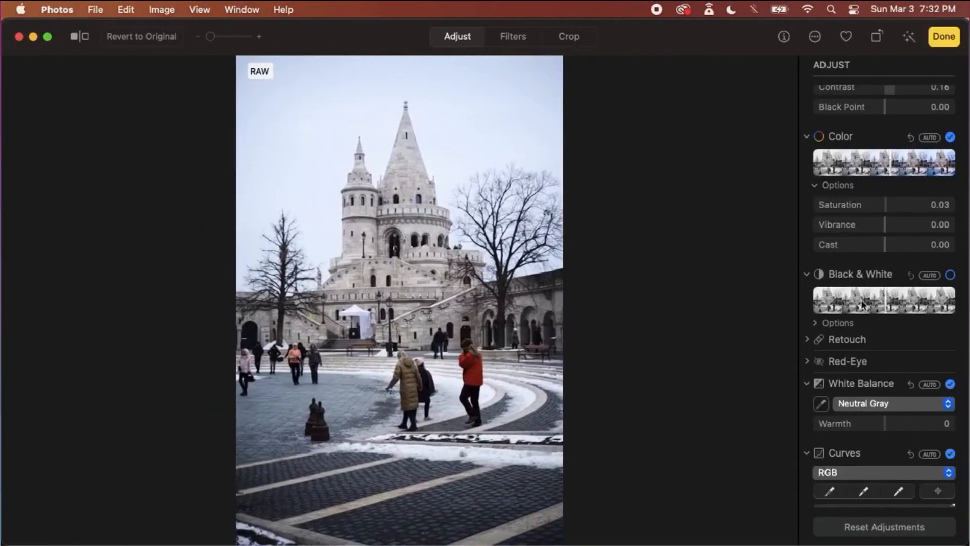
Step: Expand the Noise Reduction, Sharpen and Vignette adjustments to examine their options
scroll(862, 304, "down", 10)
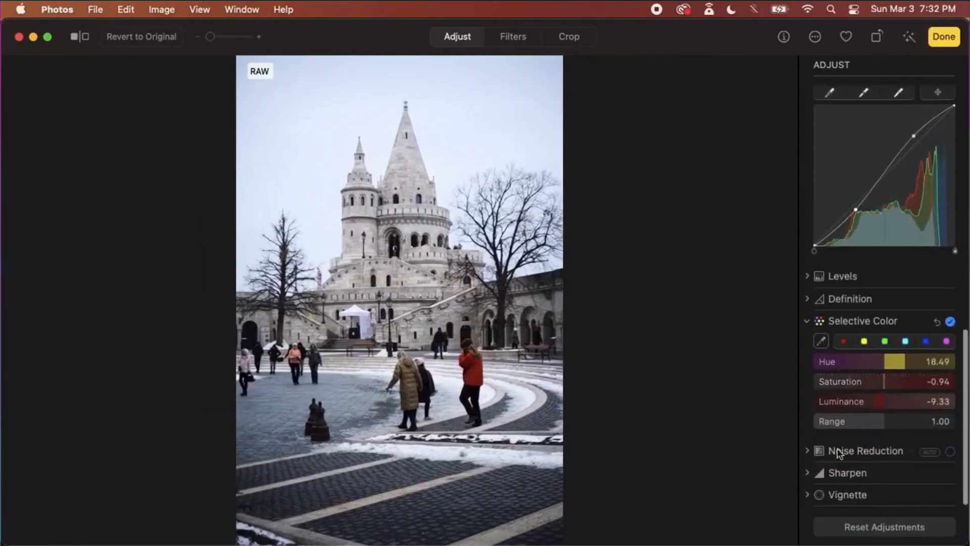
left_click(807, 454)
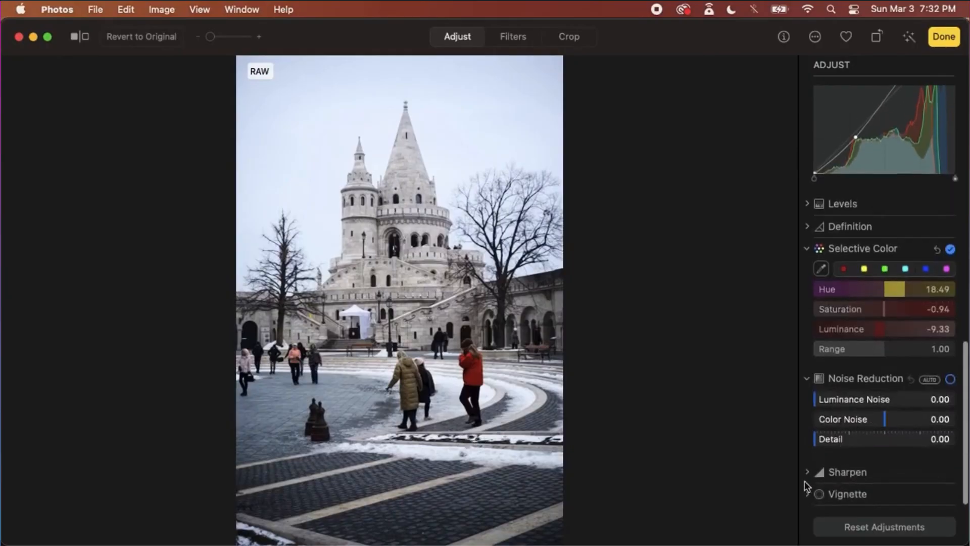
left_click(807, 472)
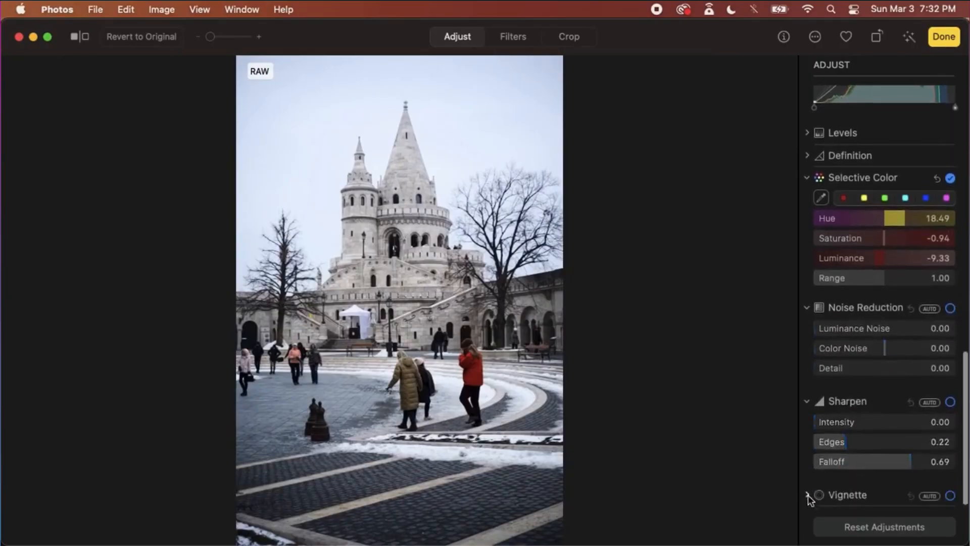
left_click(808, 495)
scroll(807, 495, "up", 15)
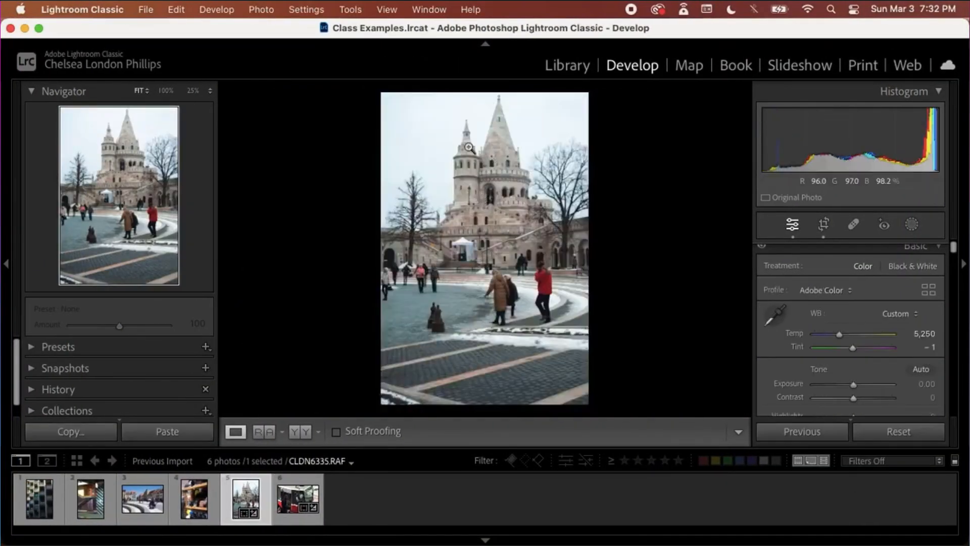
Step: Switch to Lightroom Classic and reset all develop settings on the castle photo
right_click(472, 188)
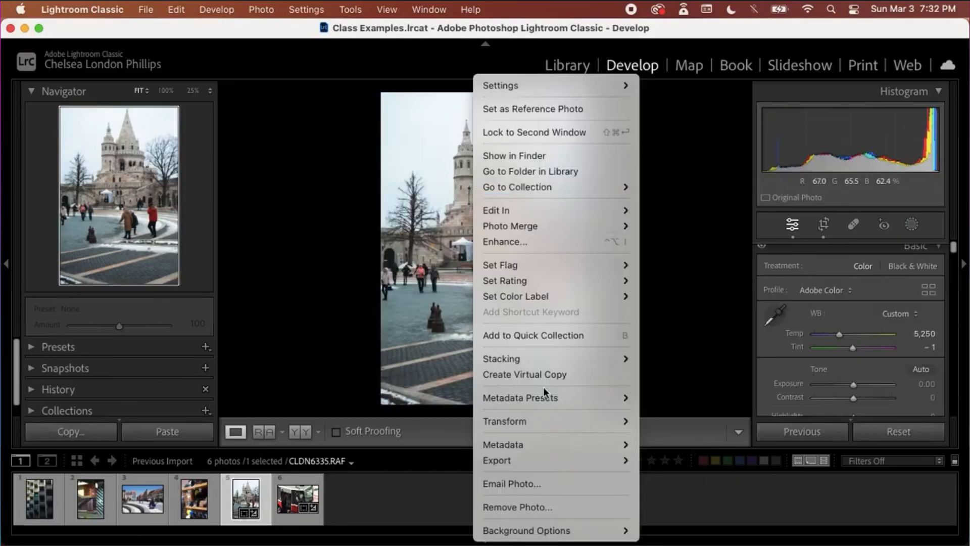
mouse_move(542, 445)
mouse_move(556, 86)
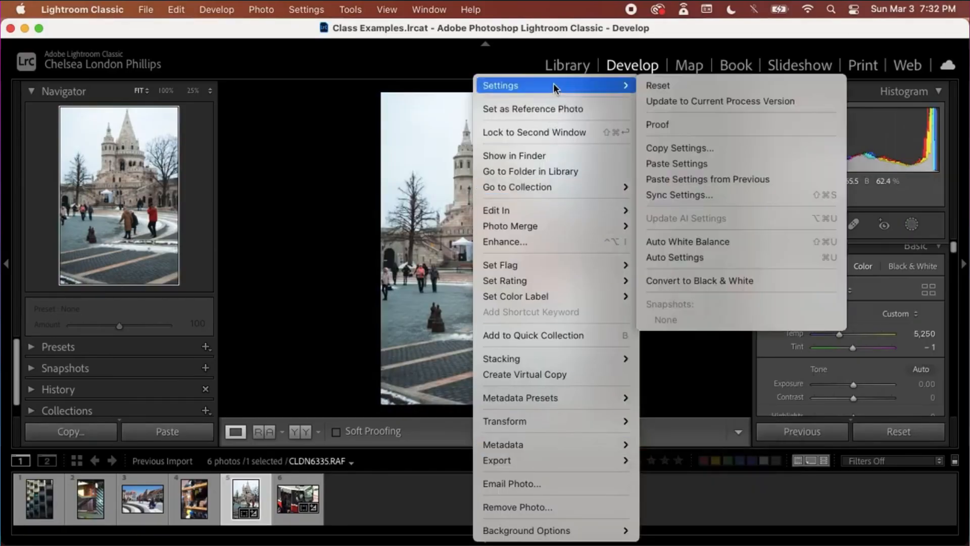
left_click(684, 80)
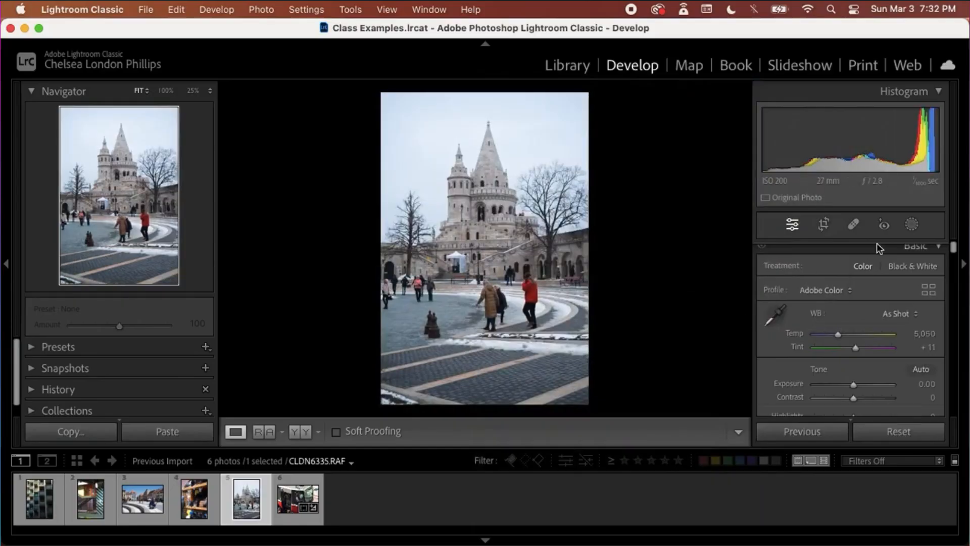
Step: Add a sky selection mask to the castle photo and look through its adjustment settings
left_click(912, 224)
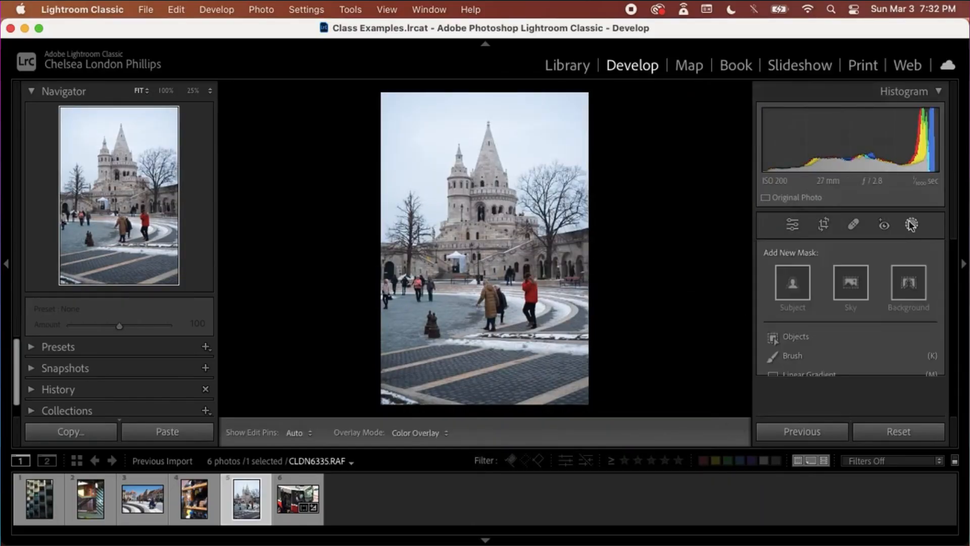
left_click(851, 282)
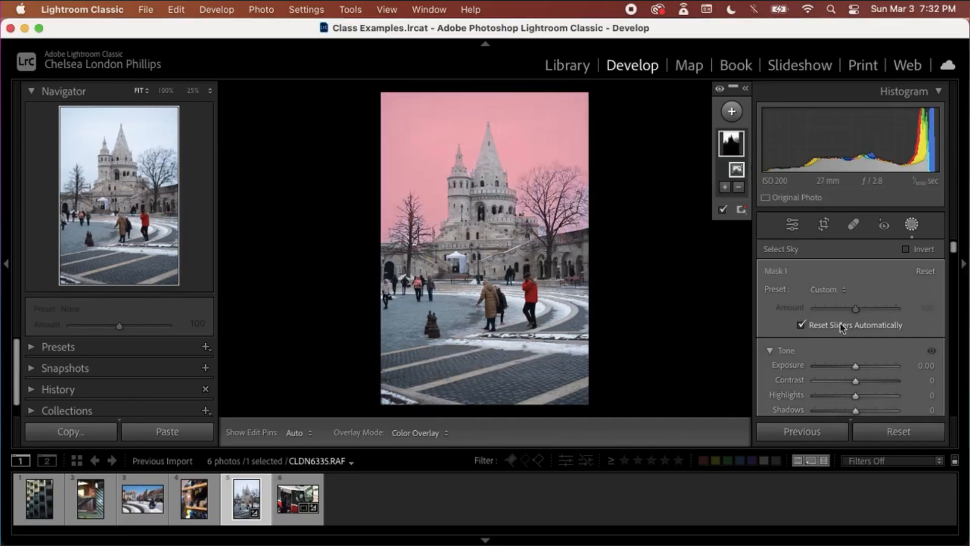
scroll(844, 349, "down", 5)
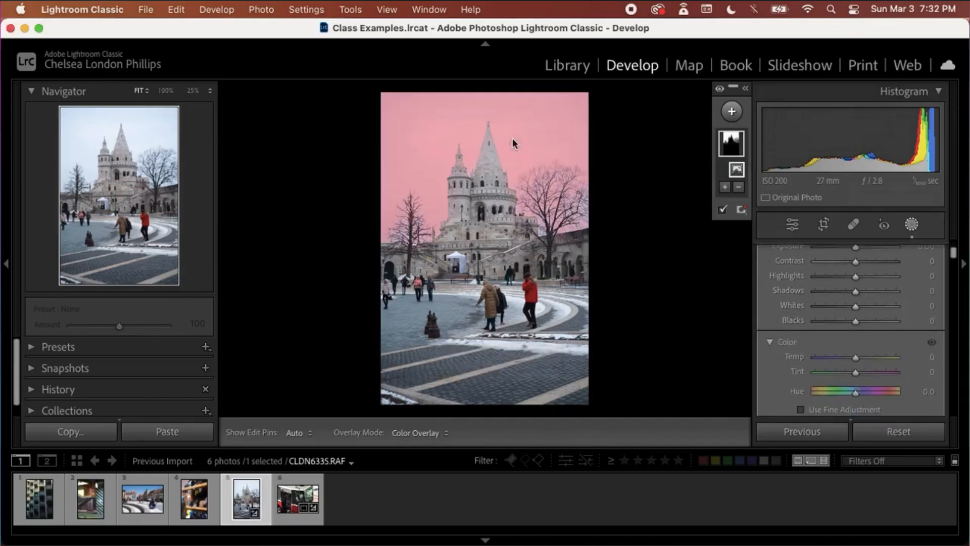
scroll(796, 321, "down", 6)
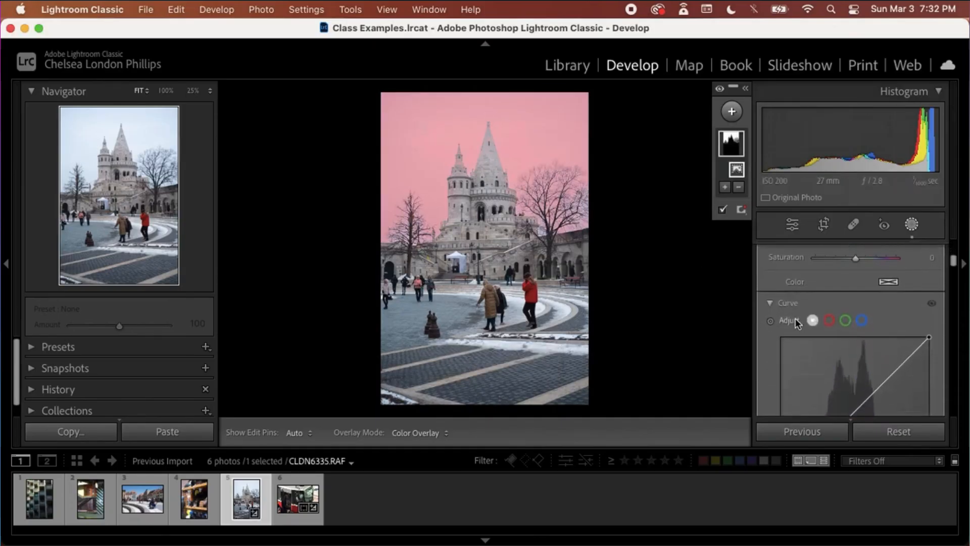
Step: Shift the sky mask's Hue to -1.5 and boost its Saturation to about 61
scroll(795, 323, "up", 2)
mouse_move(856, 329)
left_mouse_down()
mouse_move(883, 331)
mouse_move(884, 302)
mouse_move(836, 302)
mouse_move(891, 309)
mouse_move(825, 303)
mouse_move(854, 309)
left_mouse_up()
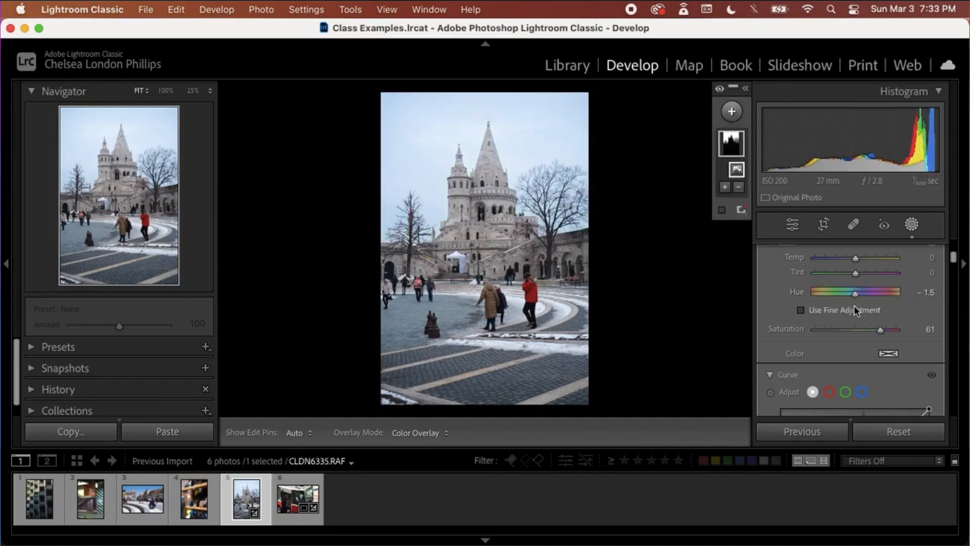
scroll(854, 310, "up", 2)
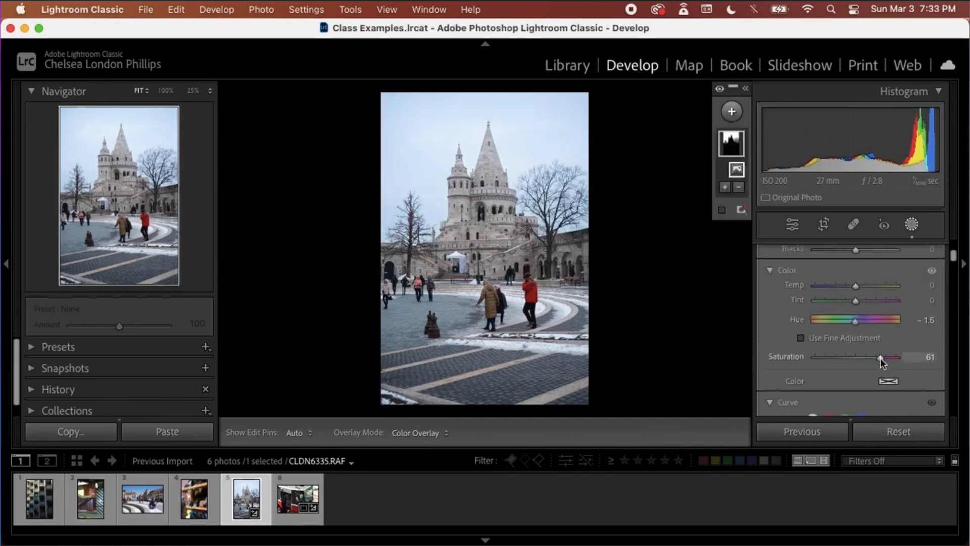
mouse_move(880, 358)
left_mouse_down()
mouse_move(866, 358)
mouse_move(878, 361)
left_mouse_up()
scroll(853, 338, "up", 5)
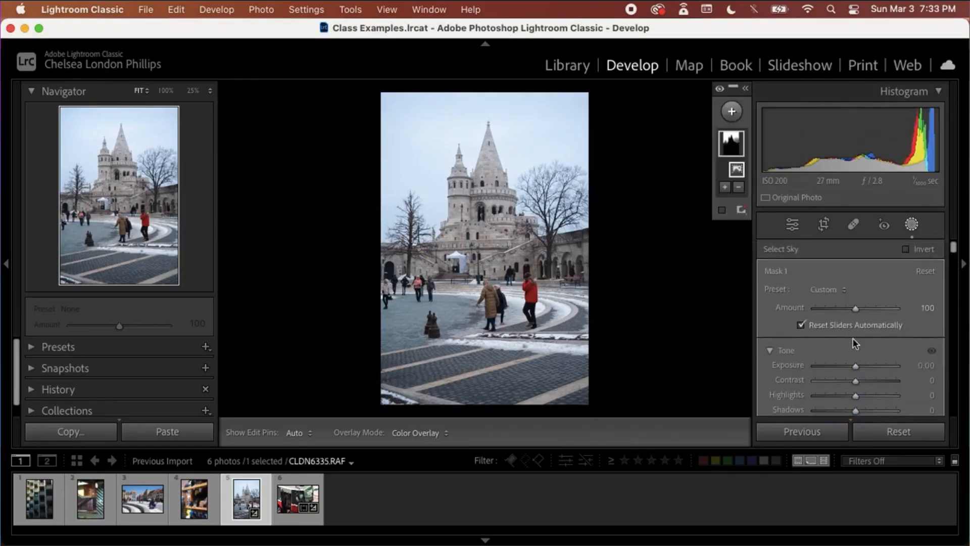
Step: Delete all masks from the castle photo
scroll(852, 337, "down", 10)
scroll(852, 340, "down", 10)
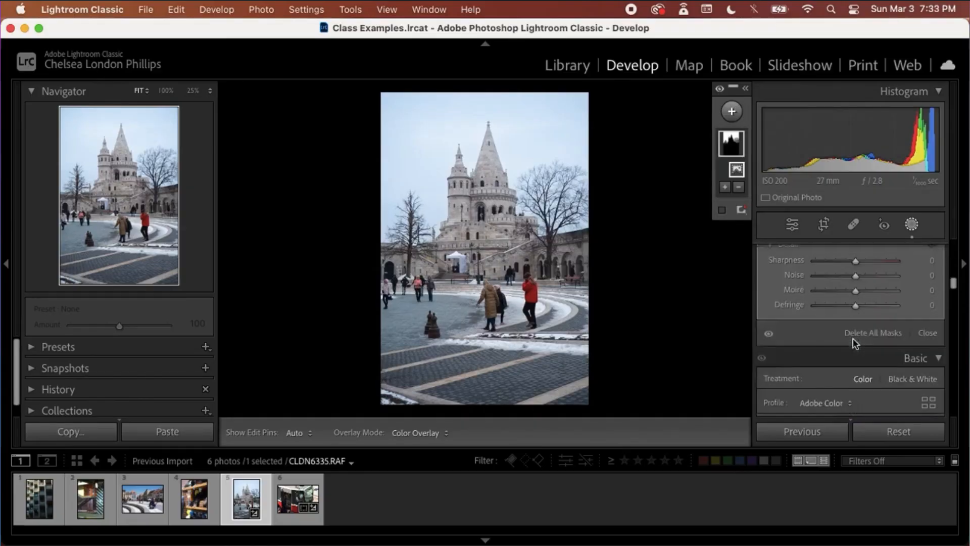
left_click(860, 333)
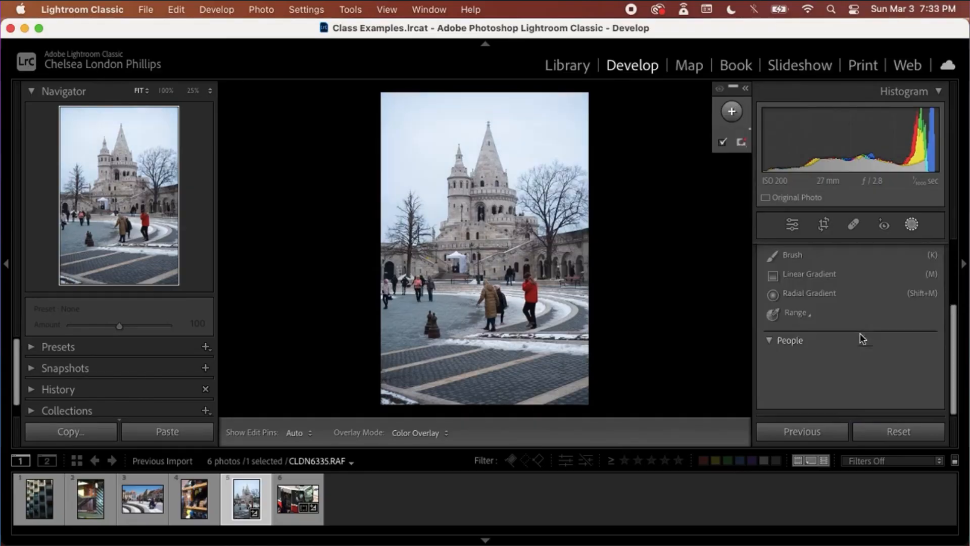
Step: Warm the whole castle photo by raising its Temp, and set its Vibrance to +9
left_click(793, 226)
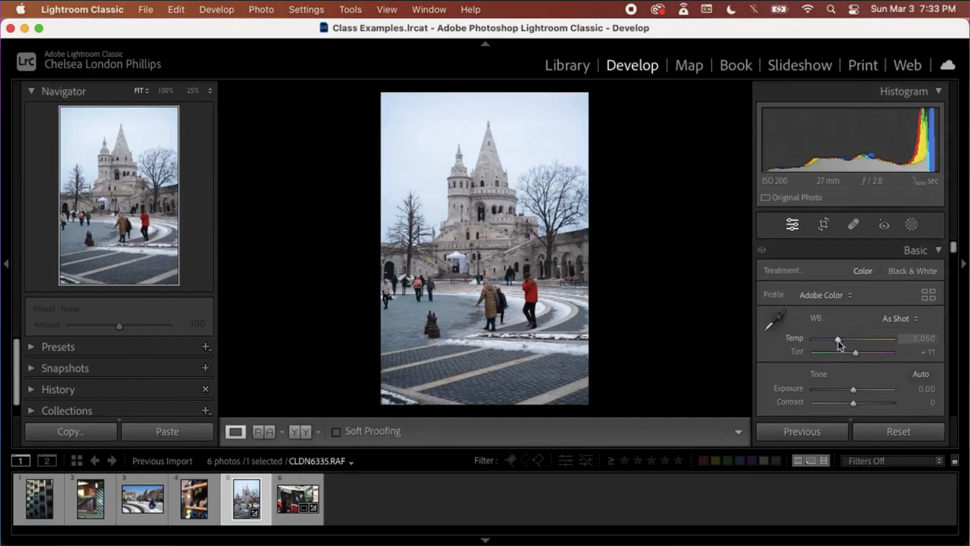
mouse_move(837, 341)
left_mouse_down()
mouse_move(856, 332)
mouse_move(858, 348)
mouse_move(857, 336)
left_mouse_up()
scroll(852, 367, "down", 2)
scroll(855, 384, "down", 5)
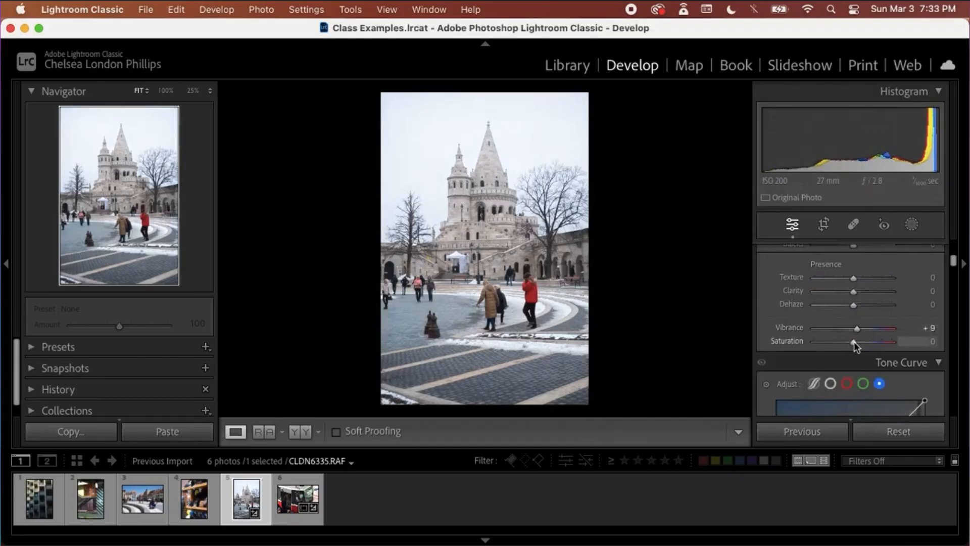
Step: Shape the RGB point curve with a lifted shadow point at 14/22, a slightly lowered midpoint and a highlight point at 197/186
scroll(854, 345, "down", 5)
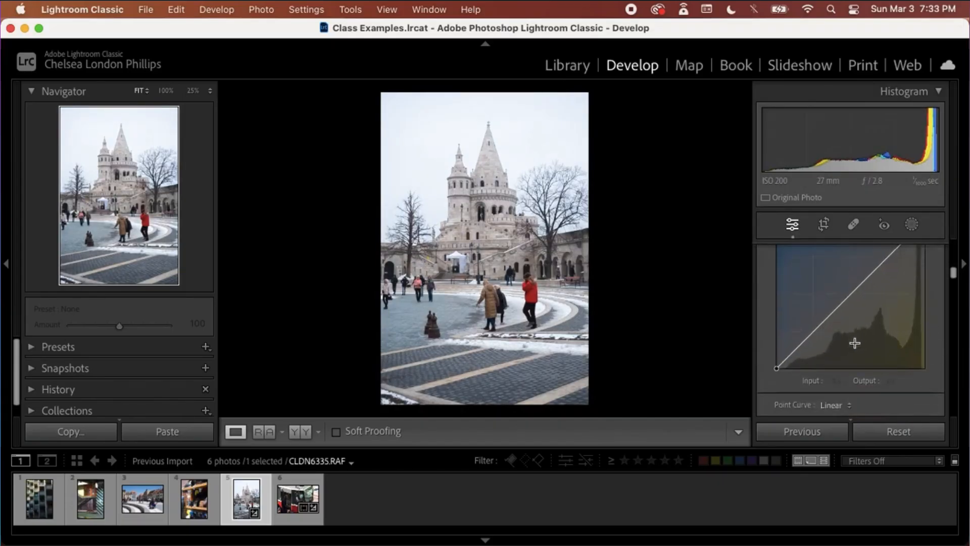
scroll(828, 265, "up", 2)
left_click(831, 268)
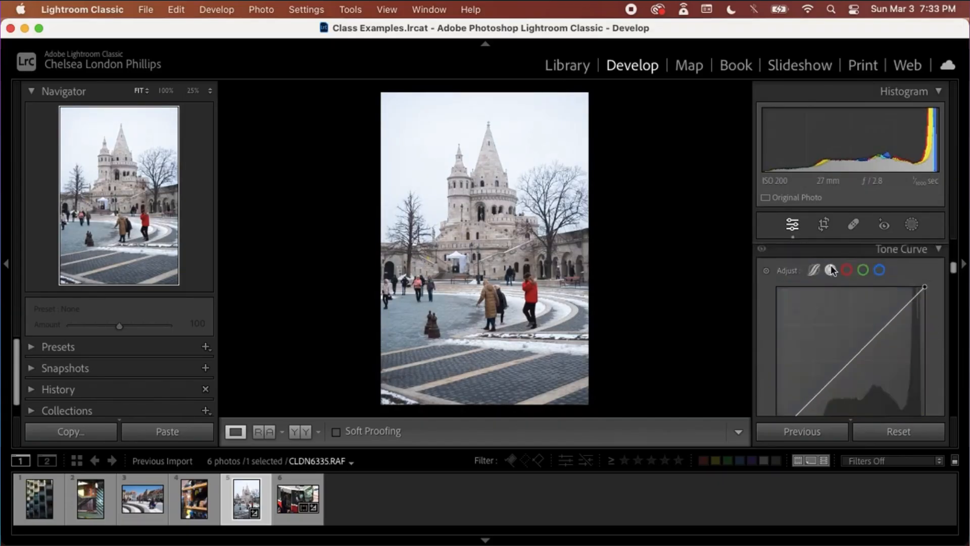
scroll(803, 351, "down", 2)
left_click_drag(778, 392, 784, 380)
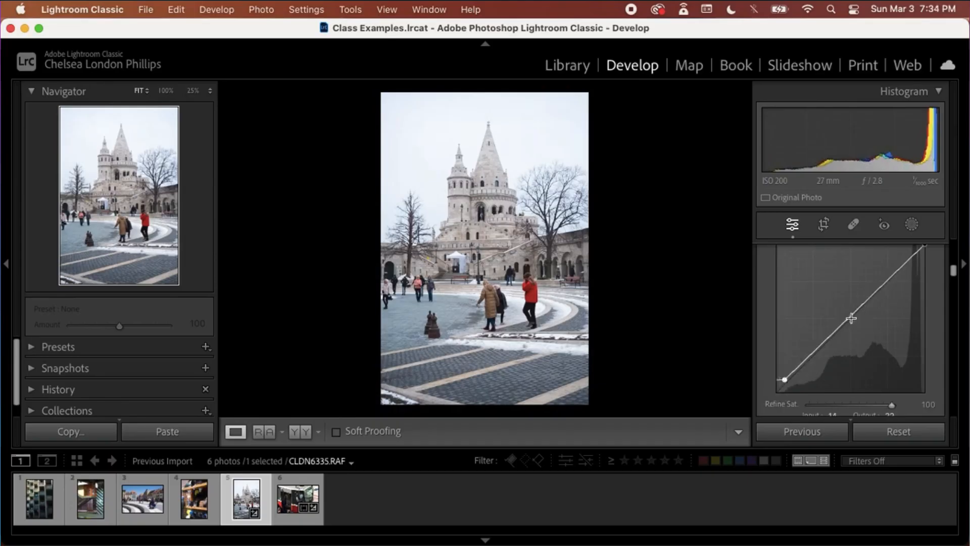
left_click_drag(851, 318, 851, 320)
left_click_drag(890, 283, 891, 283)
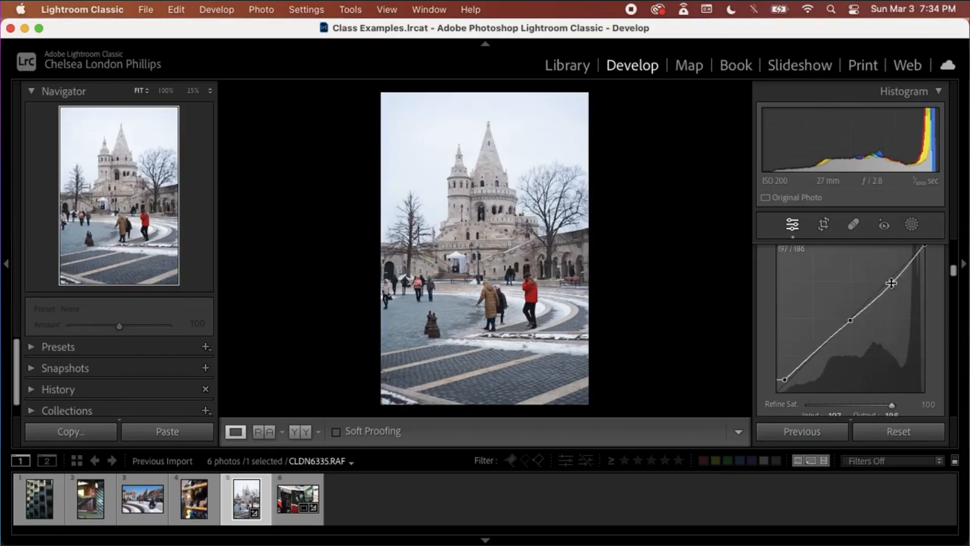
Step: Compare the edited castle photo with its unedited version
key("backslash")
key("backslash")
scroll(851, 312, "down", 5)
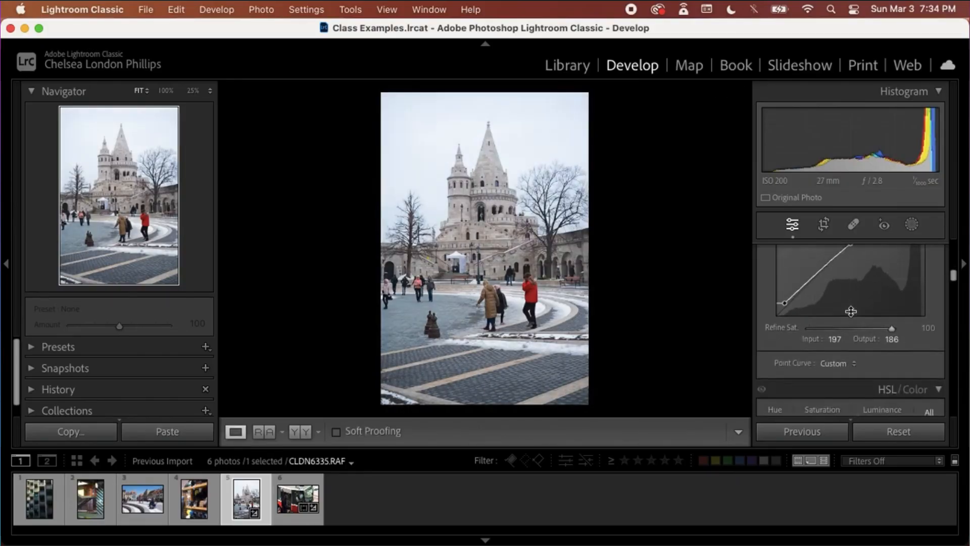
Step: Raise the paving stripes' HSL Saturation with the targeted adjustment tool to Orange +74 and Yellow +30
scroll(850, 311, "down", 4)
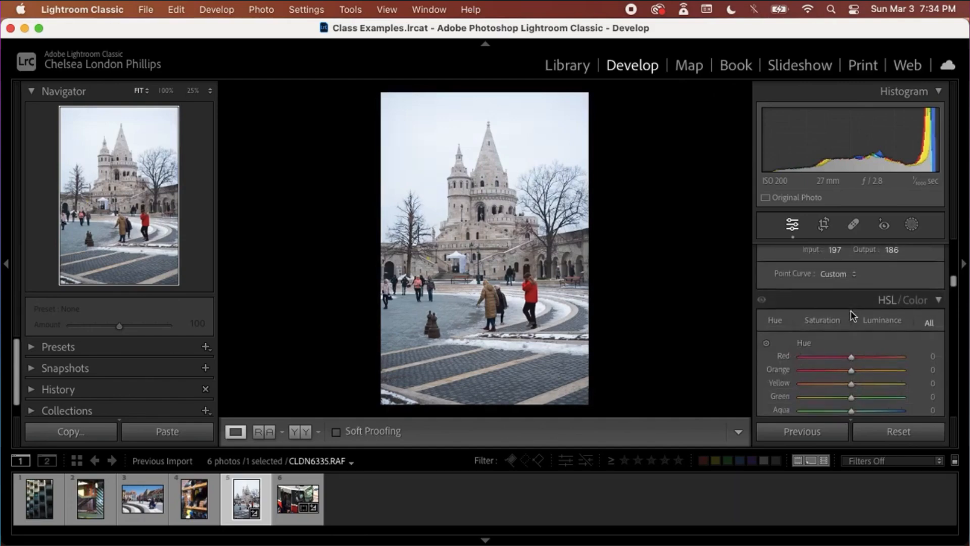
scroll(852, 314, "down", 3)
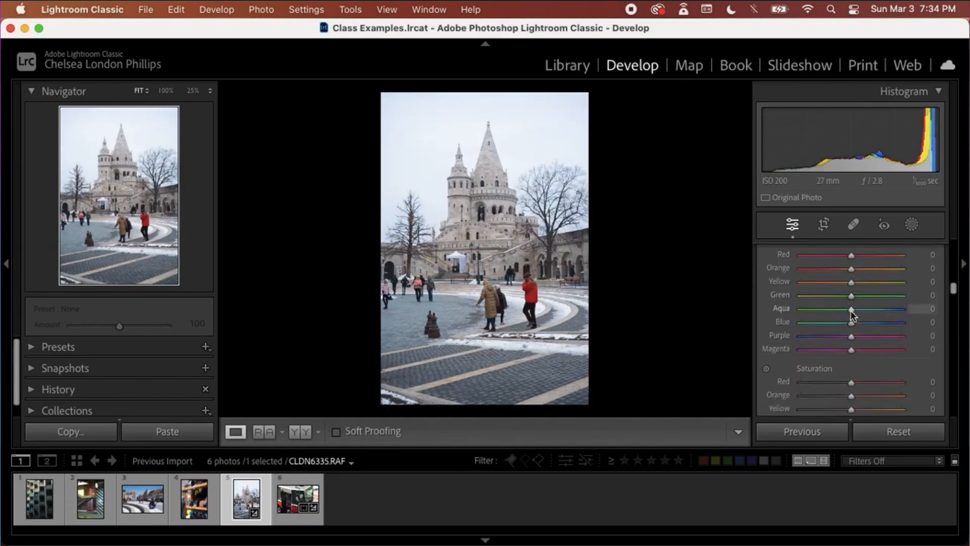
scroll(852, 314, "down", 3)
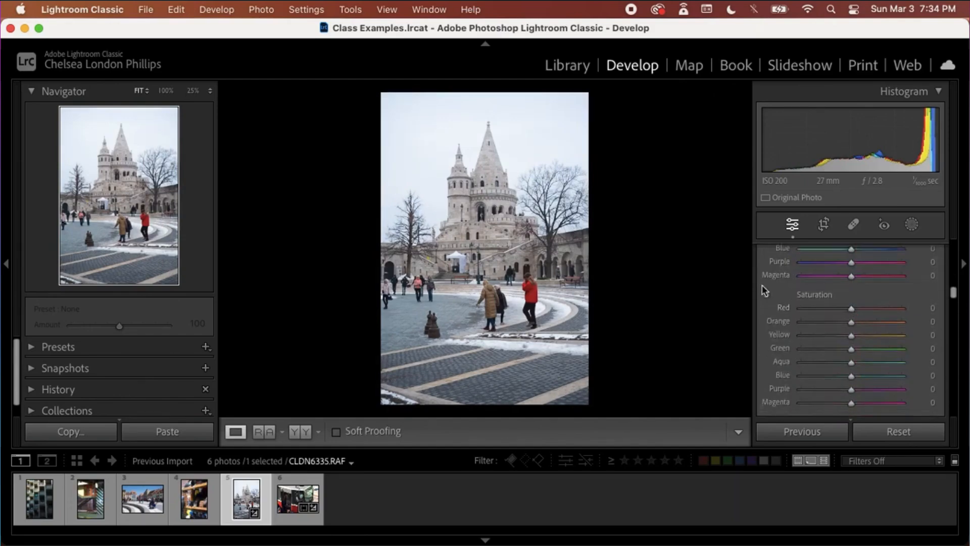
left_click(766, 294)
left_click_drag(585, 405, 559, 404)
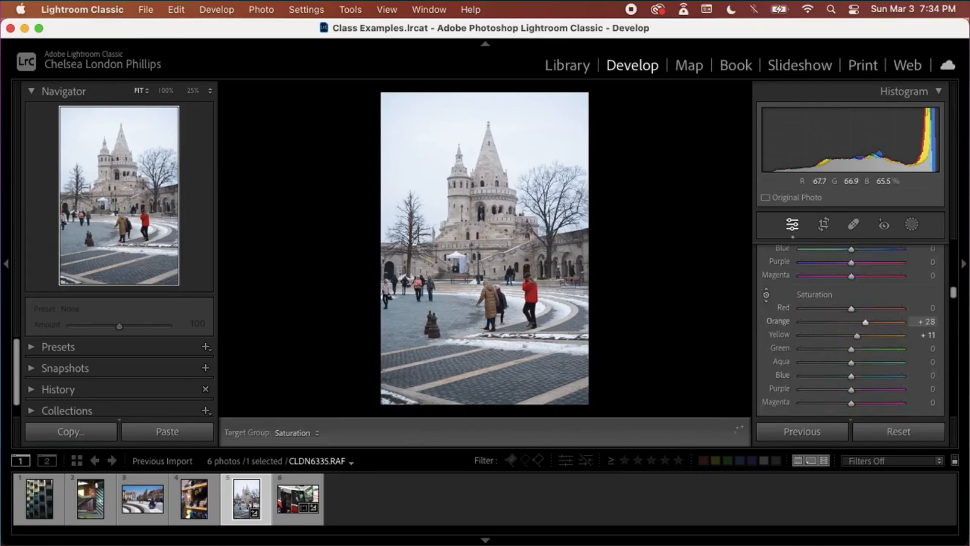
left_click_drag(428, 257, 428, 212)
left_click_drag(428, 257, 428, 262)
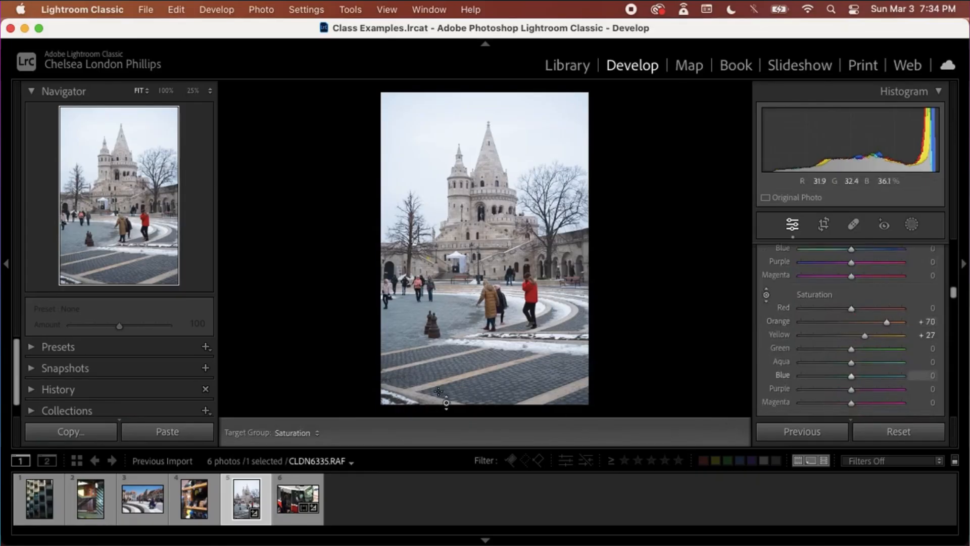
key("backslash")
key("backslash")
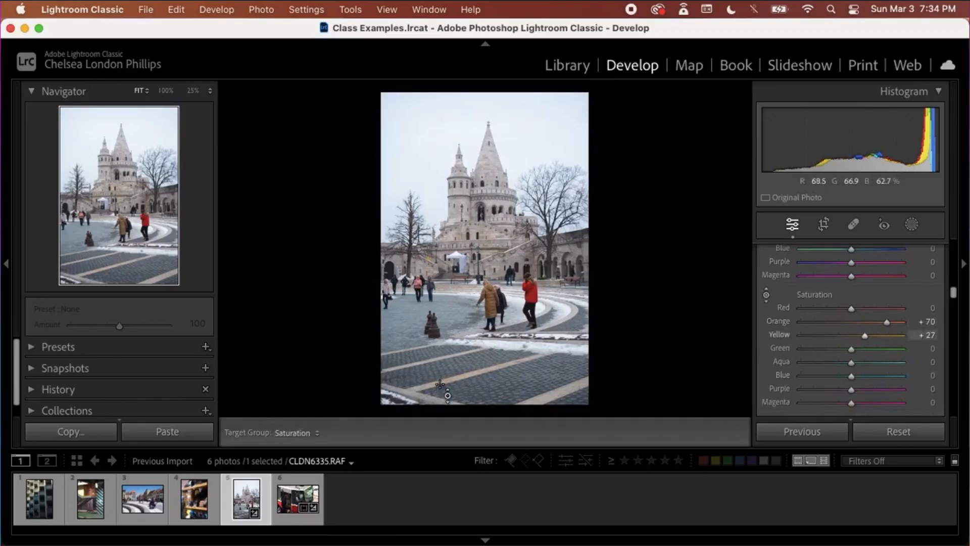
left_click_drag(438, 392, 438, 387)
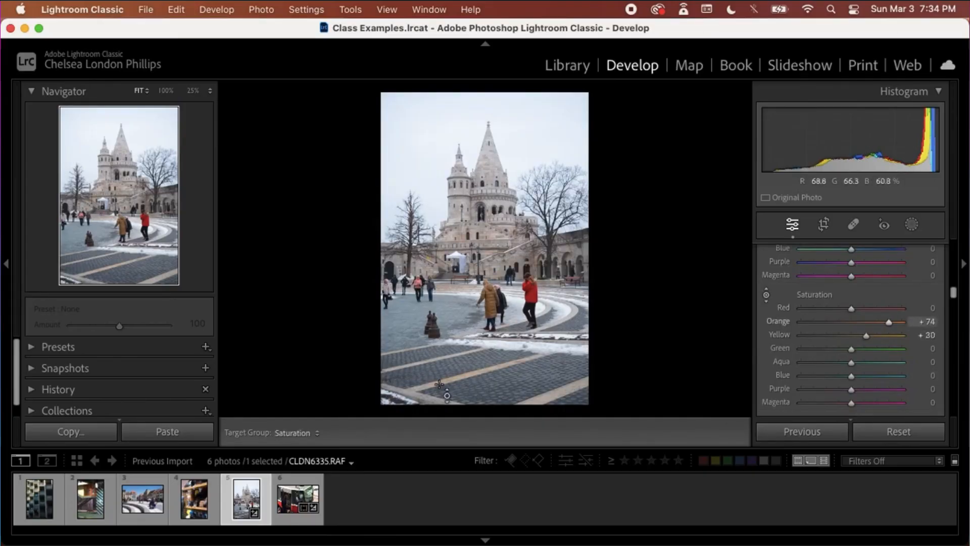
Step: Compare the castle photo before and after the orange and yellow saturation boost
key("backslash")
key("backslash")
key("backslash")
key("backslash")
key("backslash")
key("backslash")
key("backslash")
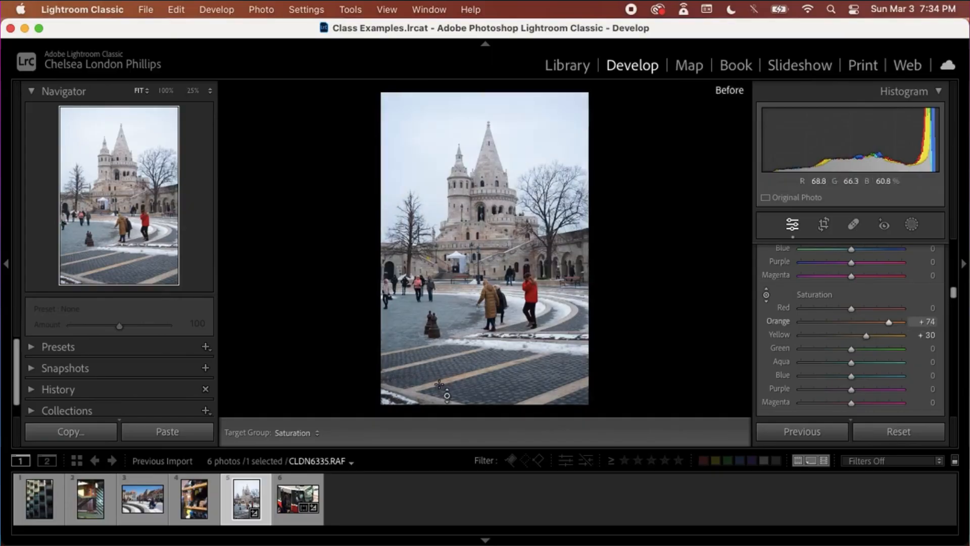
key("backslash")
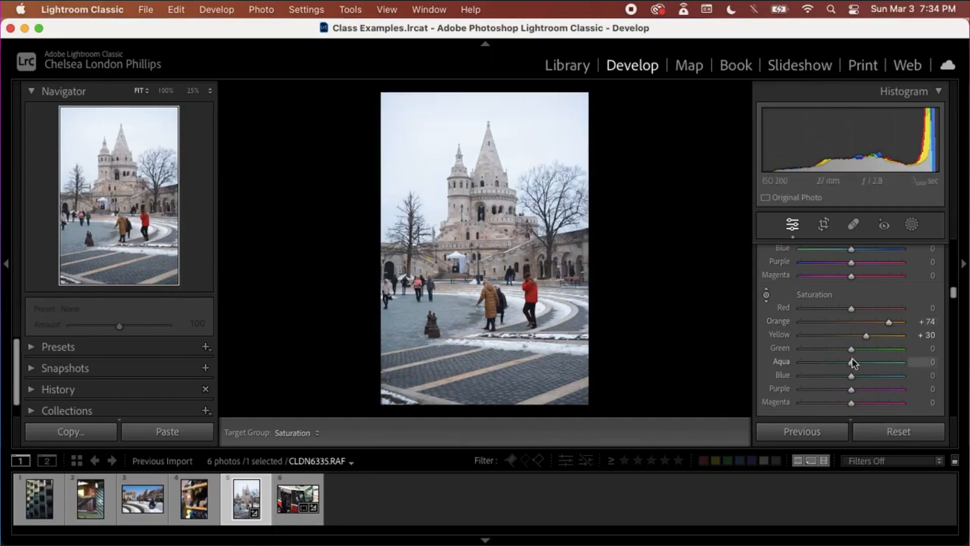
Step: Set Red Saturation to -9 and darken the paving stripes with targeted Luminance values of Orange -33 and Yellow -21
left_click_drag(852, 312, 848, 312)
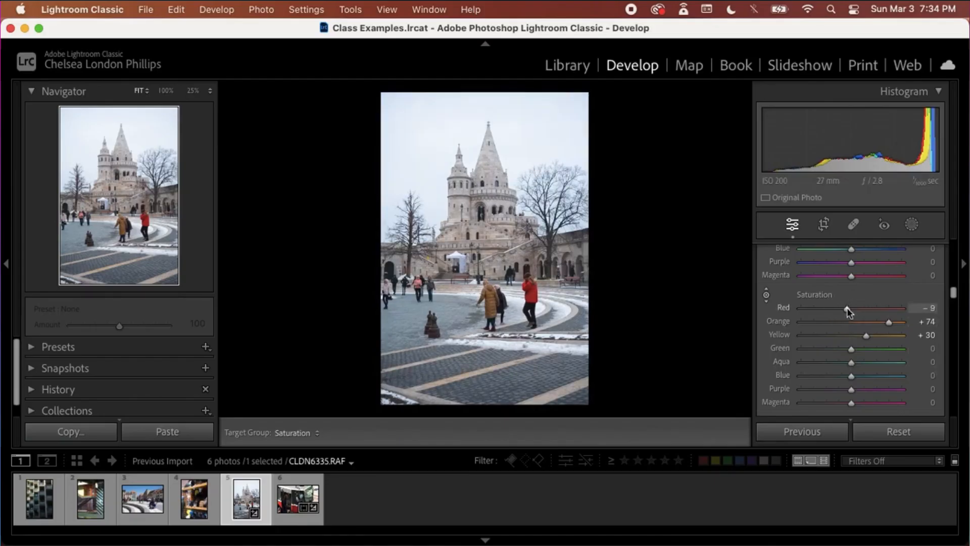
scroll(863, 329, "down", 2)
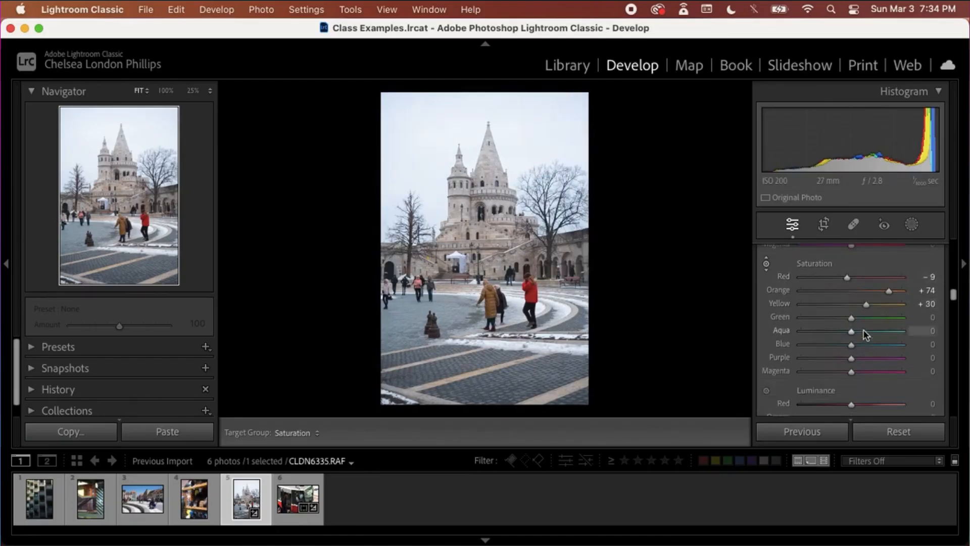
scroll(863, 329, "down", 4)
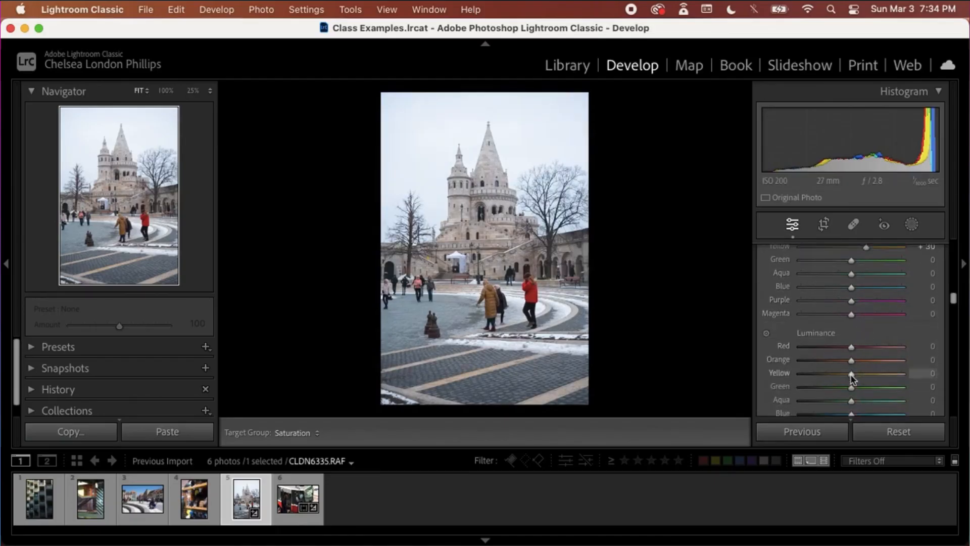
left_click(766, 333)
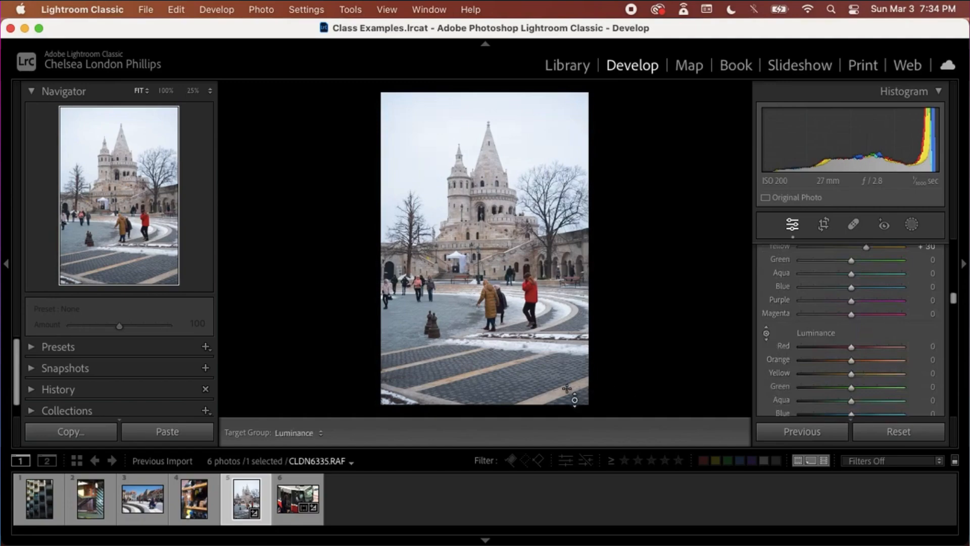
left_click_drag(572, 396, 571, 421)
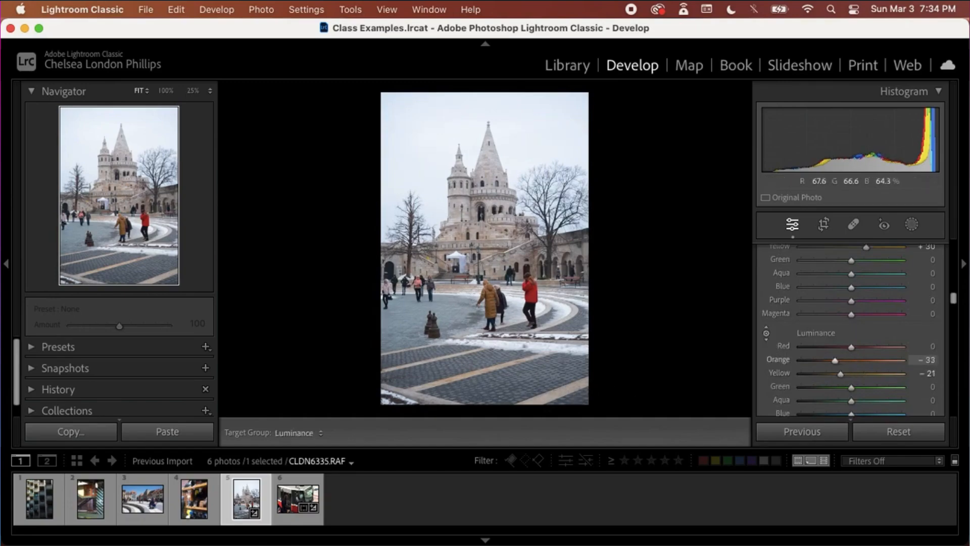
key("backslash")
key("backslash")
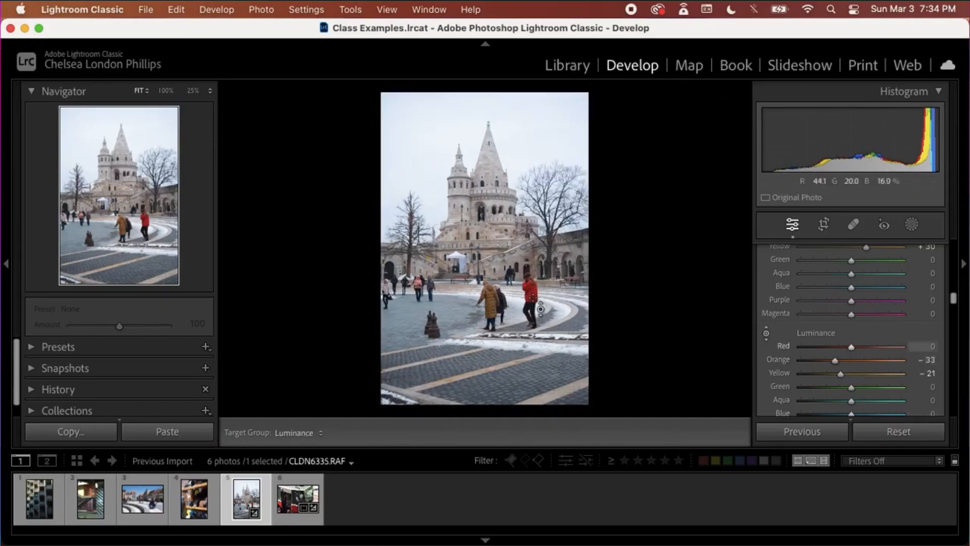
Step: Target the red coat, setting Luminance to Red +54 and Orange -24, and Saturation to Red -23 and Orange +72
left_click_drag(533, 298, 534, 271)
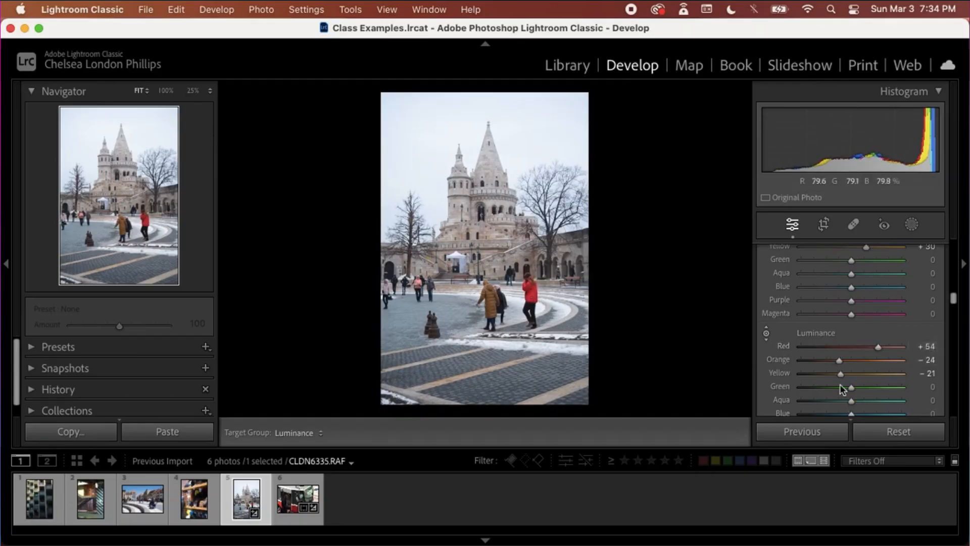
scroll(823, 363, "up", 3)
scroll(824, 363, "up", 3)
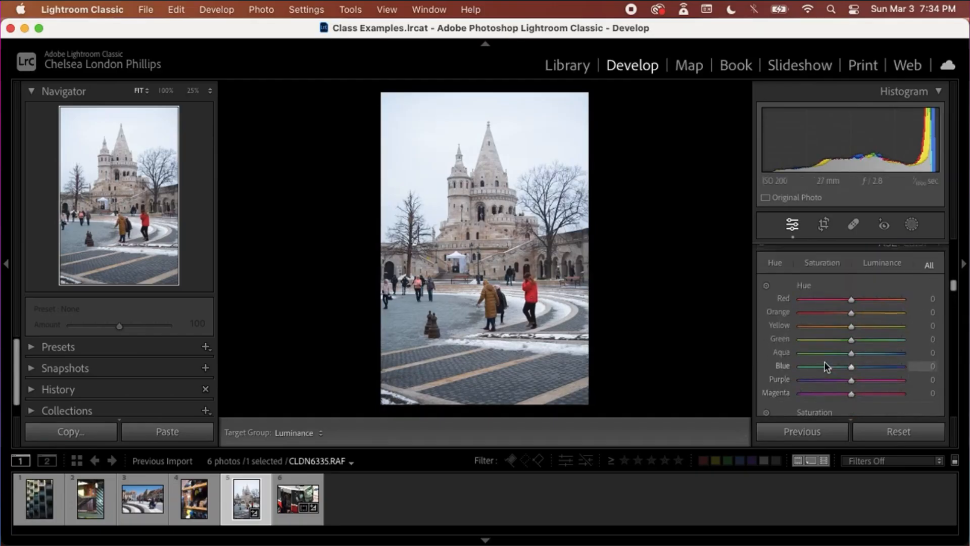
left_click(768, 358)
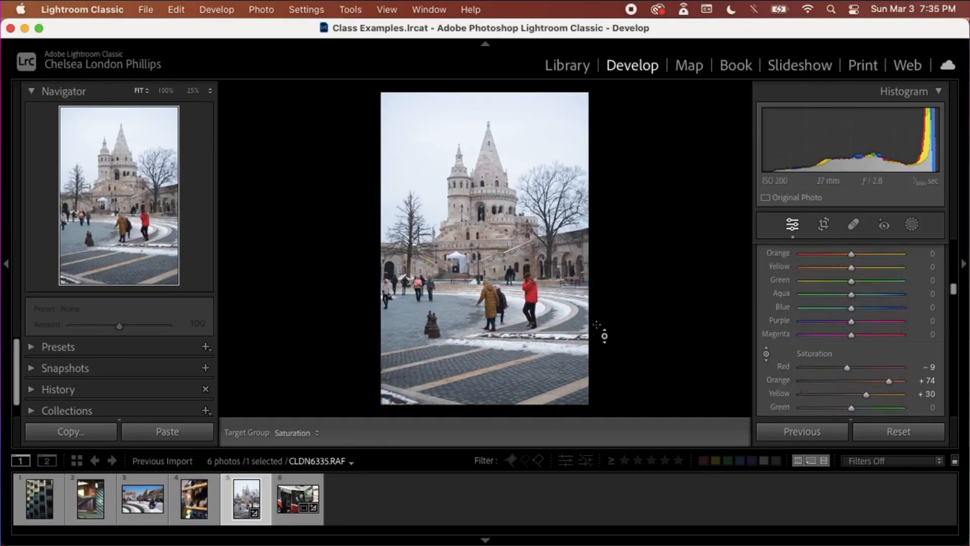
mouse_move(536, 302)
left_mouse_down()
mouse_move(537, 312)
mouse_move(534, 301)
left_mouse_up()
Step: Shift the red coat's Hue with the targeted adjustment tool to Red -10 and Orange -2, and compare with the original
scroll(798, 338, "up", 5)
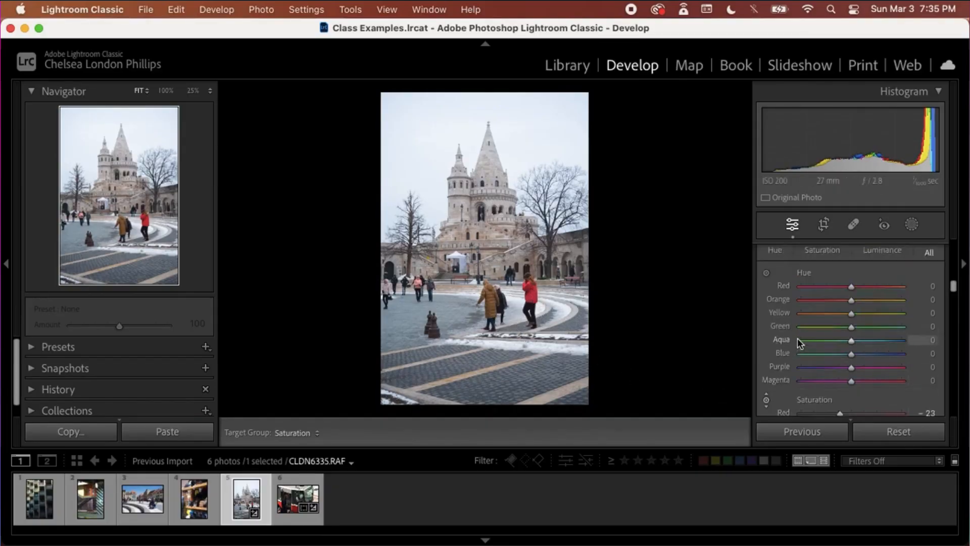
left_click(767, 273)
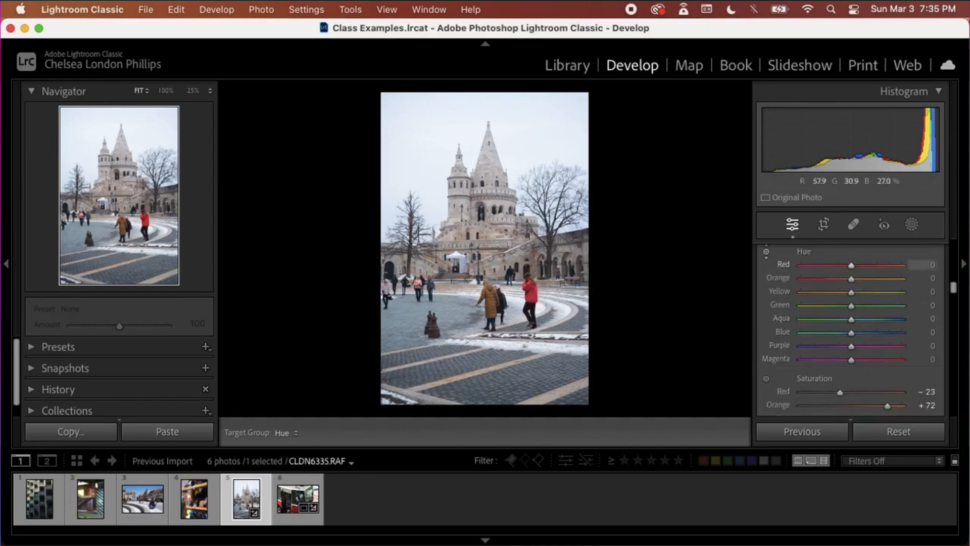
left_click_drag(533, 293, 533, 298)
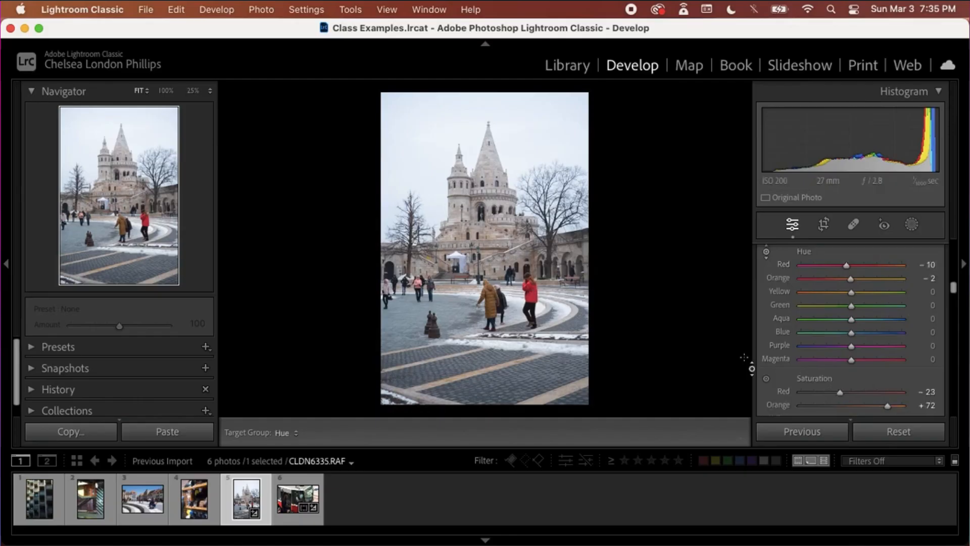
key("backslash")
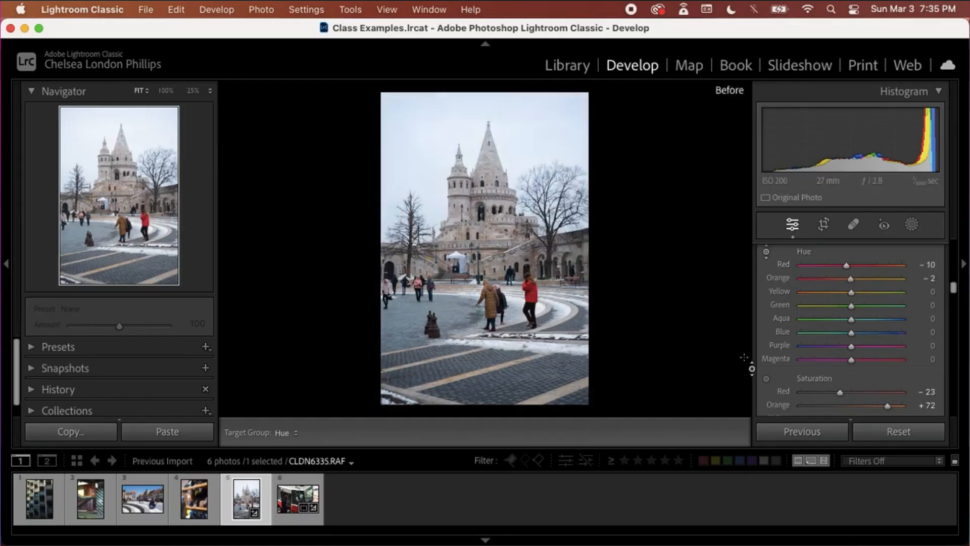
key("backslash")
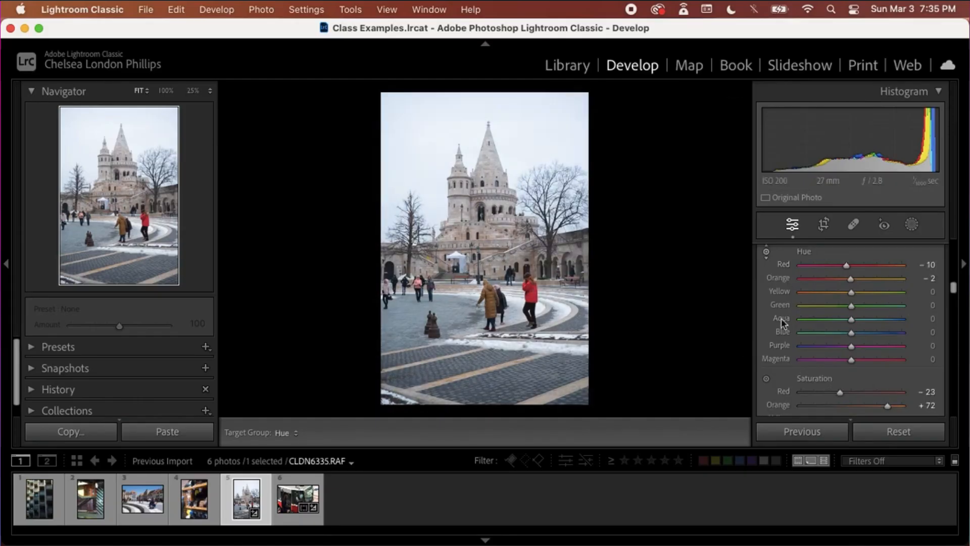
Step: Reduce the Red Hue shift to -3 and return Red Saturation and Red Luminance to 0
left_click_drag(846, 265, 850, 266)
left_click_drag(841, 396, 852, 392)
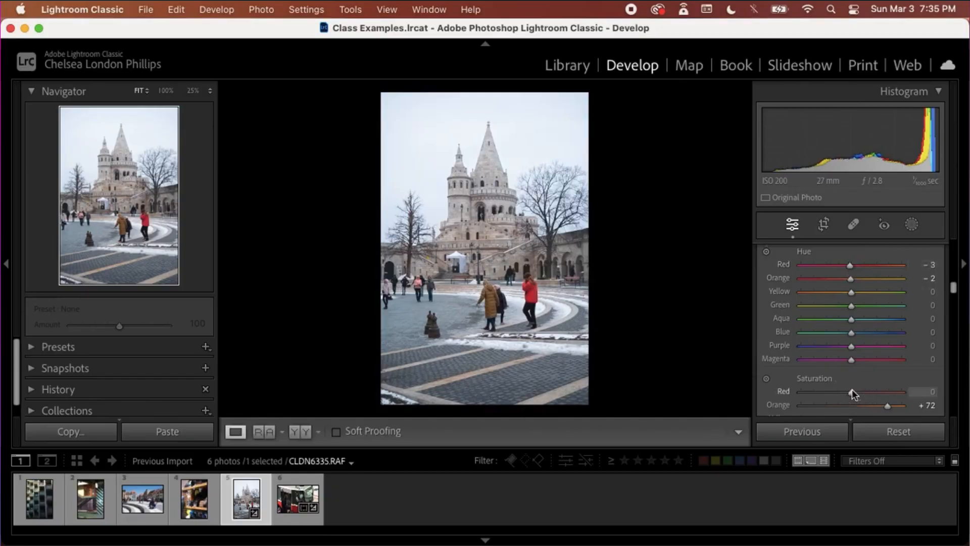
key("backslash")
key("backslash")
scroll(828, 370, "down", 1)
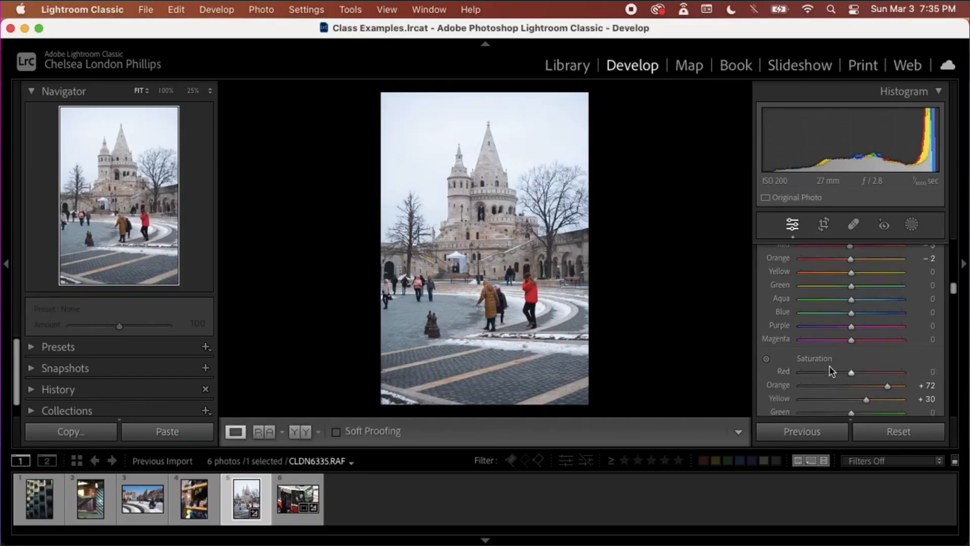
scroll(829, 370, "down", 6)
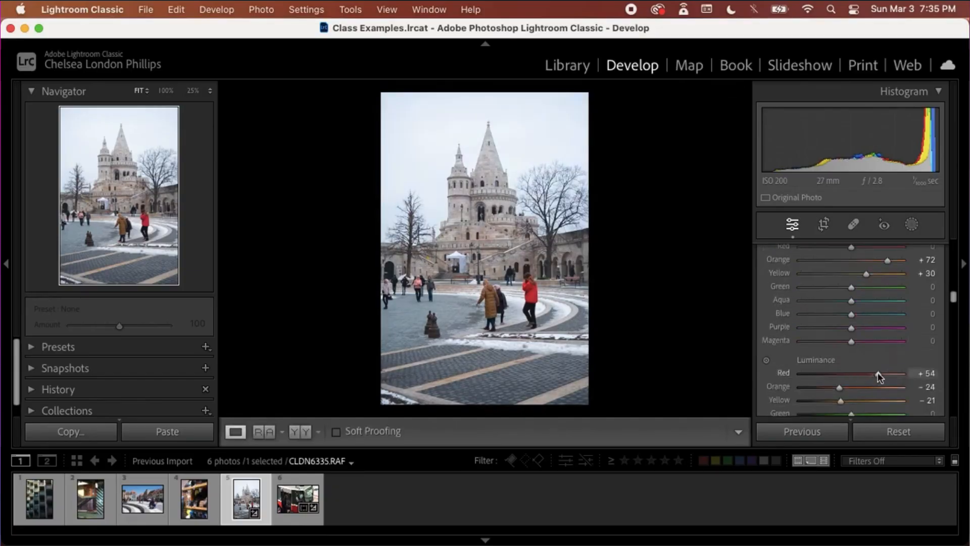
left_click_drag(879, 376, 851, 375)
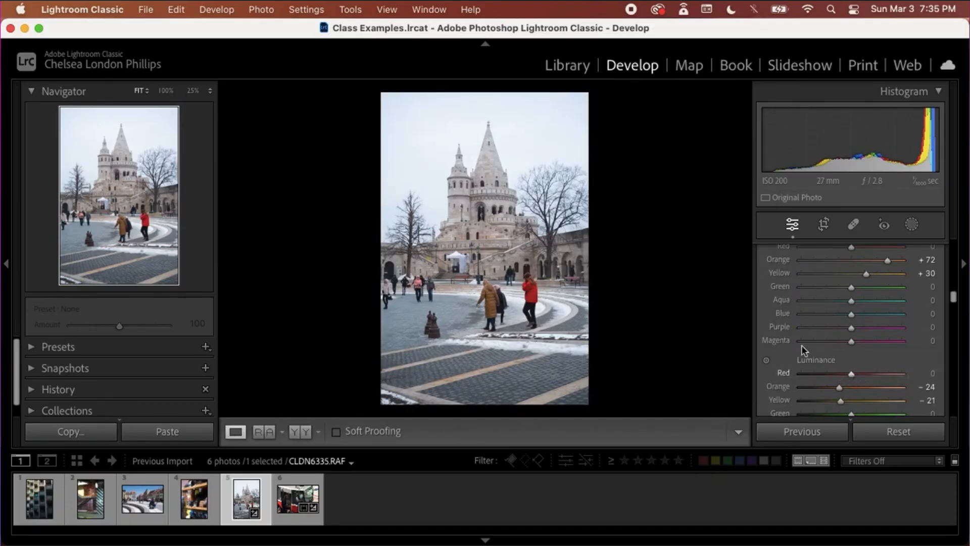
Step: Color grade the castle photo with a slight blue tint in the shadows and a warm highlight tint of H 37, S 12
scroll(804, 348, "down", 3)
scroll(803, 349, "down", 10)
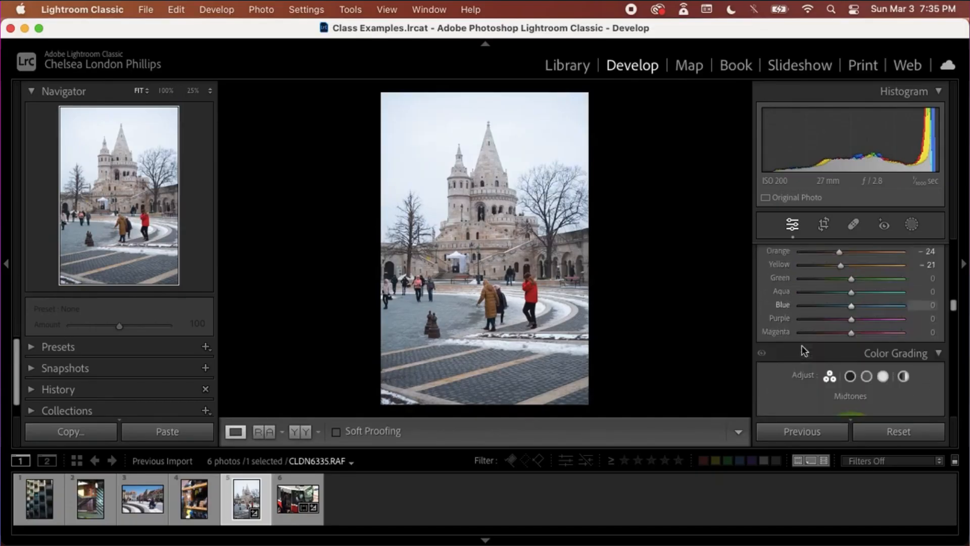
scroll(804, 349, "up", 2)
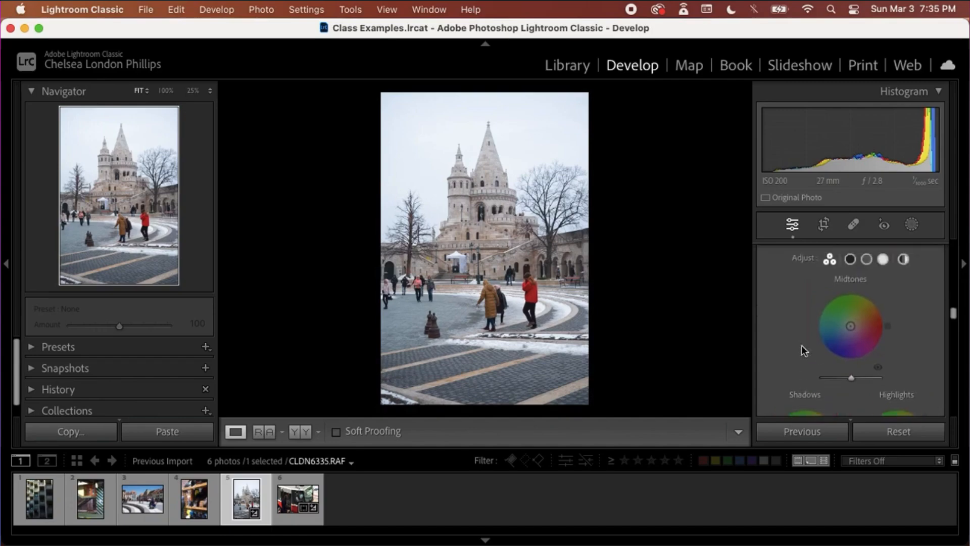
scroll(805, 354, "down", 4)
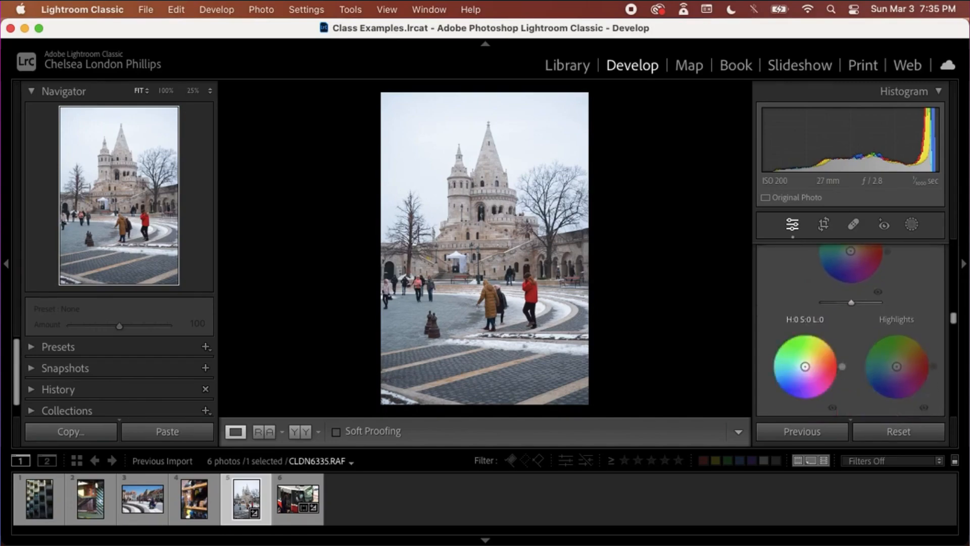
left_click_drag(805, 366, 802, 372)
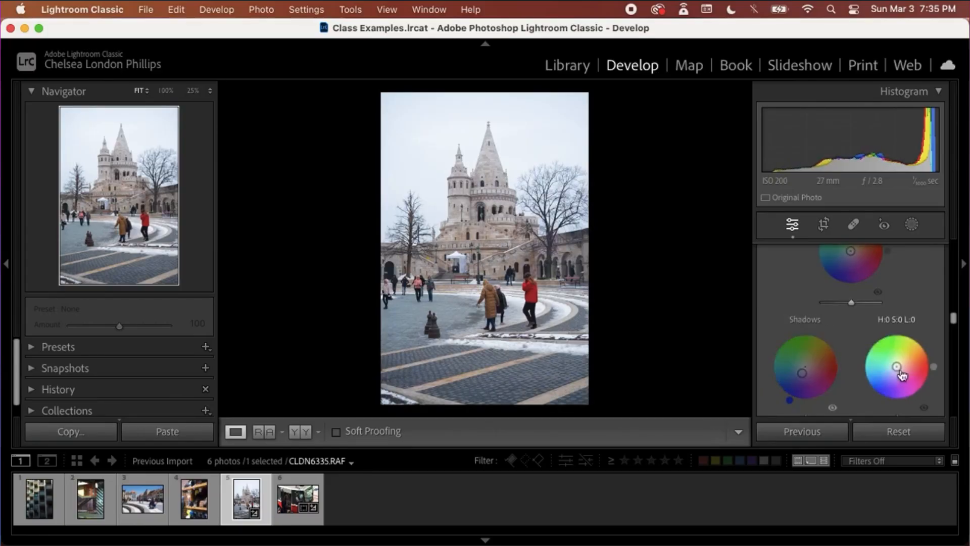
left_click_drag(897, 367, 900, 364)
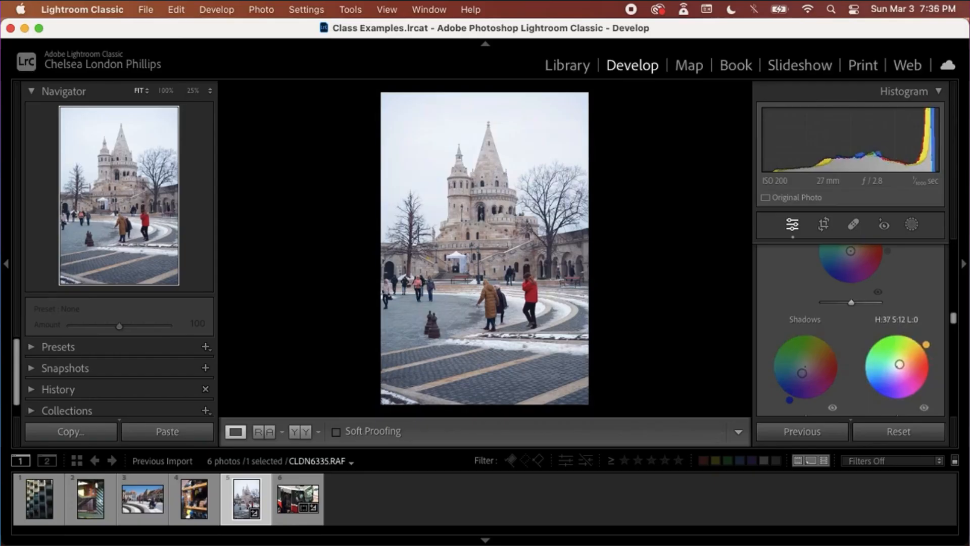
Step: Add a very slight yellow-green tint to the midtones in Color Grading and compare the photo with its original version
scroll(860, 304, "up", 3)
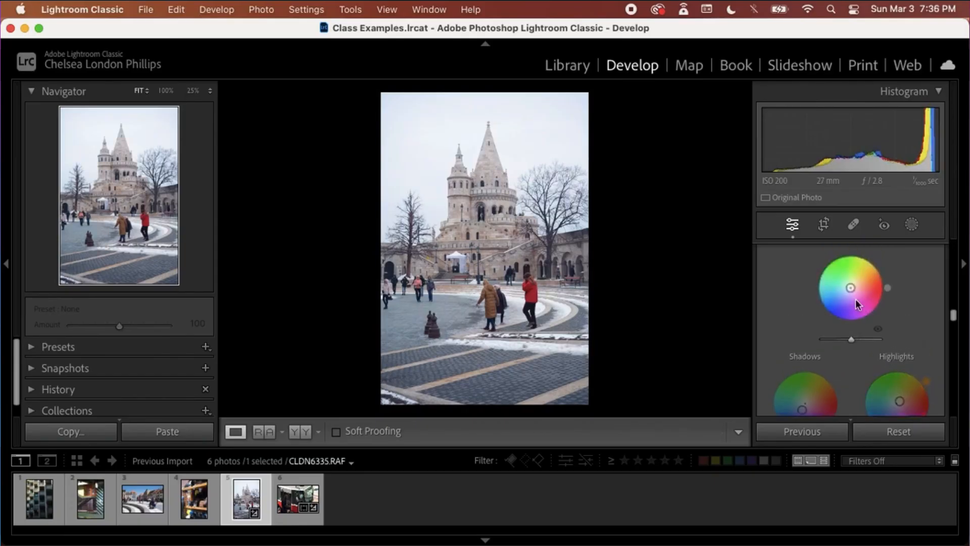
left_click_drag(853, 290, 850, 286)
key("backslash")
key("backslash")
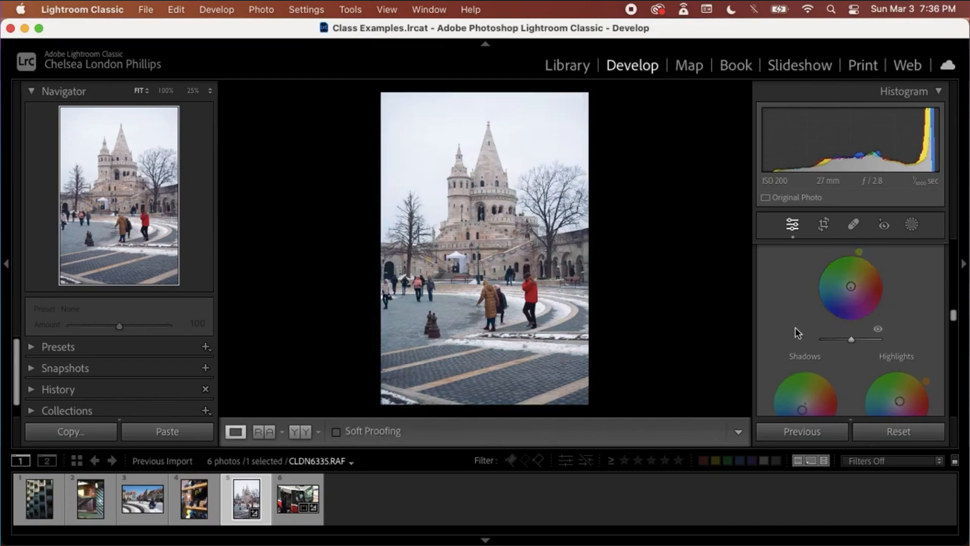
scroll(820, 343, "down", 6)
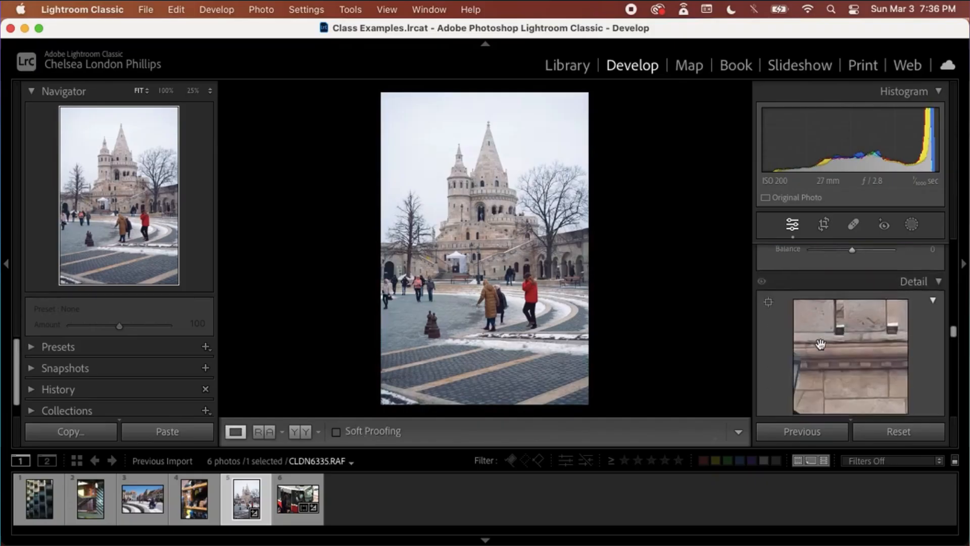
Step: Set the castle photo's Sharpening Amount to 0 and compare the edit with the original version several times
scroll(819, 342, "down", 3)
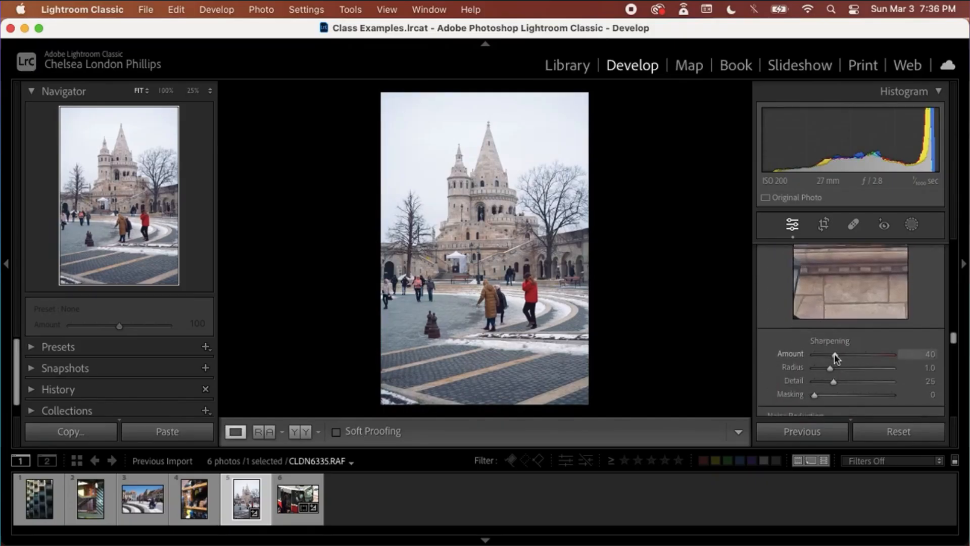
left_click_drag(835, 353, 804, 356)
key("backslash")
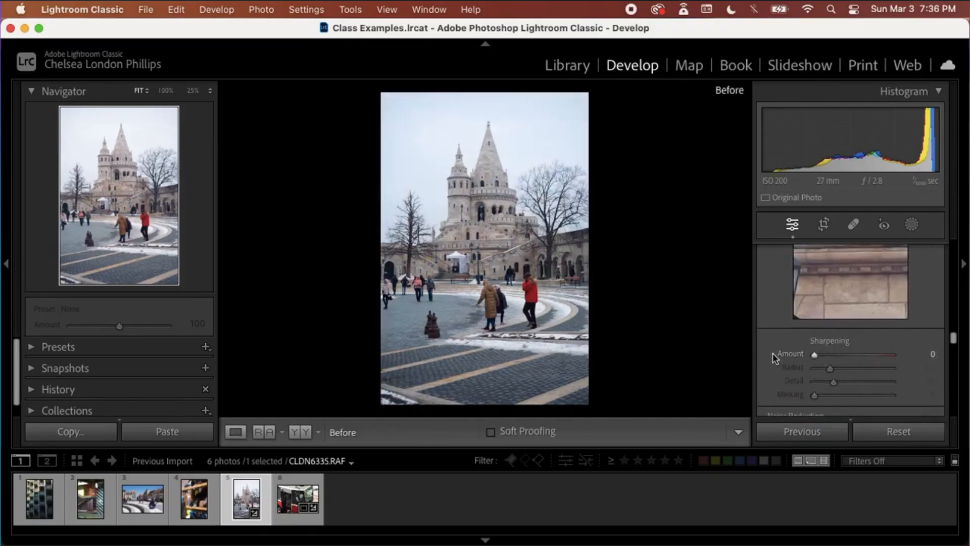
key("backslash")
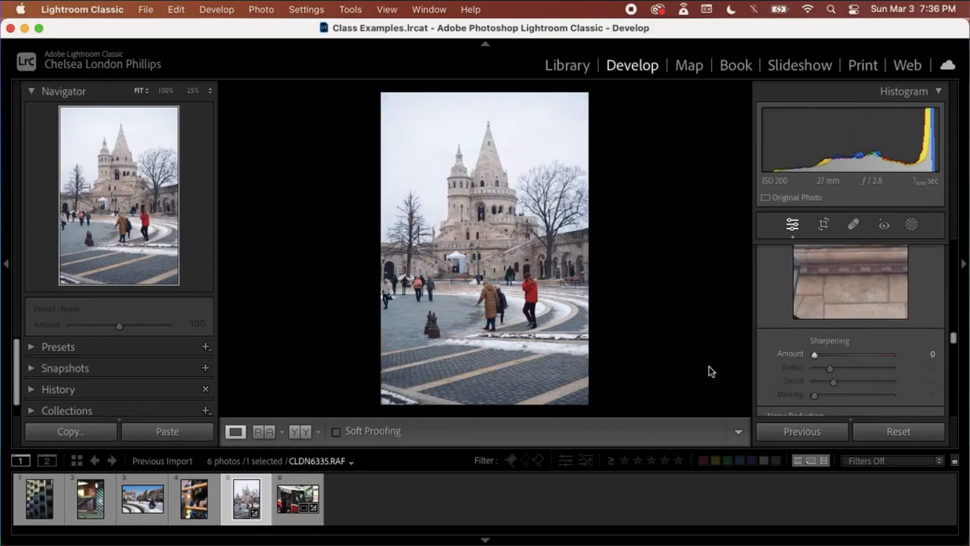
key("backslash")
key("backslash")
scroll(769, 364, "down", 2)
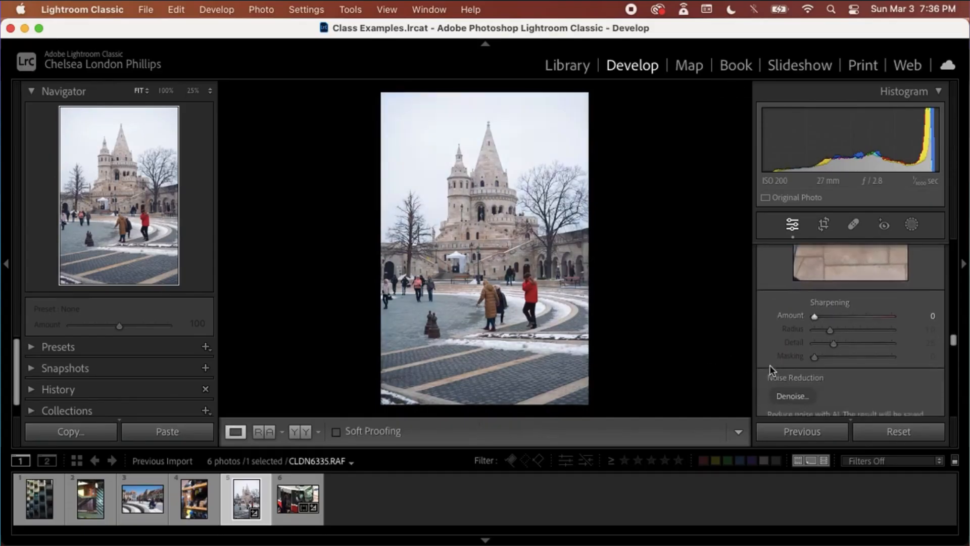
key("backslash")
key("backslash")
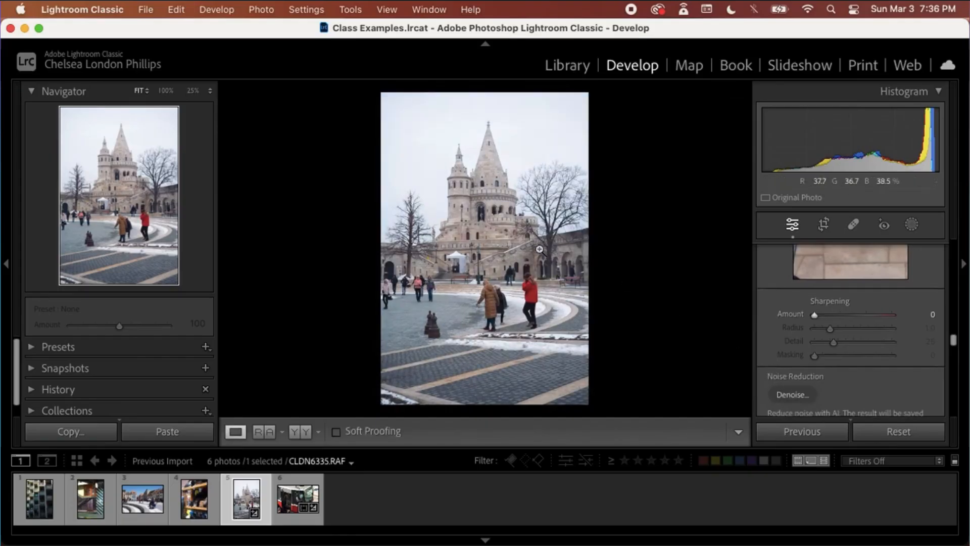
key("backslash")
key("backslash")
Step: Compare the edited castle photo with its original at 25% zoom and again with the whole photo fitted in view
left_click(472, 217)
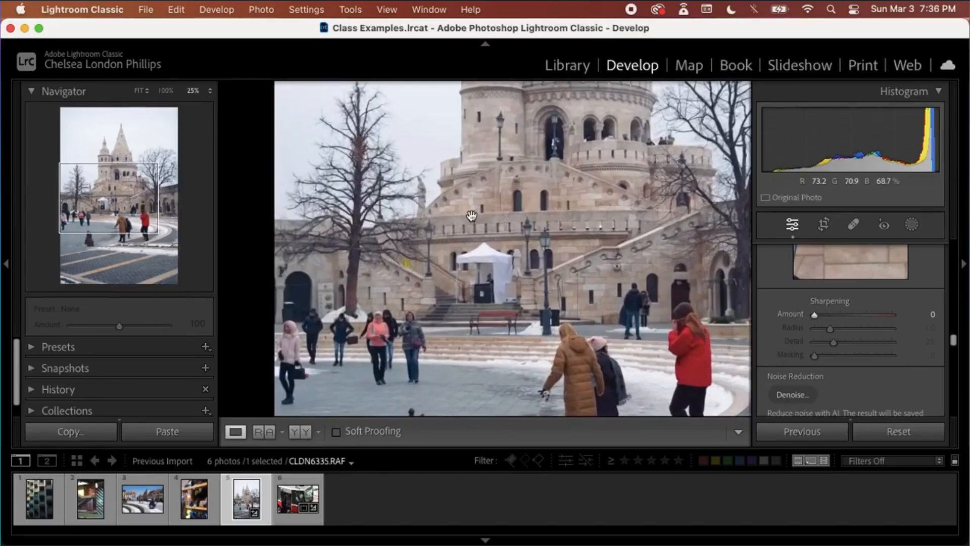
key("backslash")
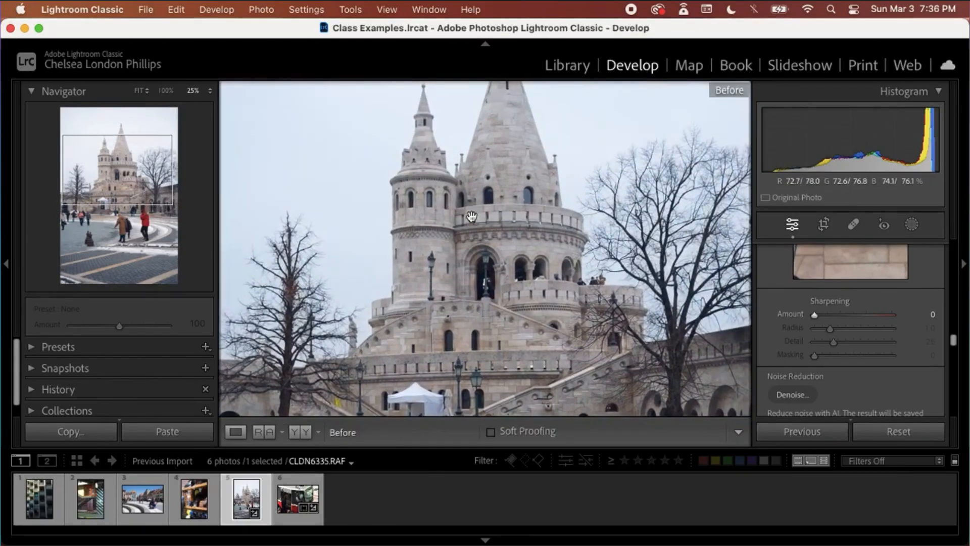
key("backslash")
key("backslash")
key("backslash")
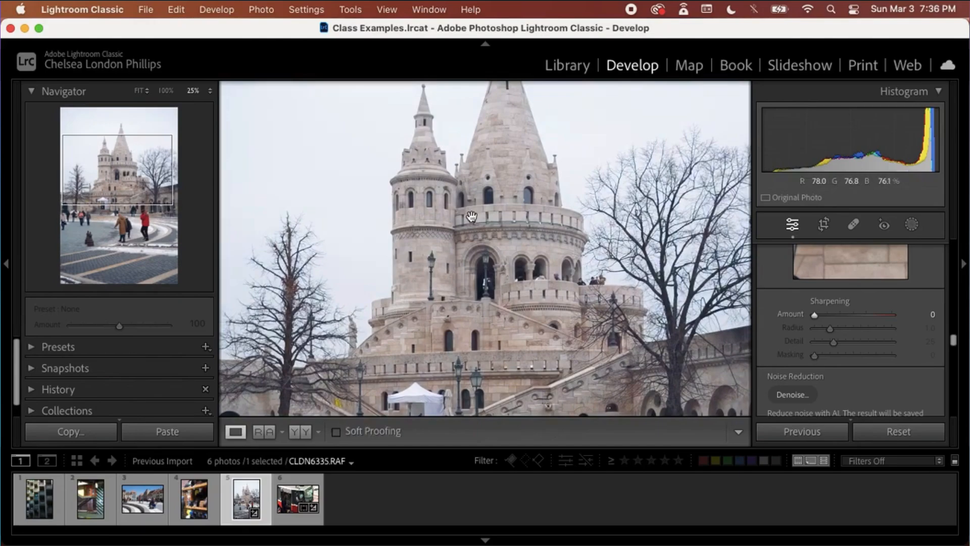
key("super+minus")
key("super+minus")
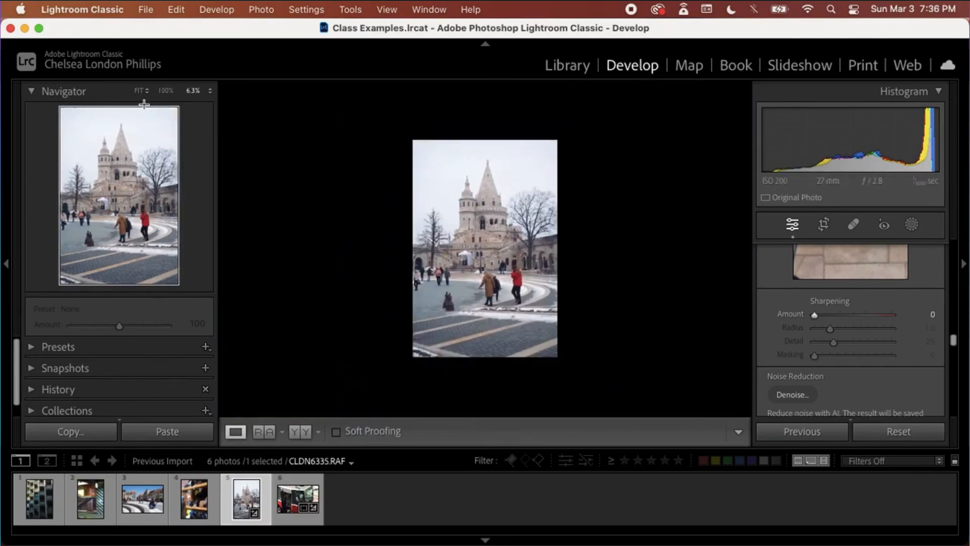
left_click(140, 91)
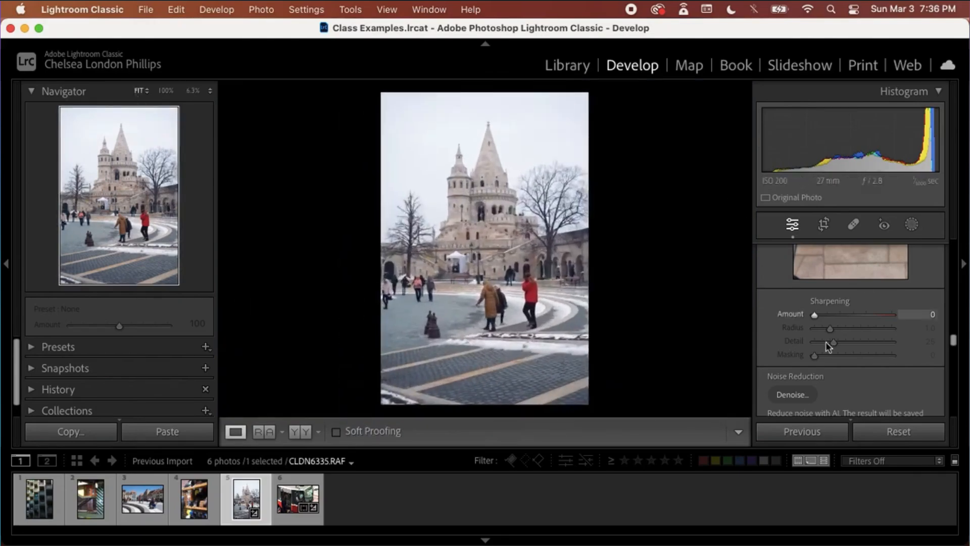
scroll(827, 345, "down", 5)
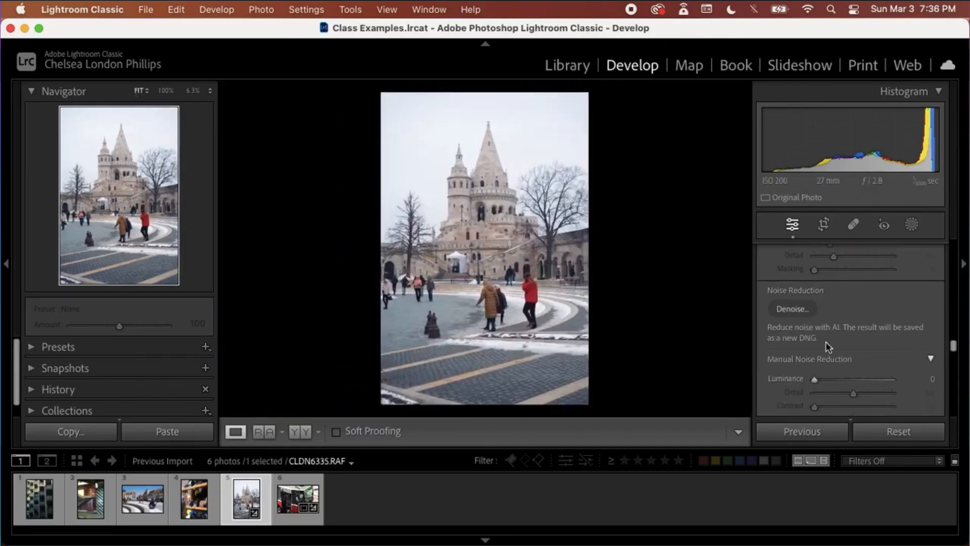
key("backslash")
key("backslash")
Step: Apply the Full Upright perspective correction to the castle photo and compare it repeatedly with the original
scroll(804, 388, "down", 4)
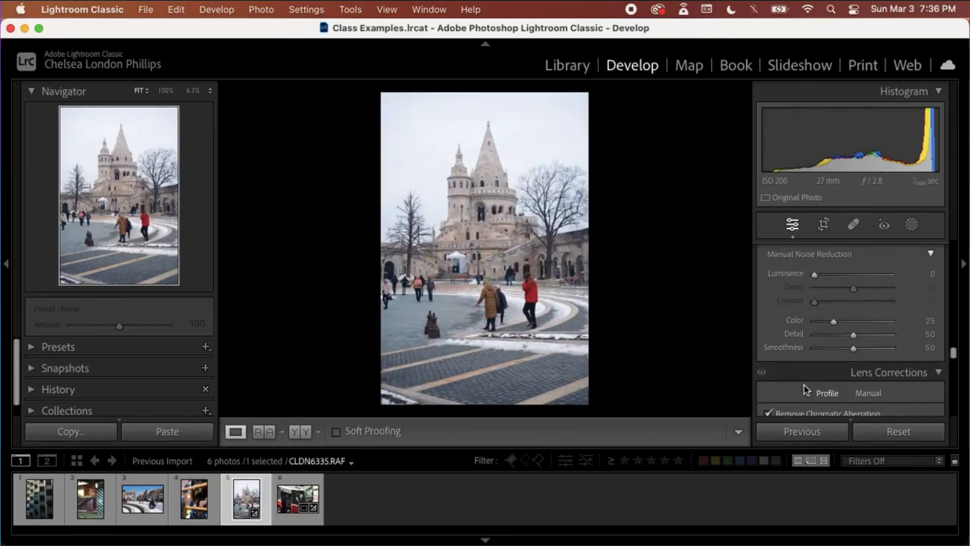
scroll(803, 385, "down", 8)
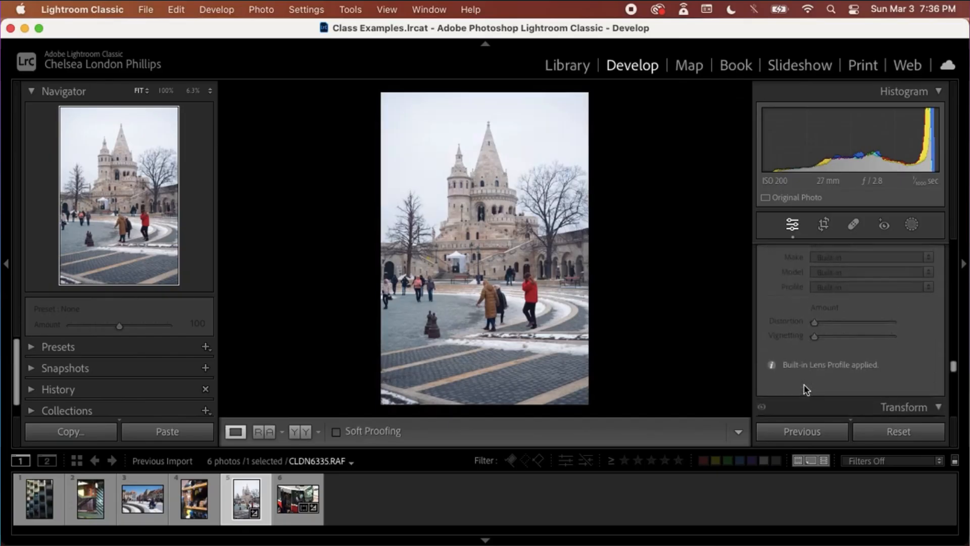
scroll(804, 384, "down", 4)
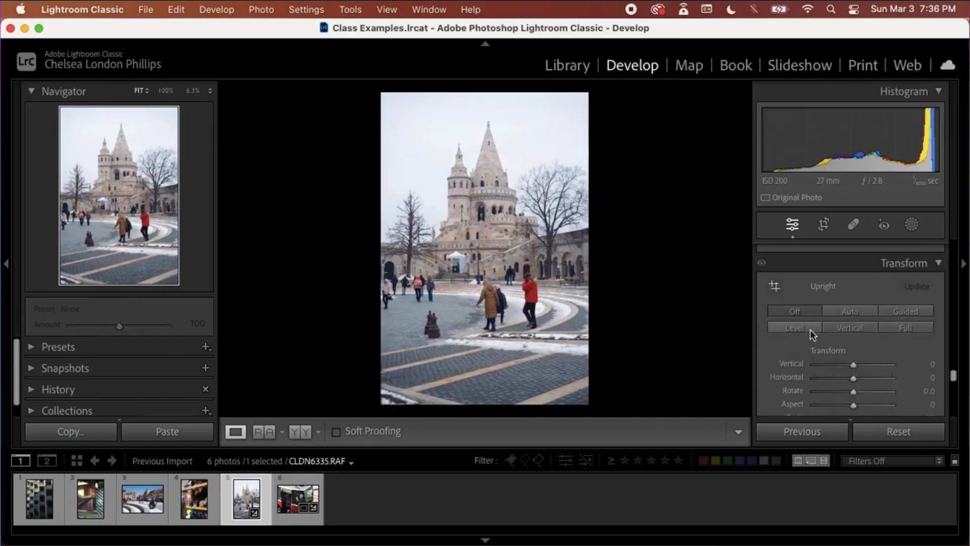
left_click(910, 325)
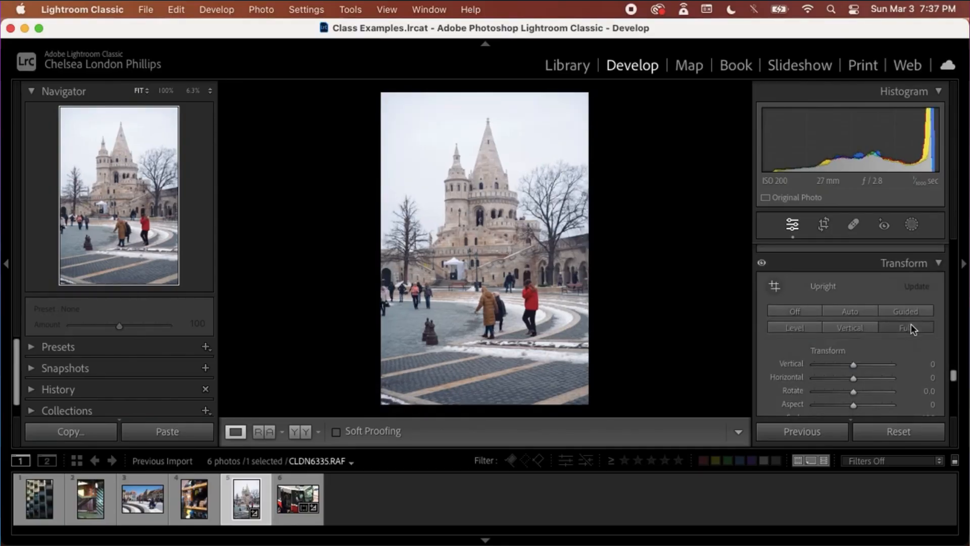
key("backslash")
key("backslash")
key("backslash")
key("backslash")
key("backslash")
key("backslash")
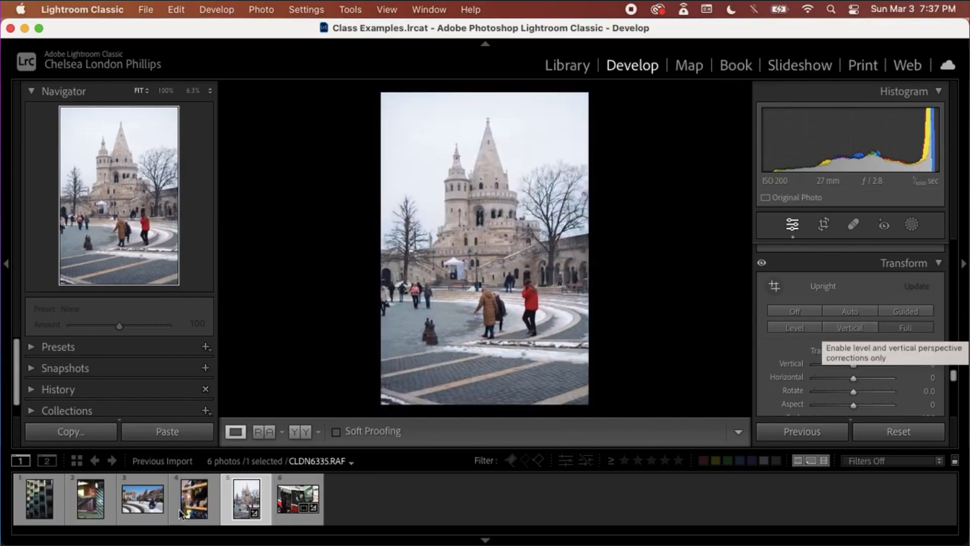
Step: Apply the Full Upright correction to the apartment balcony photo DSCF6556.RAF and return to the castle photo
left_click(47, 501)
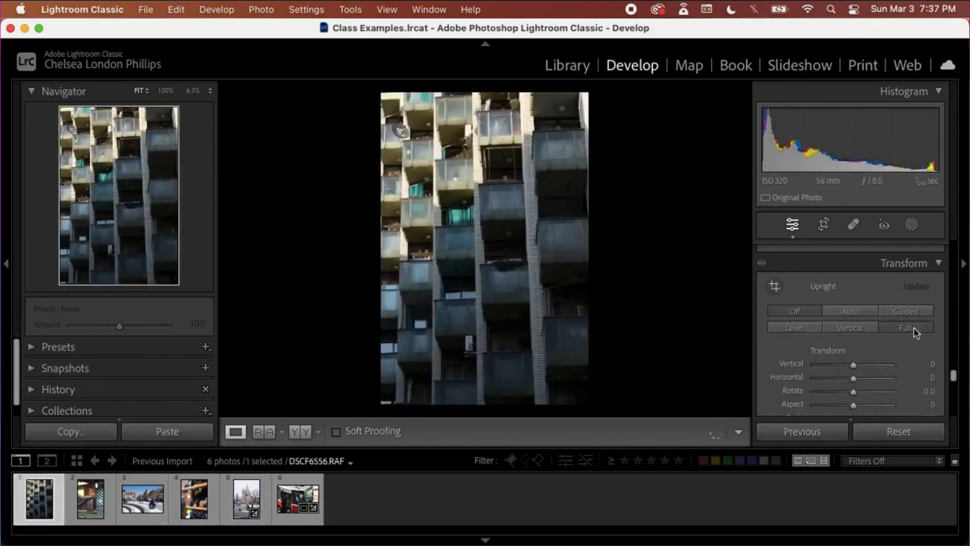
left_click(913, 327)
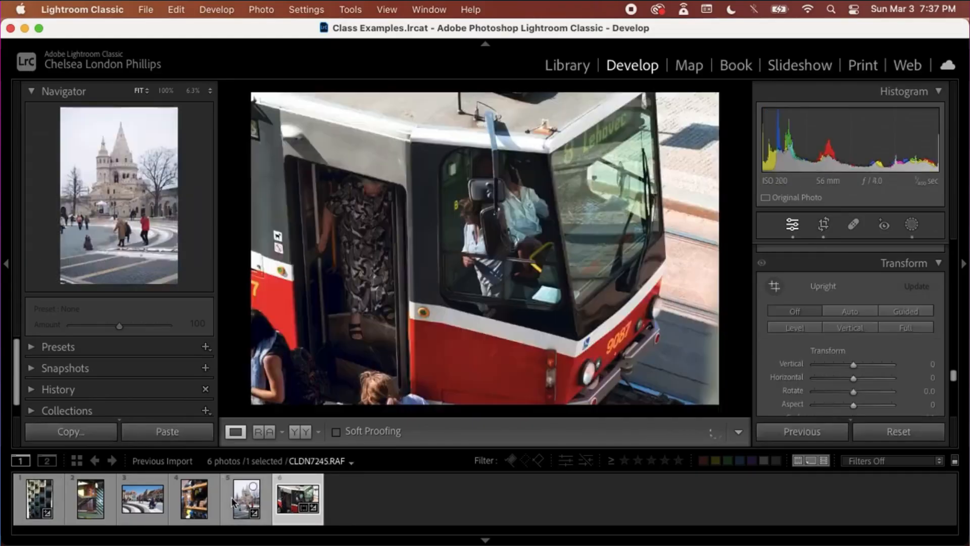
left_click(231, 498)
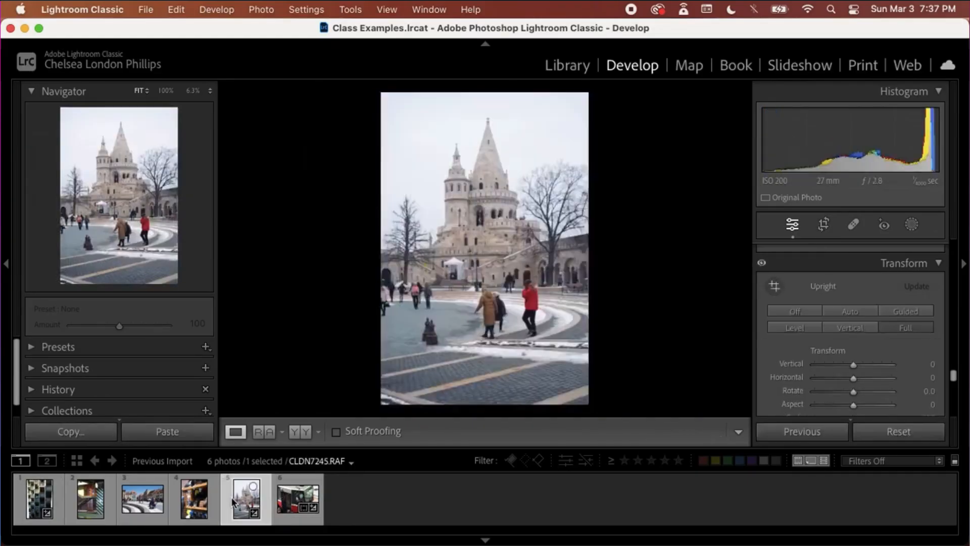
Step: Add post-crop vignetting to the castle photo, comparing it with the original and trying an Amount of -100 before settling on -20
scroll(859, 346, "down", 5)
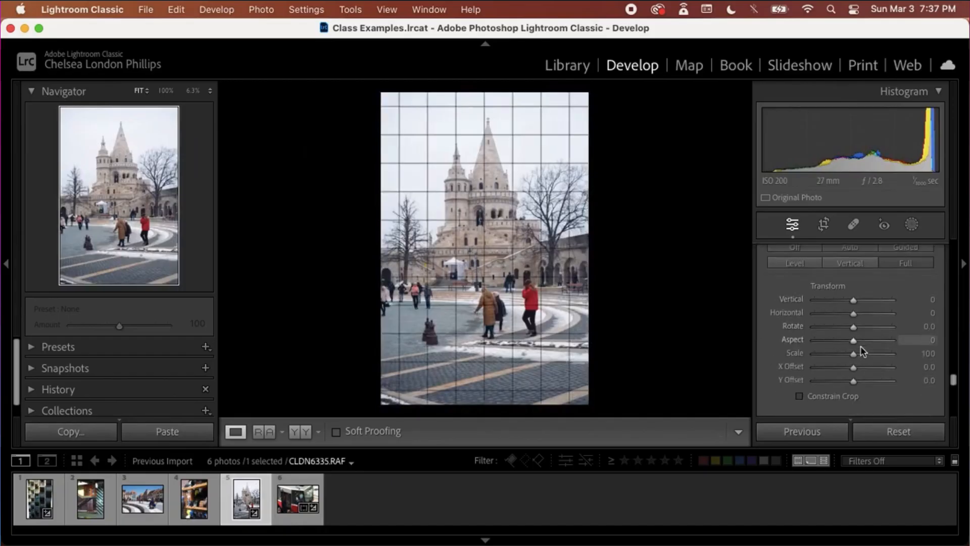
scroll(859, 345, "down", 5)
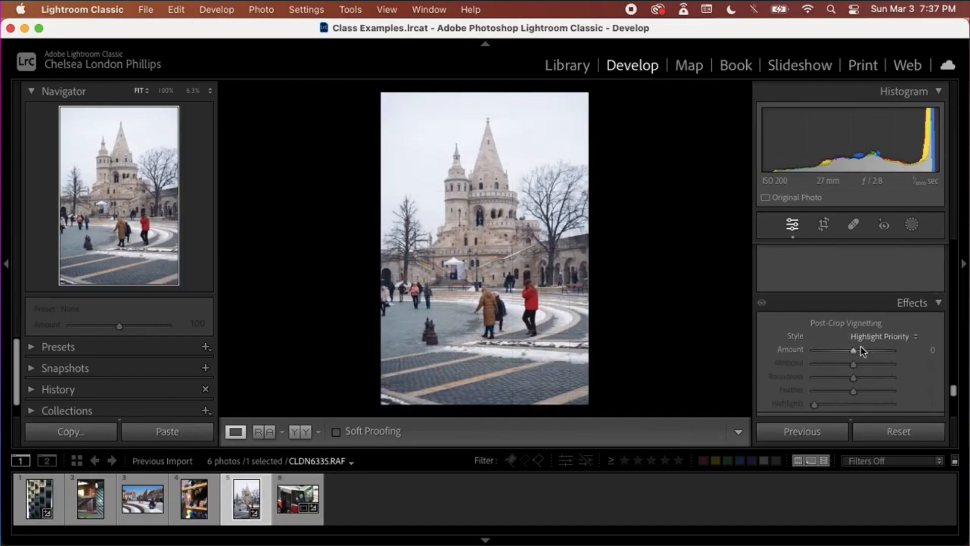
scroll(859, 345, "down", 1)
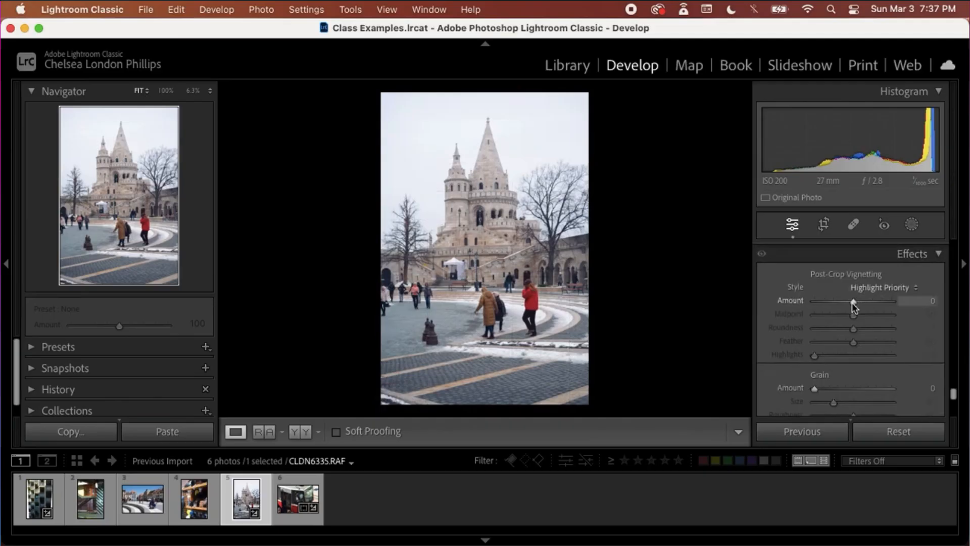
mouse_move(853, 306)
left_mouse_down()
mouse_move(865, 306)
mouse_move(846, 305)
left_mouse_up()
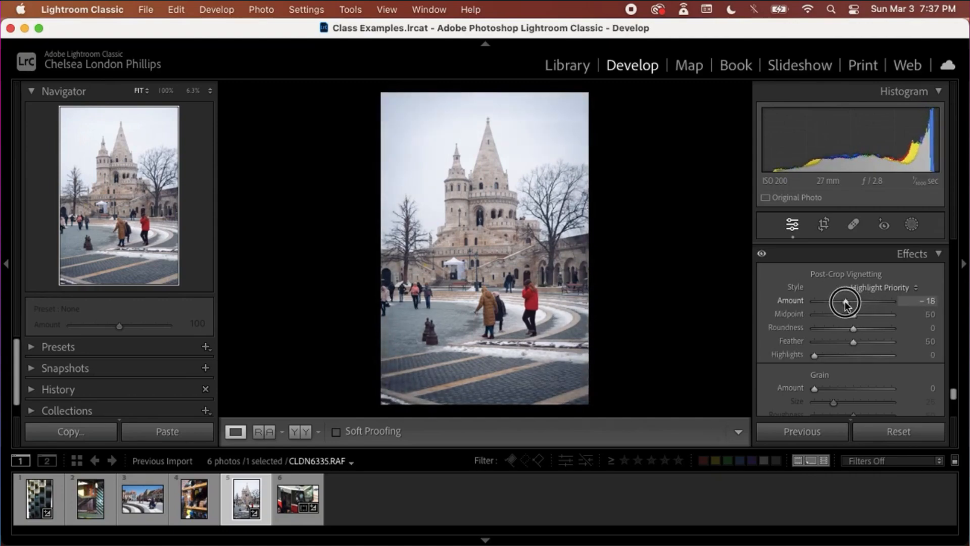
left_click_drag(845, 305, 845, 304)
key("backslash")
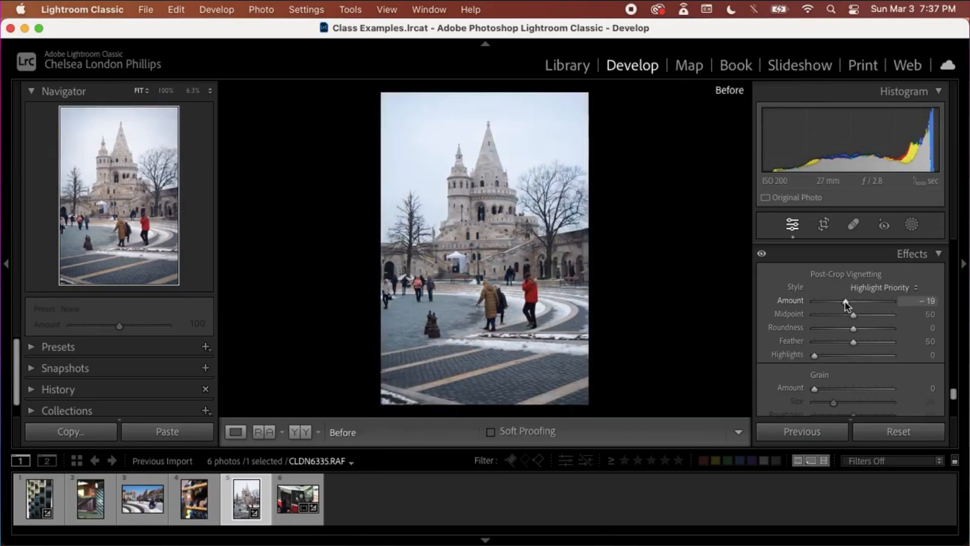
key("backslash")
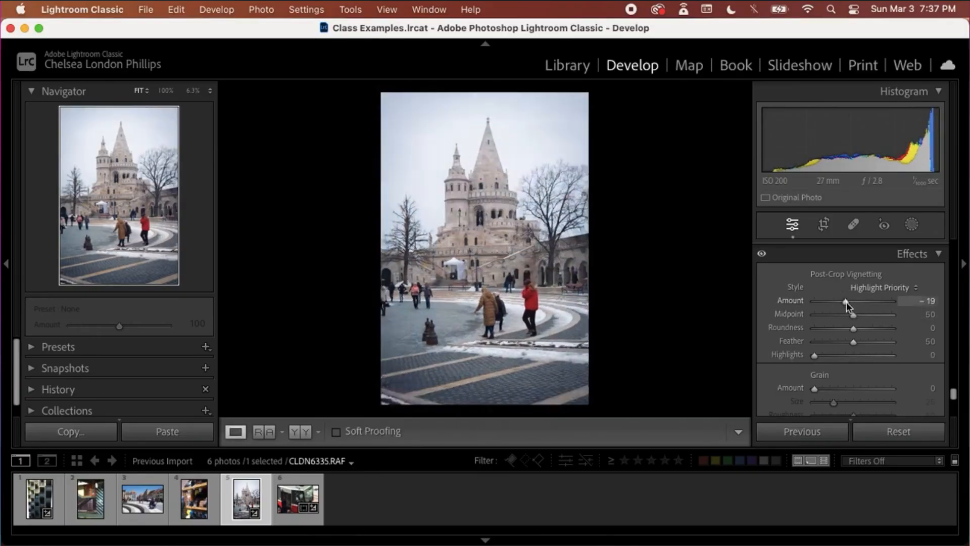
left_click_drag(846, 302, 792, 311)
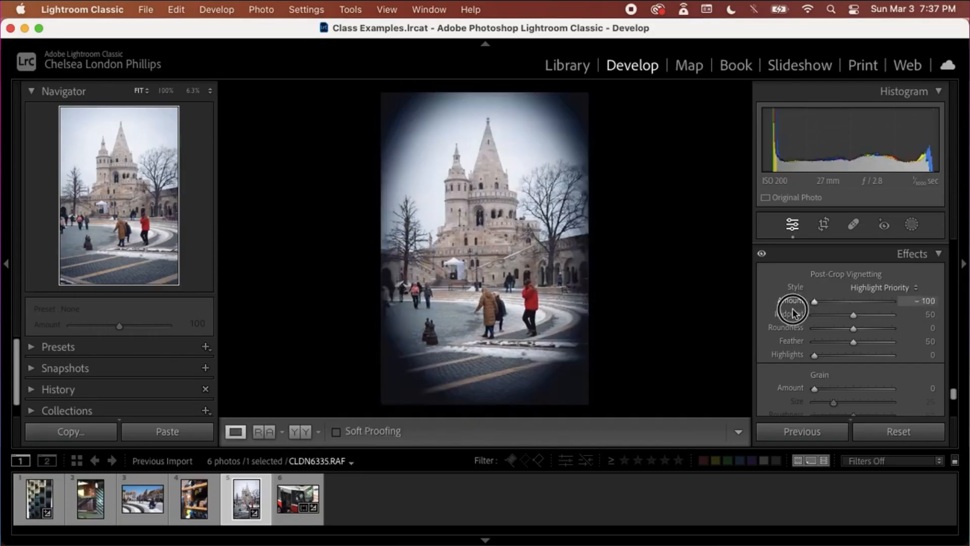
left_click_drag(792, 308, 849, 303)
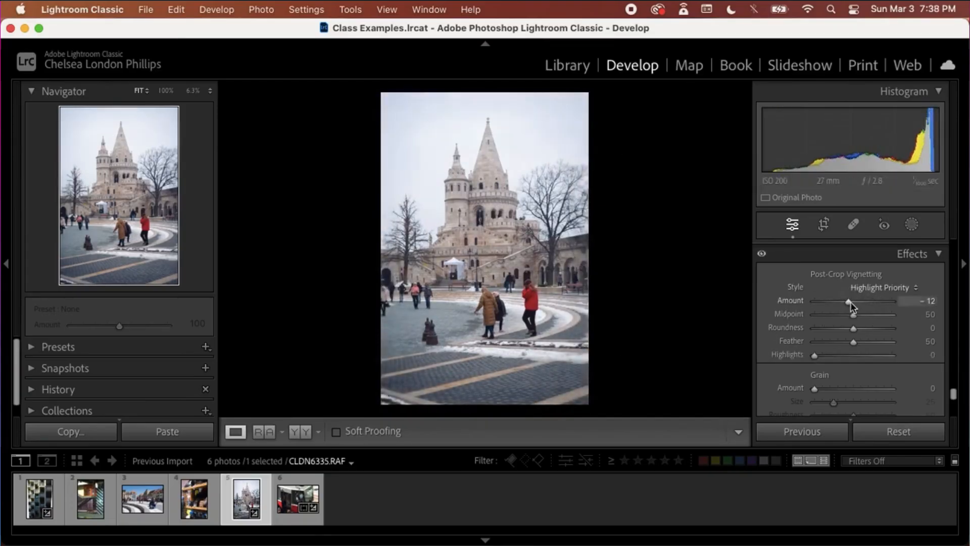
mouse_move(849, 302)
left_mouse_down()
mouse_move(866, 303)
mouse_move(845, 304)
left_mouse_up()
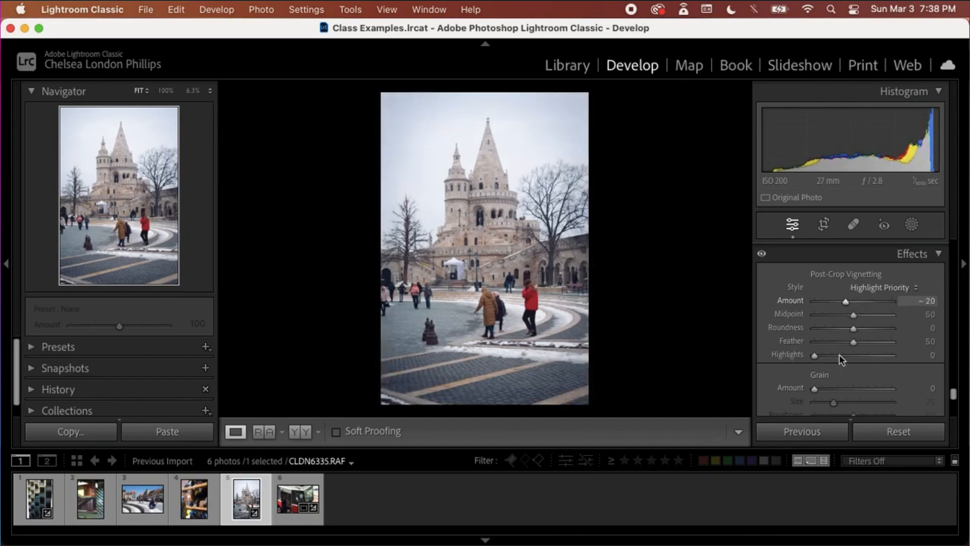
Step: Add a light film grain to the castle photo with a Grain Amount of 5
scroll(838, 360, "down", 3)
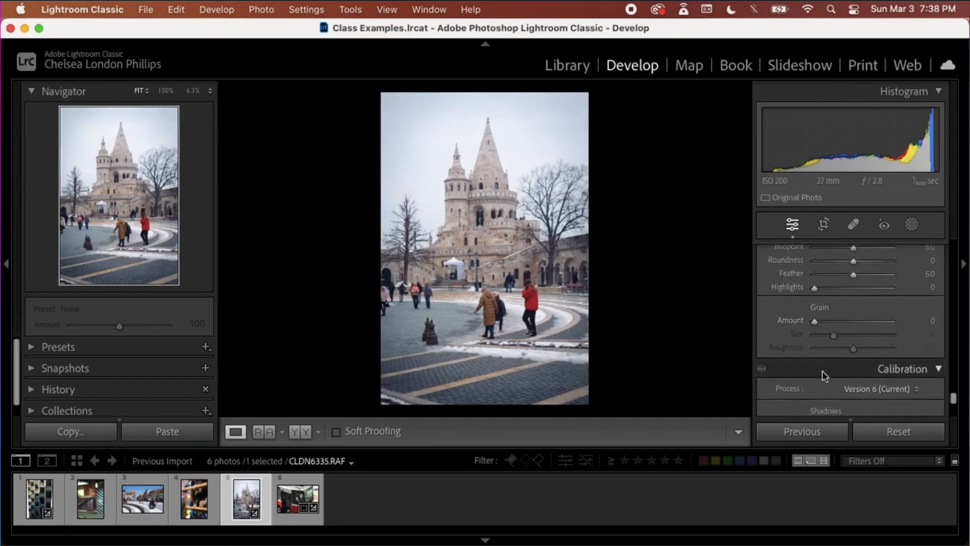
scroll(822, 371, "down", 2)
scroll(822, 371, "down", 2)
scroll(822, 369, "up", 4)
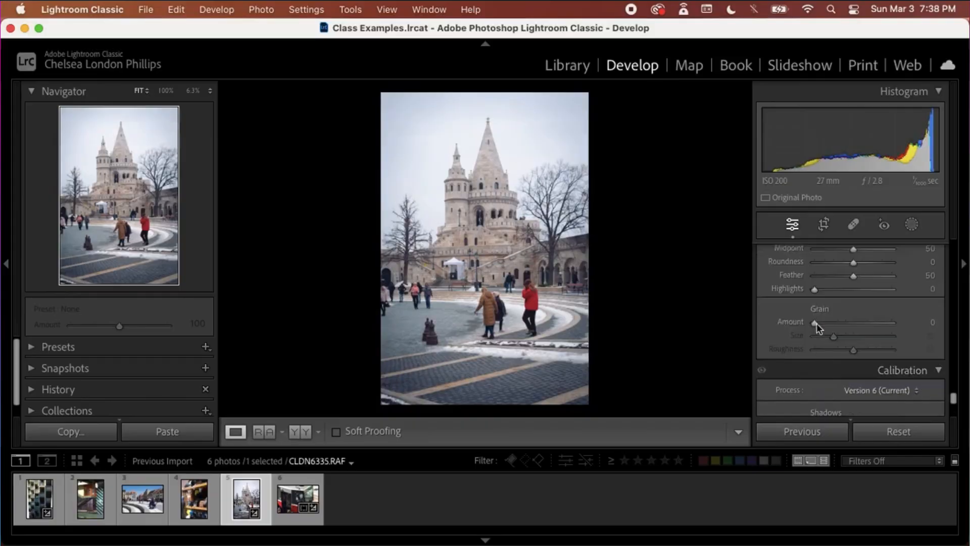
left_click_drag(816, 323, 820, 325)
scroll(808, 357, "down", 4)
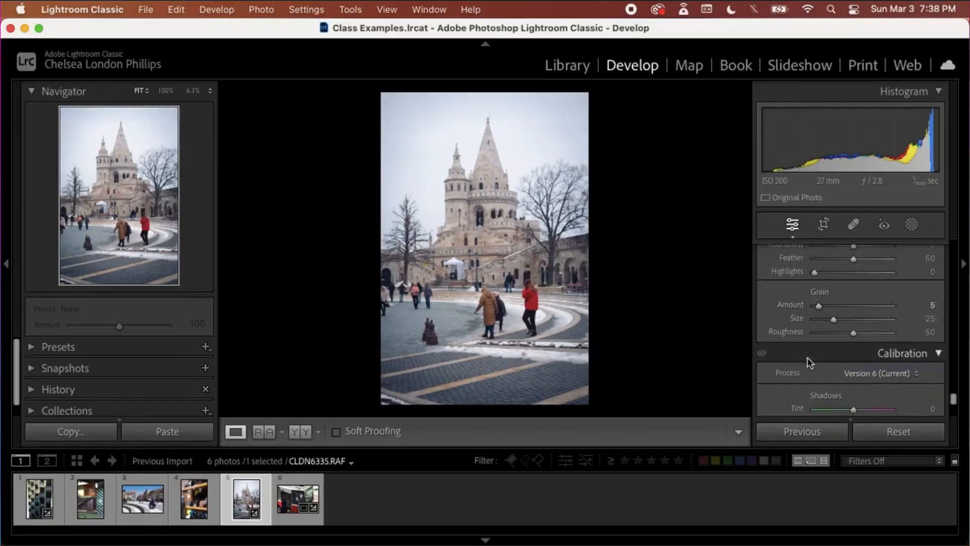
scroll(807, 356, "up", 1)
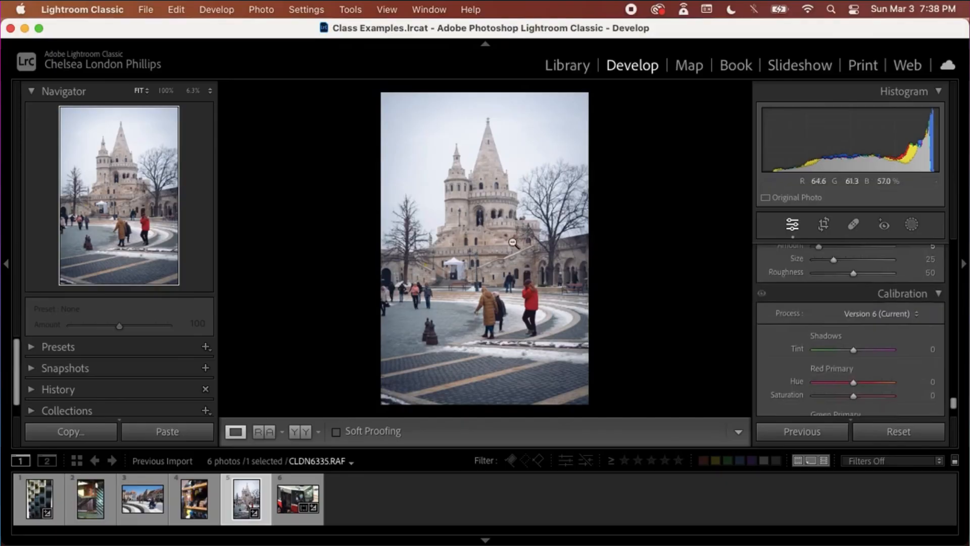
Step: Try a Guided Upright correction on the castle photo with two horizontal guides along the walls and two vertical guides on the tower
scroll(910, 322, "up", 10)
scroll(910, 322, "up", 5)
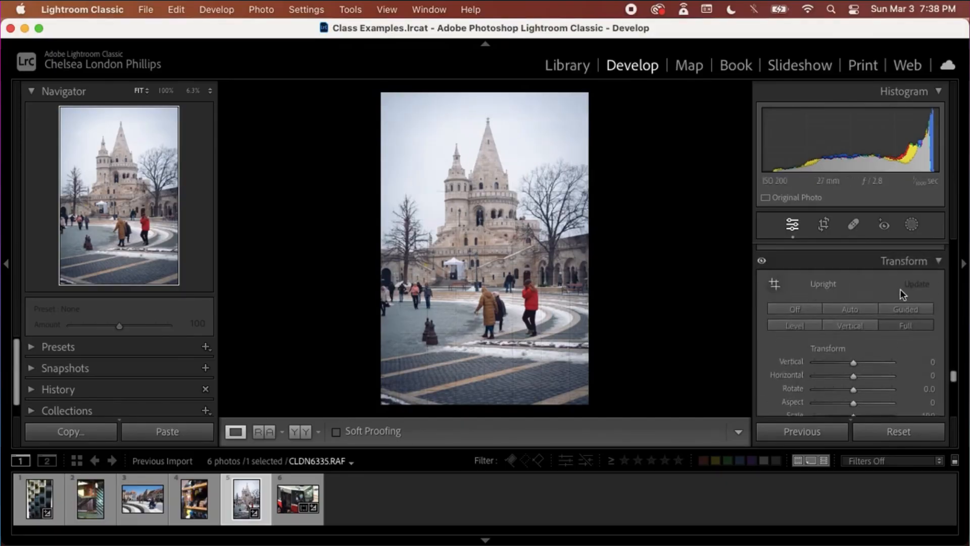
left_click(902, 308)
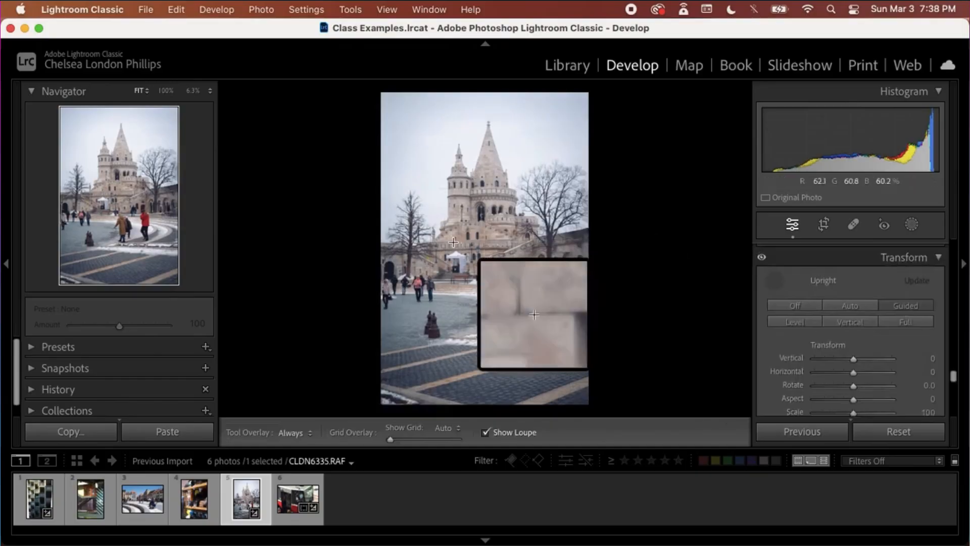
left_click_drag(434, 243, 577, 235)
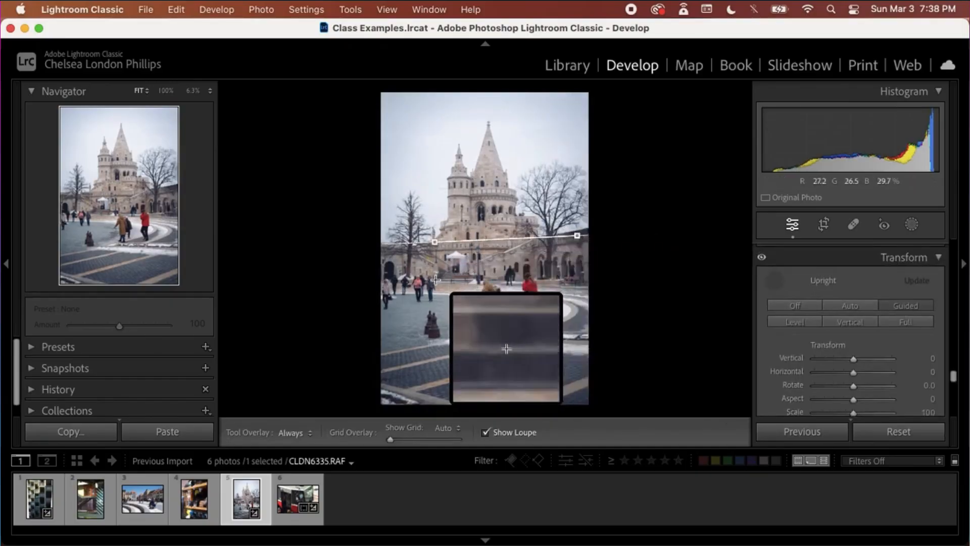
left_click_drag(434, 280, 583, 281)
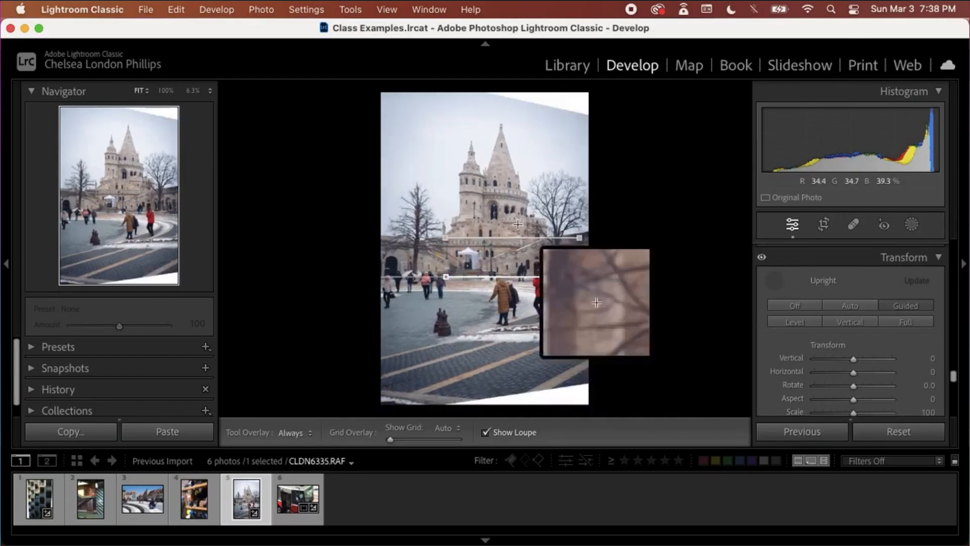
left_click_drag(482, 182, 482, 222)
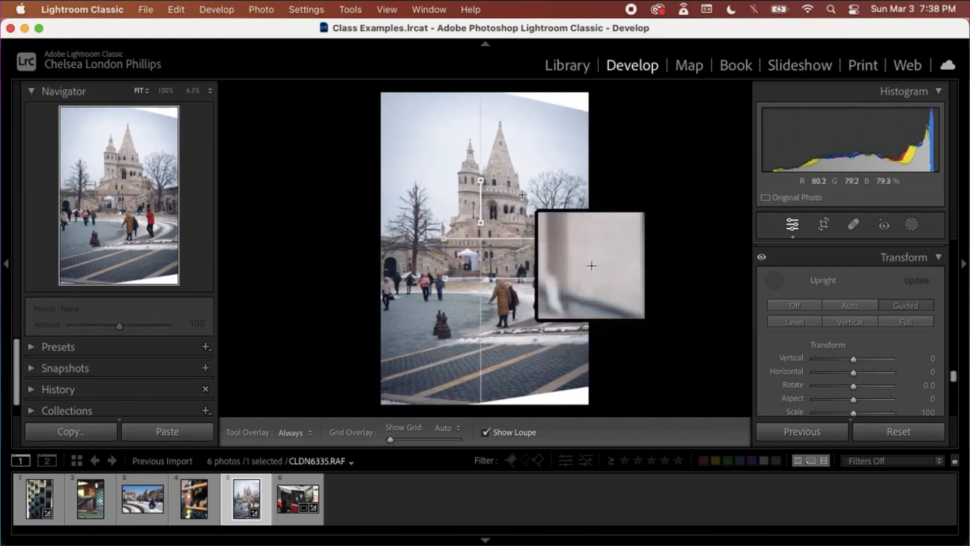
left_click_drag(526, 194, 527, 231)
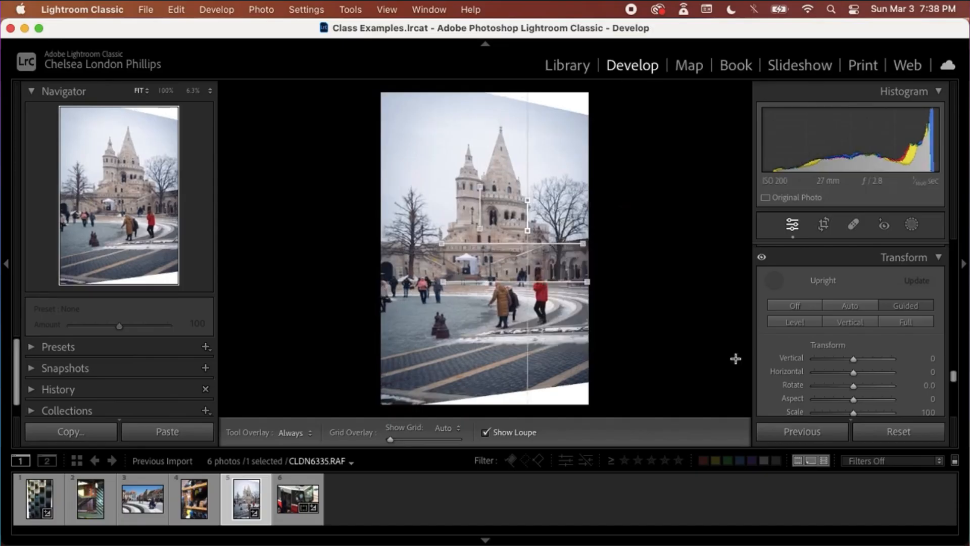
Step: Turn Upright off for comparison, reapply the guided correction and undo it to return to the Full Upright result
left_click(797, 305)
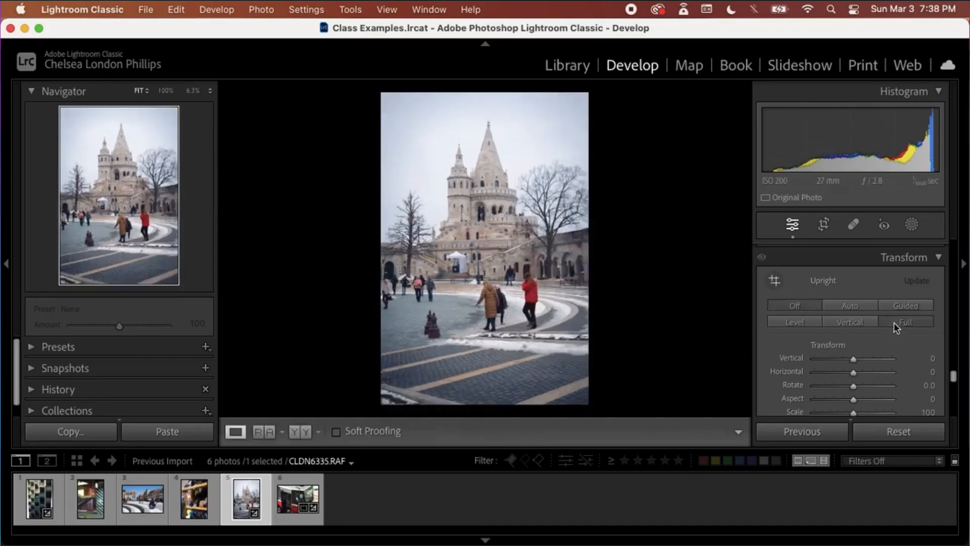
left_click(775, 280)
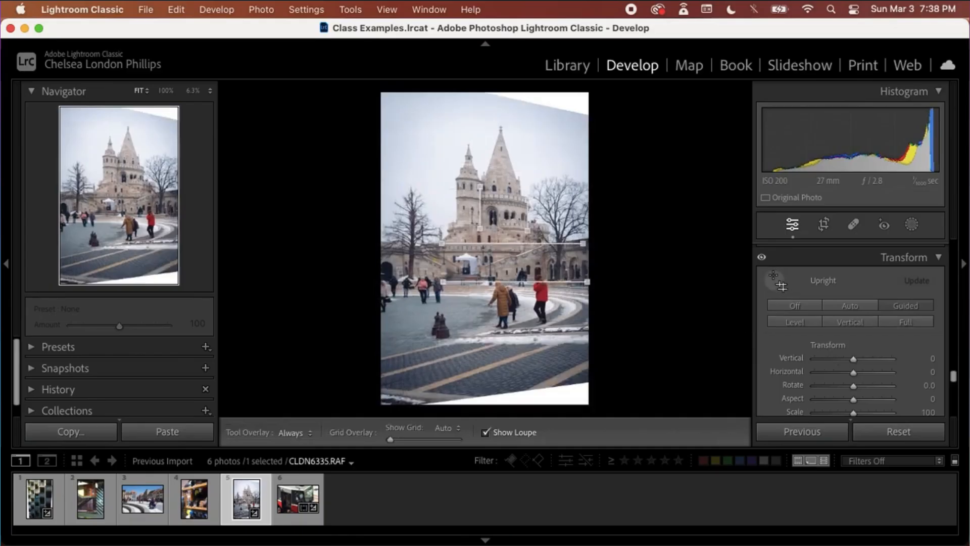
key("super+z")
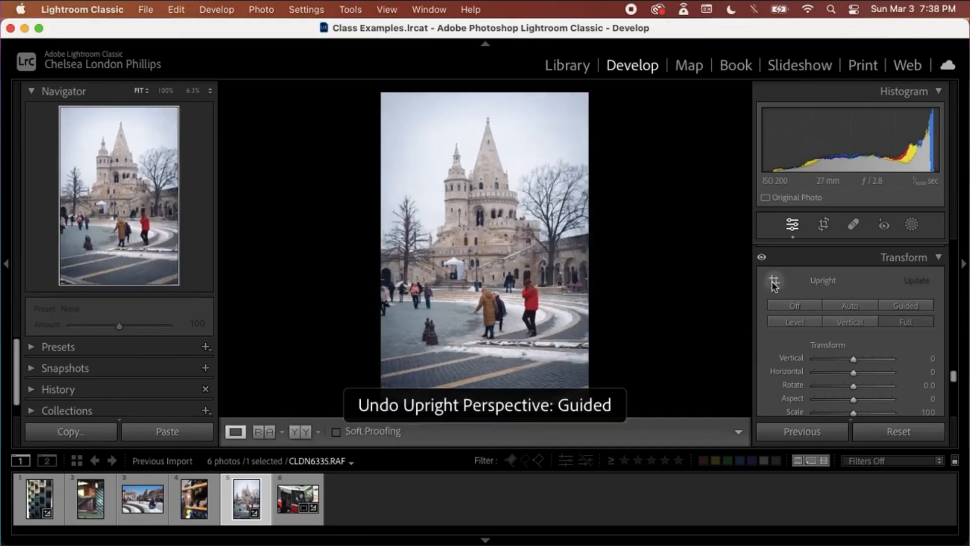
Step: Straighten the castle photo with Crop & Straighten by rotating it to an angle of -0.98
left_click(823, 225)
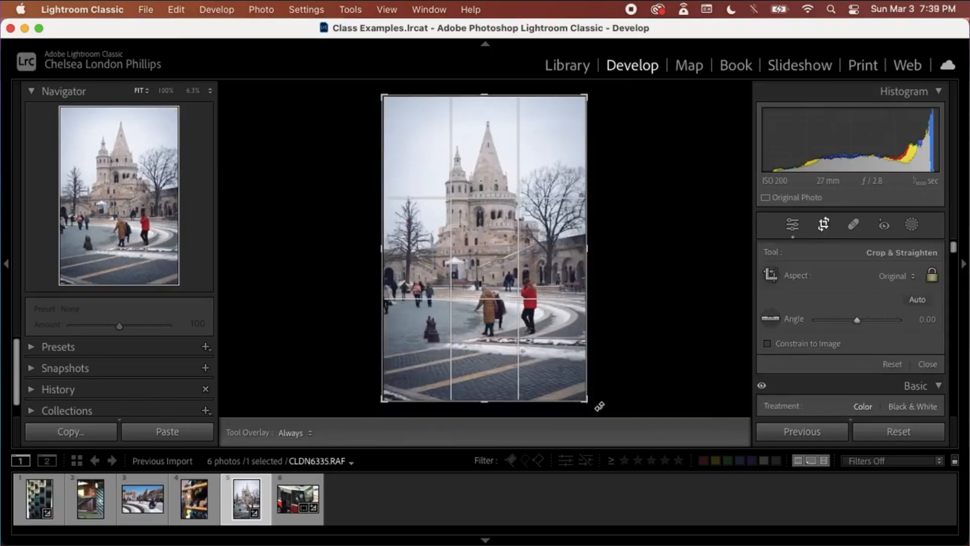
left_click_drag(599, 406, 602, 407)
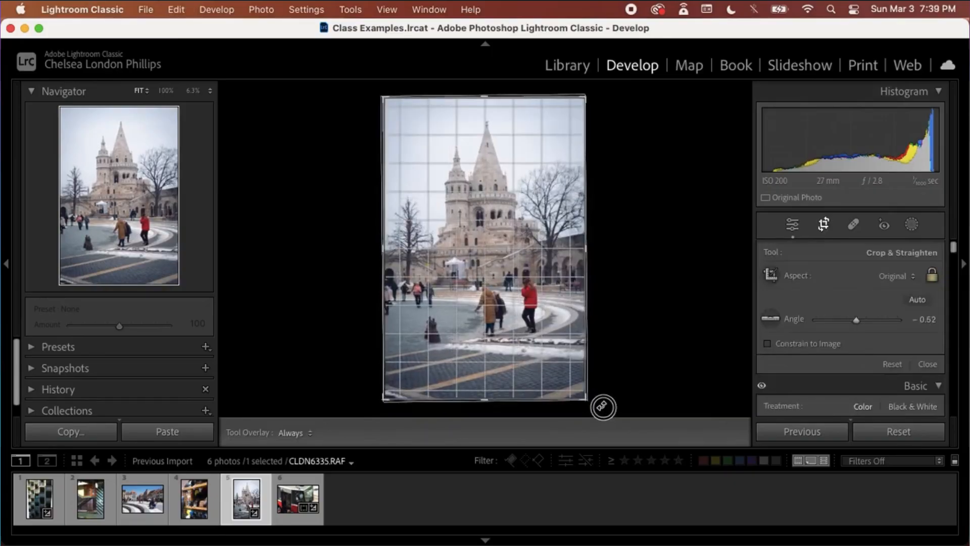
left_click_drag(603, 407, 602, 405)
key("Return")
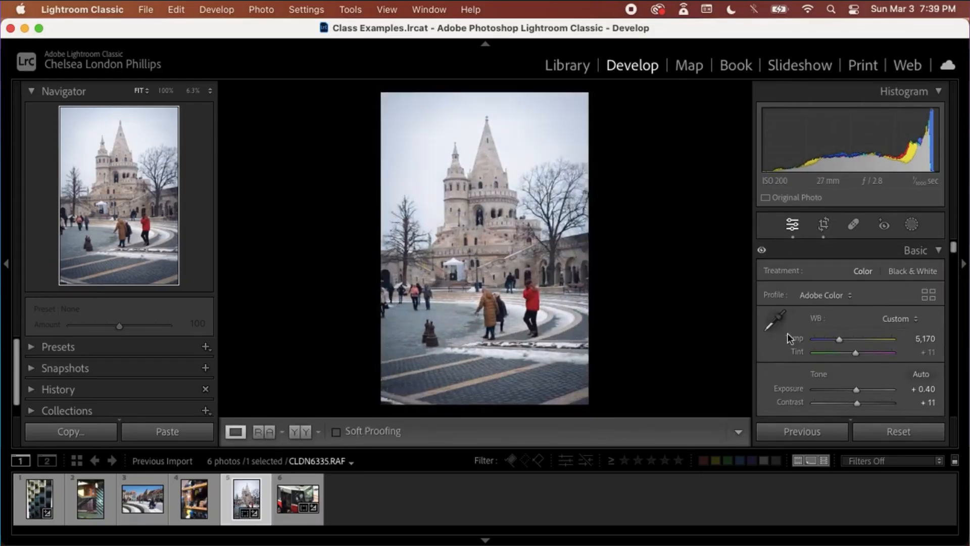
left_click(824, 225)
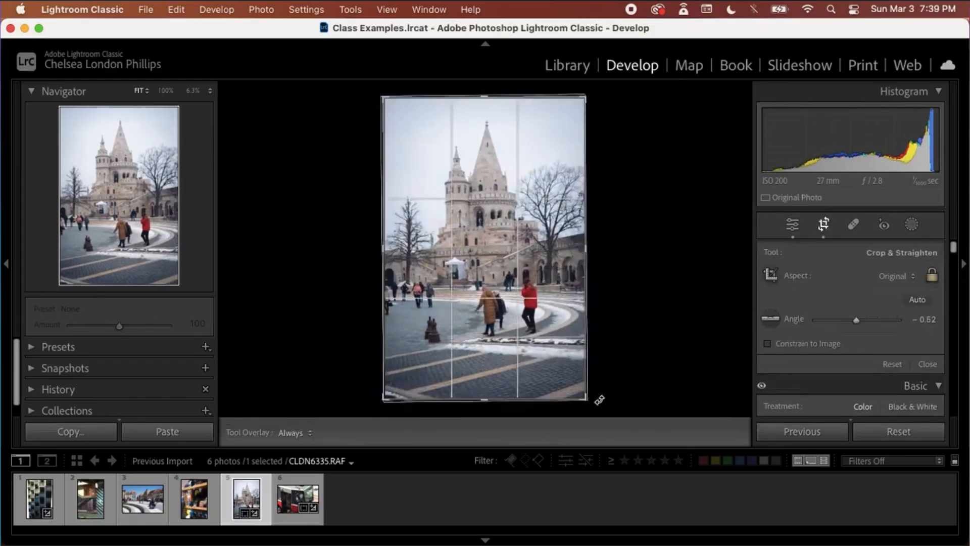
left_click_drag(599, 399, 601, 399)
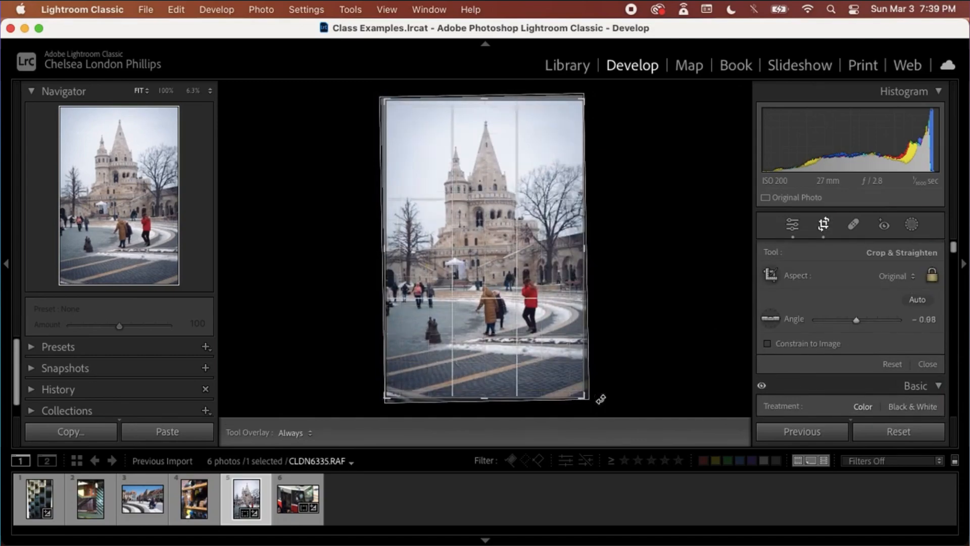
key("Return")
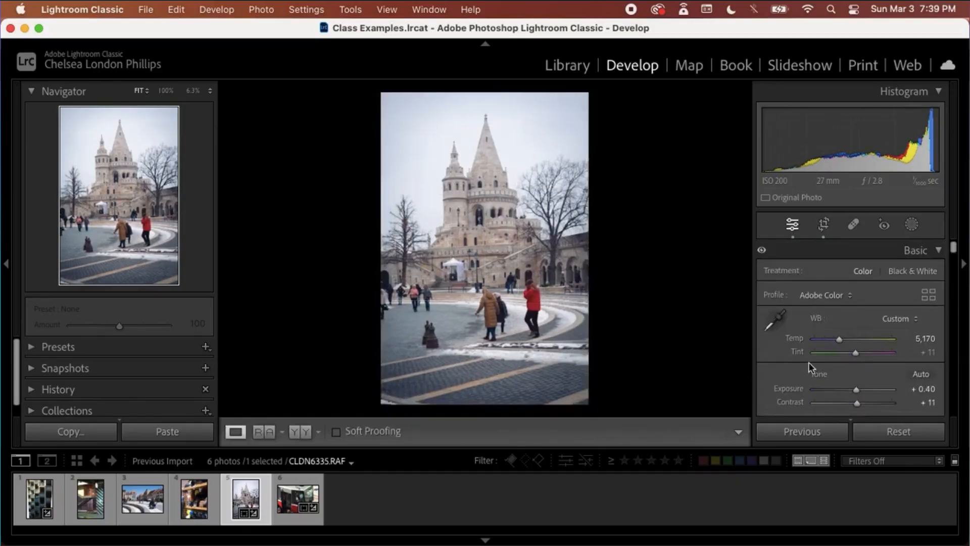
Step: Add a Sky mask to the castle photo, set its Exposure to -0.62 and Contrast to 12, and compare with the original
scroll(808, 362, "down", 10)
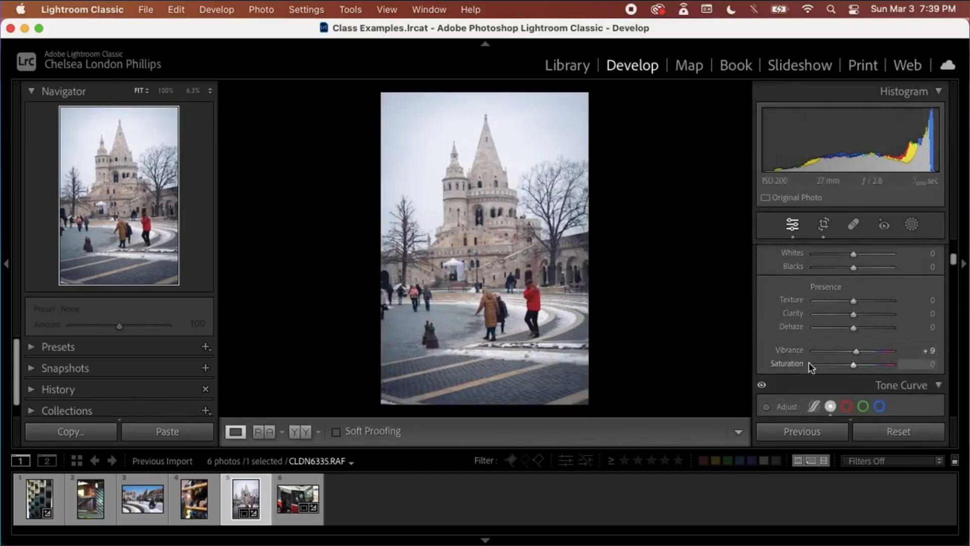
scroll(808, 361, "up", 10)
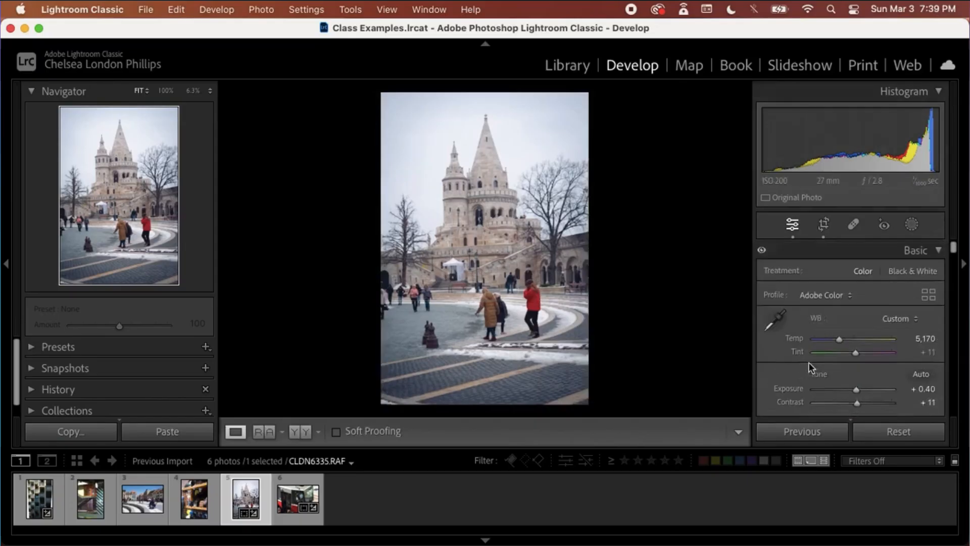
left_click(912, 225)
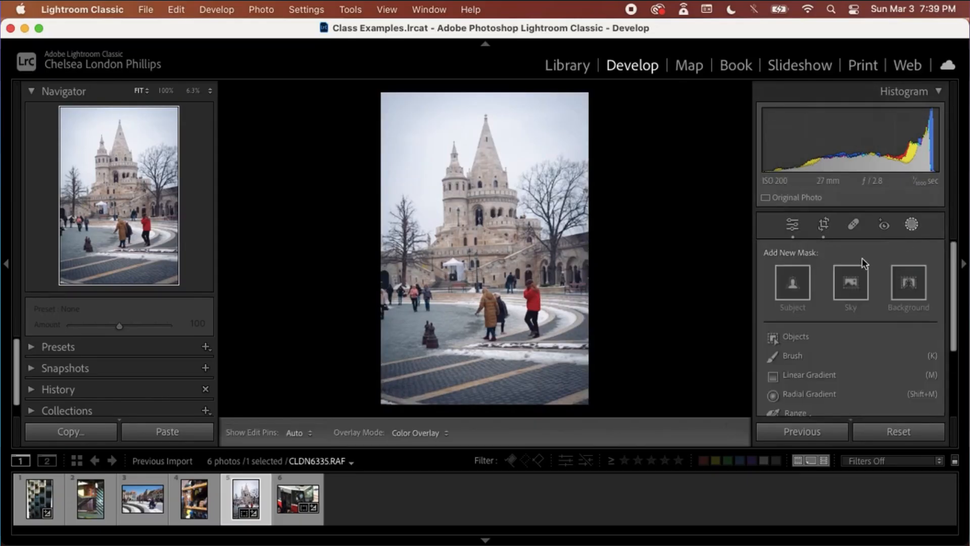
left_click(851, 282)
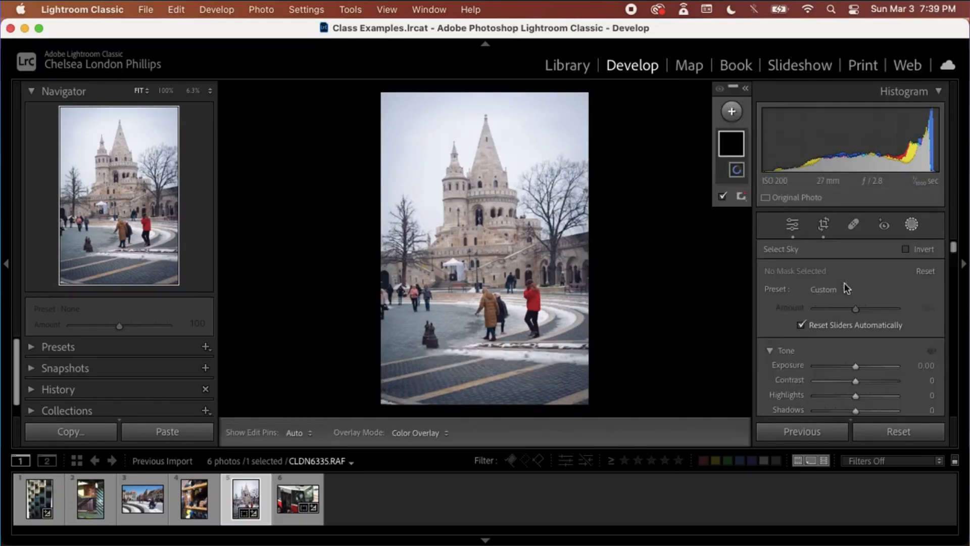
scroll(843, 361, "down", 2)
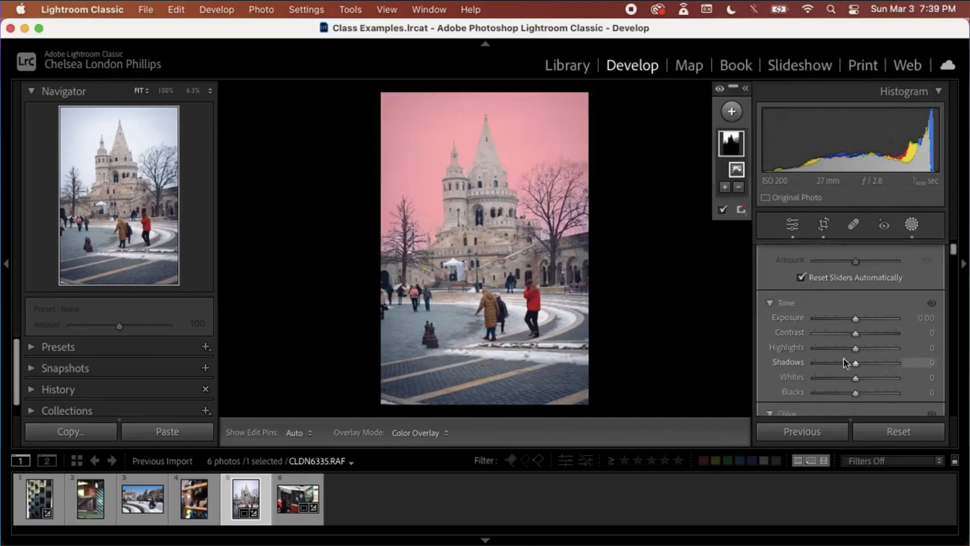
mouse_move(856, 317)
left_mouse_down()
mouse_move(848, 319)
mouse_move(860, 335)
left_mouse_up()
key("backslash")
key("backslash")
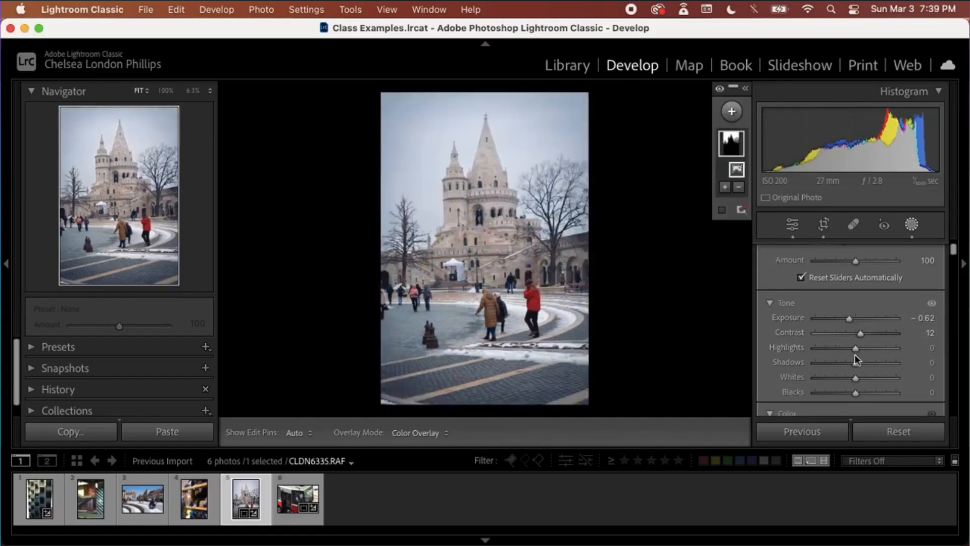
Step: Set the sky mask's Temp to -12, Hue to 4.2 and Saturation to 5
scroll(855, 376, "down", 2)
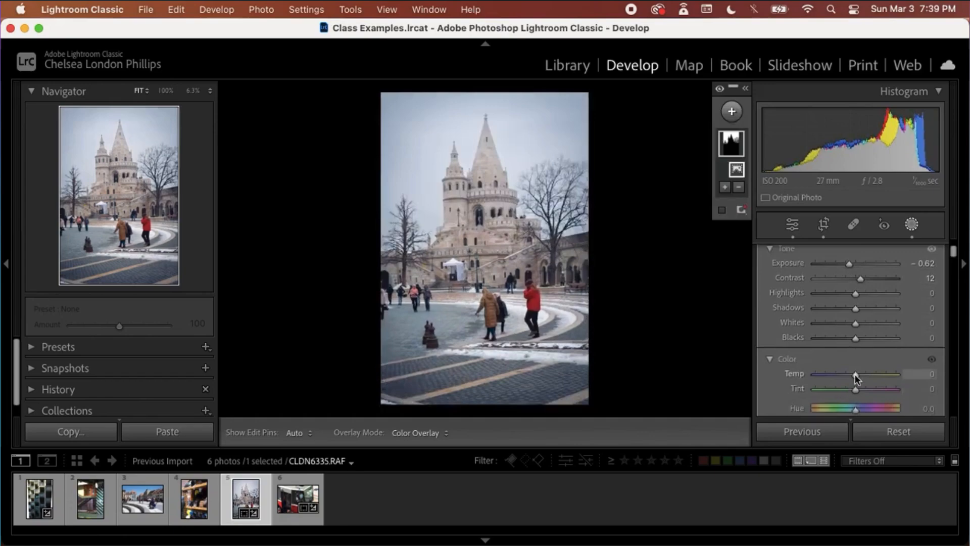
left_click_drag(855, 374, 850, 374)
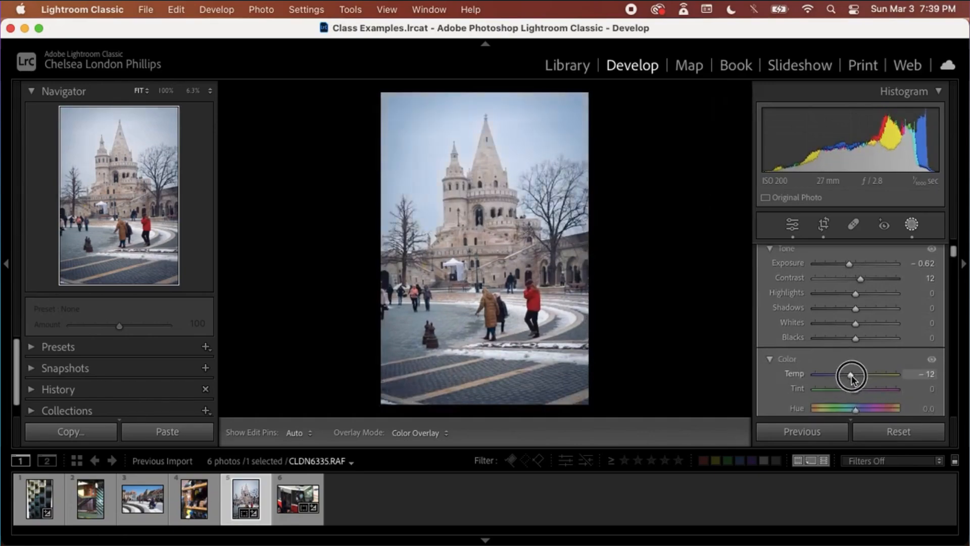
scroll(850, 375, "down", 1)
left_click_drag(856, 365, 860, 365)
scroll(856, 367, "down", 1)
Step: Try tinting the sky mask with a strong blue color at hue 220 and 79% saturation
left_click(888, 387)
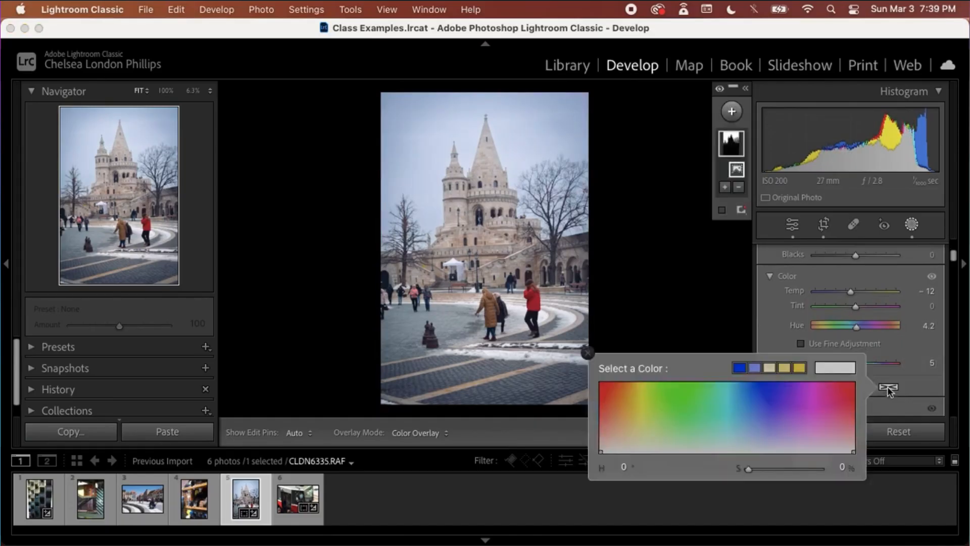
left_click(822, 396)
left_click(755, 397)
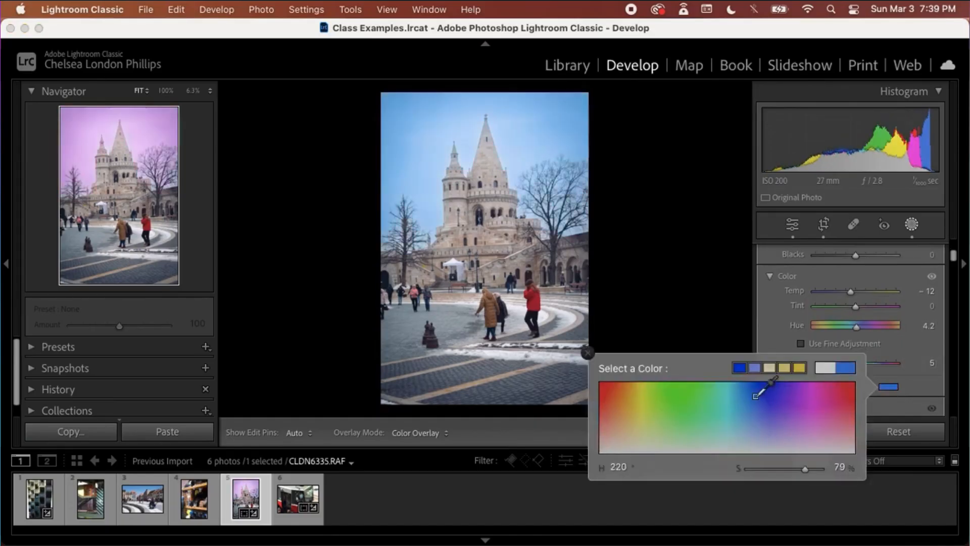
key("Return")
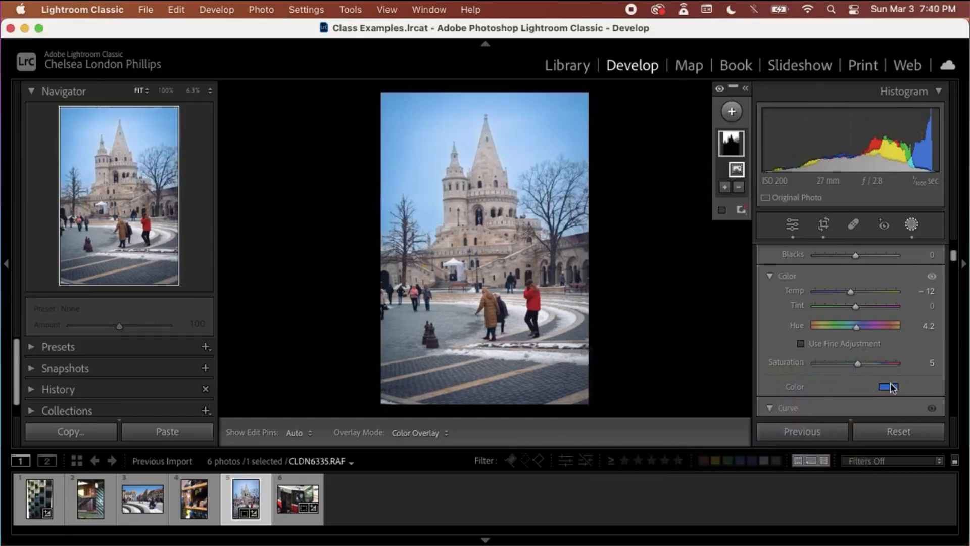
Step: Try a light cyan tint on the sky mask at hue 189 and 53% saturation
left_click(888, 388)
left_click(734, 414)
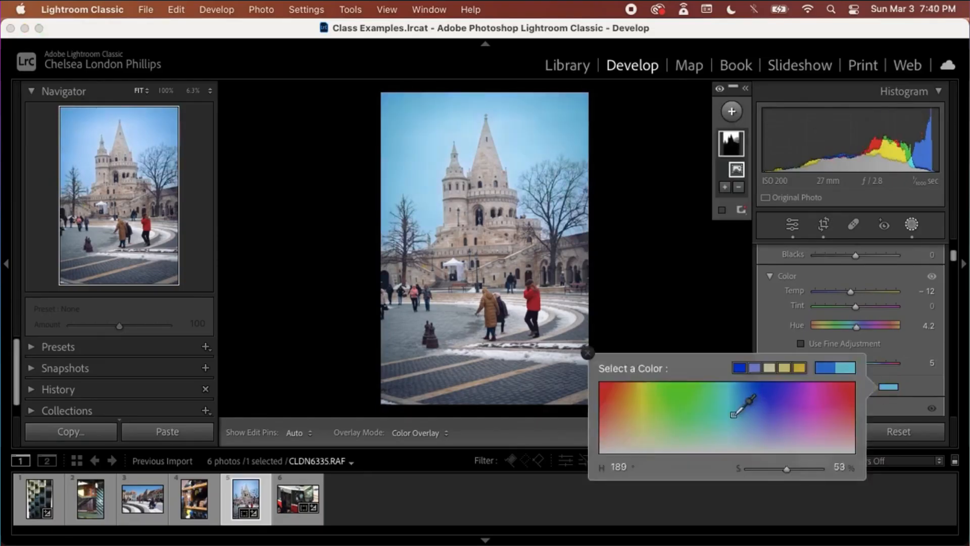
left_click(732, 415)
Step: Try a pale blue sampled tint on the sky mask at hue 220 and 18% saturation, and deny the screen recording request
left_click(888, 387)
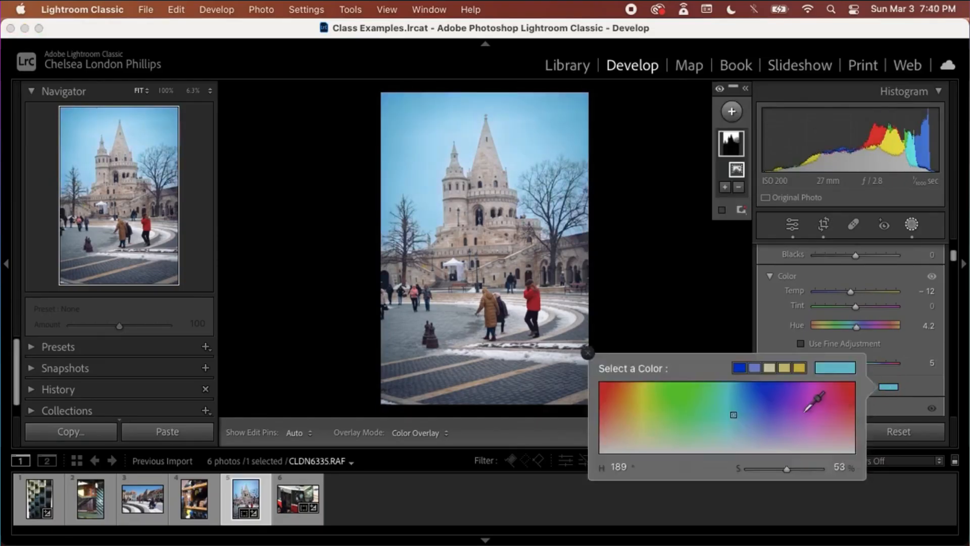
left_click(652, 383)
mouse_move(533, 376)
left_mouse_down()
mouse_move(511, 381)
mouse_move(547, 379)
left_mouse_up()
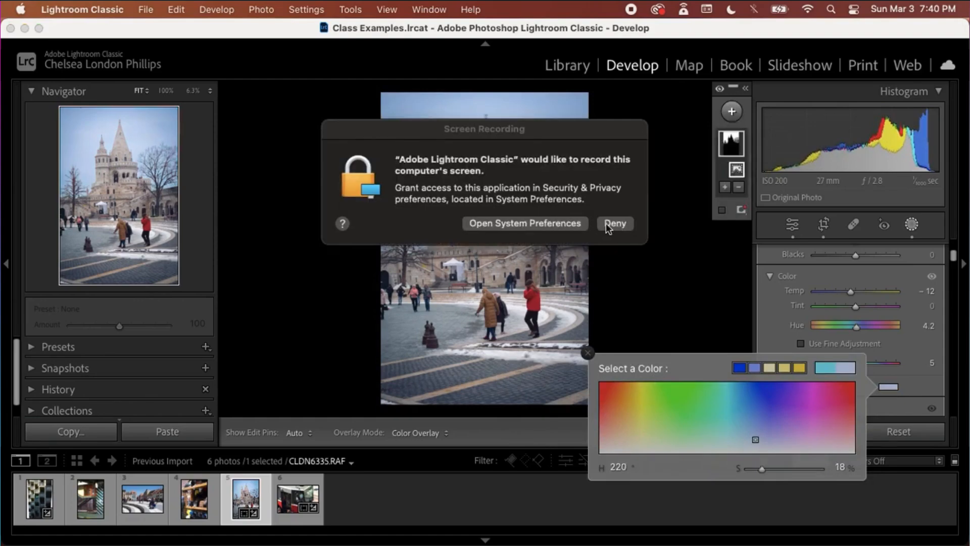
left_click(606, 223)
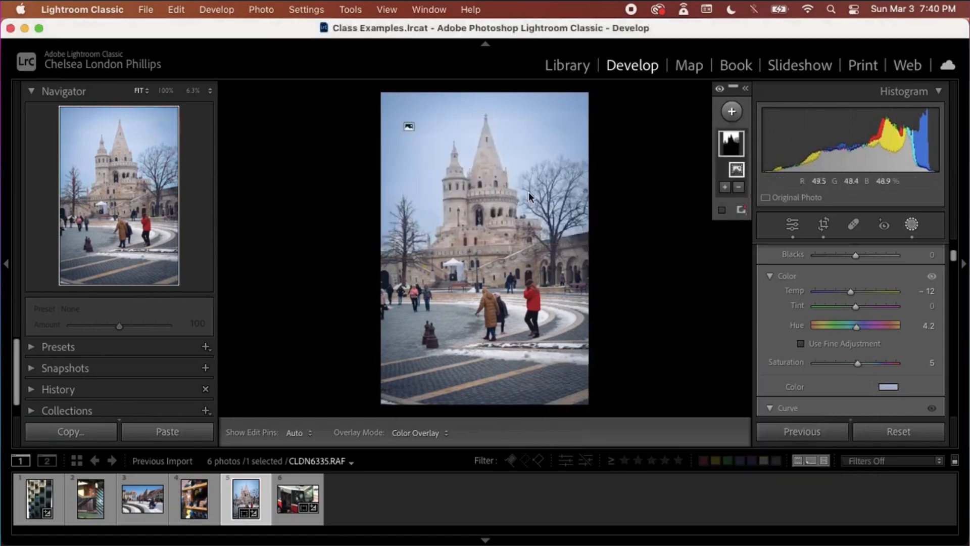
Step: Tint the sky mask pale purple at hue 270 and 24% saturation, and compare the castle photo with the original
left_click(887, 387)
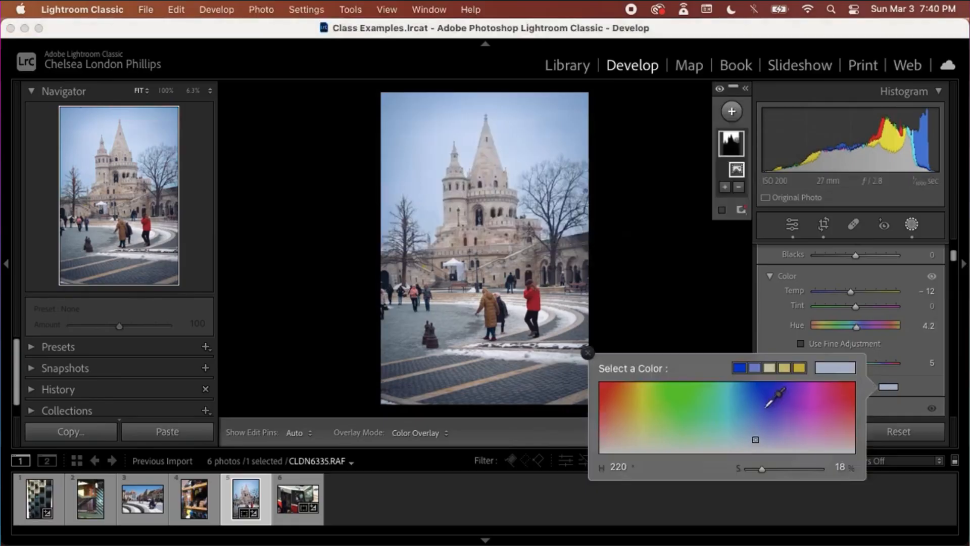
left_click_drag(764, 397, 404, 251)
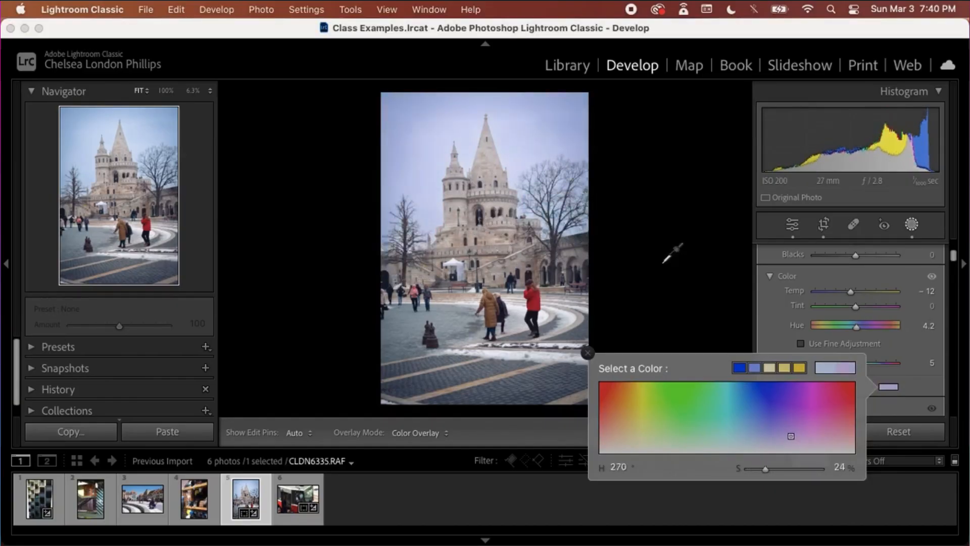
left_click(588, 352)
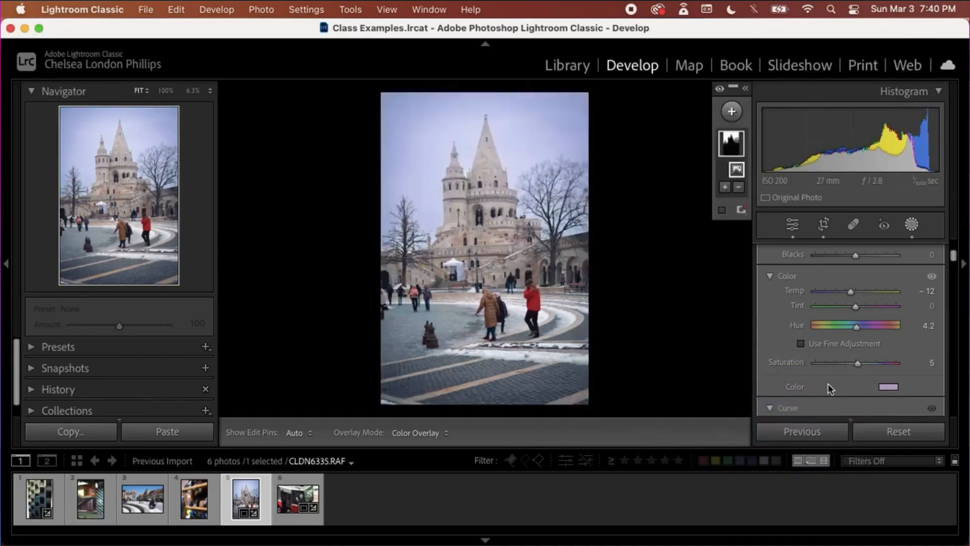
key("backslash")
key("backslash")
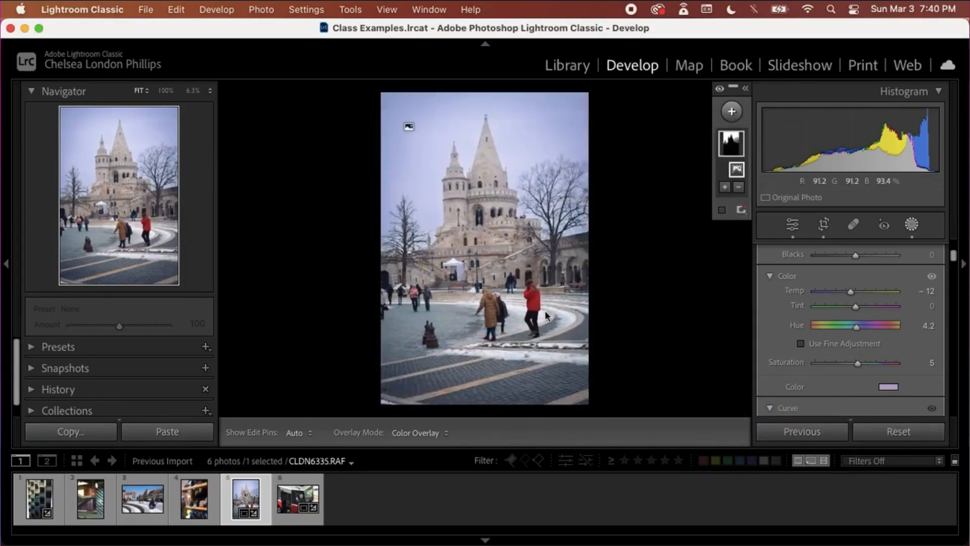
Step: Export the edited castle photo to the Desktop as CLDN6335.jpg
left_click(146, 7)
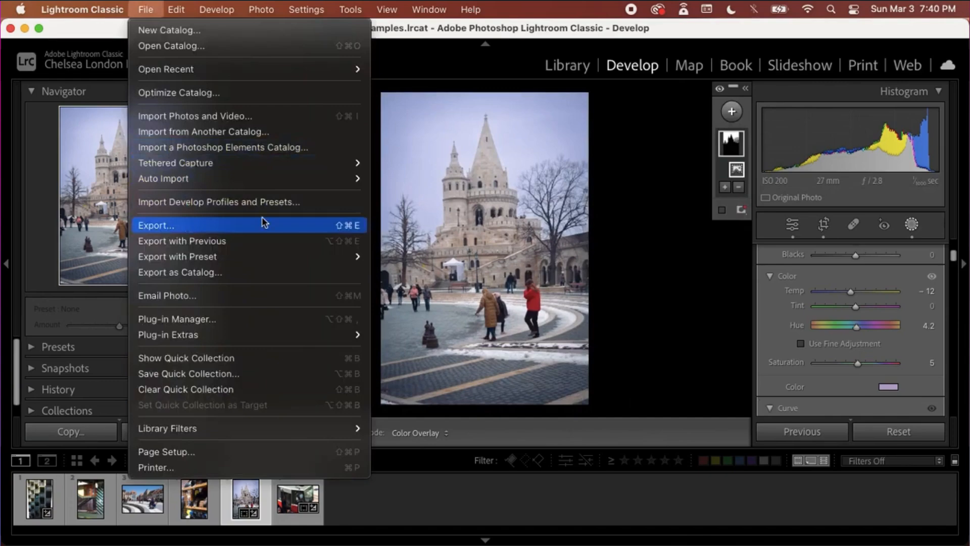
key("super+shift+e")
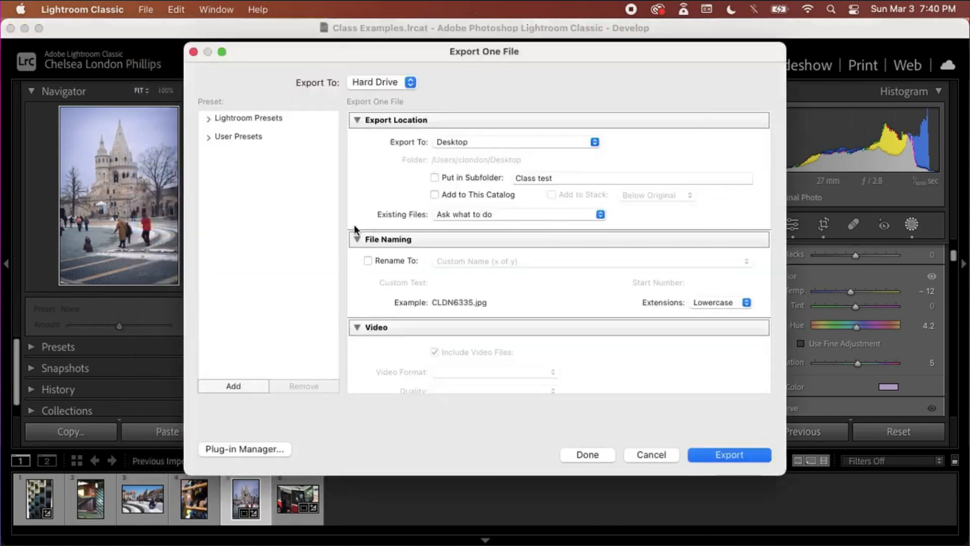
left_click(739, 455)
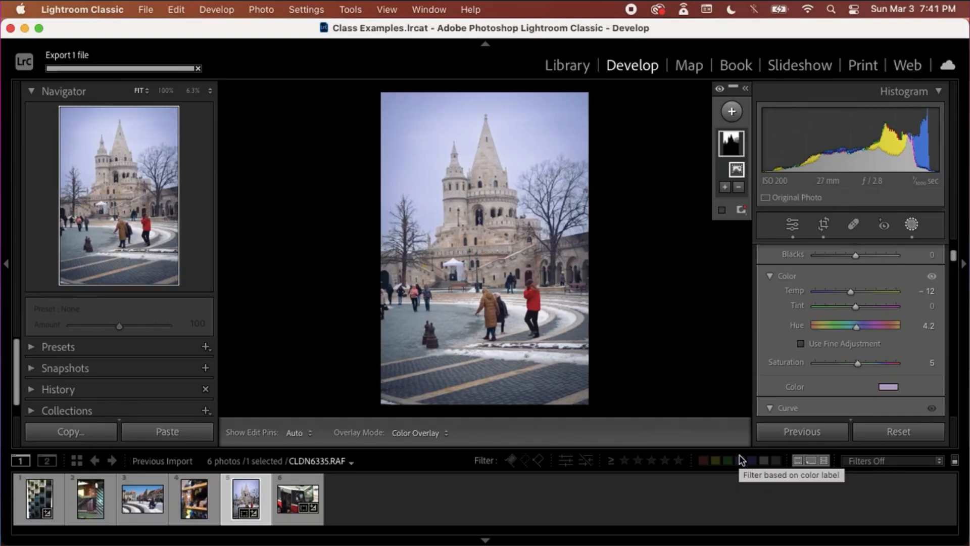
mouse_move(383, 540)
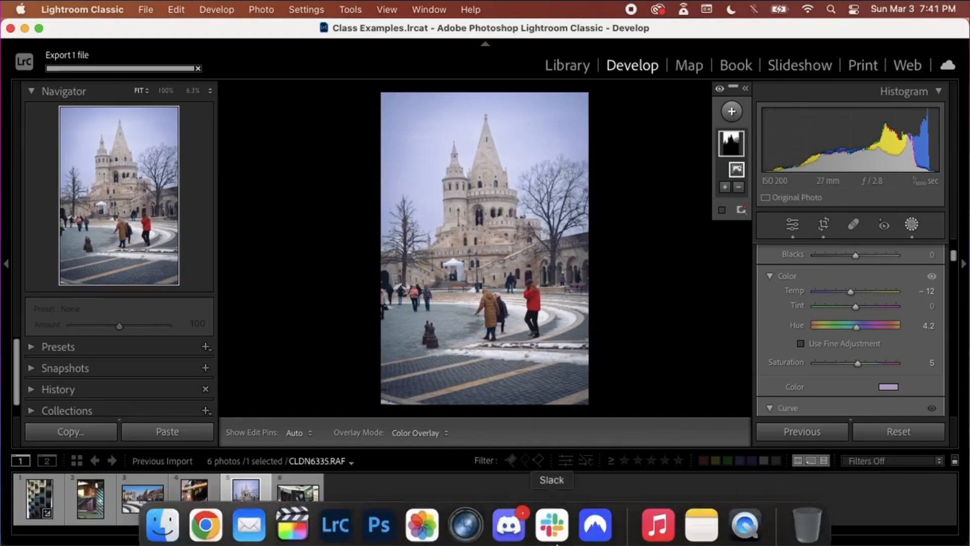